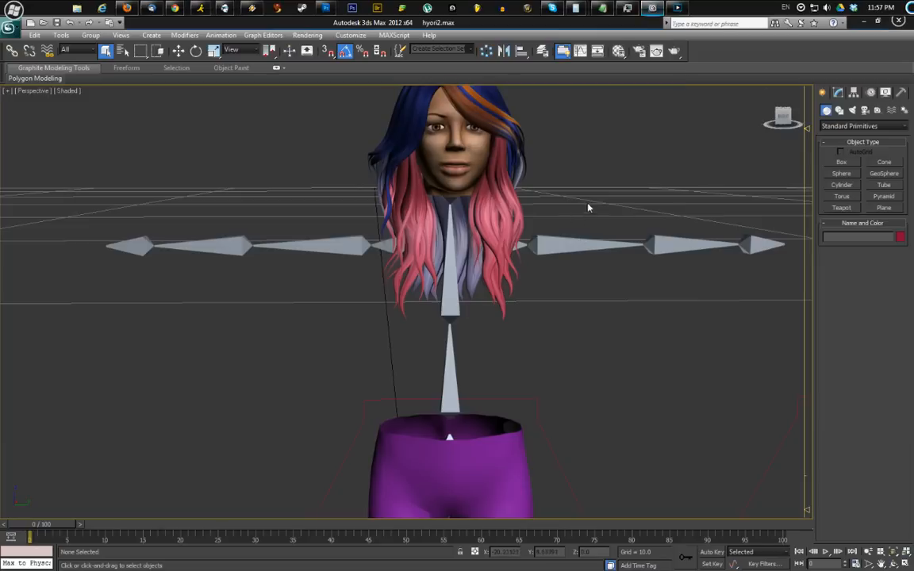
Hide the red outline shapes, the small shapes on the ground beside the legs and the yellow helper objects between the feet
{"action": "middle_click_drag", "start_coordinate": [607, 230], "coordinate": [552, 295]}
{"action": "middle_click_drag", "start_coordinate": [508, 428], "coordinate": [474, 141]}
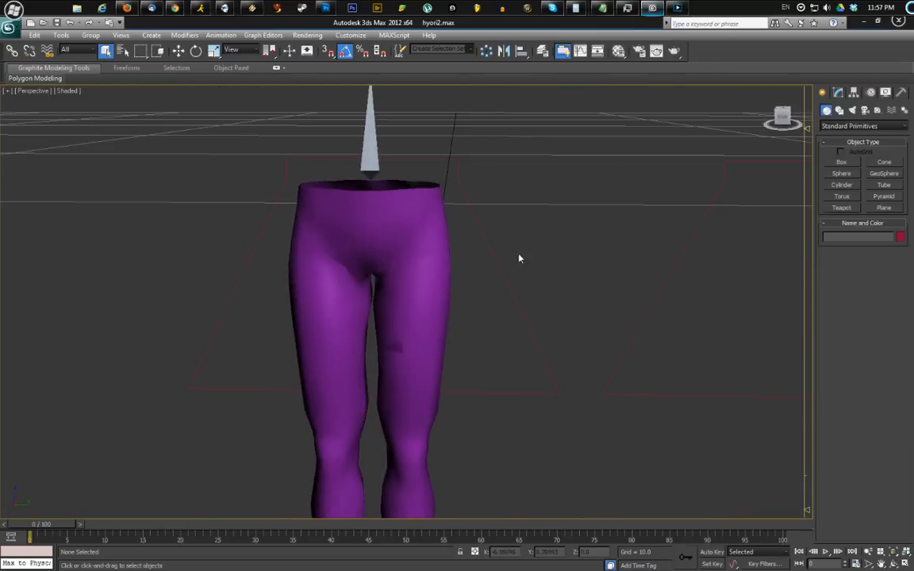
{"action": "middle_click_drag", "start_coordinate": [520, 309], "coordinate": [507, 202]}
{"action": "scroll", "coordinate": [508, 202], "scroll_direction": "down", "scroll_amount": 5}
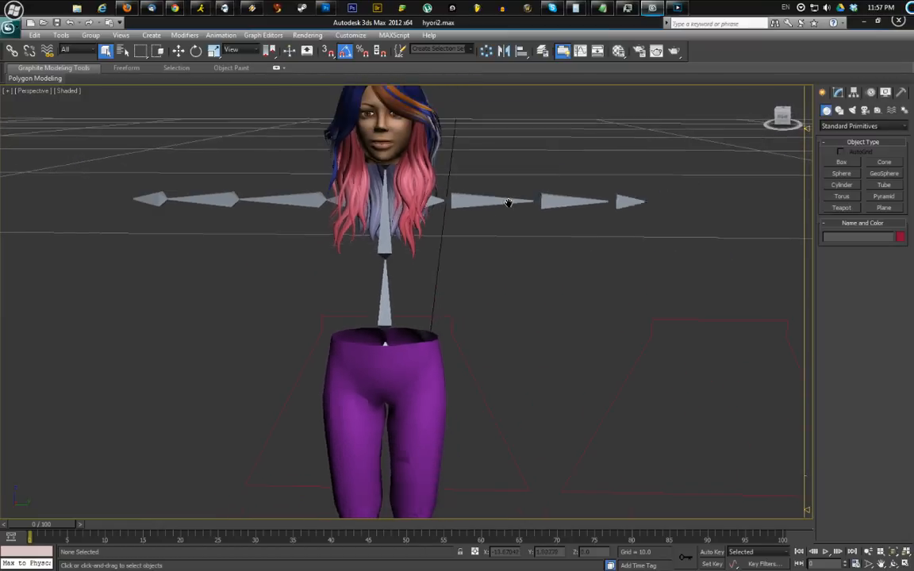
{"action": "middle_click_drag", "start_coordinate": [572, 345], "coordinate": [500, 189]}
{"action": "middle_click_drag", "start_coordinate": [512, 435], "coordinate": [543, 333]}
{"action": "scroll", "coordinate": [539, 302], "scroll_direction": "down", "scroll_amount": 1}
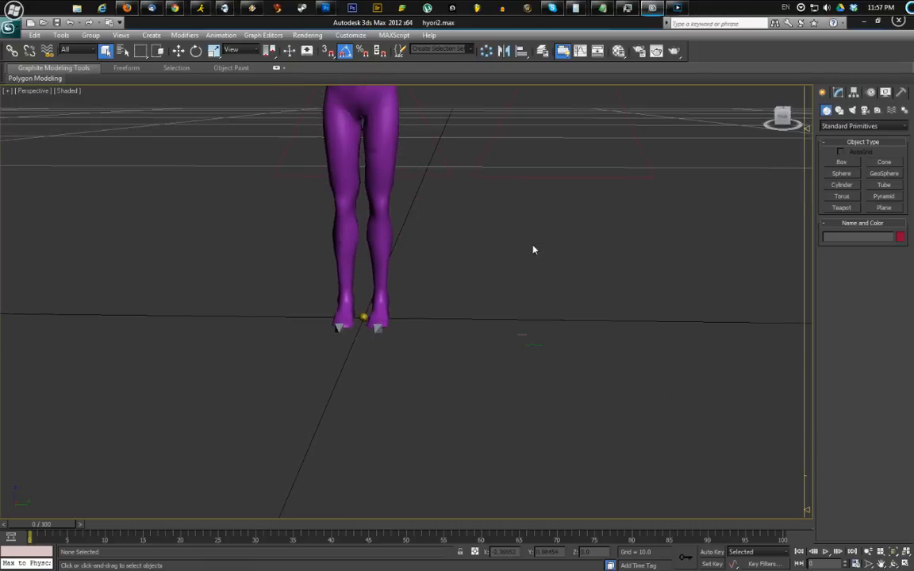
{"action": "middle_click_drag", "start_coordinate": [544, 203], "coordinate": [544, 286]}
{"action": "middle_click_drag", "start_coordinate": [607, 136], "coordinate": [603, 161]}
{"action": "left_click_drag", "start_coordinate": [577, 137], "coordinate": [434, 333]}
{"action": "left_click_drag", "start_coordinate": [464, 530], "coordinate": [462, 523]}
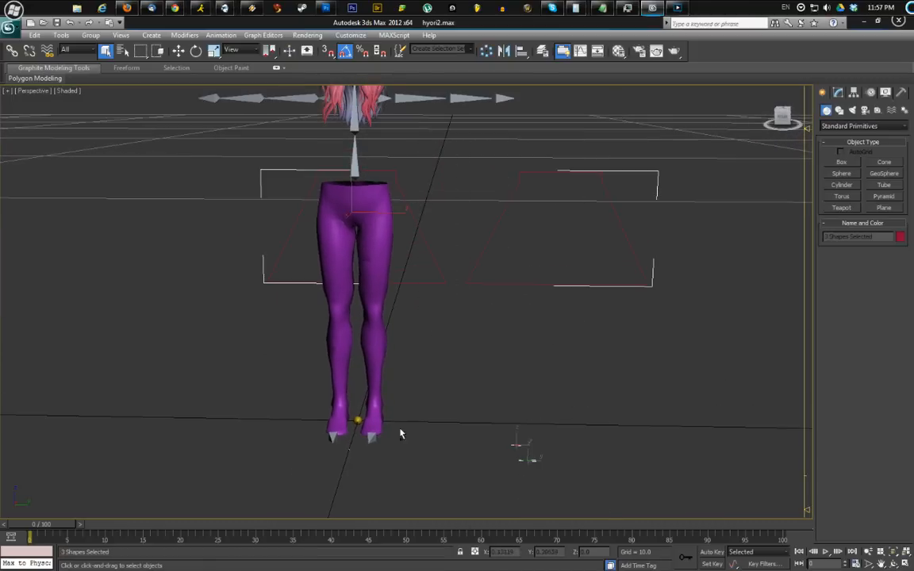
{"action": "left_click_drag", "start_coordinate": [323, 483], "coordinate": [321, 482], "text": "ctrl"}
{"action": "right_click", "coordinate": [482, 346]}
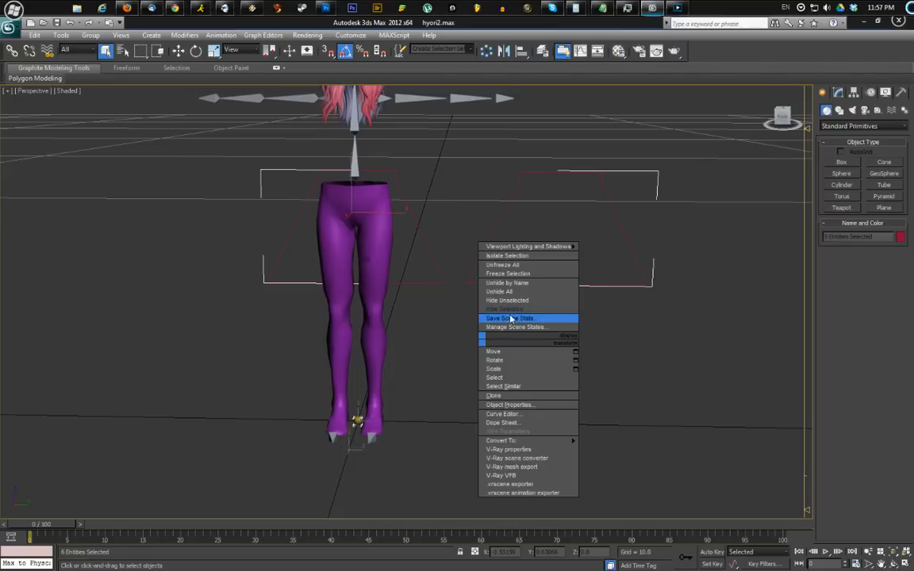
{"action": "left_click", "coordinate": [507, 318]}
Select the Hyori hair on the head and hide it
{"action": "middle_click_drag", "start_coordinate": [436, 135], "coordinate": [479, 315]}
{"action": "scroll", "coordinate": [449, 227], "scroll_direction": "up", "scroll_amount": 3}
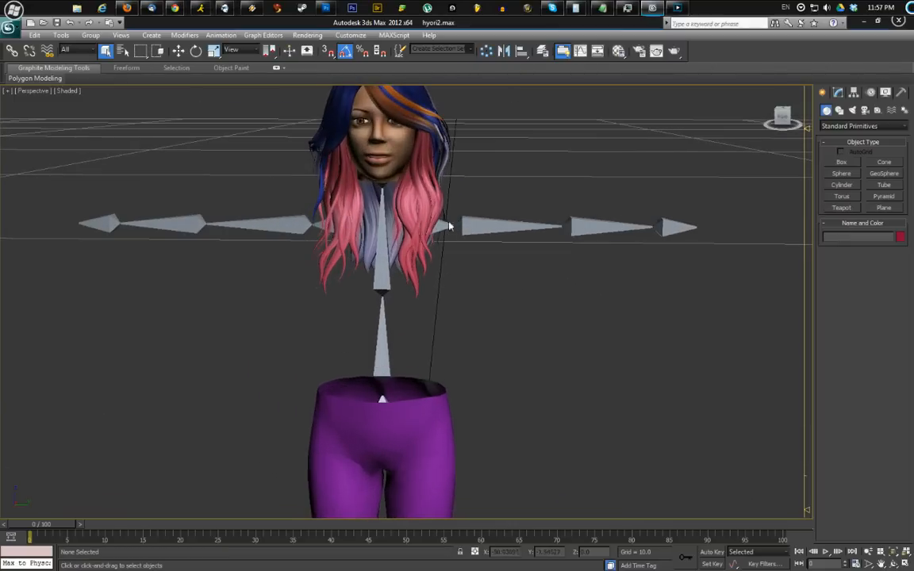
{"action": "middle_click_drag", "start_coordinate": [476, 206], "coordinate": [500, 340]}
{"action": "scroll", "coordinate": [500, 341], "scroll_direction": "up", "scroll_amount": 2}
{"action": "left_click", "coordinate": [460, 289]}
{"action": "middle_click_drag", "start_coordinate": [466, 275], "coordinate": [391, 289], "text": "alt"}
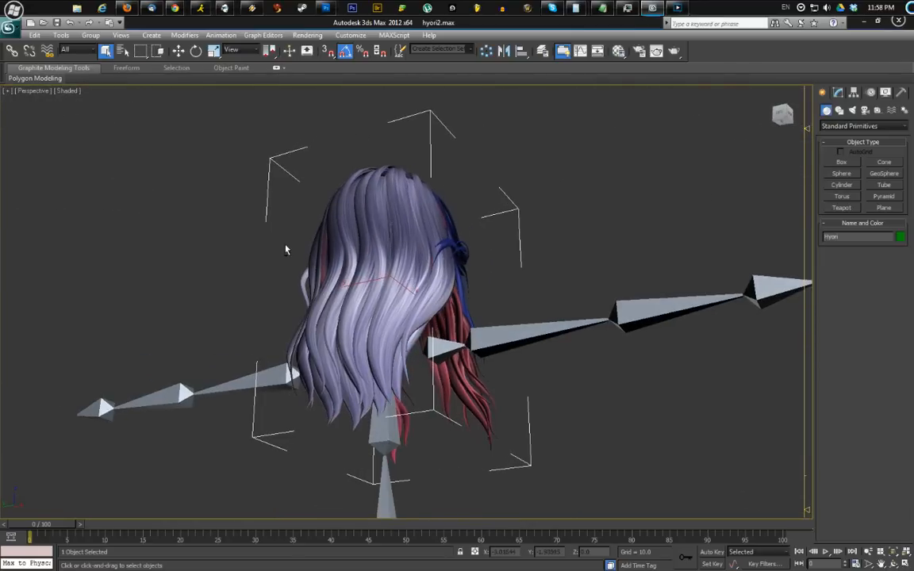
{"action": "middle_click_drag", "start_coordinate": [287, 249], "coordinate": [475, 282], "text": "alt"}
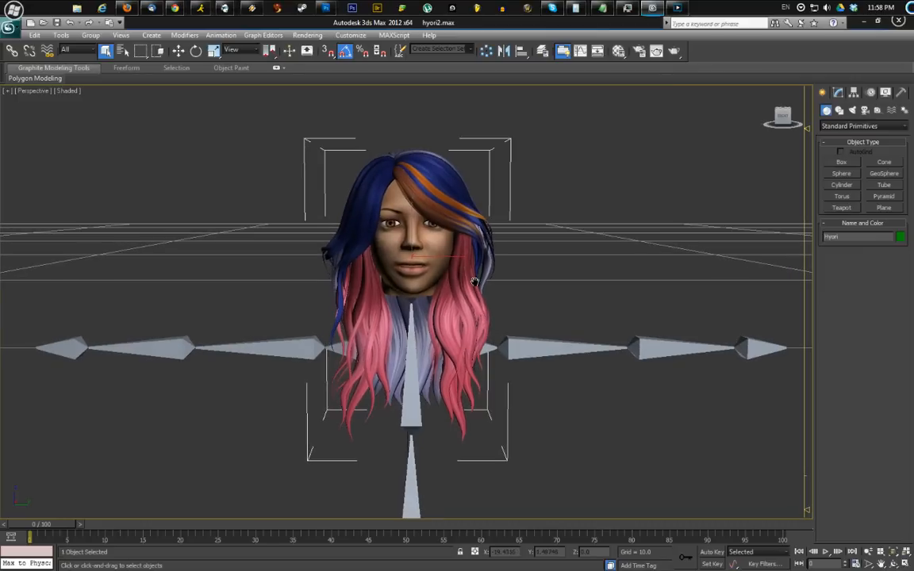
{"action": "right_click", "coordinate": [547, 254]}
{"action": "left_click", "coordinate": [588, 228]}
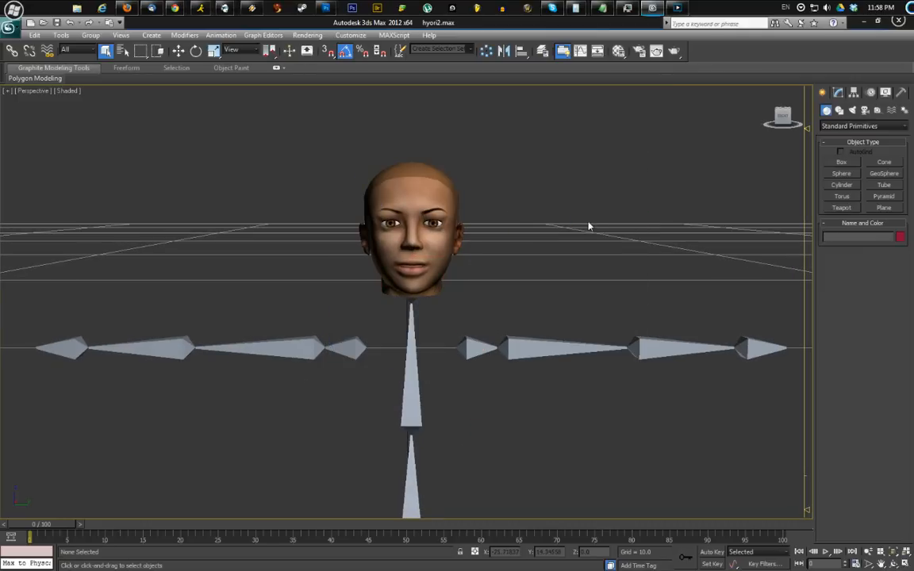
Open the Unhide by Name list and look through the hidden groups
{"action": "right_click", "coordinate": [588, 227]}
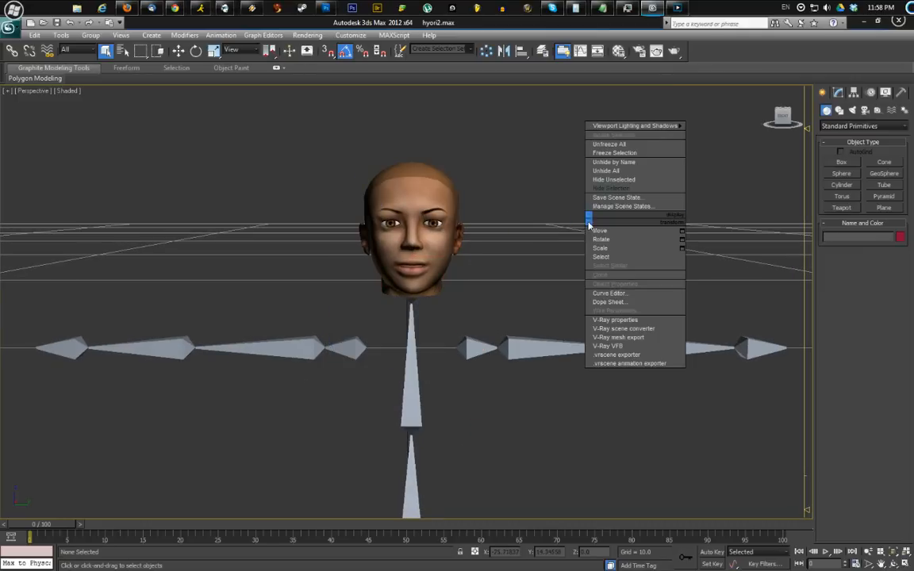
{"action": "left_click", "coordinate": [612, 163]}
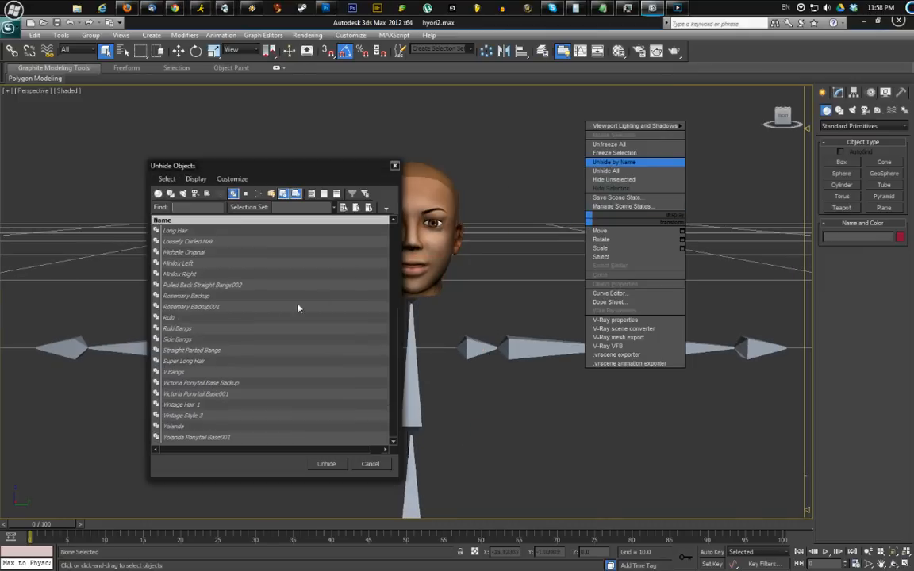
{"action": "left_click", "coordinate": [263, 308]}
{"action": "scroll", "coordinate": [264, 315], "scroll_direction": "up", "scroll_amount": 4}
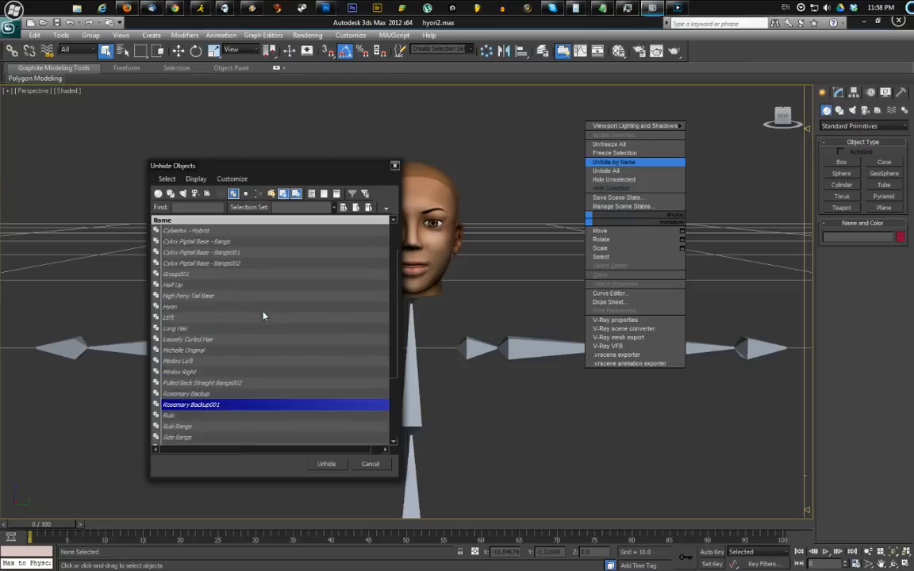
{"action": "scroll", "coordinate": [264, 316], "scroll_direction": "down", "scroll_amount": 2}
{"action": "scroll", "coordinate": [264, 316], "scroll_direction": "down", "scroll_amount": 3}
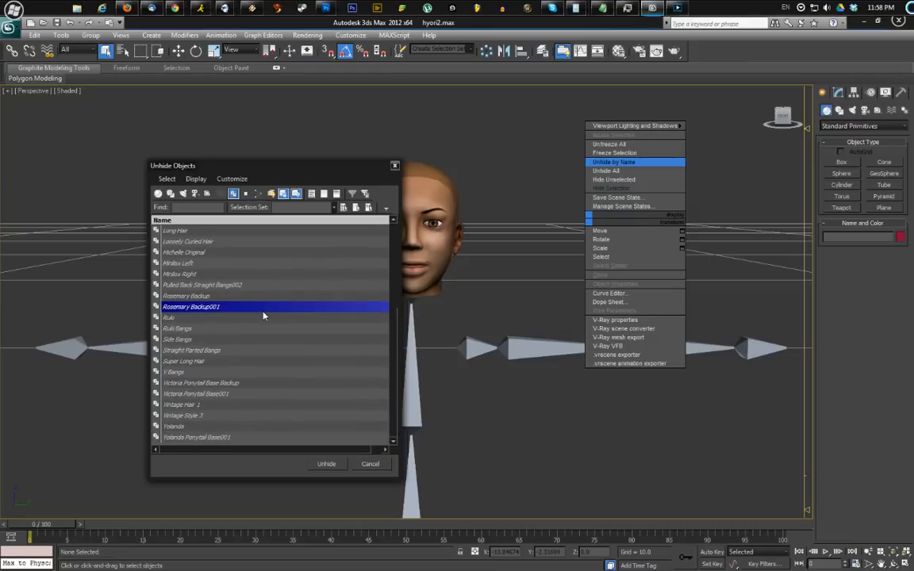
{"action": "scroll", "coordinate": [260, 324], "scroll_direction": "up", "scroll_amount": 1}
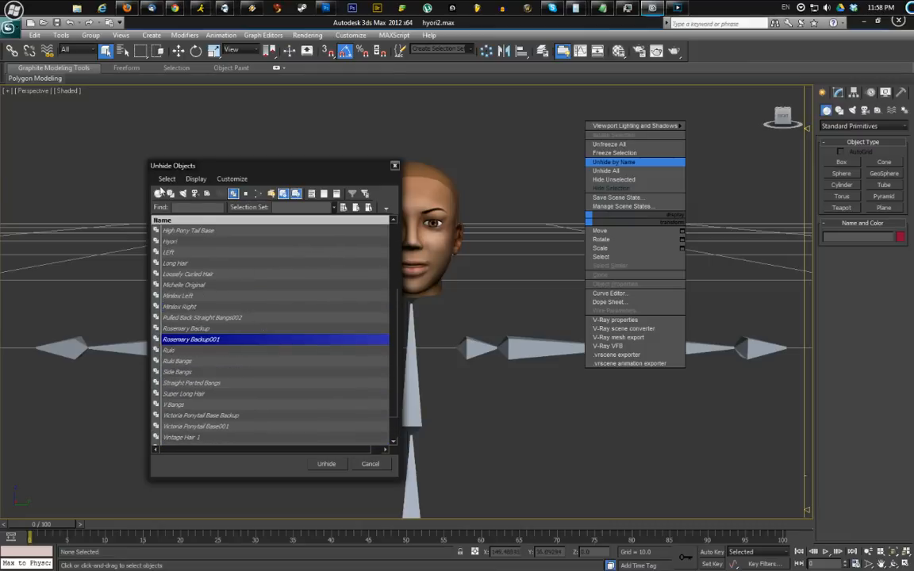
List hidden geometry instead of groups and unhide upperBodyMesh
{"action": "left_click", "coordinate": [159, 193]}
{"action": "left_click", "coordinate": [233, 195]}
{"action": "scroll", "coordinate": [303, 311], "scroll_direction": "down", "scroll_amount": 8}
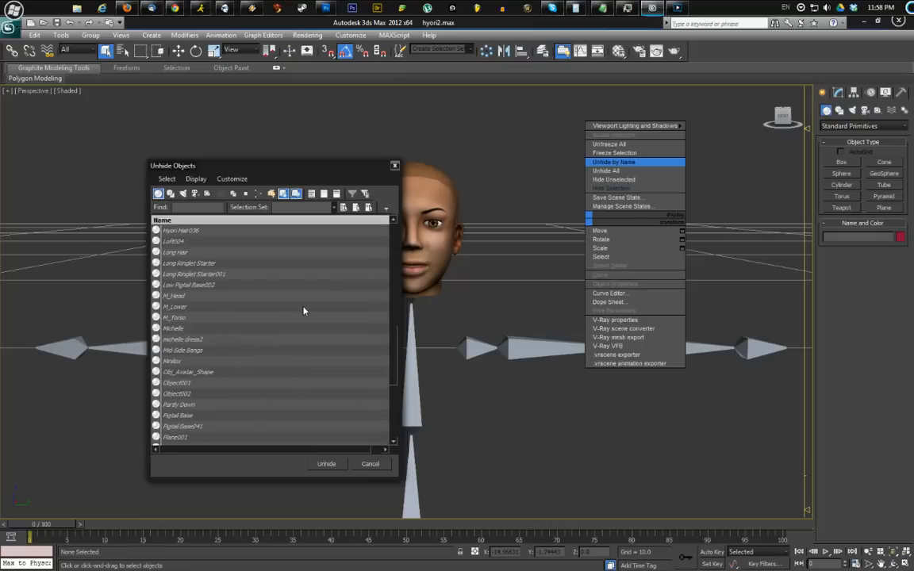
{"action": "scroll", "coordinate": [304, 310], "scroll_direction": "down", "scroll_amount": 6}
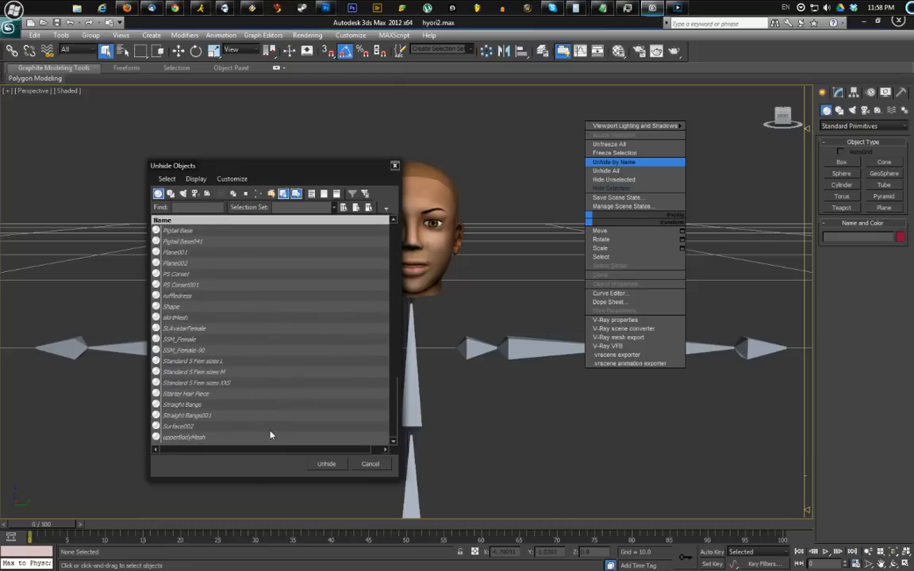
{"action": "double_click", "coordinate": [270, 438]}
{"action": "middle_click_drag", "start_coordinate": [433, 339], "coordinate": [463, 287]}
{"action": "scroll", "coordinate": [448, 333], "scroll_direction": "up", "scroll_amount": 4}
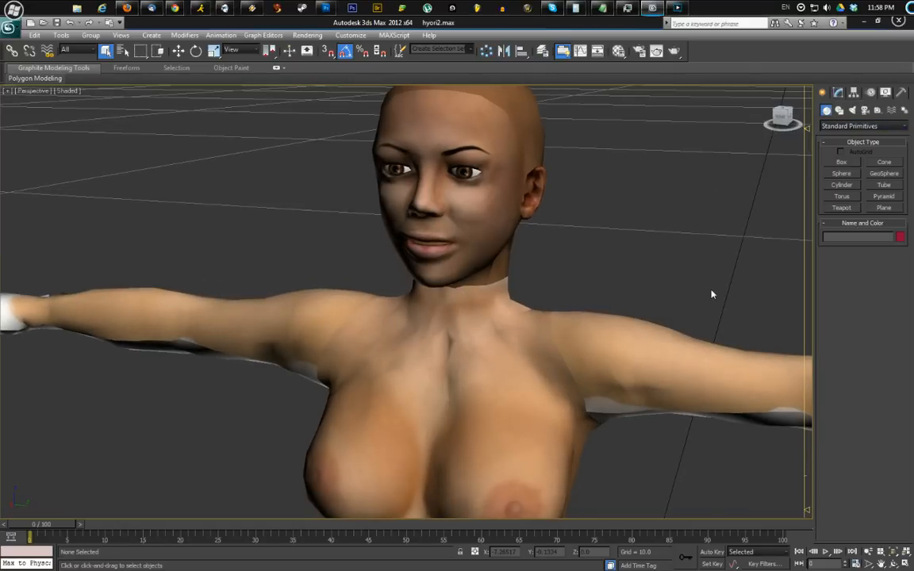
Set the geometry creation category to Compound Objects
{"action": "left_click", "coordinate": [878, 125]}
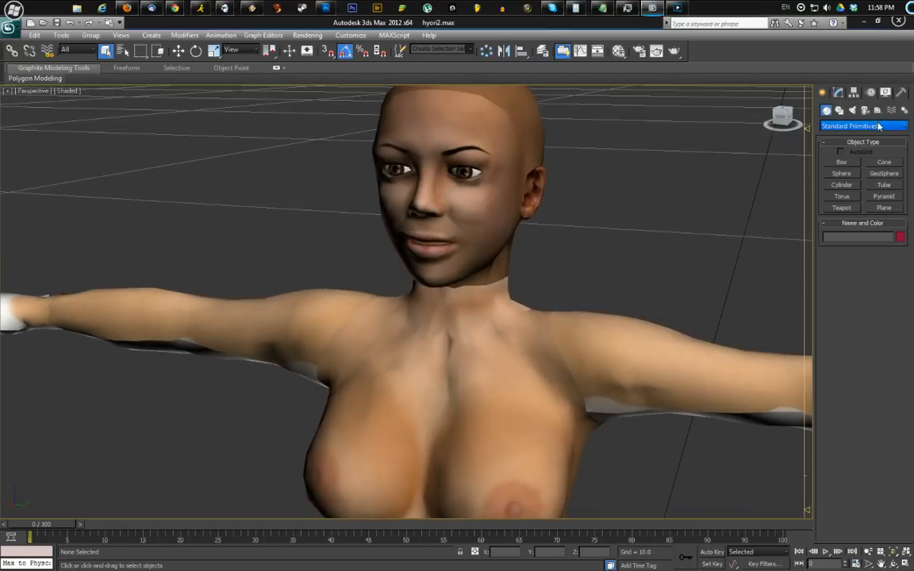
{"action": "left_click", "coordinate": [879, 127]}
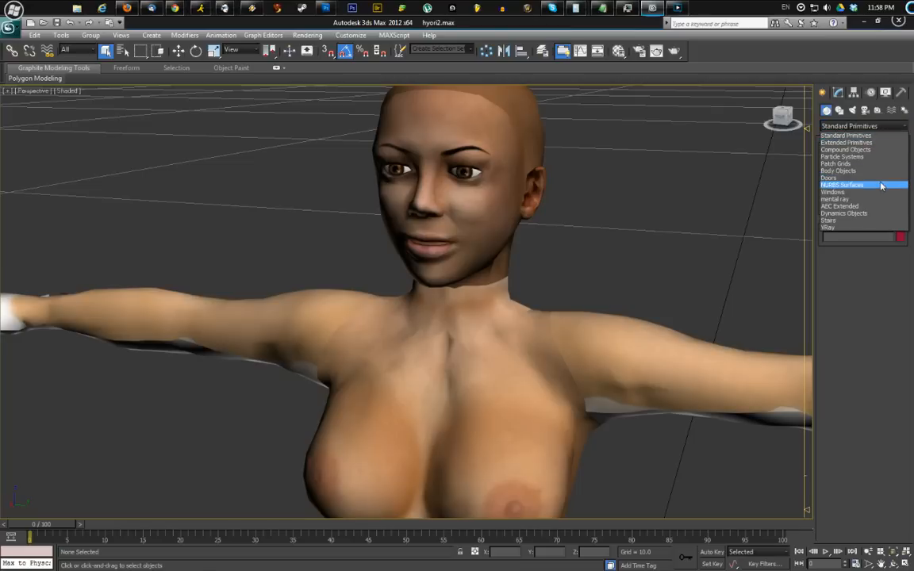
{"action": "left_click", "coordinate": [878, 149]}
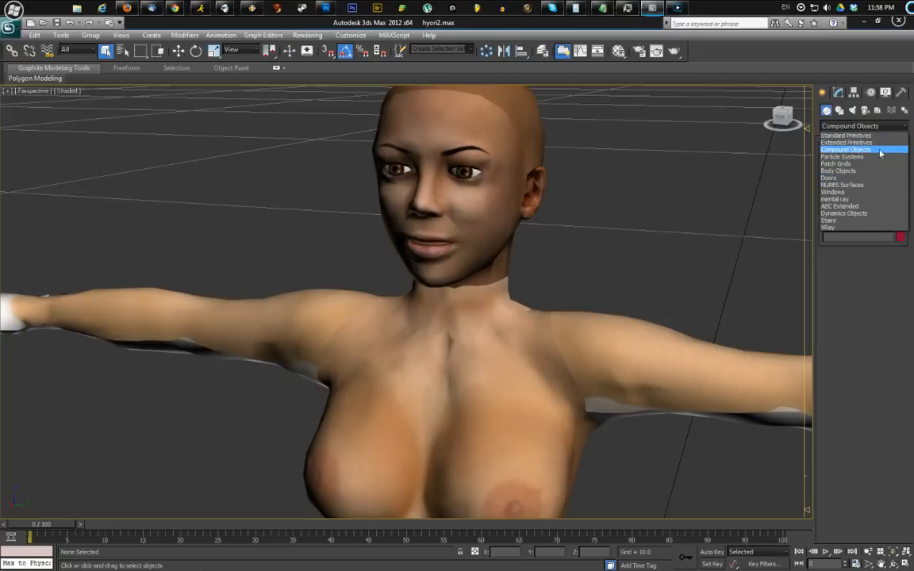
Switch to spline shapes and draw an ellipse on the ground beside the feet, about 0.94 long and 0.47 wide
{"action": "left_click", "coordinate": [839, 109]}
{"action": "middle_click_drag", "start_coordinate": [589, 374], "coordinate": [89, 6]}
{"action": "middle_click_drag", "start_coordinate": [409, 344], "coordinate": [540, 149]}
{"action": "scroll", "coordinate": [549, 240], "scroll_direction": "down", "scroll_amount": 5}
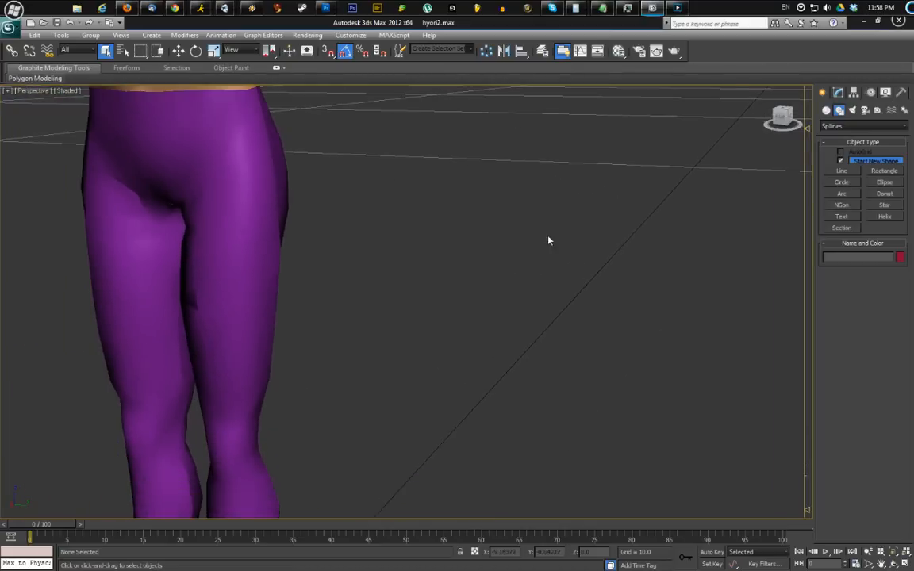
{"action": "middle_click_drag", "start_coordinate": [518, 476], "coordinate": [522, 332]}
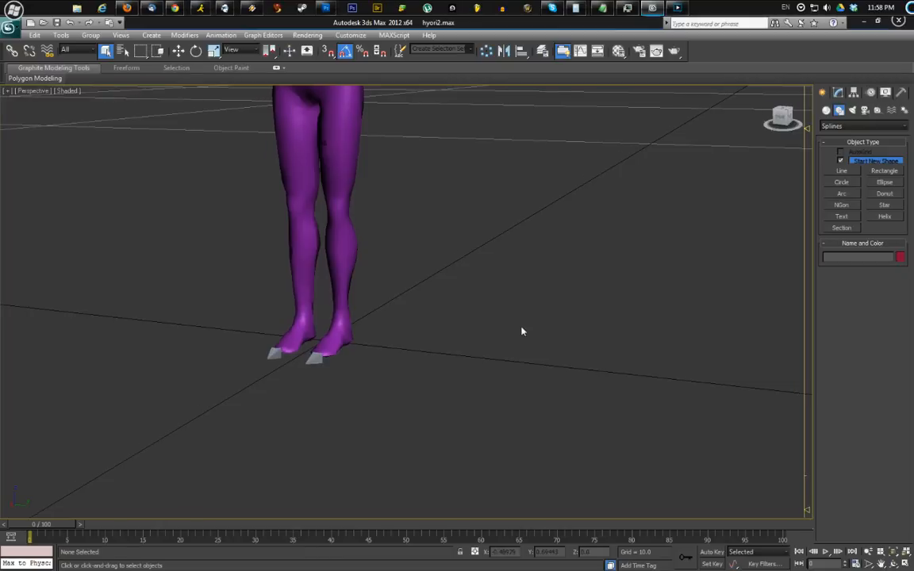
{"action": "left_click", "coordinate": [841, 183]}
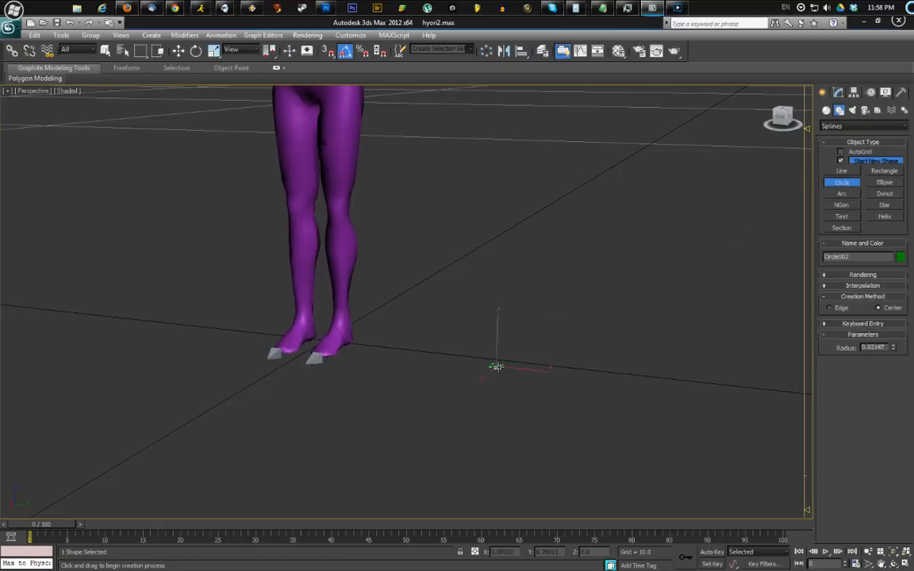
{"action": "left_click", "coordinate": [885, 183]}
{"action": "middle_click_drag", "start_coordinate": [382, 316], "coordinate": [423, 428], "text": "alt"}
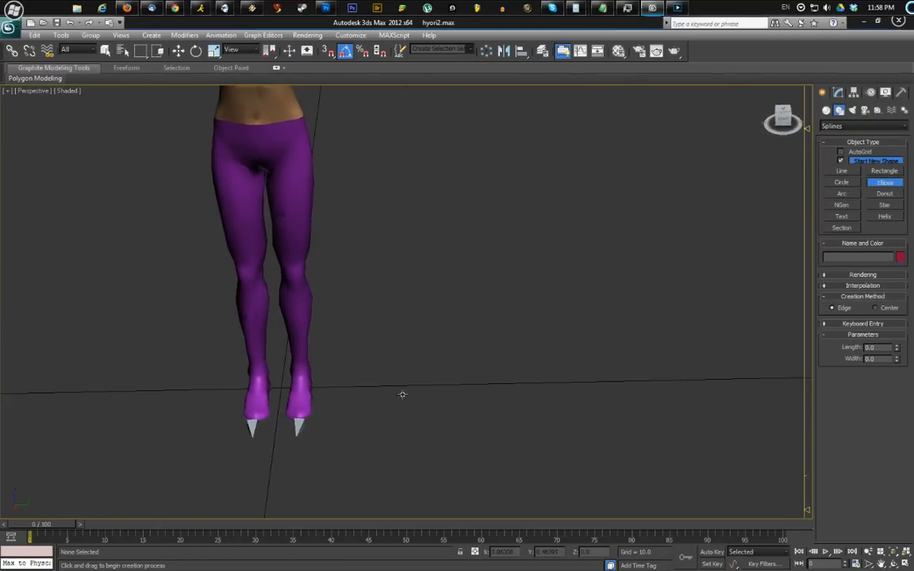
{"action": "left_click_drag", "start_coordinate": [402, 394], "coordinate": [673, 468]}
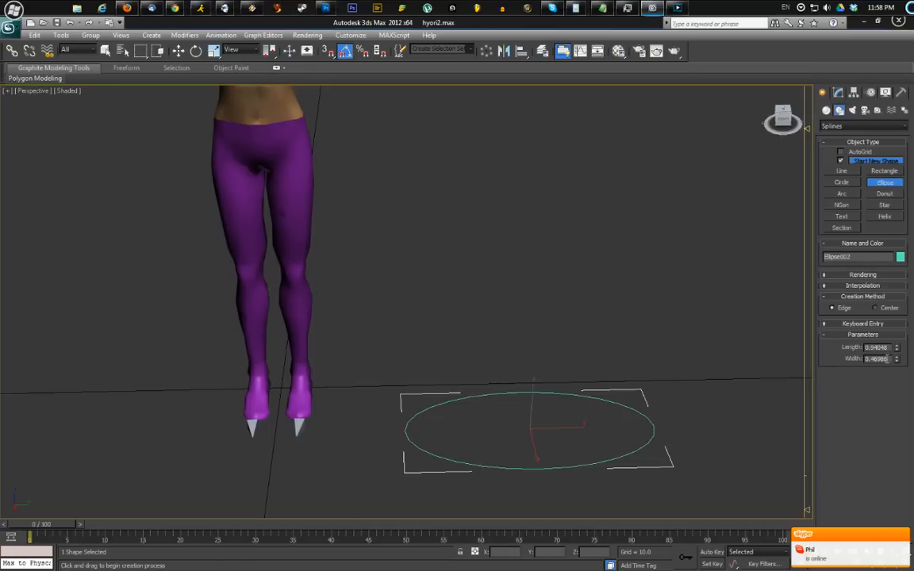
Set the ellipse's length to 0.04 and its width to 0.01
{"action": "double_click", "coordinate": [889, 358]}
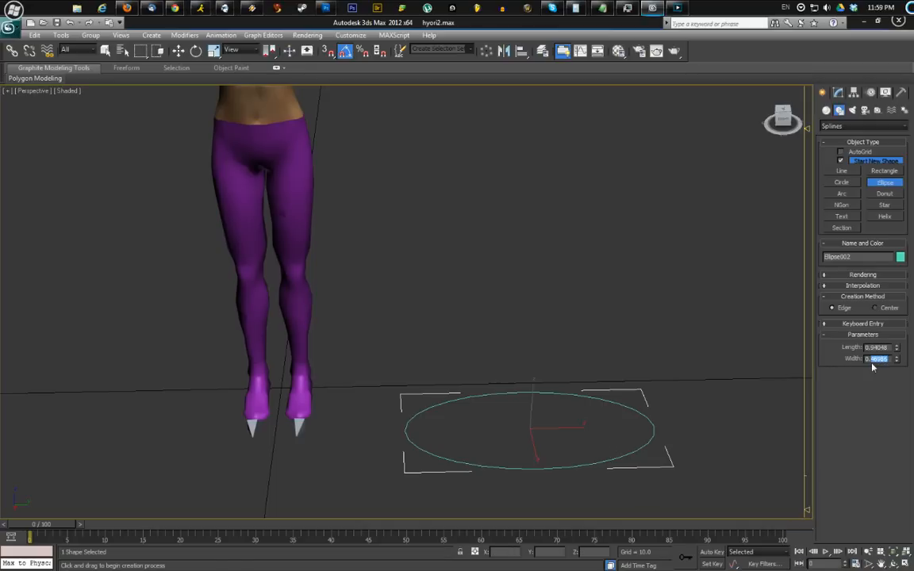
{"action": "type", "text": "0.04"}
{"action": "key", "text": "Return"}
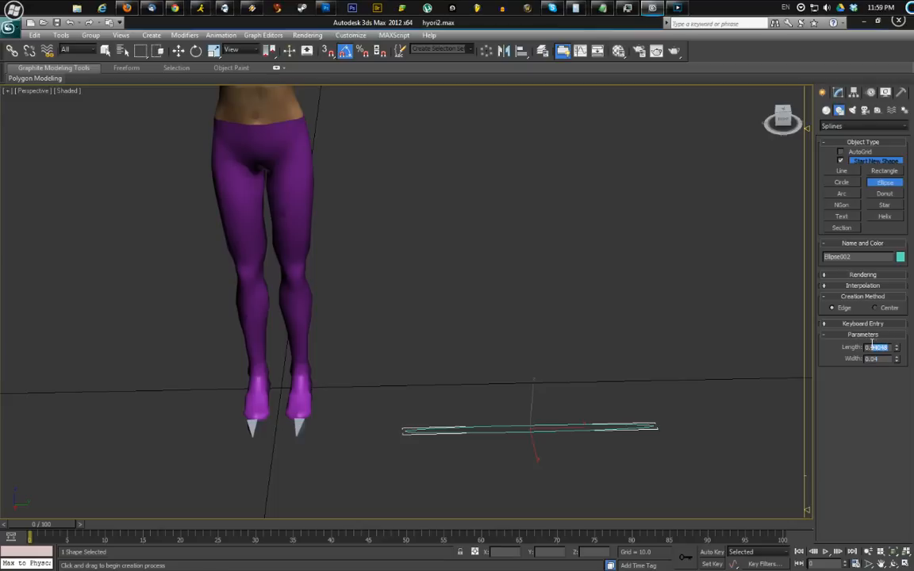
{"action": "key", "text": "Return"}
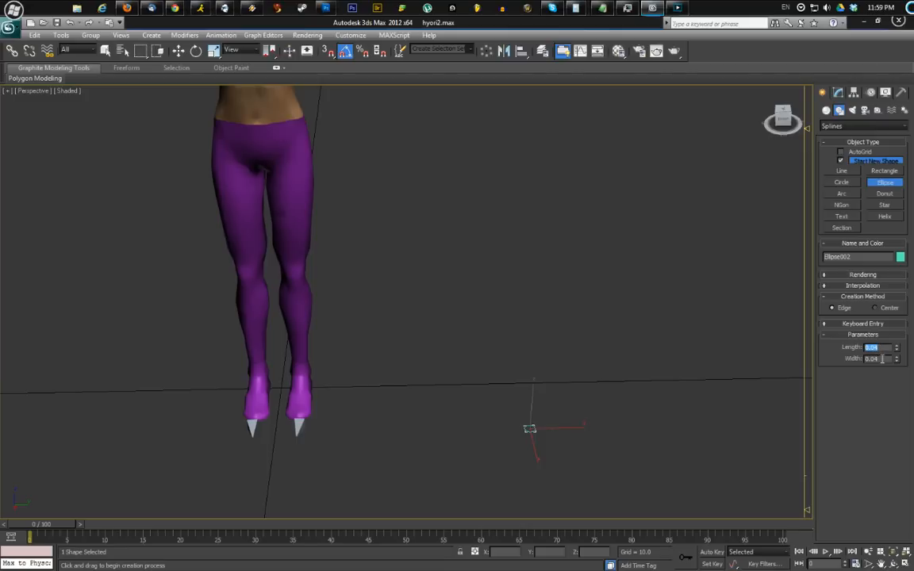
{"action": "middle_click_drag", "start_coordinate": [629, 288], "coordinate": [457, 208]}
{"action": "scroll", "coordinate": [542, 289], "scroll_direction": "down", "scroll_amount": 2}
{"action": "key", "text": "z"}
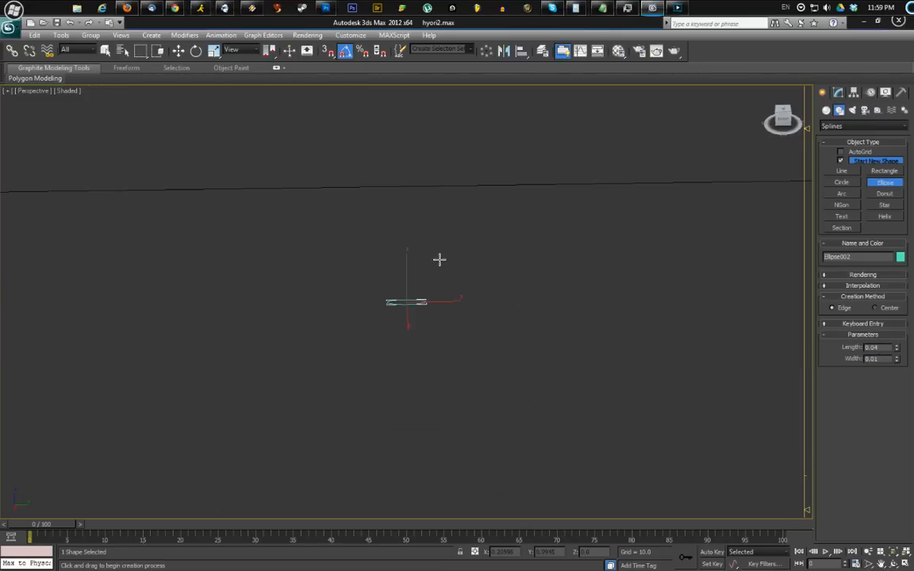
{"action": "middle_click_drag", "start_coordinate": [439, 259], "coordinate": [241, 76], "text": "alt"}
{"action": "scroll", "coordinate": [432, 321], "scroll_direction": "up", "scroll_amount": 4}
{"action": "scroll", "coordinate": [447, 318], "scroll_direction": "down", "scroll_amount": 10}
{"action": "scroll", "coordinate": [446, 310], "scroll_direction": "up", "scroll_amount": 2}
{"action": "scroll", "coordinate": [396, 207], "scroll_direction": "up", "scroll_amount": 6}
{"action": "middle_click_drag", "start_coordinate": [386, 238], "coordinate": [421, 248], "text": "alt"}
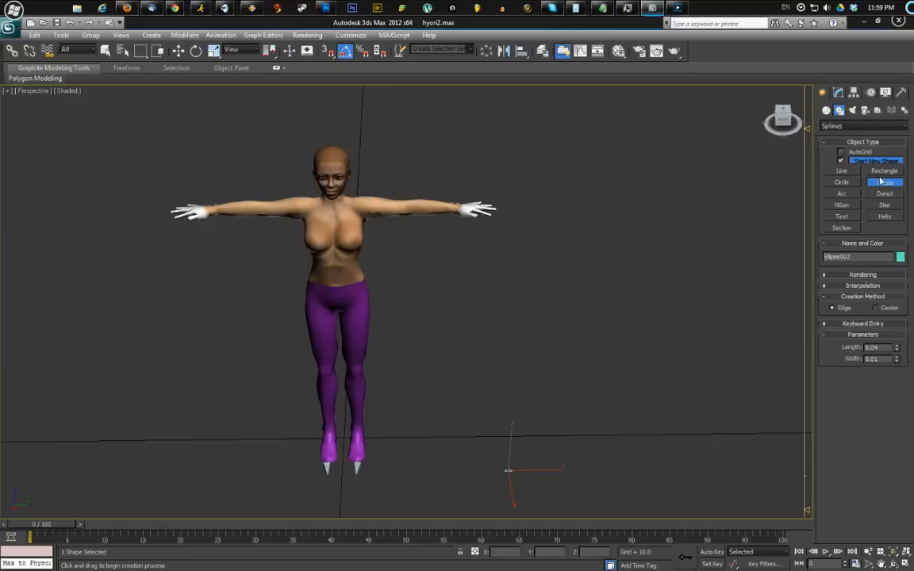
Draw a curved line in the maximized Right view from the top of the head, down past the shoulder and curling back up
{"action": "left_click", "coordinate": [841, 171]}
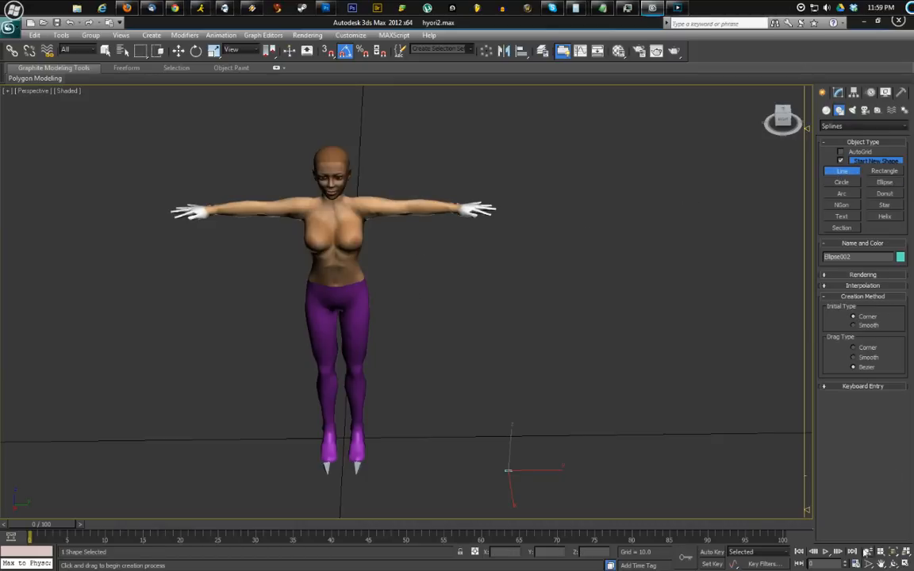
{"action": "key", "text": "alt+w"}
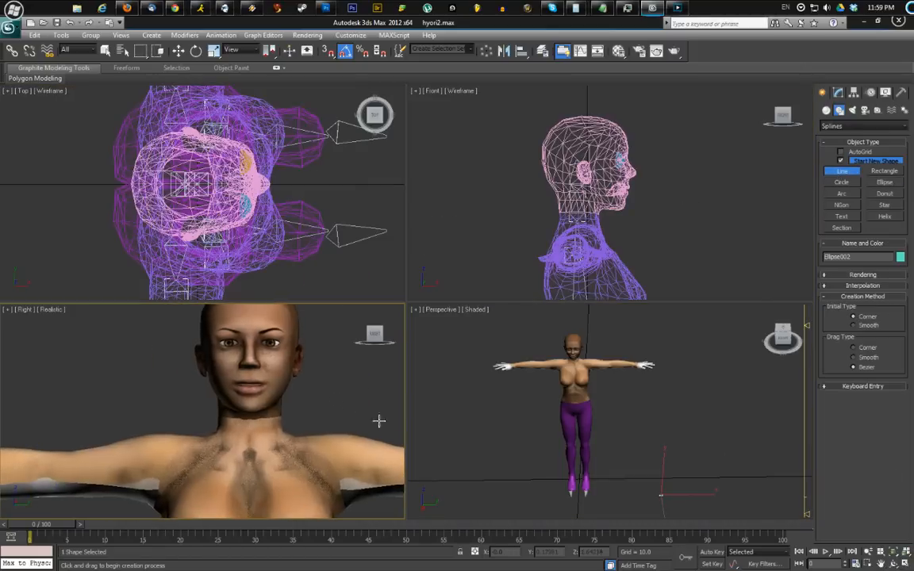
{"action": "left_click", "coordinate": [906, 564]}
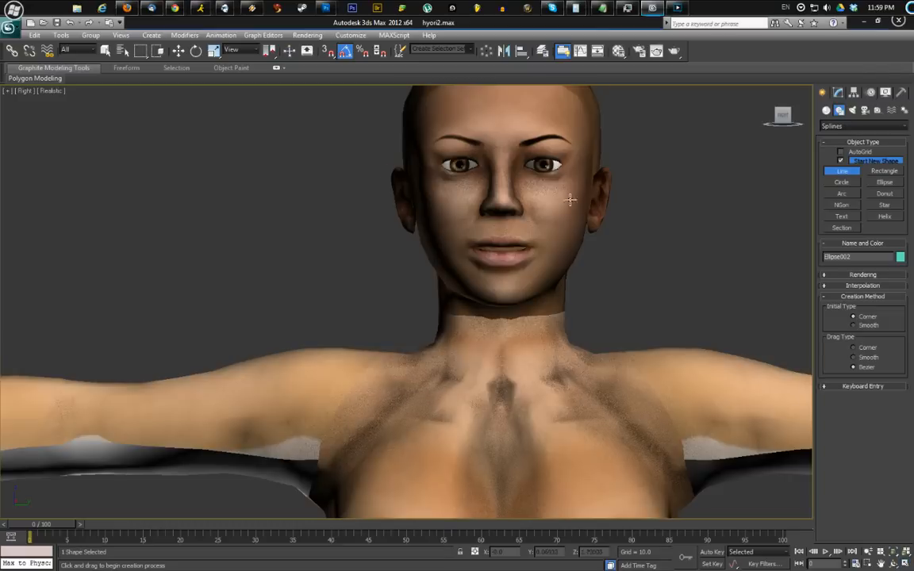
{"action": "scroll", "coordinate": [571, 200], "scroll_direction": "down", "scroll_amount": 1}
{"action": "middle_click_drag", "start_coordinate": [560, 216], "coordinate": [449, 292]}
{"action": "scroll", "coordinate": [449, 293], "scroll_direction": "down", "scroll_amount": 2}
{"action": "middle_click_drag", "start_coordinate": [467, 332], "coordinate": [455, 302]}
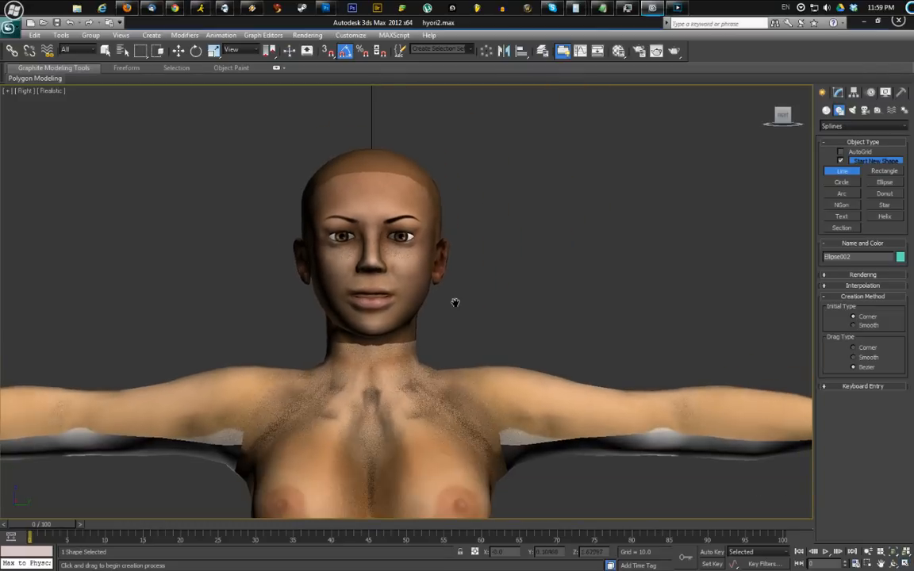
{"action": "left_click", "coordinate": [400, 152]}
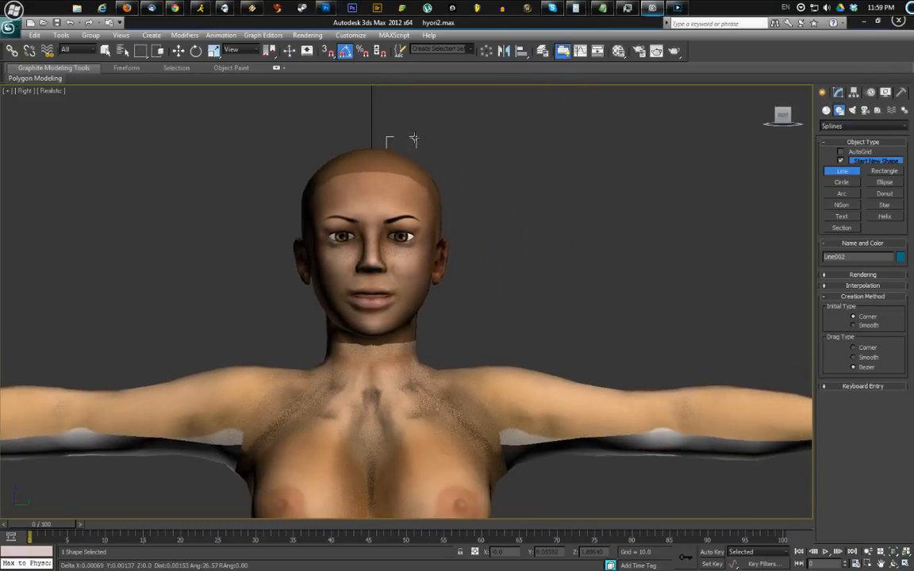
{"action": "left_click", "coordinate": [476, 157]}
{"action": "left_click", "coordinate": [526, 235]}
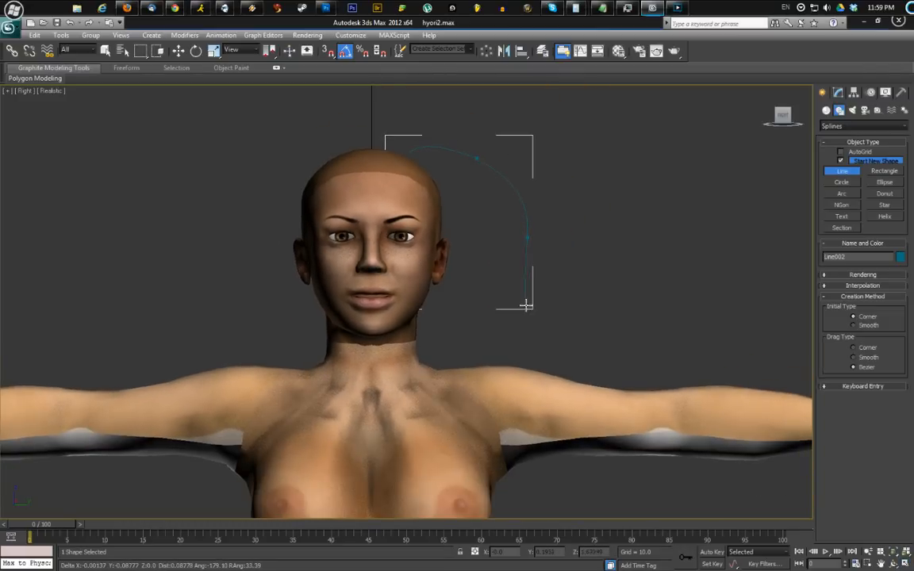
{"action": "left_click", "coordinate": [505, 348]}
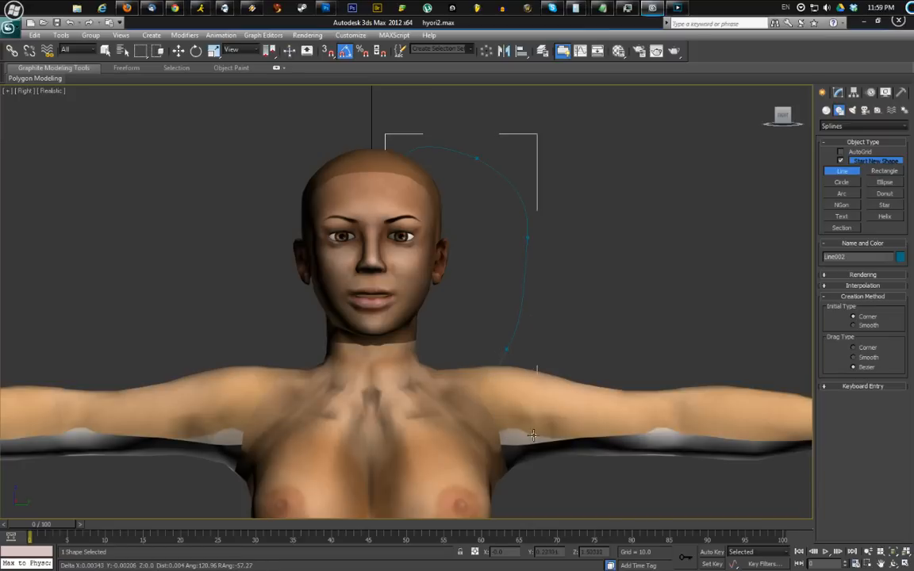
{"action": "left_click_drag", "start_coordinate": [598, 383], "coordinate": [546, 324]}
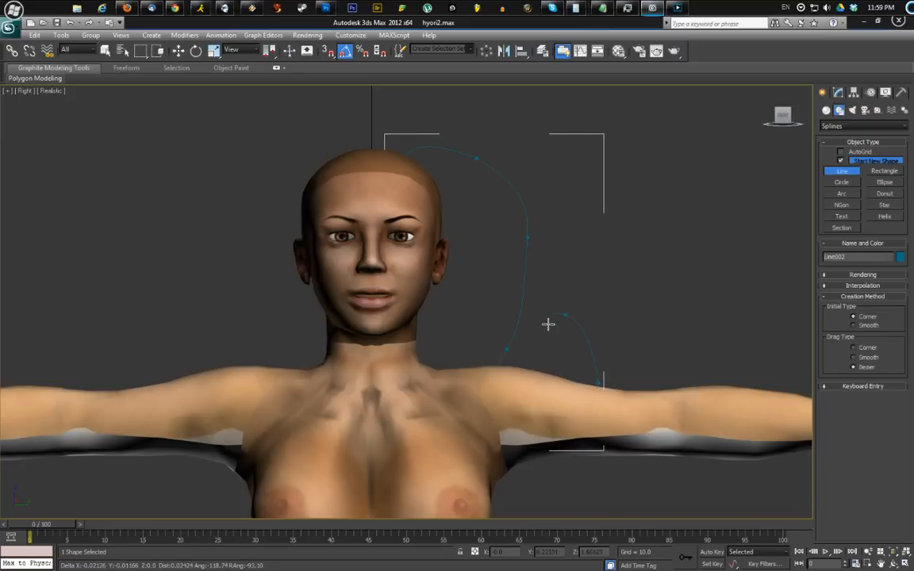
{"action": "right_click", "coordinate": [555, 301]}
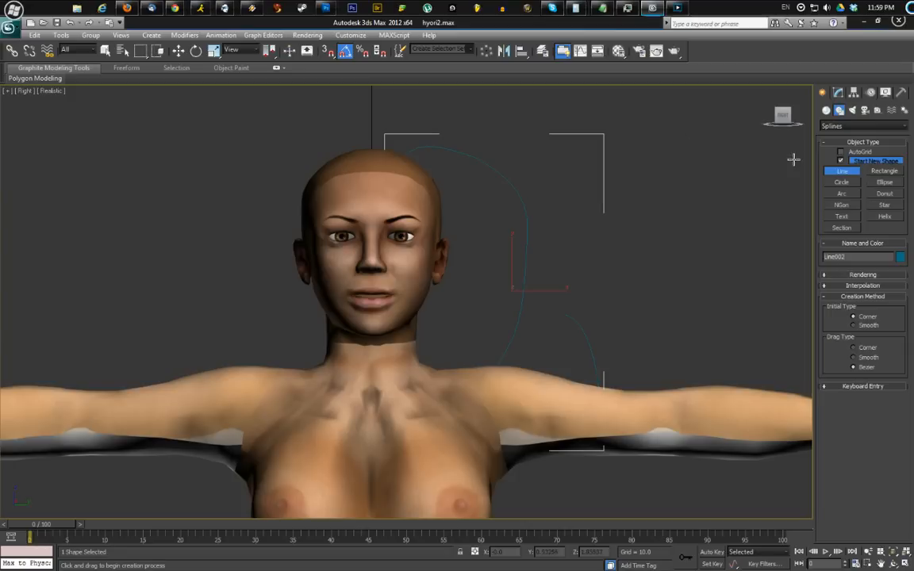
Draw a second line from straight corner segments above the outstretched arm, hooking back up at its lower end
{"action": "left_click", "coordinate": [580, 206]}
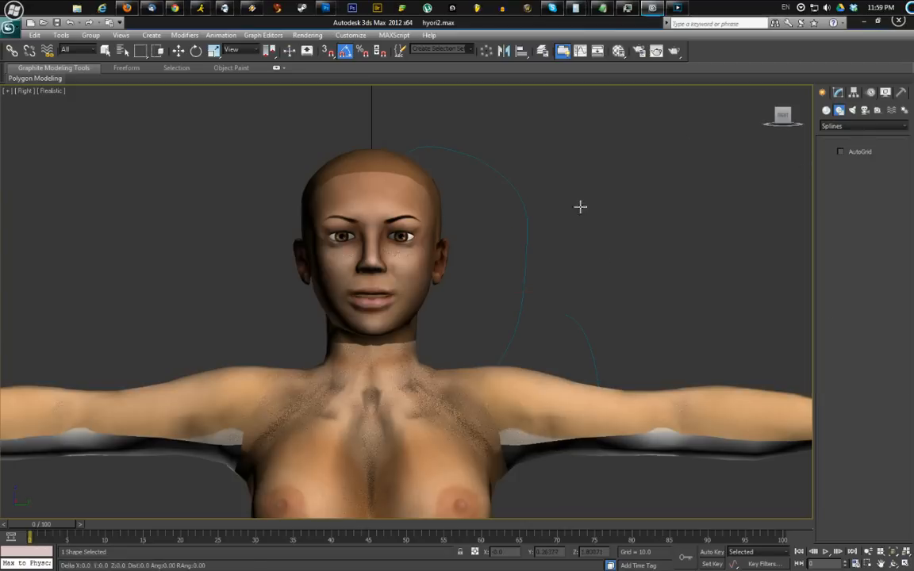
{"action": "left_click", "coordinate": [619, 199]}
{"action": "left_click", "coordinate": [671, 237]}
{"action": "left_click", "coordinate": [700, 306]}
{"action": "left_click", "coordinate": [688, 346]}
{"action": "left_click", "coordinate": [667, 402]}
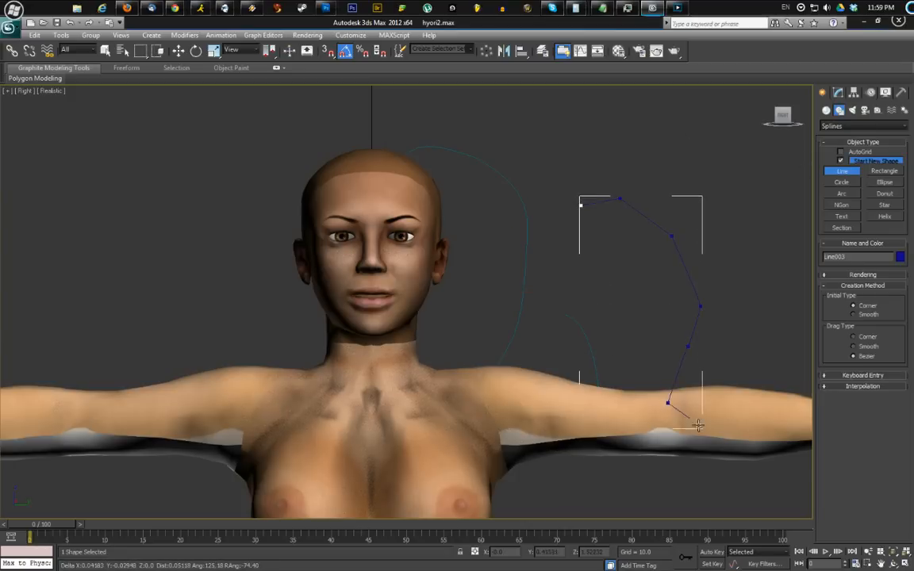
{"action": "left_click", "coordinate": [701, 428]}
{"action": "left_click", "coordinate": [743, 410]}
{"action": "left_click", "coordinate": [774, 363]}
{"action": "left_click", "coordinate": [734, 338]}
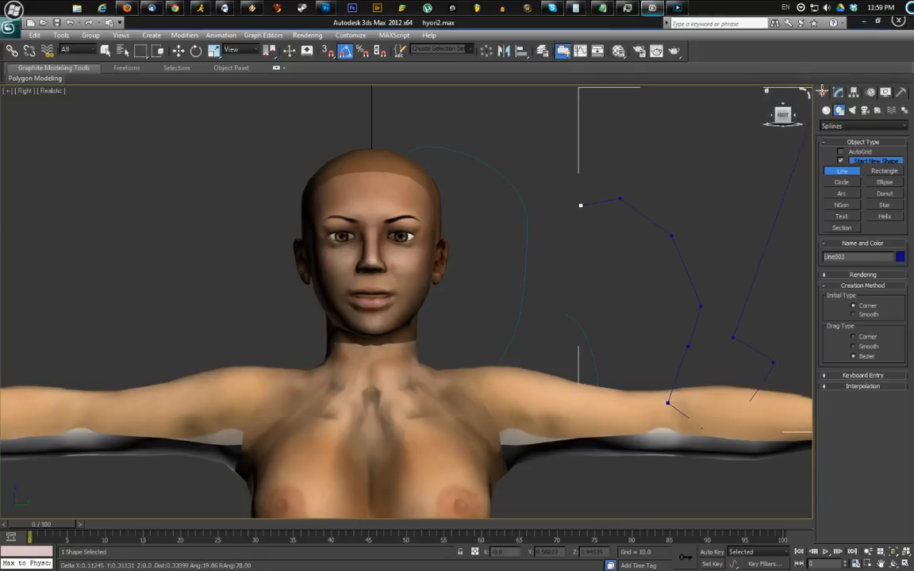
{"action": "right_click", "coordinate": [723, 259]}
Convert all vertices of the second line to Smooth
{"action": "left_click", "coordinate": [838, 92]}
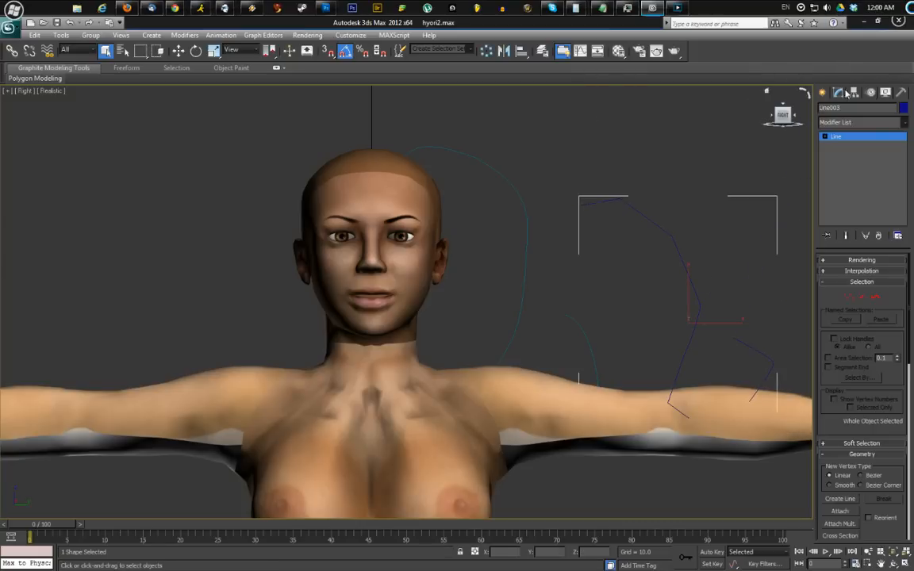
{"action": "left_click", "coordinate": [848, 297]}
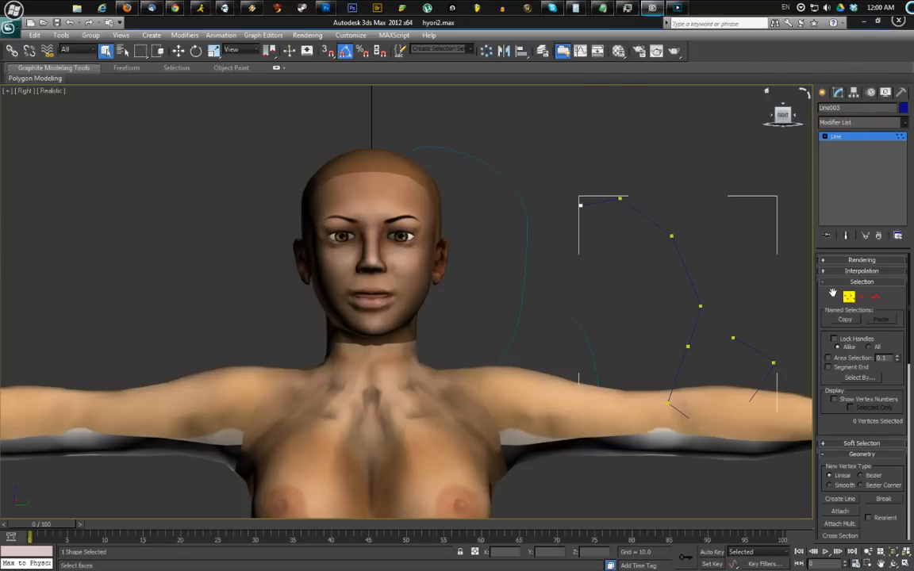
{"action": "left_click_drag", "start_coordinate": [780, 384], "coordinate": [781, 385]}
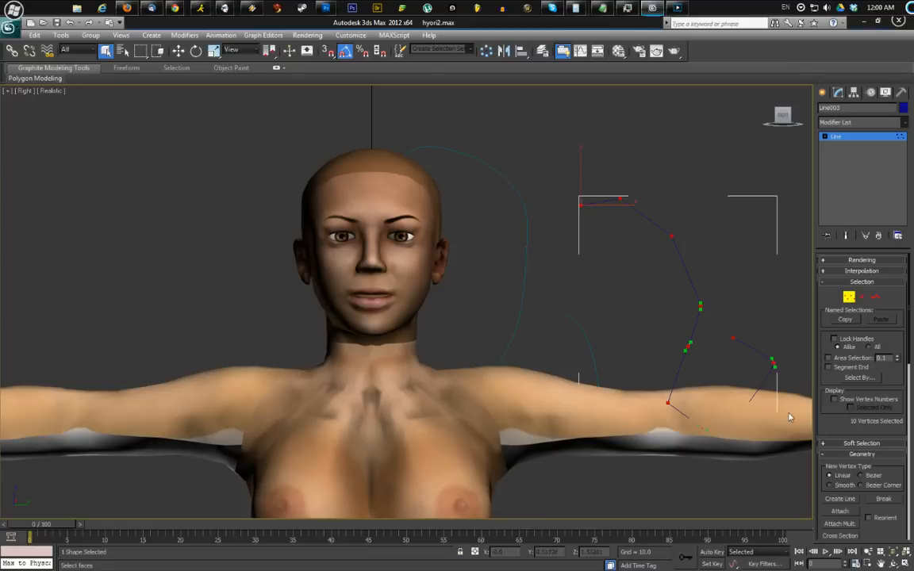
{"action": "right_click", "coordinate": [705, 286]}
{"action": "left_click", "coordinate": [702, 267]}
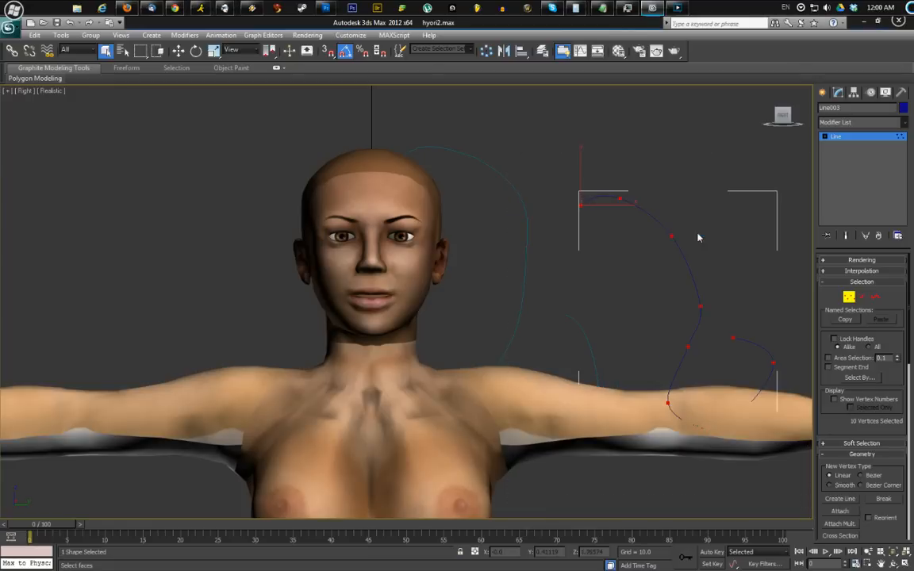
{"action": "middle_click_drag", "start_coordinate": [697, 236], "coordinate": [392, 206]}
{"action": "middle_click_drag", "start_coordinate": [349, 255], "coordinate": [599, 278]}
Leave vertex editing and delete the second line
{"action": "left_click", "coordinate": [822, 93]}
{"action": "middle_click_drag", "start_coordinate": [673, 172], "coordinate": [707, 182]}
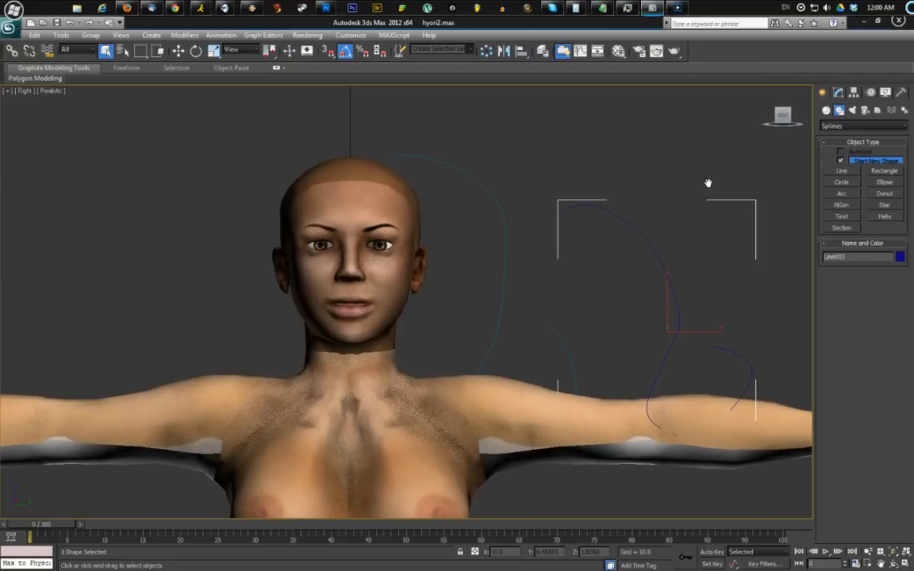
{"action": "right_click", "coordinate": [707, 181]}
{"action": "left_click", "coordinate": [702, 56]}
{"action": "key", "text": "Delete"}
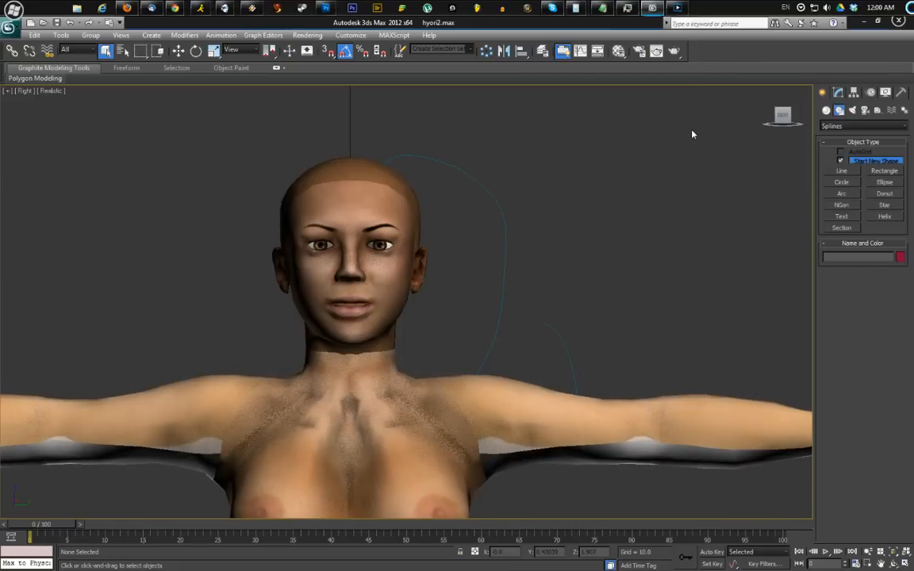
Set the shape creation category to NURBS Curves
{"action": "middle_click_drag", "start_coordinate": [539, 216], "coordinate": [489, 178]}
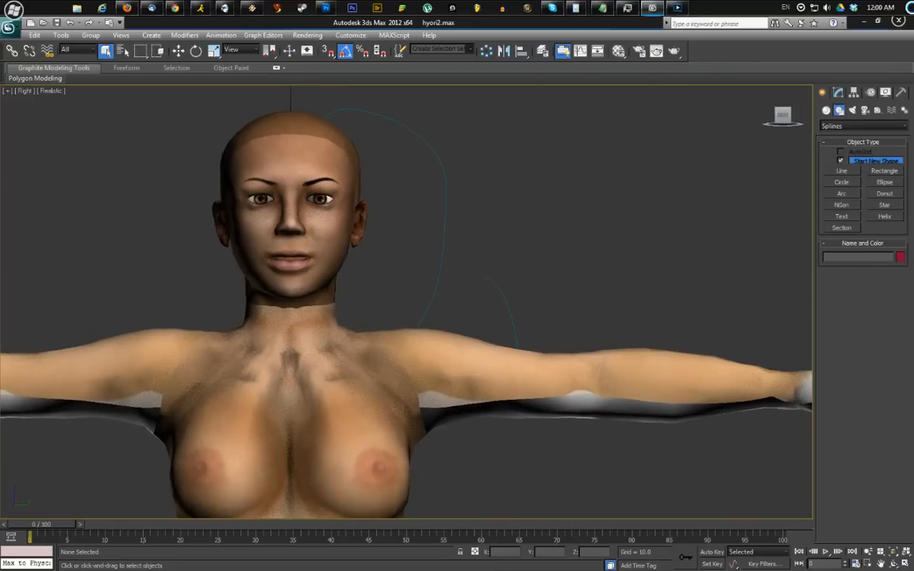
{"action": "left_click", "coordinate": [854, 126]}
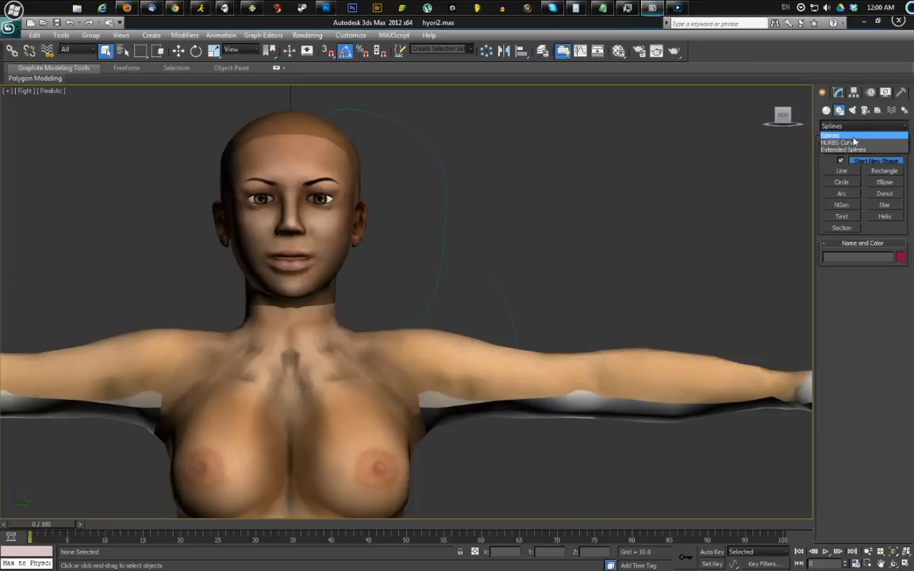
{"action": "left_click", "coordinate": [852, 143]}
{"action": "middle_click_drag", "start_coordinate": [742, 206], "coordinate": [698, 169]}
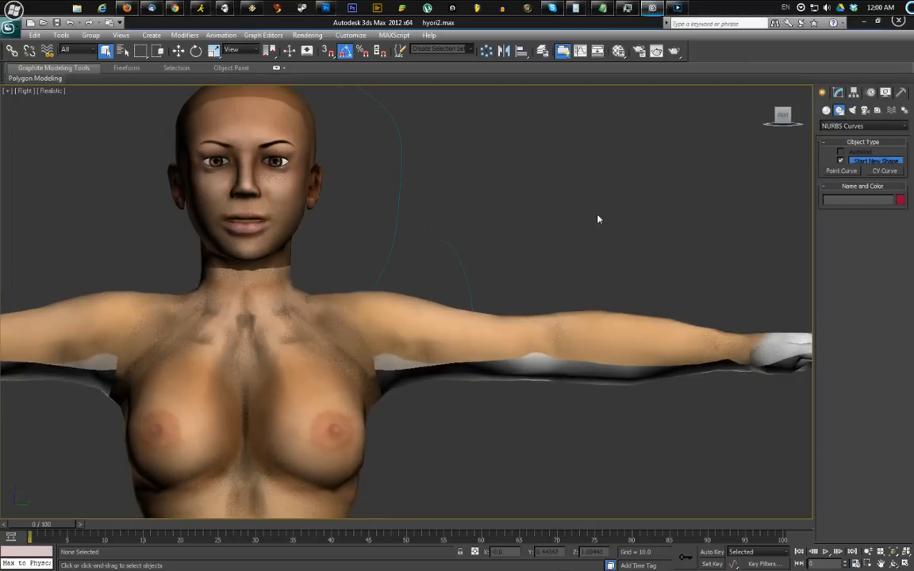
{"action": "middle_click_drag", "start_coordinate": [599, 219], "coordinate": [627, 259]}
Hide the remaining curved line that starts at the head
{"action": "left_click", "coordinate": [429, 210]}
{"action": "right_click", "coordinate": [549, 176]}
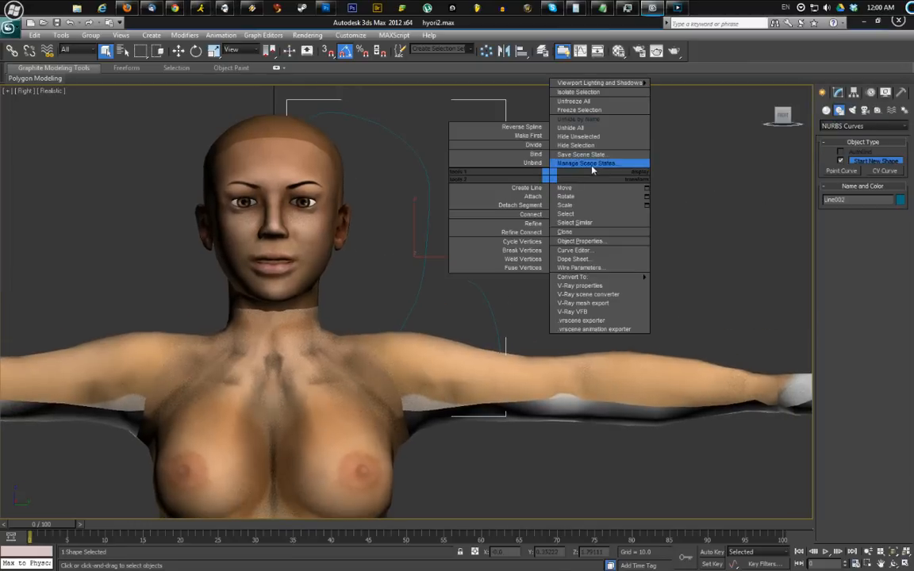
{"action": "left_click", "coordinate": [576, 147]}
{"action": "middle_click_drag", "start_coordinate": [539, 180], "coordinate": [597, 211]}
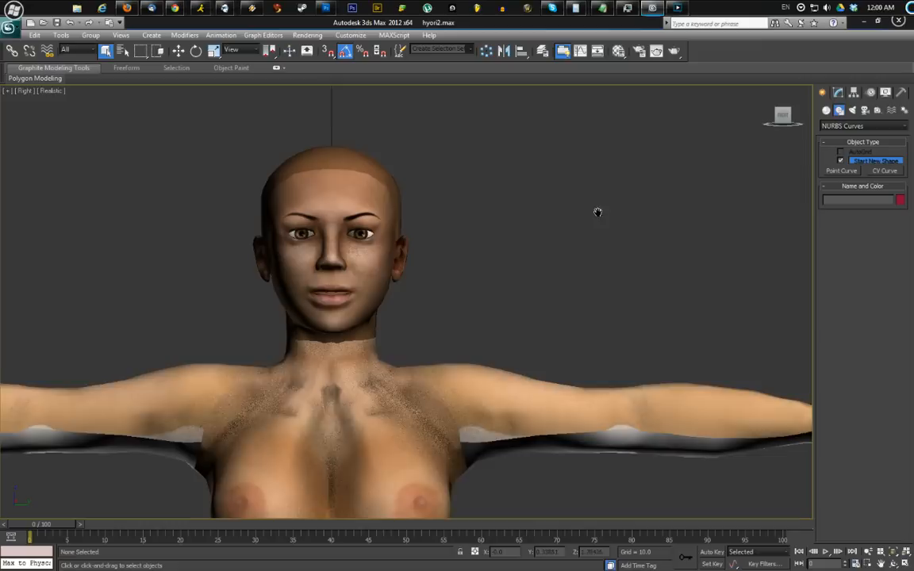
Try out a five-point NURBS Point Curve looping over the upper arm and delete it
{"action": "left_click", "coordinate": [843, 172]}
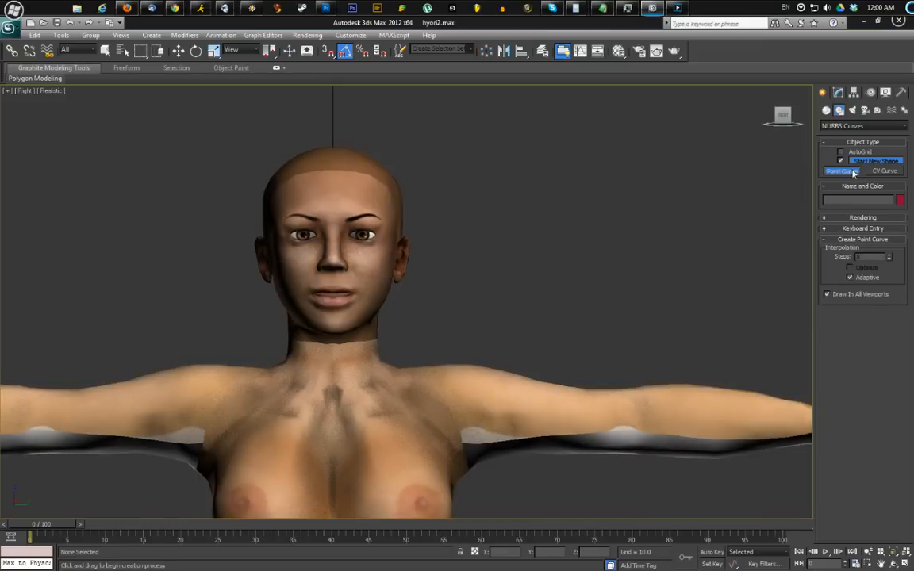
{"action": "left_click", "coordinate": [564, 316]}
{"action": "left_click", "coordinate": [575, 355]}
{"action": "left_click", "coordinate": [555, 385]}
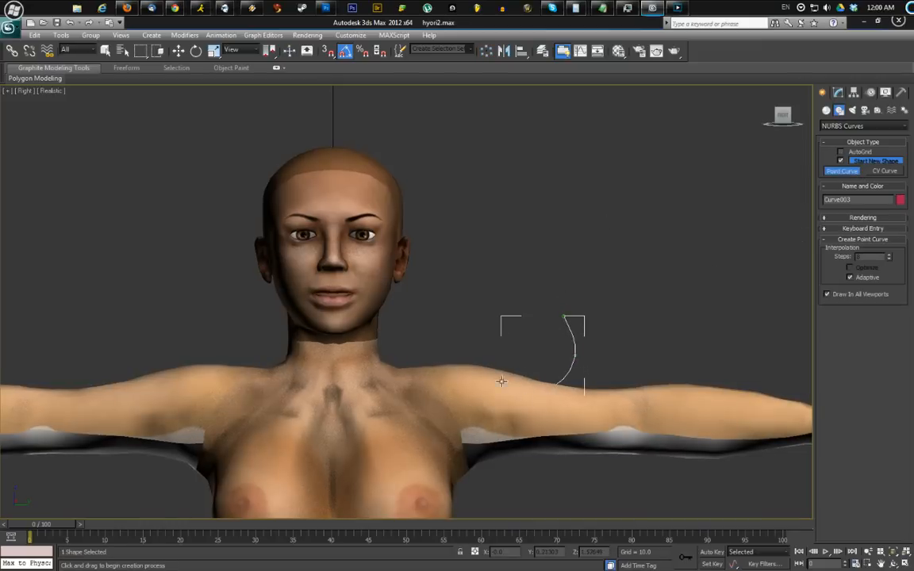
{"action": "left_click", "coordinate": [502, 381]}
{"action": "left_click", "coordinate": [466, 344]}
{"action": "right_click", "coordinate": [498, 302]}
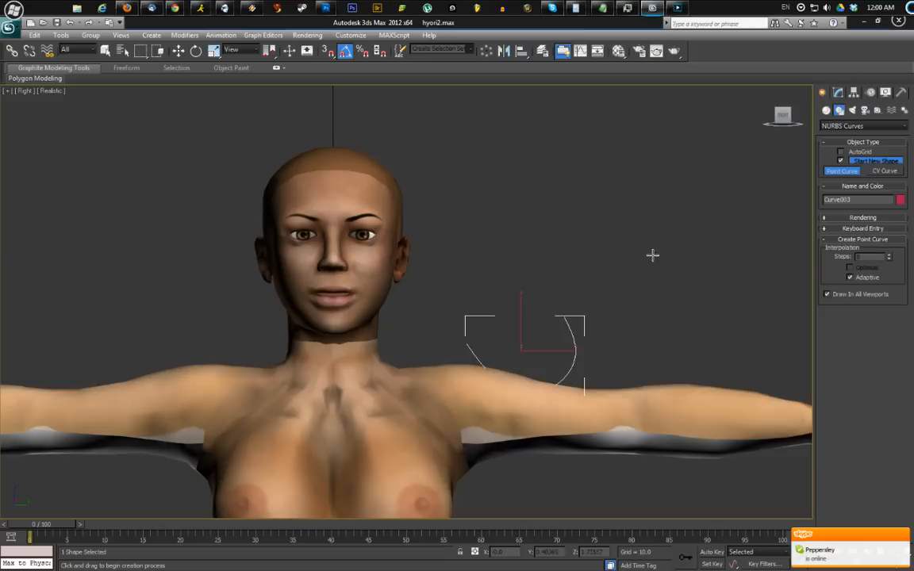
{"action": "key", "text": "Delete"}
Draw a NURBS CV Curve starting above the upper arm, looping under at the shoulder and rising beside the face to end at the scalp
{"action": "left_click", "coordinate": [885, 172]}
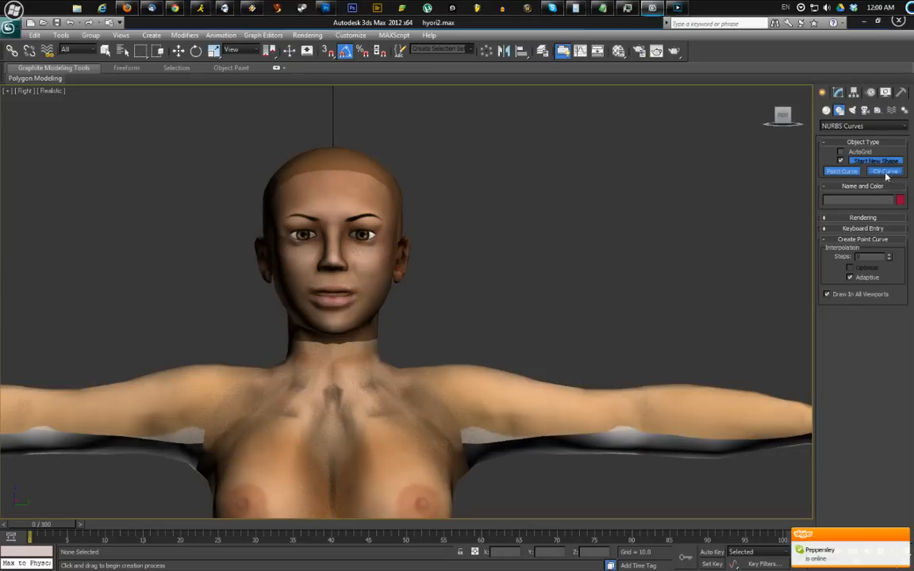
{"action": "left_click", "coordinate": [528, 276]}
{"action": "left_click", "coordinate": [576, 318]}
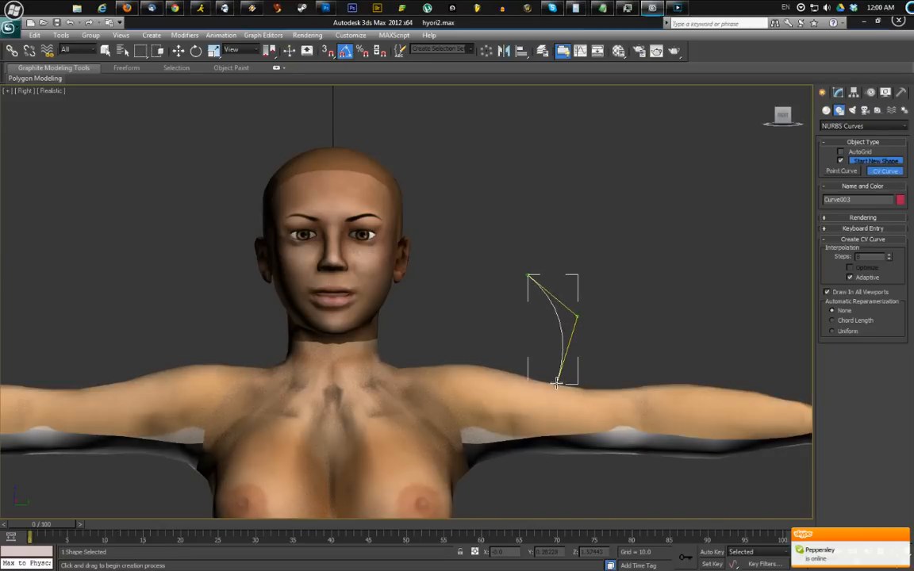
{"action": "left_click", "coordinate": [556, 384]}
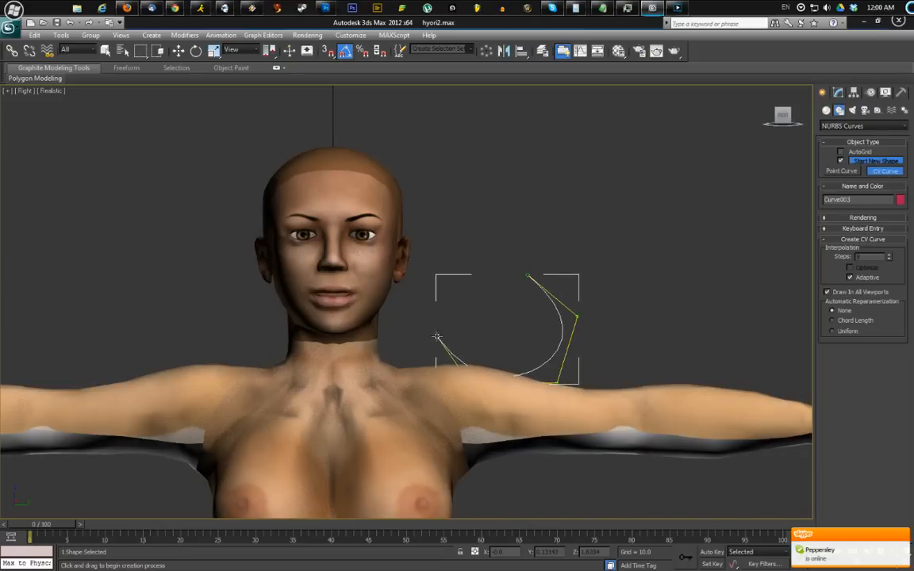
{"action": "left_click", "coordinate": [437, 336]}
{"action": "left_click", "coordinate": [468, 284]}
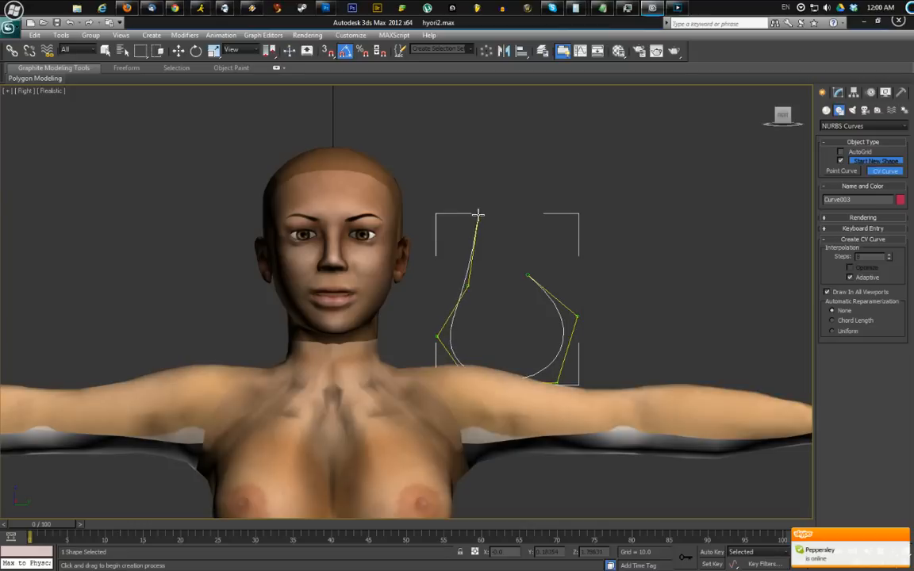
{"action": "left_click", "coordinate": [477, 214]}
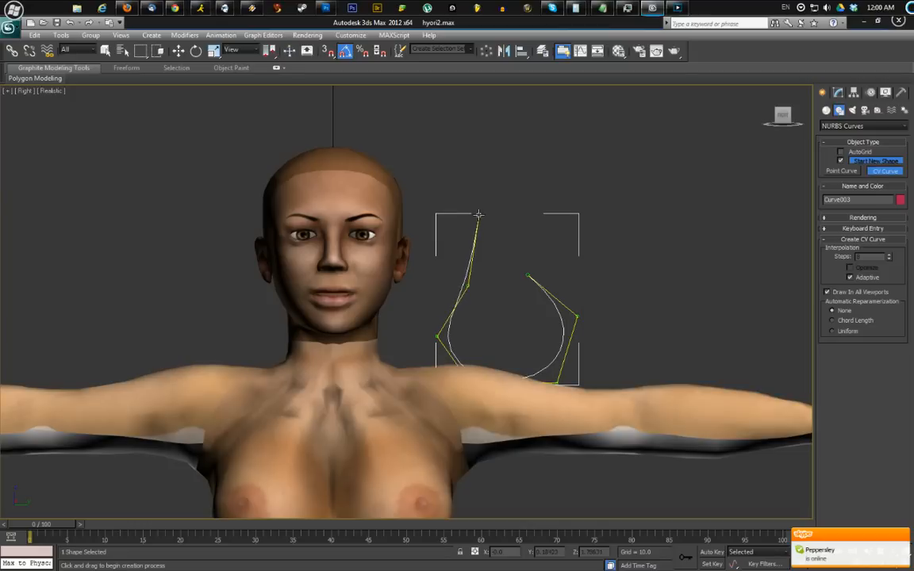
{"action": "left_click", "coordinate": [461, 153]}
{"action": "left_click", "coordinate": [424, 130]}
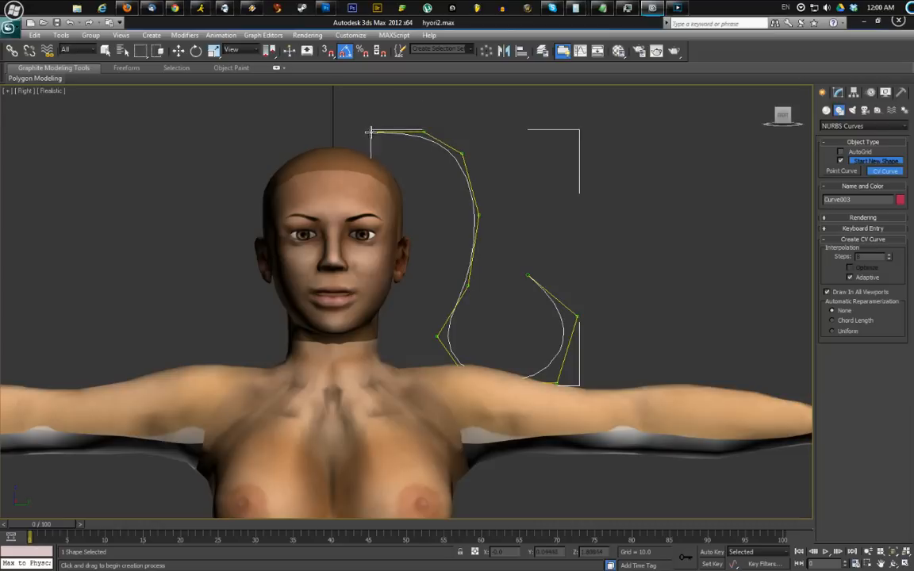
{"action": "left_click", "coordinate": [378, 130]}
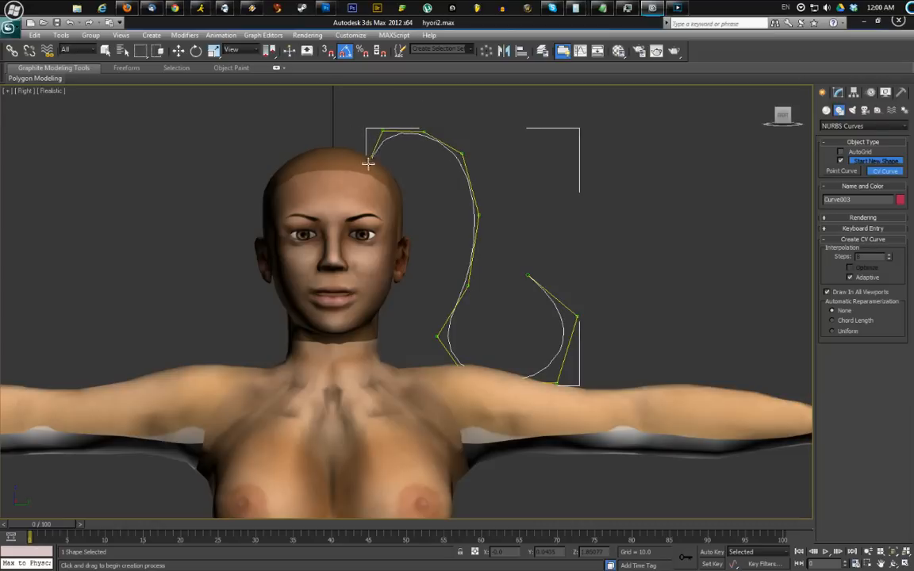
{"action": "left_click", "coordinate": [368, 163]}
{"action": "right_click", "coordinate": [391, 175]}
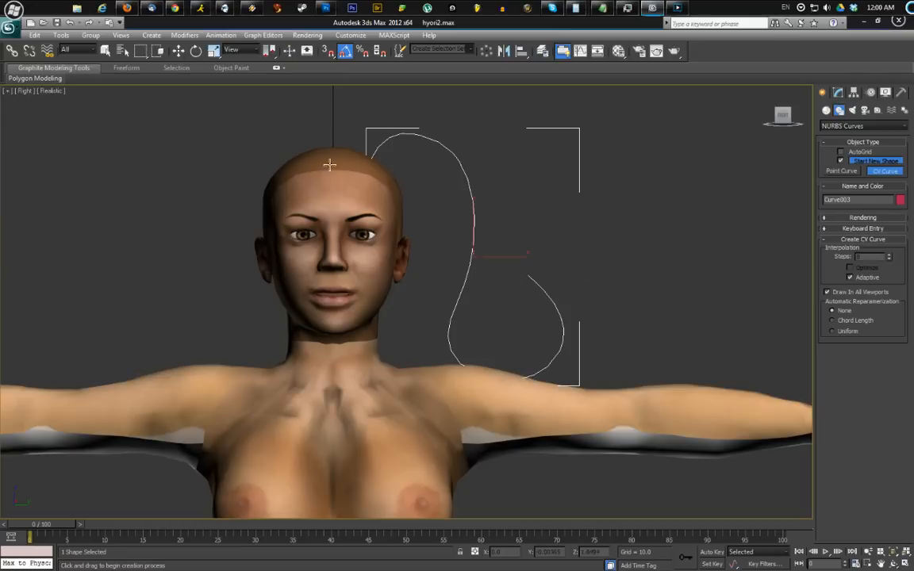
{"action": "middle_click_drag", "start_coordinate": [424, 306], "coordinate": [387, 255]}
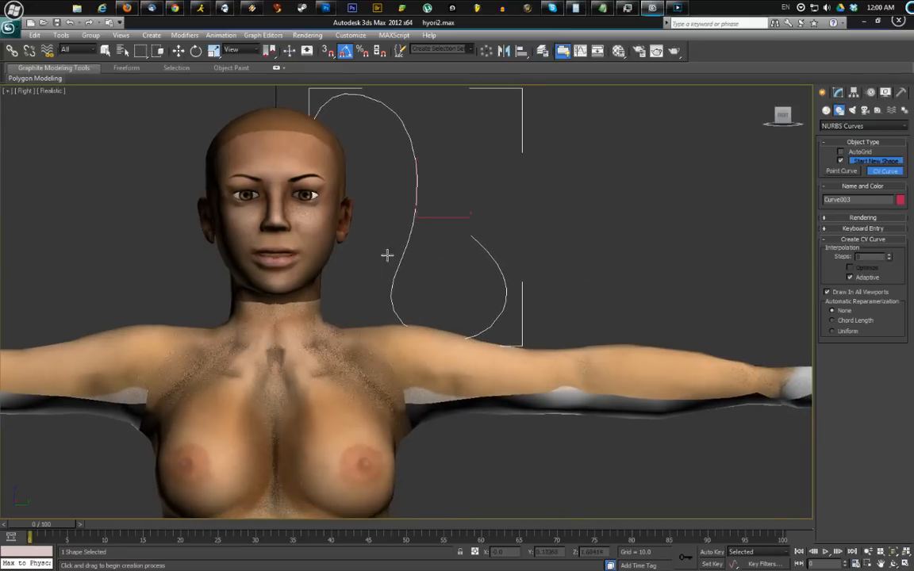
Enlarge the Perspective view and start a Loft compound object with the CV curve beside the head as its path
{"action": "left_click", "coordinate": [904, 562]}
{"action": "right_click", "coordinate": [577, 376]}
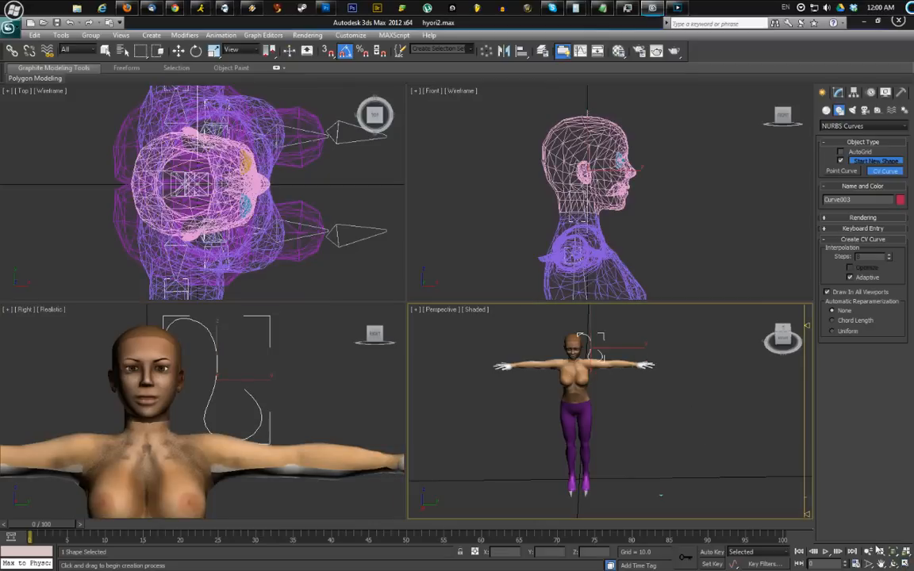
{"action": "left_click", "coordinate": [906, 564]}
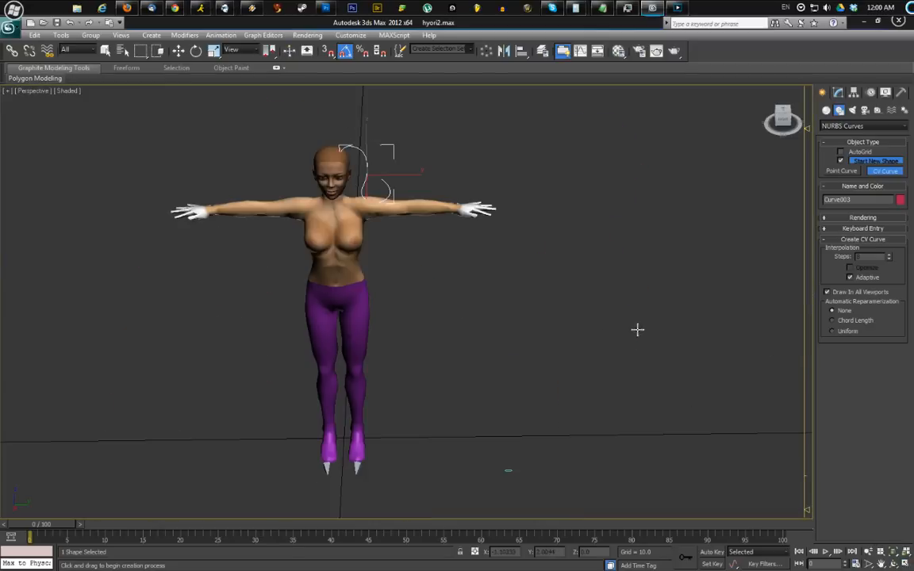
{"action": "left_click", "coordinate": [826, 111]}
{"action": "left_click", "coordinate": [868, 131]}
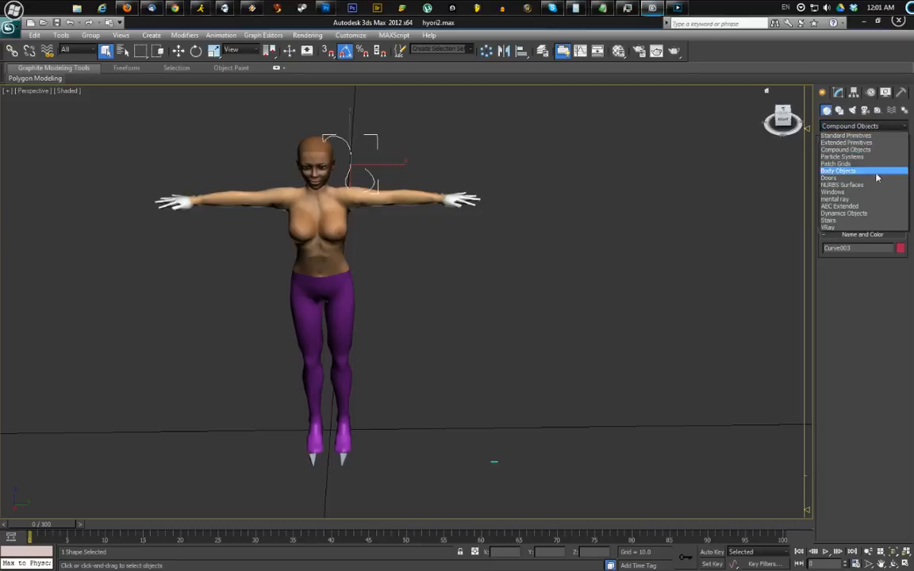
{"action": "left_click", "coordinate": [847, 150]}
{"action": "left_click", "coordinate": [843, 207]}
{"action": "mouse_move", "coordinate": [588, 326]}
{"action": "middle_mouse_down"}
{"action": "mouse_move", "coordinate": [490, 148]}
{"action": "mouse_move", "coordinate": [584, 337]}
{"action": "middle_mouse_up"}
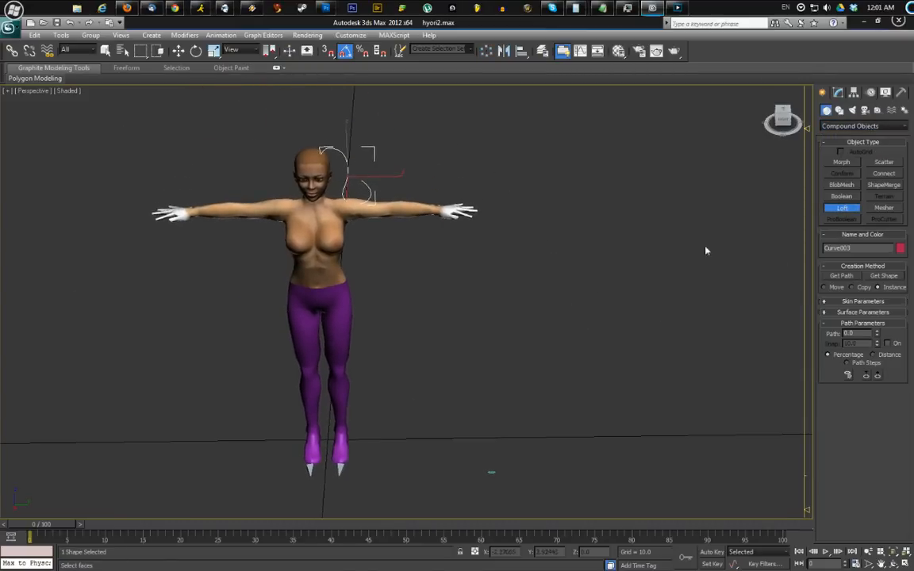
{"action": "middle_click_drag", "start_coordinate": [336, 131], "coordinate": [358, 187]}
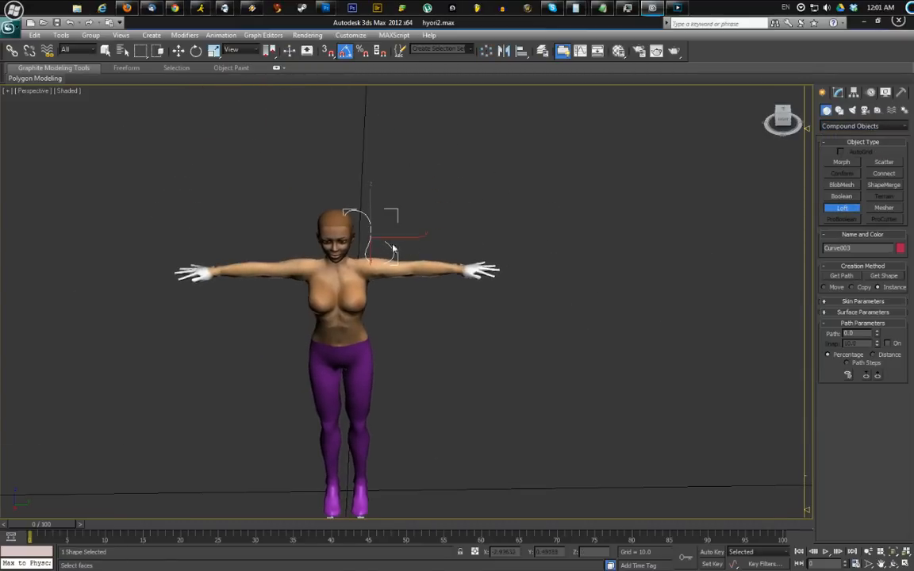
{"action": "middle_click_drag", "start_coordinate": [404, 246], "coordinate": [376, 180]}
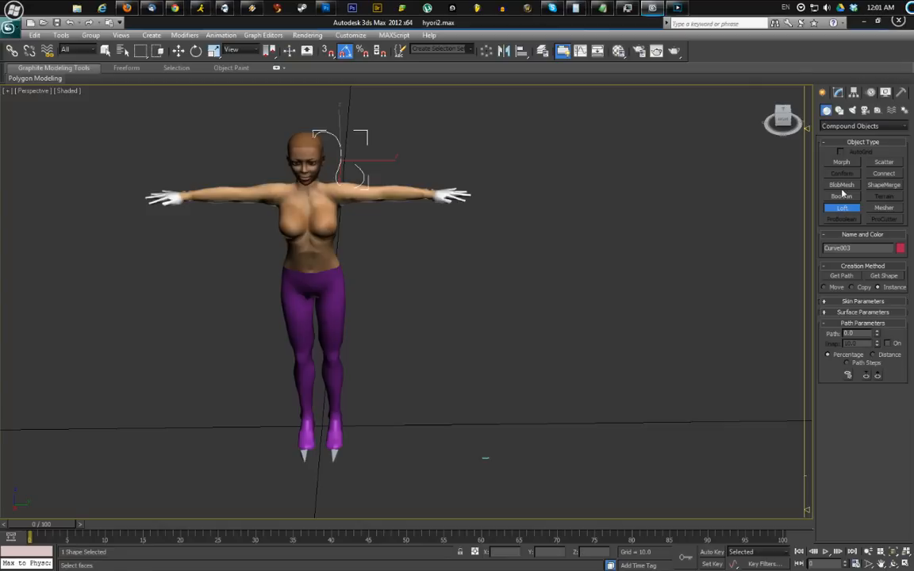
Loft the small ellipse near the feet along the curve as a copied shape
{"action": "left_click", "coordinate": [877, 276]}
{"action": "left_click", "coordinate": [858, 287]}
{"action": "middle_click_drag", "start_coordinate": [406, 207], "coordinate": [431, 213]}
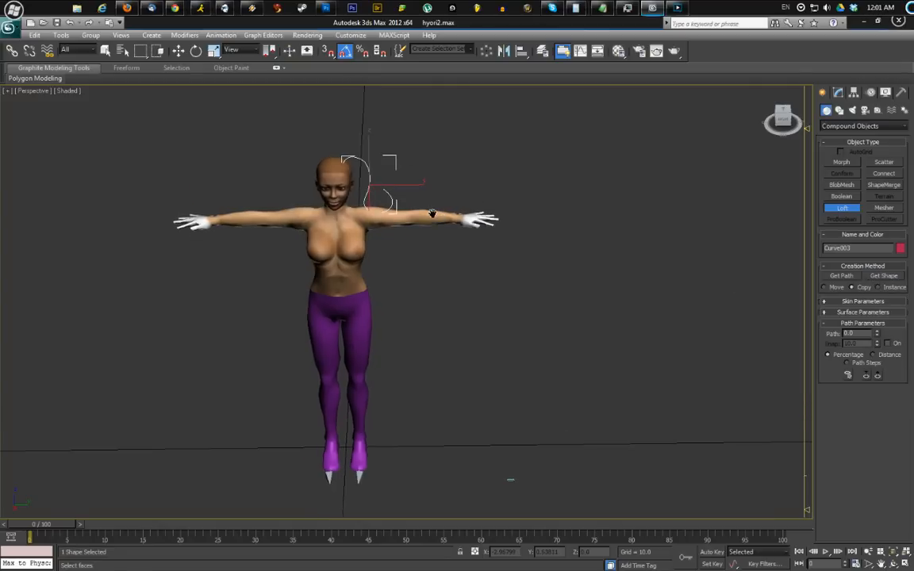
{"action": "middle_click_drag", "start_coordinate": [435, 174], "coordinate": [447, 175]}
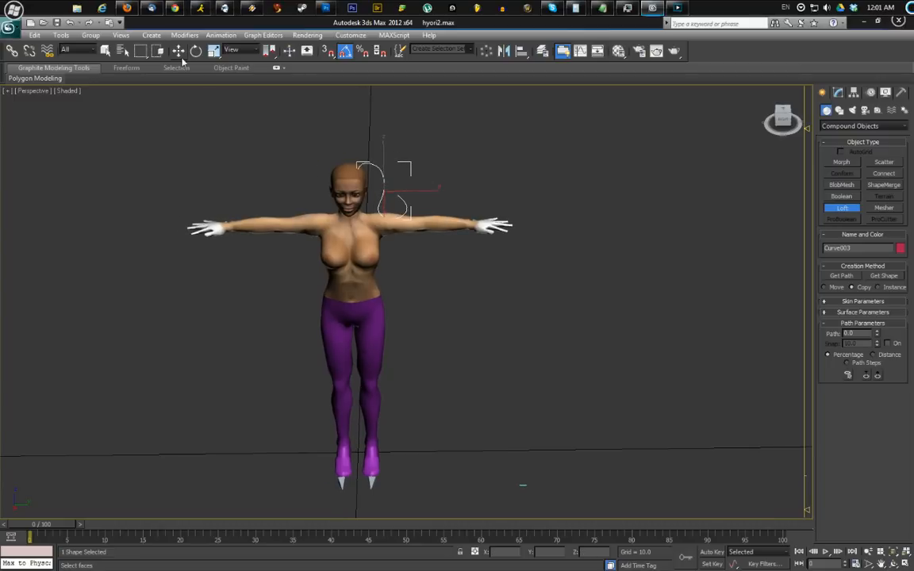
{"action": "middle_click_drag", "start_coordinate": [683, 310], "coordinate": [665, 299]}
{"action": "left_click", "coordinate": [883, 275]}
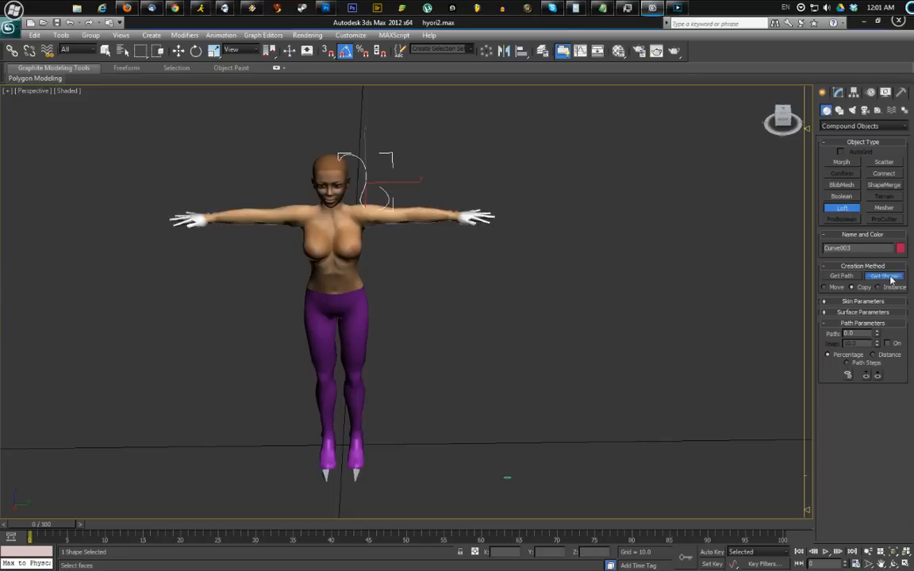
{"action": "left_click", "coordinate": [505, 479]}
{"action": "scroll", "coordinate": [448, 289], "scroll_direction": "up", "scroll_amount": 5}
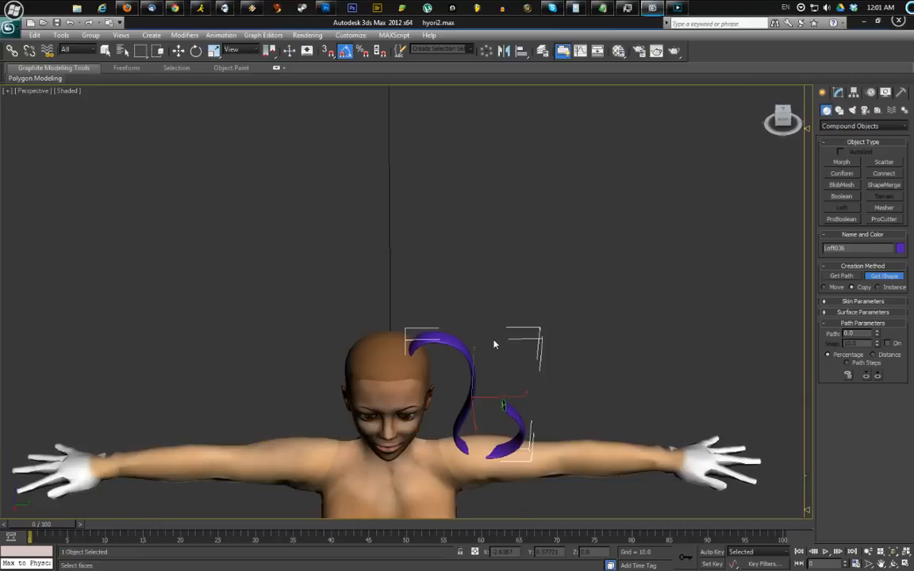
{"action": "scroll", "coordinate": [493, 344], "scroll_direction": "up", "scroll_amount": 5}
{"action": "middle_click_drag", "start_coordinate": [494, 344], "coordinate": [411, 176]}
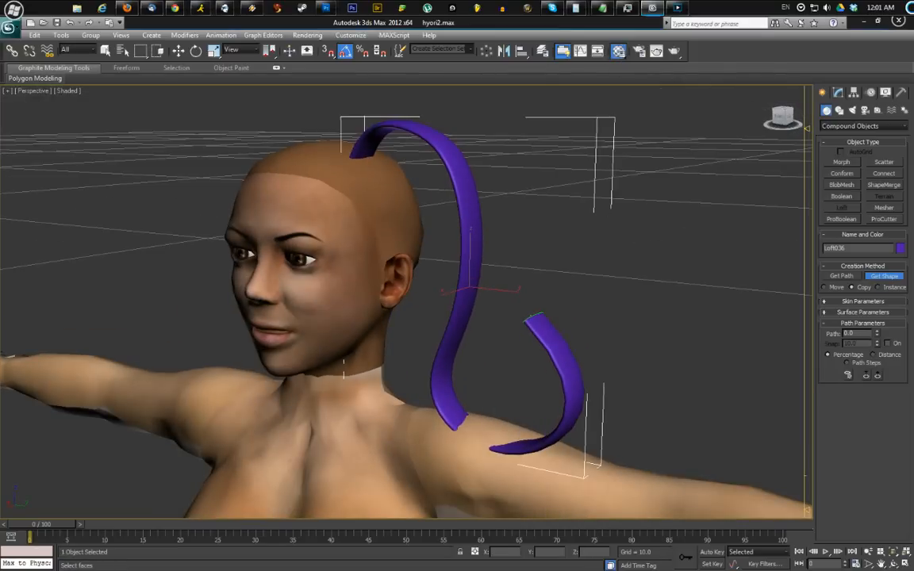
Apply the Front sub-material of the Hair material to the lofted strand and put the Material Editor away
{"action": "left_click", "coordinate": [618, 50]}
{"action": "left_click_drag", "start_coordinate": [359, 36], "coordinate": [762, 75]}
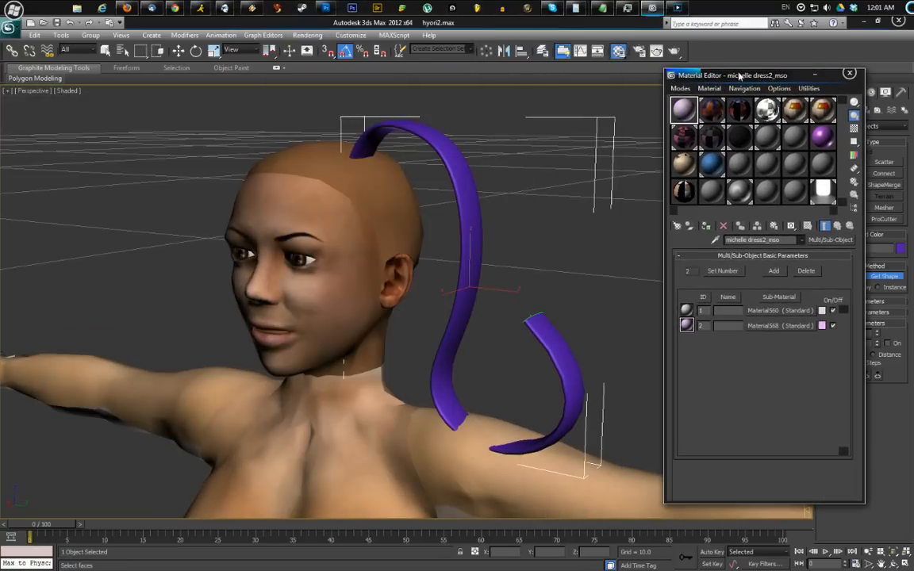
{"action": "left_click_drag", "start_coordinate": [677, 73], "coordinate": [667, 87]}
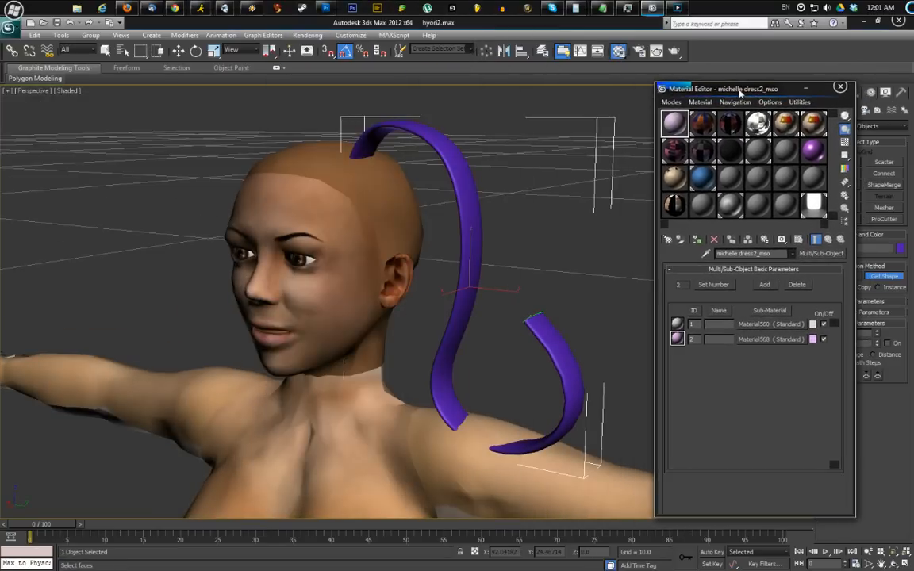
{"action": "left_click", "coordinate": [702, 127]}
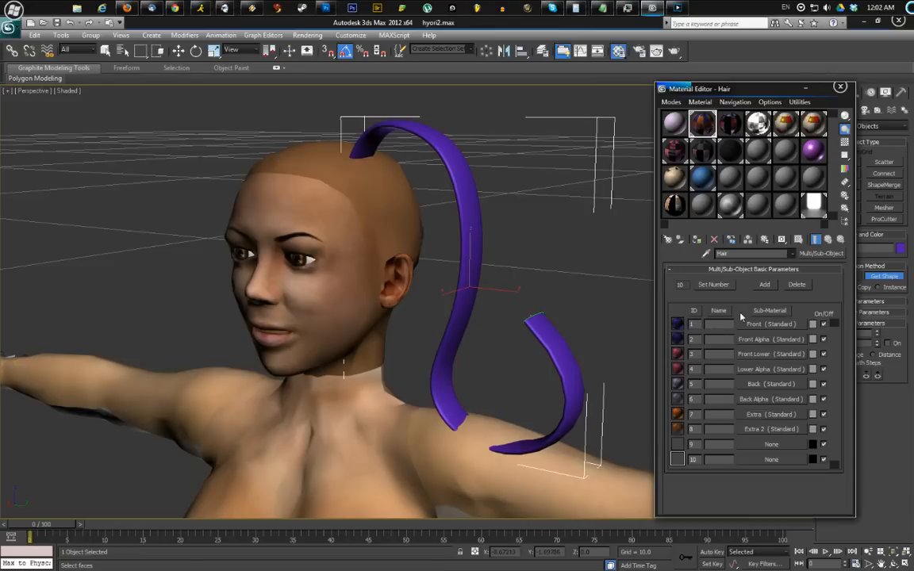
{"action": "left_click_drag", "start_coordinate": [754, 324], "coordinate": [468, 179]}
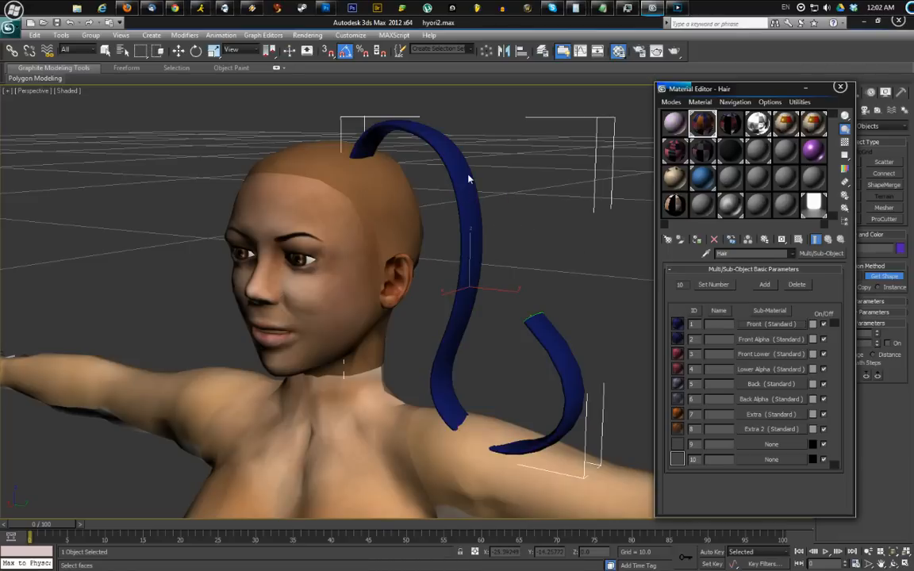
{"action": "middle_click_drag", "start_coordinate": [468, 178], "coordinate": [404, 198]}
{"action": "key", "text": "m"}
{"action": "left_click", "coordinate": [836, 92]}
Turn off the loft's start and end caps and enable Apply Mapping in its surface parameters
{"action": "middle_click_drag", "start_coordinate": [586, 217], "coordinate": [551, 180]}
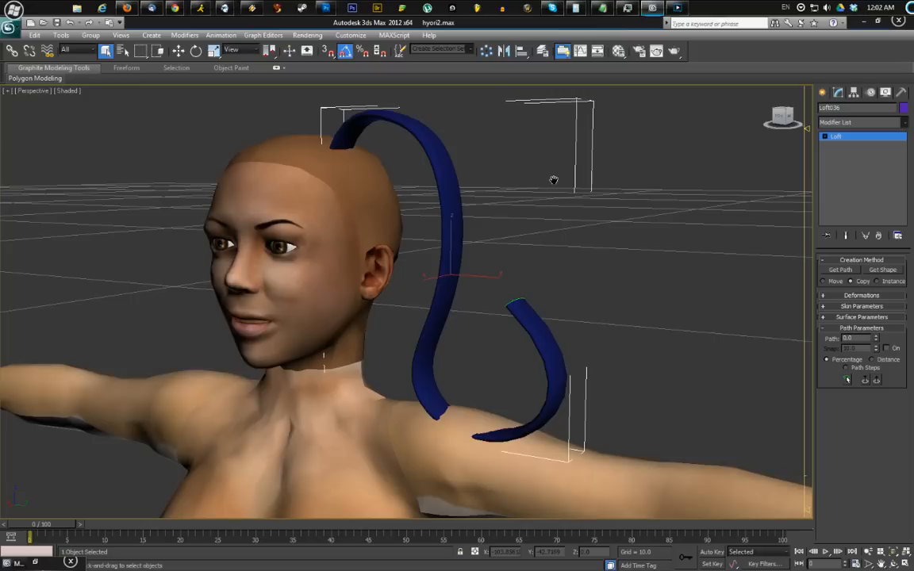
{"action": "left_click", "coordinate": [869, 308]}
{"action": "middle_click_drag", "start_coordinate": [615, 261], "coordinate": [596, 226]}
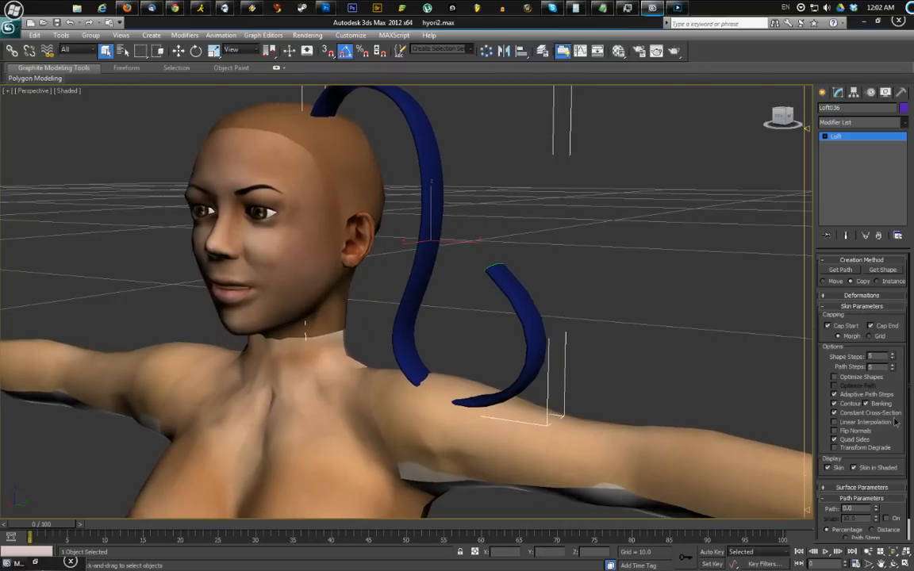
{"action": "scroll", "coordinate": [896, 444], "scroll_direction": "down", "scroll_amount": 1}
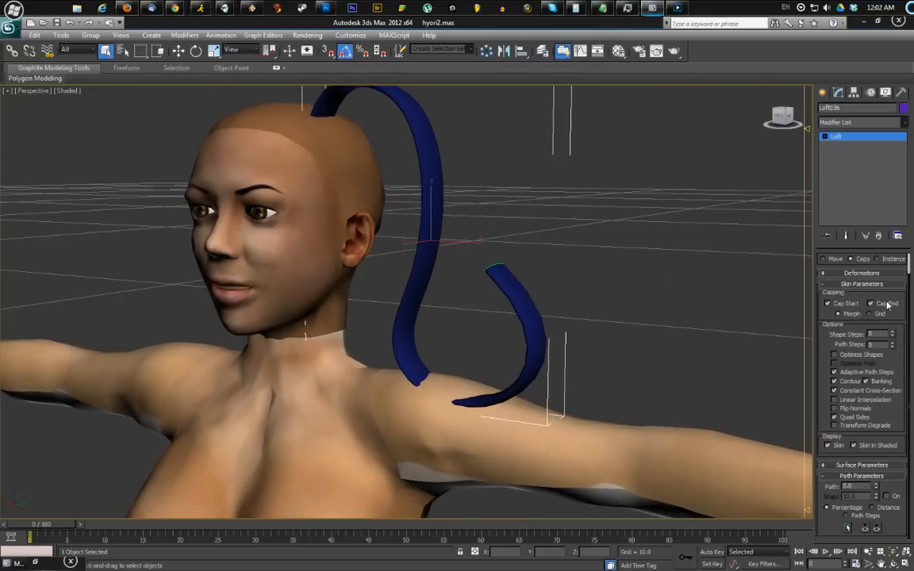
{"action": "left_click", "coordinate": [870, 466]}
{"action": "scroll", "coordinate": [881, 419], "scroll_direction": "down", "scroll_amount": 7}
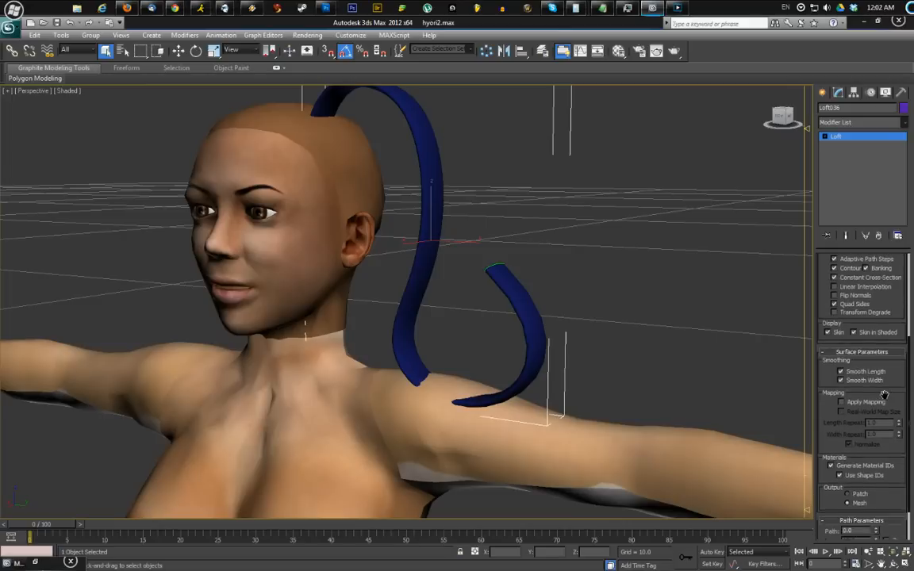
{"action": "left_click", "coordinate": [877, 361]}
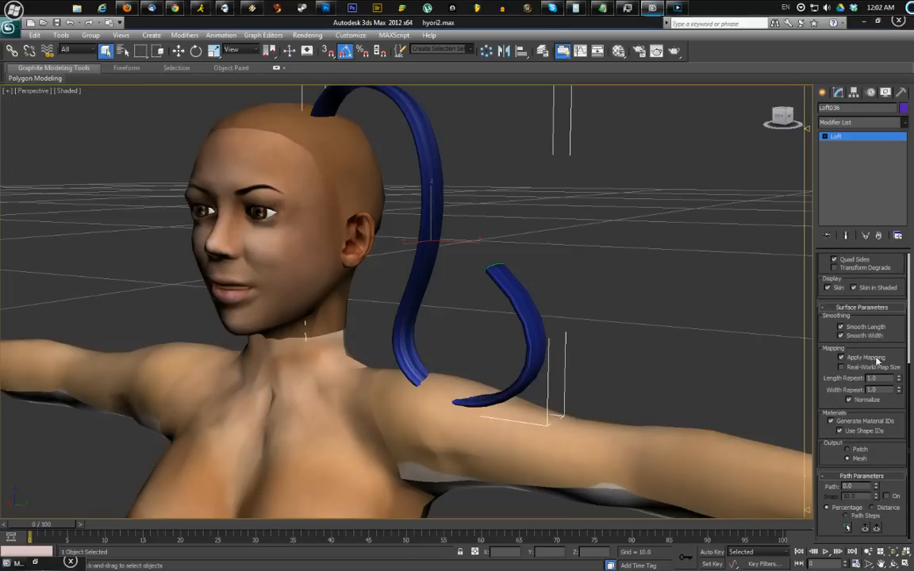
Add an Unwrap UVW modifier to the hair strand and open its UV editor
{"action": "middle_click_drag", "start_coordinate": [547, 238], "coordinate": [595, 245], "text": "alt"}
{"action": "left_click", "coordinate": [903, 123]}
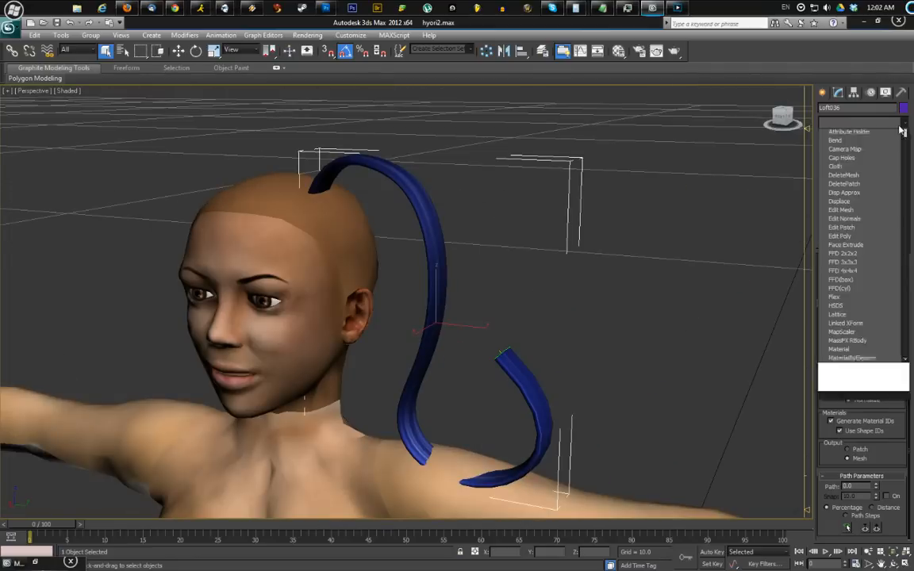
{"action": "scroll", "coordinate": [873, 357], "scroll_direction": "down", "scroll_amount": 15}
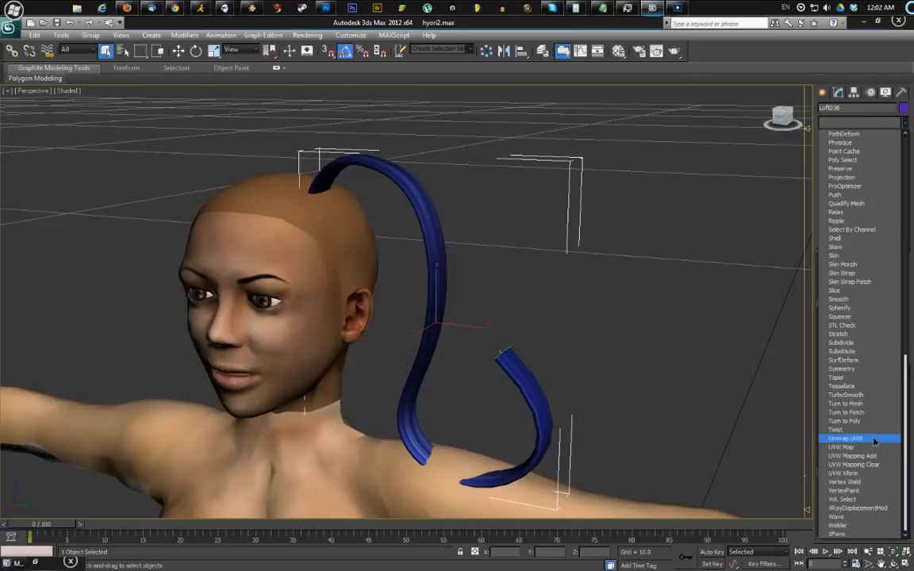
{"action": "left_click", "coordinate": [878, 439]}
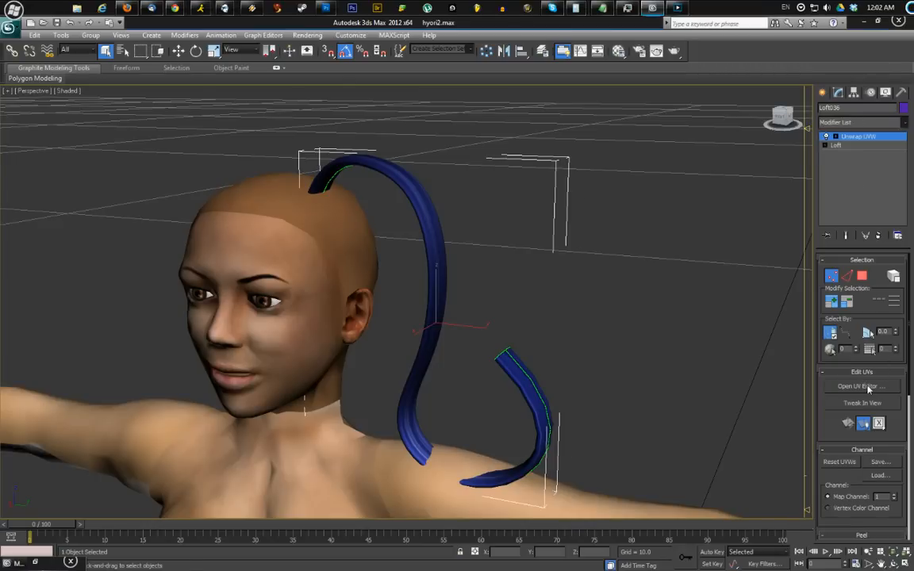
{"action": "left_click", "coordinate": [859, 387]}
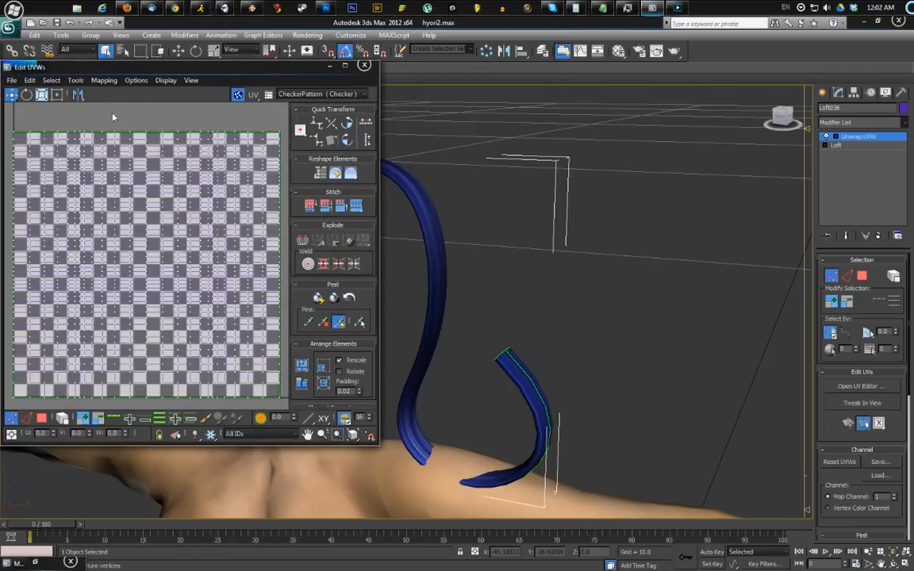
{"action": "left_click_drag", "start_coordinate": [140, 68], "coordinate": [139, 70]}
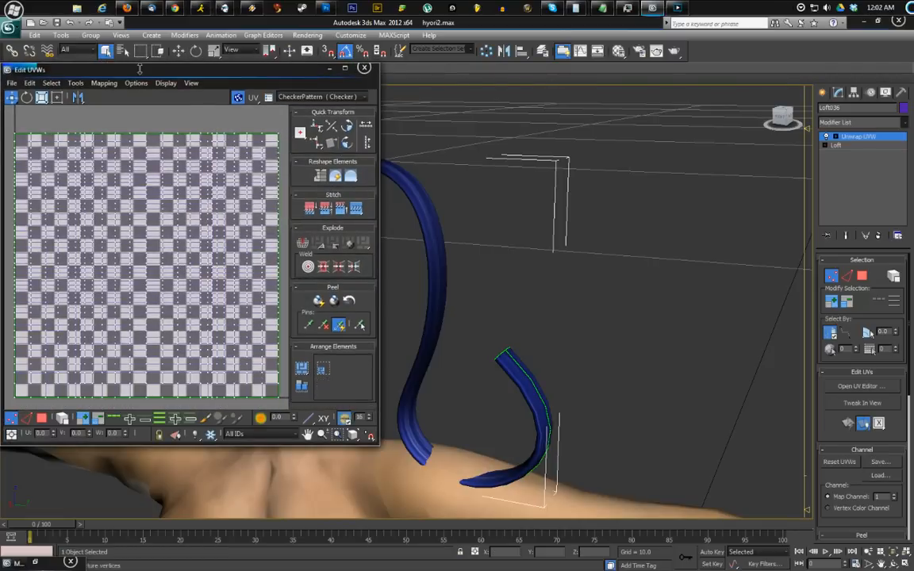
{"action": "left_click_drag", "start_coordinate": [203, 65], "coordinate": [203, 69]}
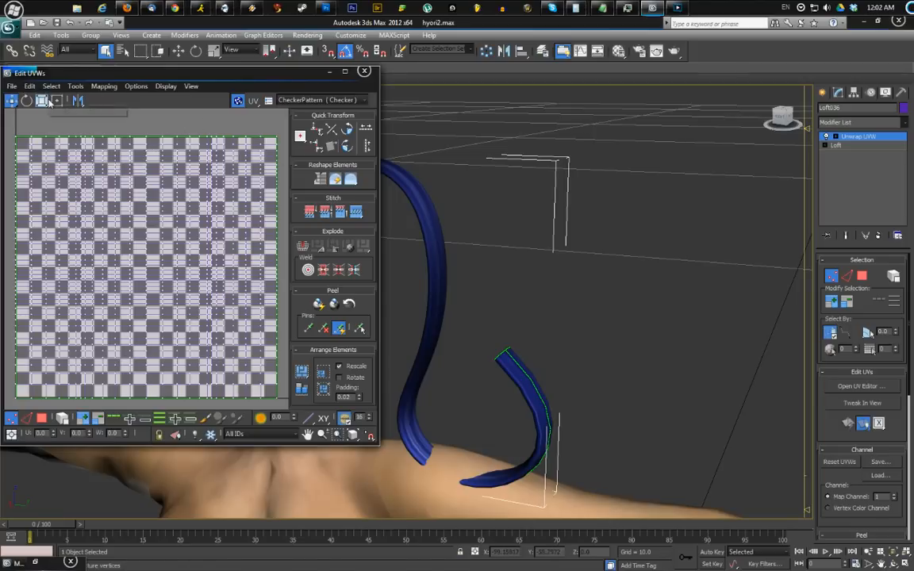
Switch the UV editor to Freeform mode and select all of the strand's UV vertices
{"action": "middle_click_drag", "start_coordinate": [559, 275], "coordinate": [478, 174]}
{"action": "scroll", "coordinate": [579, 277], "scroll_direction": "up", "scroll_amount": 1}
{"action": "left_click", "coordinate": [239, 133]}
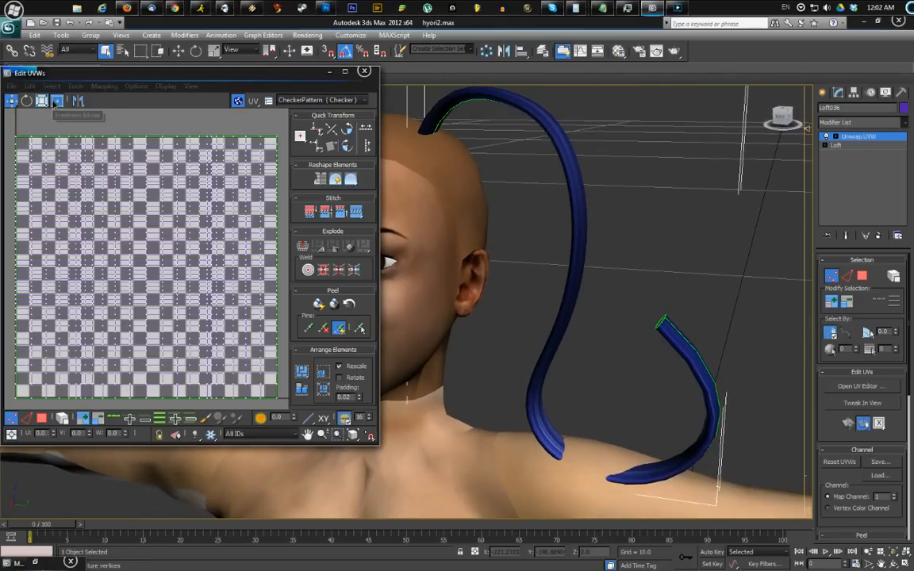
{"action": "left_click", "coordinate": [57, 101]}
{"action": "key", "text": "ctrl+a"}
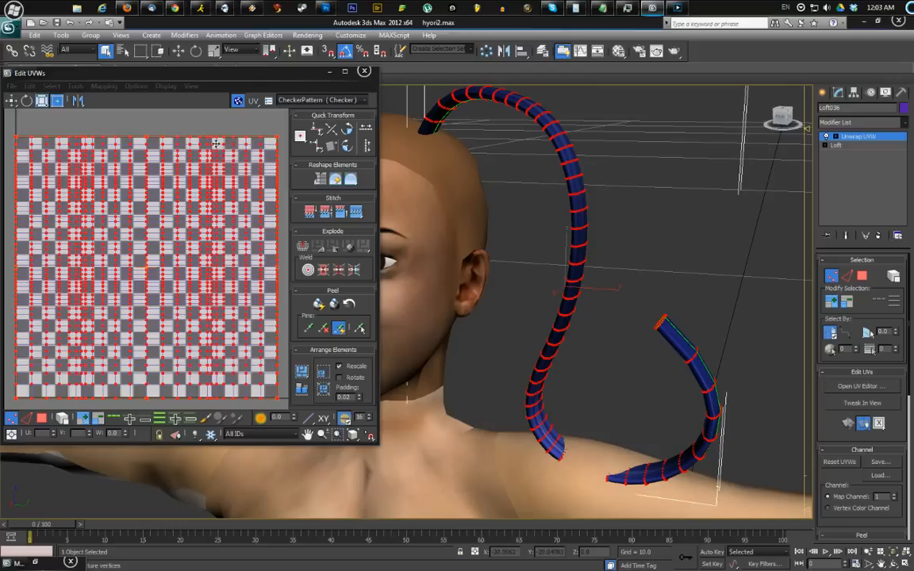
Try selecting all of the strand's UV faces and then all of its UV vertices, clearing the selection each time
{"action": "key", "text": "3"}
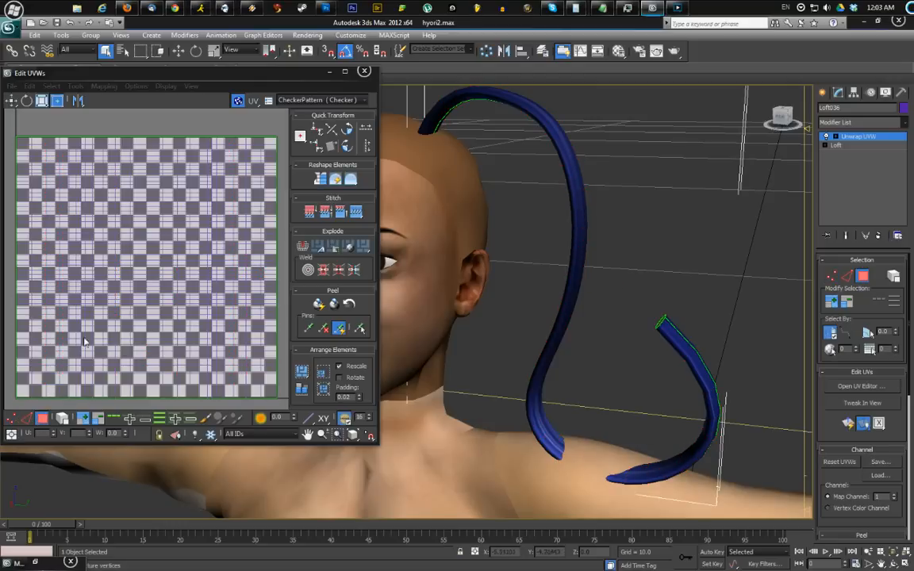
{"action": "left_click", "coordinate": [88, 327]}
{"action": "key", "text": "ctrl+a"}
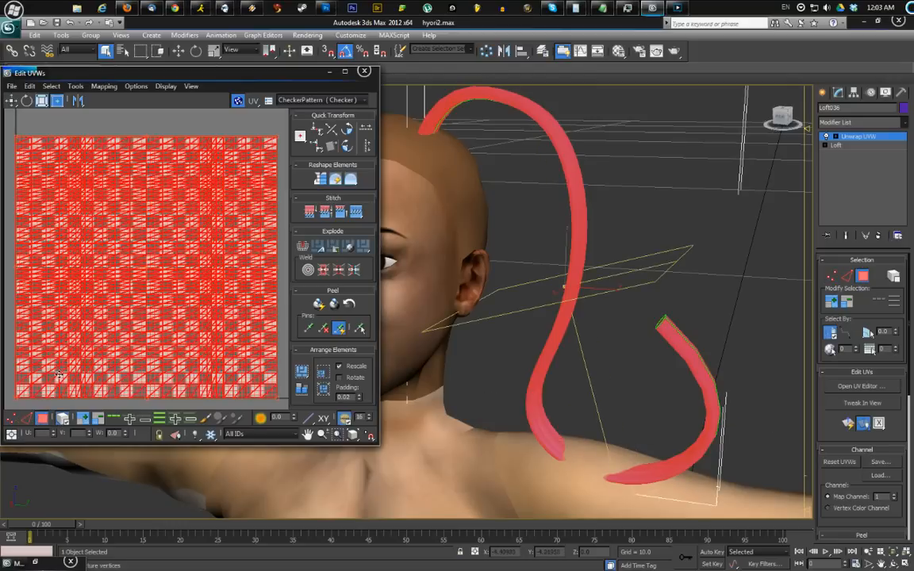
{"action": "left_click", "coordinate": [198, 120]}
{"action": "key", "text": "ctrl+a"}
{"action": "left_click", "coordinate": [179, 126]}
{"action": "left_click", "coordinate": [12, 418]}
{"action": "key", "text": "ctrl+a"}
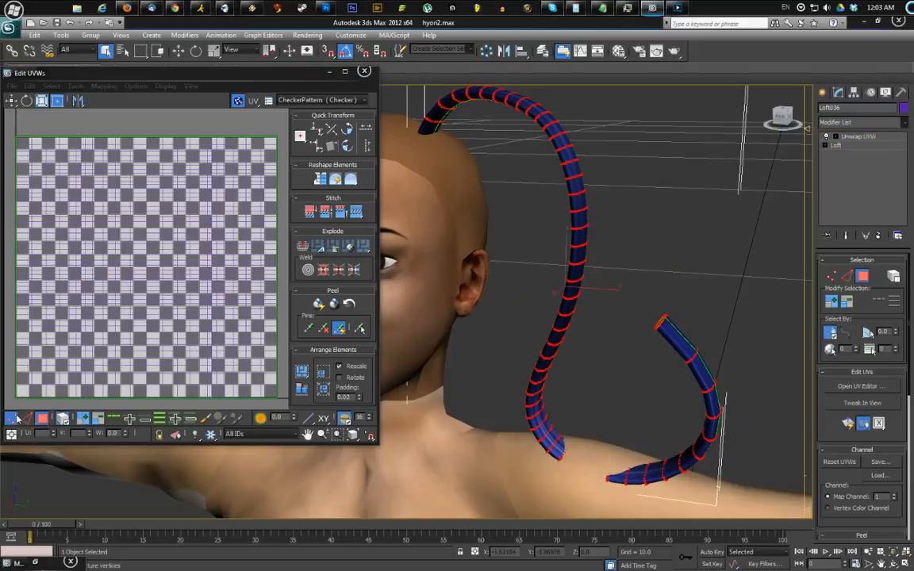
{"action": "left_click", "coordinate": [136, 125]}
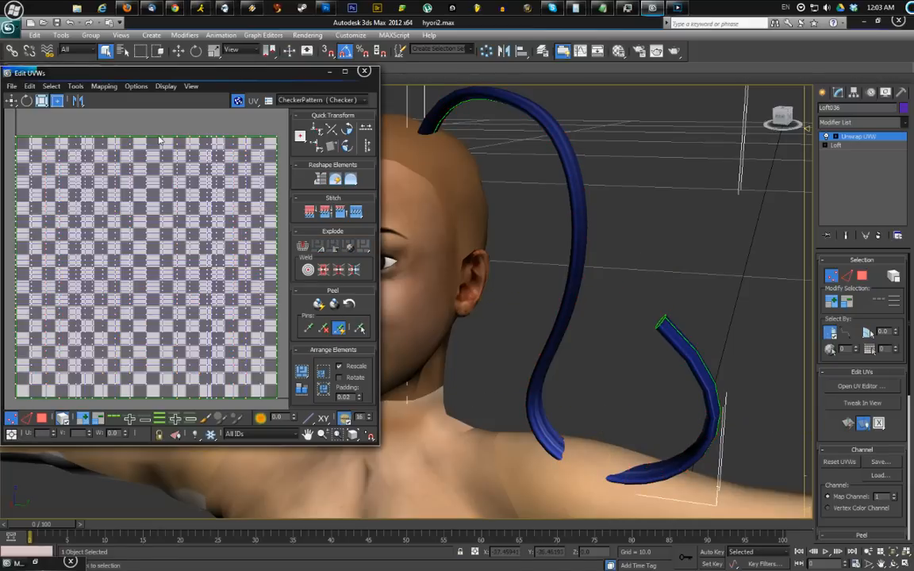
{"action": "key", "text": "ctrl+a"}
{"action": "left_click", "coordinate": [178, 121]}
Return to the Loft level and set its skin options to 1 shape step and 3 path steps
{"action": "left_click", "coordinate": [869, 147]}
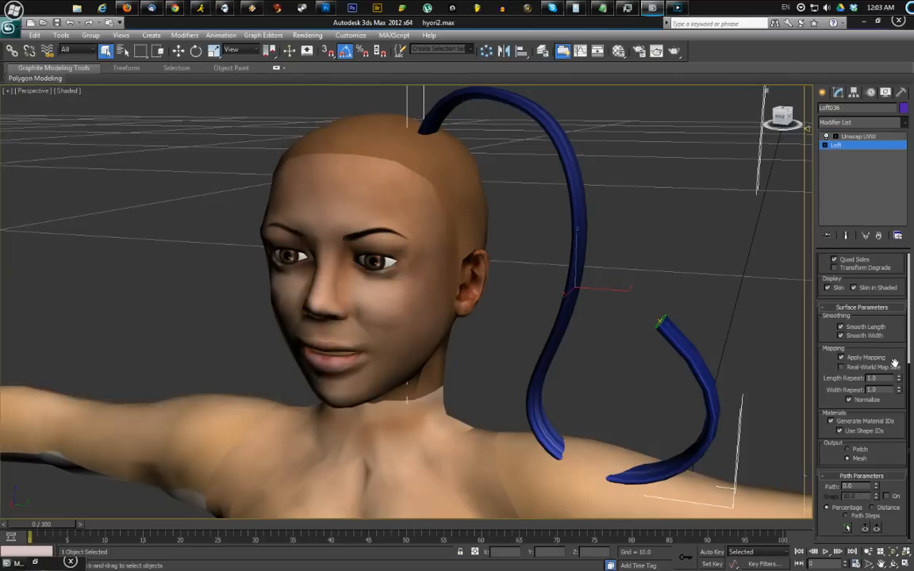
{"action": "left_click_drag", "start_coordinate": [882, 332], "coordinate": [867, 472]}
{"action": "middle_click_drag", "start_coordinate": [725, 343], "coordinate": [457, 335]}
{"action": "middle_click_drag", "start_coordinate": [608, 284], "coordinate": [678, 286]}
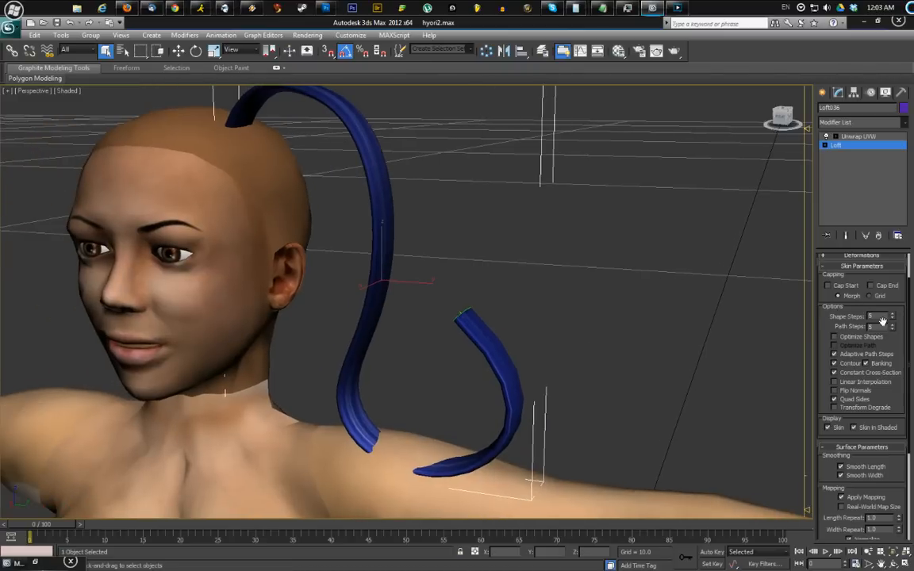
{"action": "key", "text": "Tab"}
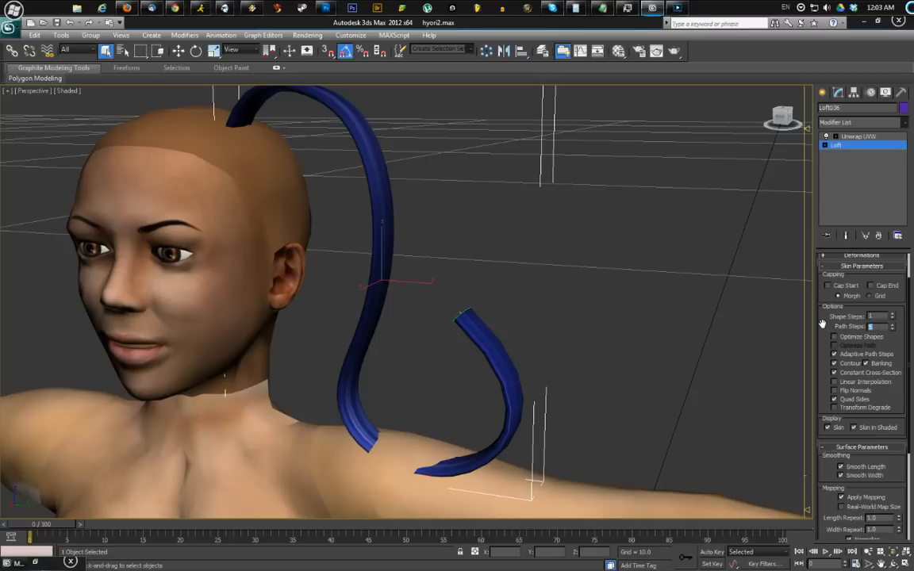
{"action": "type", "text": "2"}
{"action": "key", "text": "Return"}
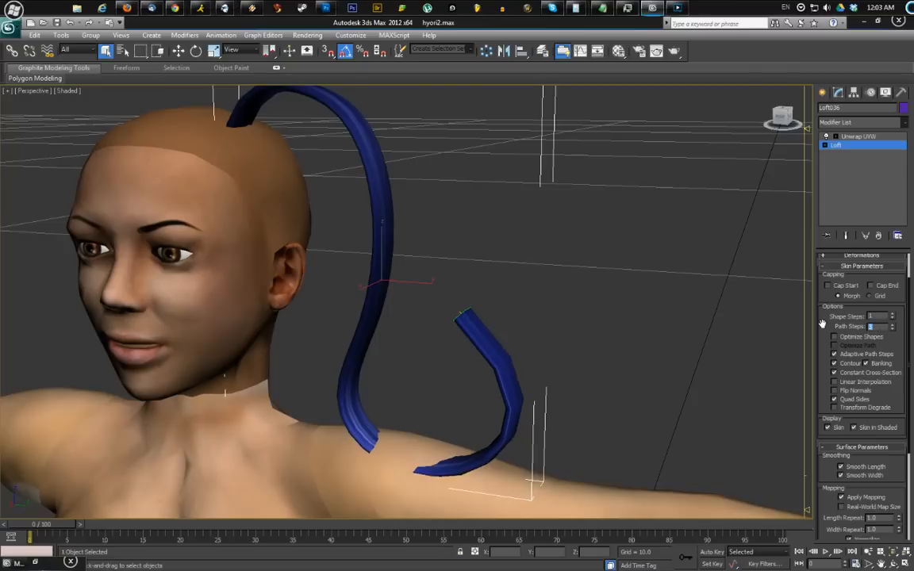
Show edged faces on the model and open the Curve CV sub-level of the loft's NURBS path
{"action": "middle_click_drag", "start_coordinate": [555, 243], "coordinate": [575, 255], "text": "alt"}
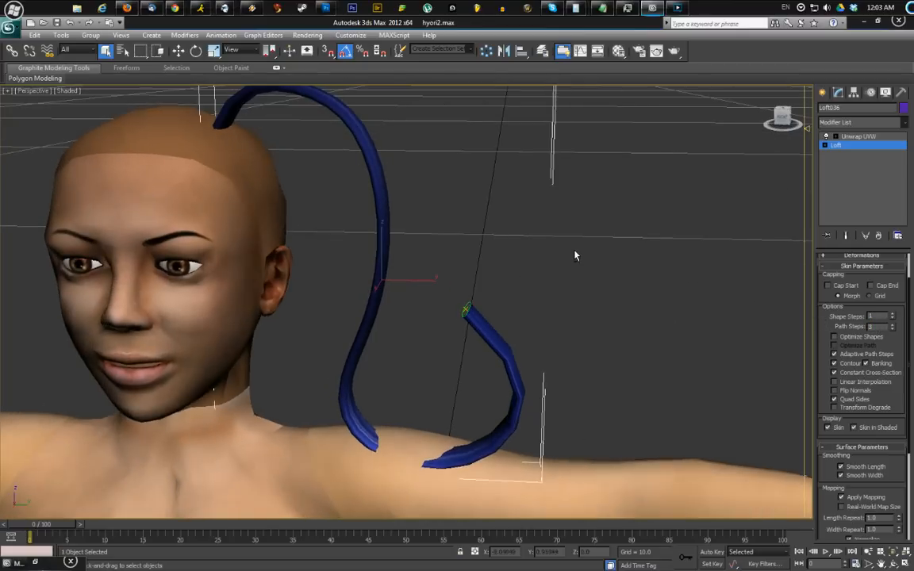
{"action": "mouse_move", "coordinate": [495, 226]}
{"action": "middle_mouse_down"}
{"action": "mouse_move", "coordinate": [524, 228]}
{"action": "mouse_move", "coordinate": [427, 190]}
{"action": "mouse_move", "coordinate": [320, 194]}
{"action": "middle_mouse_up"}
{"action": "key", "text": "F4"}
{"action": "left_click", "coordinate": [825, 146]}
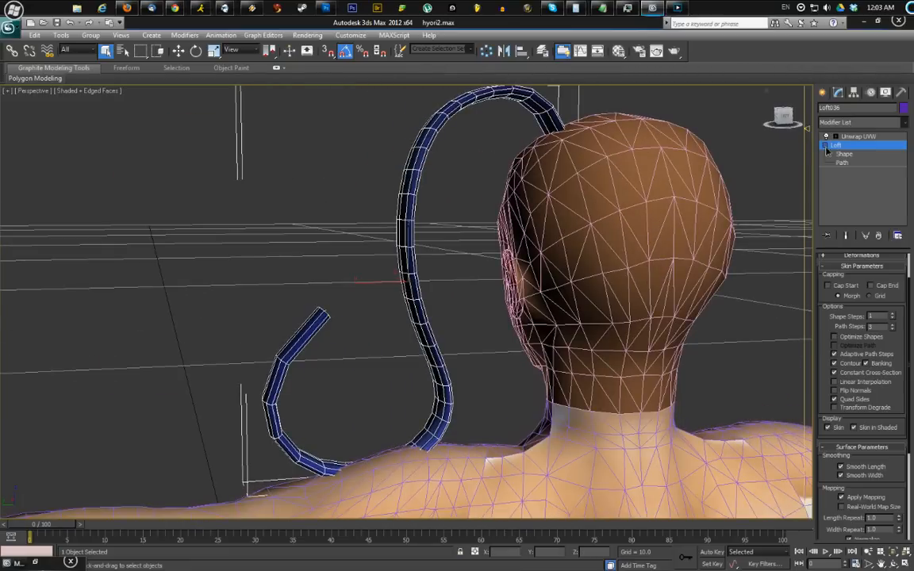
{"action": "left_click", "coordinate": [841, 153]}
{"action": "left_click", "coordinate": [841, 162]}
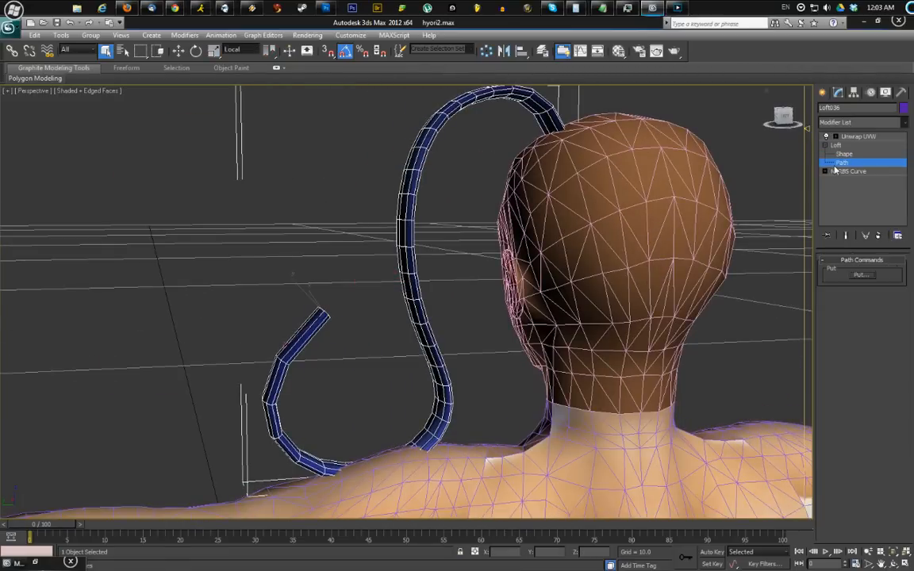
{"action": "left_click", "coordinate": [825, 171]}
{"action": "left_click", "coordinate": [845, 181]}
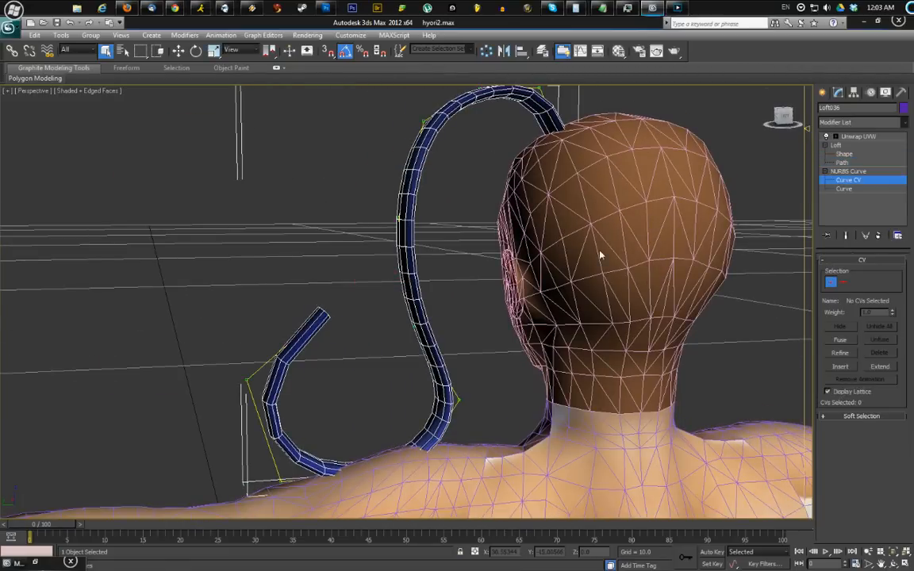
Refine the path curve by adding two CVs along the strand's lower curl
{"action": "middle_click_drag", "start_coordinate": [600, 255], "coordinate": [623, 222]}
{"action": "left_click", "coordinate": [851, 354]}
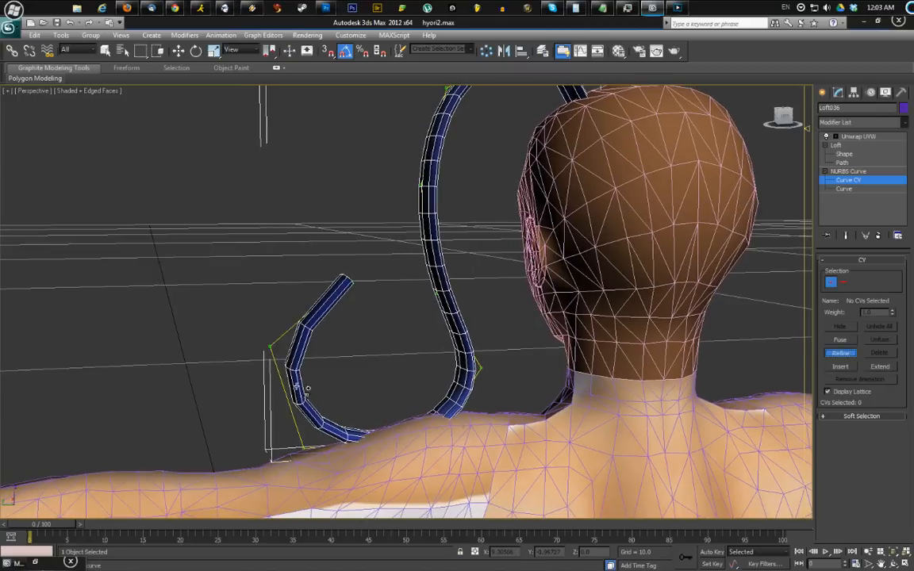
{"action": "key", "text": "F4"}
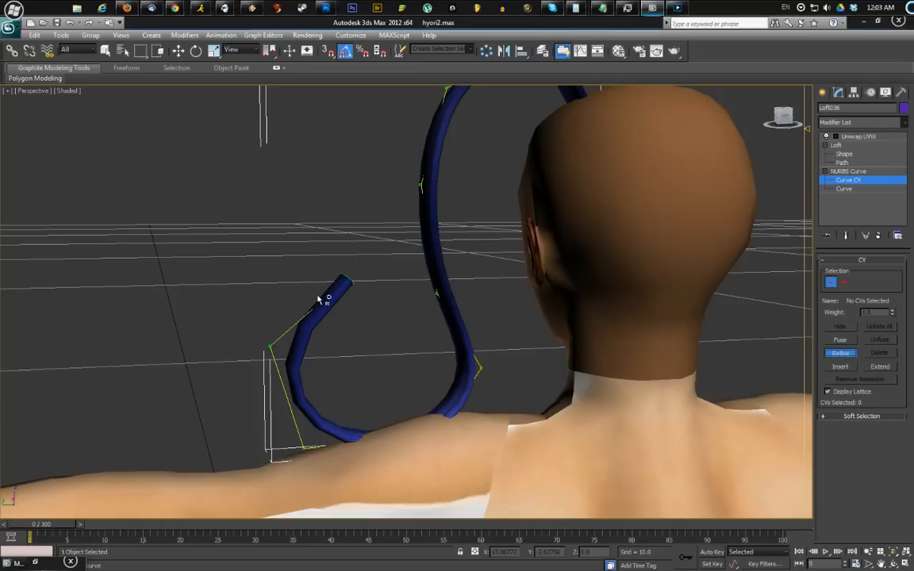
{"action": "key", "text": "F4"}
{"action": "key", "text": "F4"}
{"action": "key", "text": "F4"}
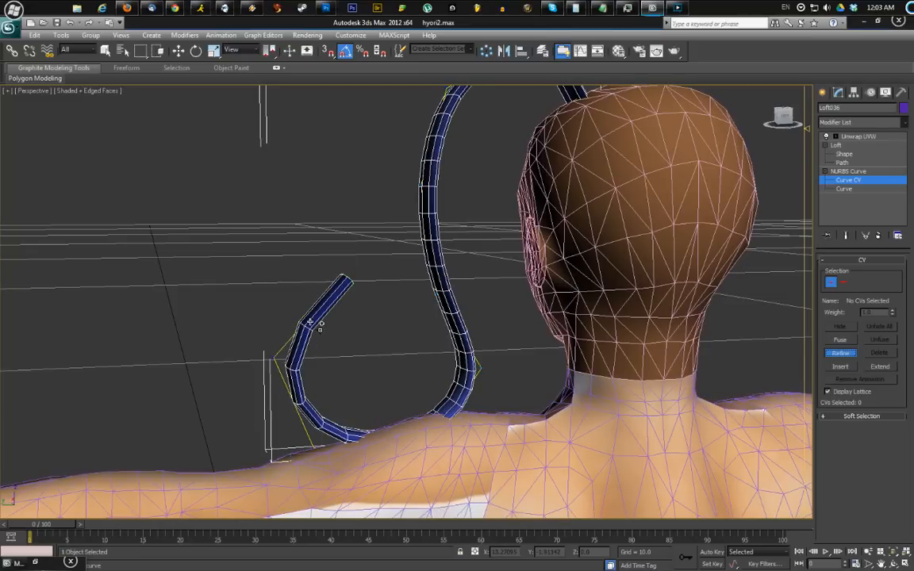
{"action": "left_click", "coordinate": [310, 322]}
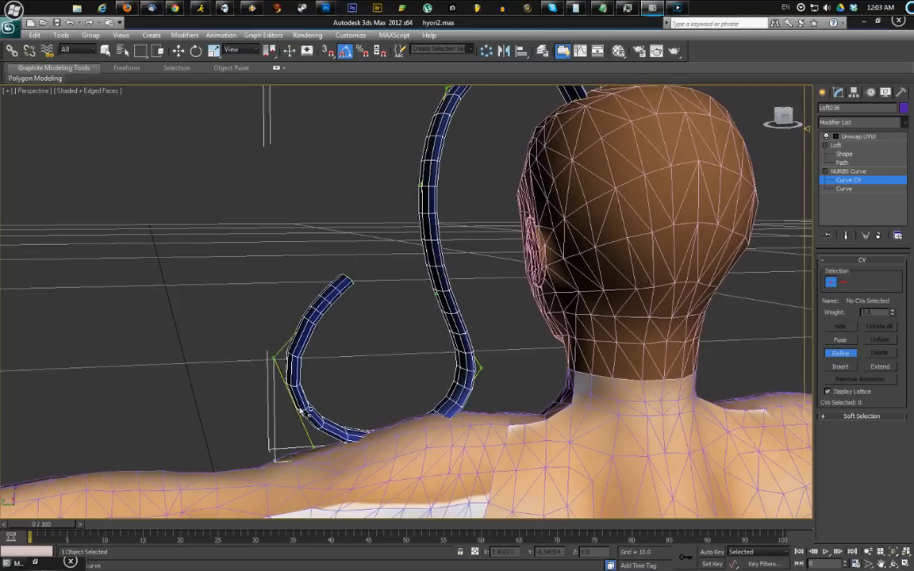
{"action": "key", "text": "F3"}
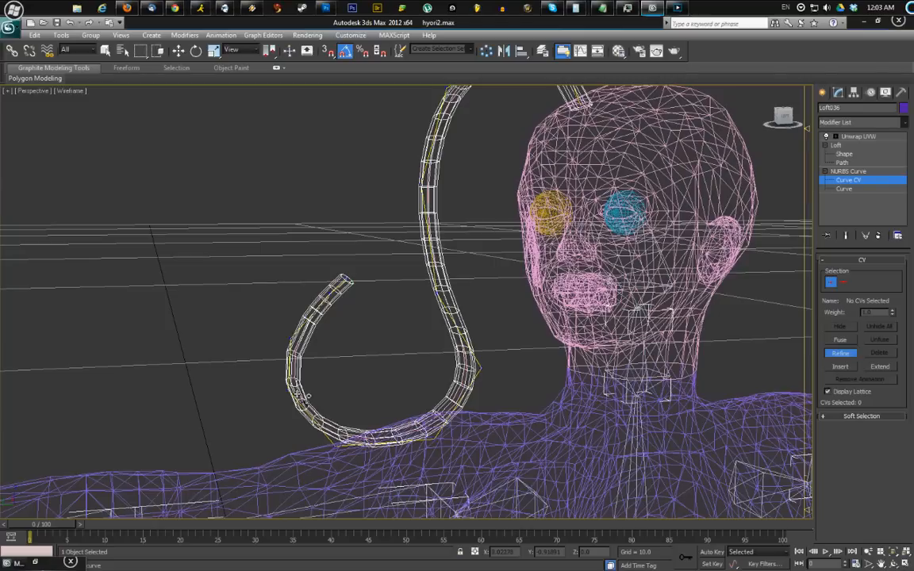
{"action": "left_click", "coordinate": [293, 391]}
{"action": "key", "text": "F3"}
{"action": "mouse_move", "coordinate": [362, 333]}
{"action": "middle_mouse_down", "text": "alt"}
{"action": "mouse_move", "coordinate": [370, 307]}
{"action": "mouse_move", "coordinate": [597, 300]}
{"action": "mouse_move", "coordinate": [388, 306]}
{"action": "mouse_move", "coordinate": [556, 302]}
{"action": "middle_mouse_up", "text": "alt"}
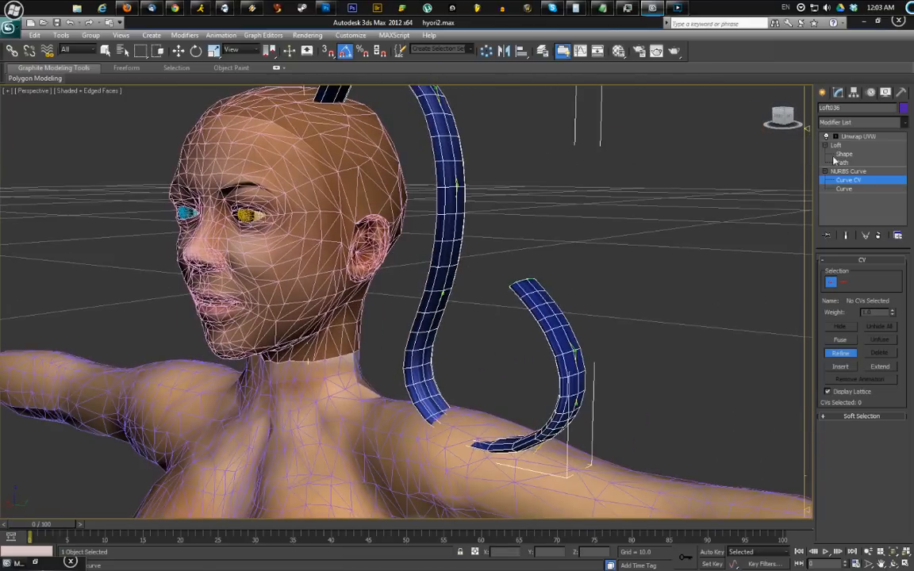
Hide the edged faces and move the CV just above the strand's root inward over the scalp
{"action": "key", "text": "F4"}
{"action": "mouse_move", "coordinate": [690, 230]}
{"action": "middle_mouse_down", "text": "alt"}
{"action": "mouse_move", "coordinate": [656, 218]}
{"action": "mouse_move", "coordinate": [600, 247]}
{"action": "mouse_move", "coordinate": [369, 162]}
{"action": "mouse_move", "coordinate": [343, 139]}
{"action": "middle_mouse_up", "text": "alt"}
{"action": "key", "text": "w"}
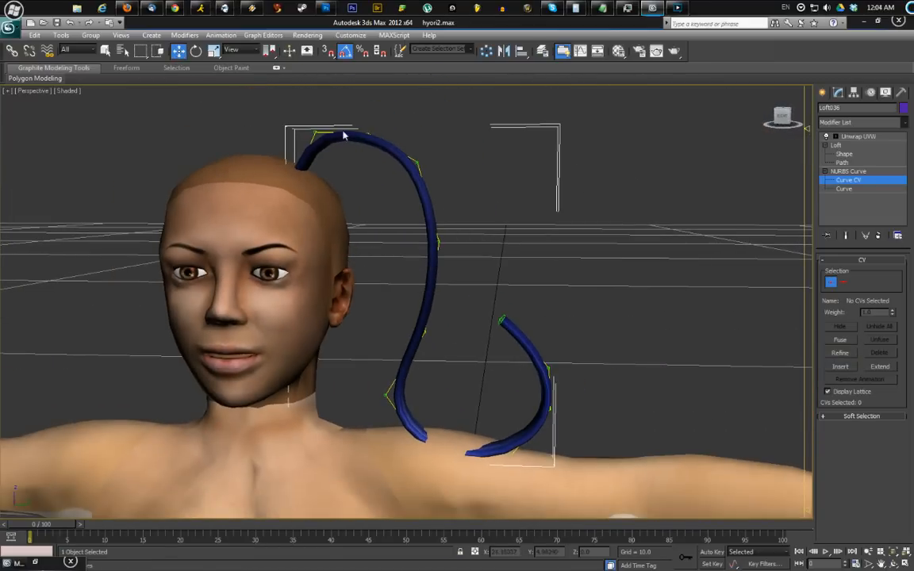
{"action": "left_click", "coordinate": [315, 133]}
{"action": "left_click_drag", "start_coordinate": [342, 133], "coordinate": [283, 141]}
{"action": "key", "text": "F3"}
{"action": "key", "text": "F3"}
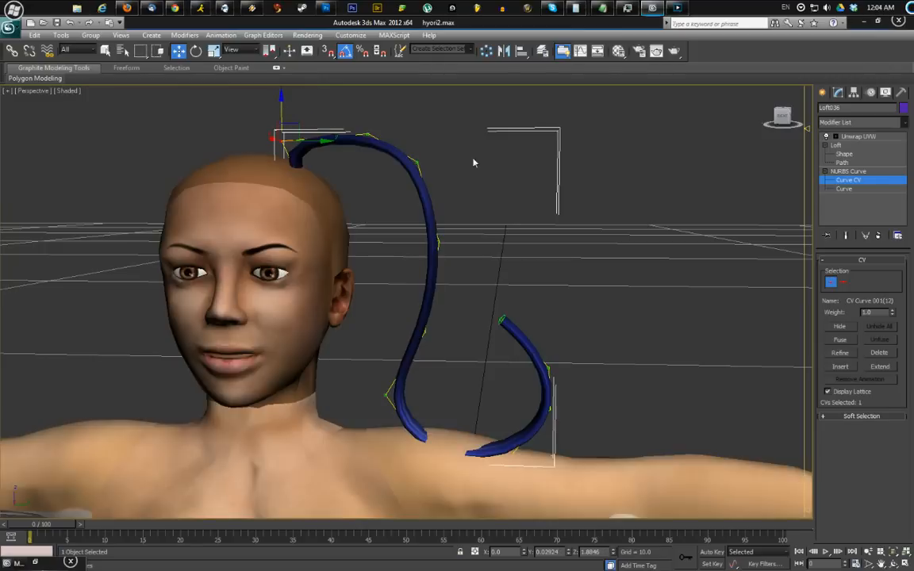
Select the CVs of the strand's lower curl and move them forward and closer to the neck
{"action": "middle_click_drag", "start_coordinate": [511, 273], "coordinate": [496, 208]}
{"action": "scroll", "coordinate": [489, 202], "scroll_direction": "down", "scroll_amount": 1}
{"action": "left_click_drag", "start_coordinate": [560, 228], "coordinate": [466, 391]}
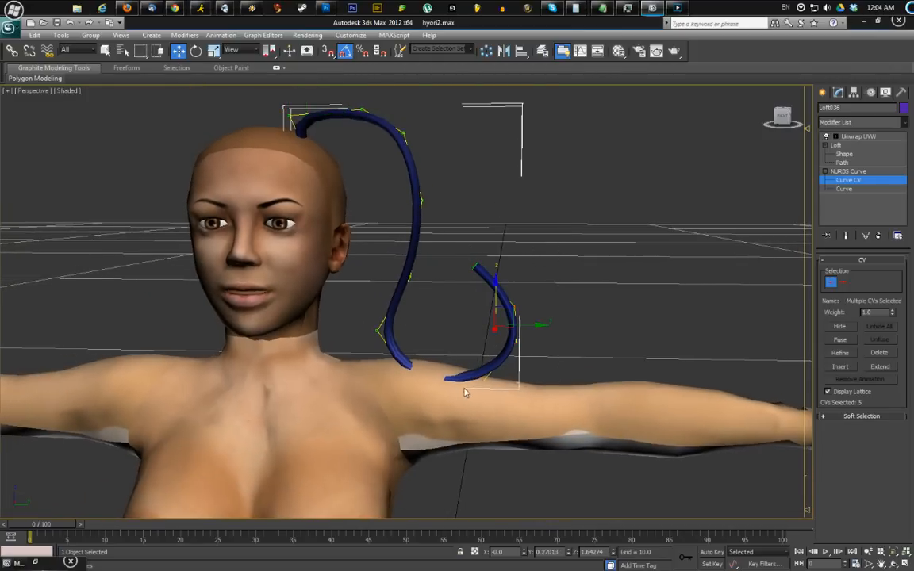
{"action": "middle_click_drag", "start_coordinate": [351, 368], "coordinate": [342, 422], "text": "alt"}
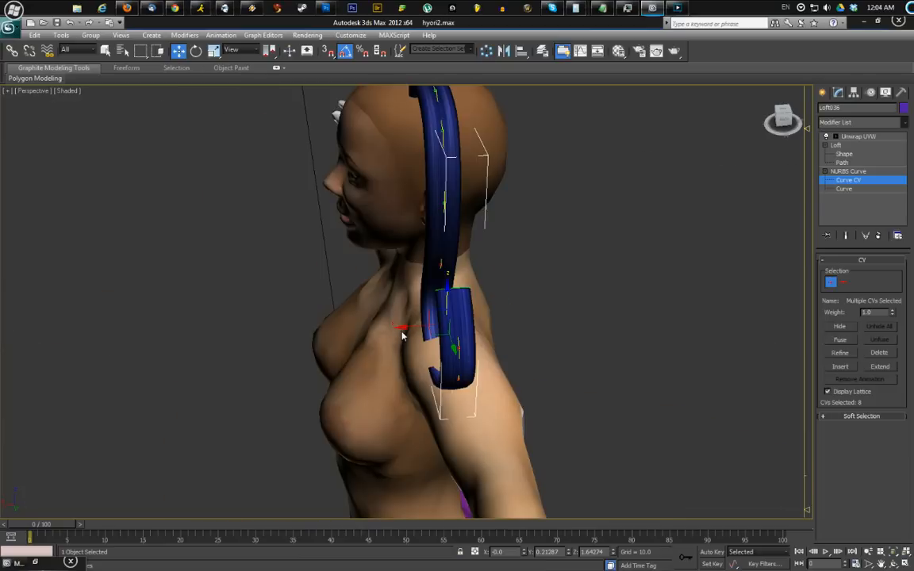
{"action": "left_click_drag", "start_coordinate": [401, 331], "coordinate": [341, 331]}
{"action": "middle_click_drag", "start_coordinate": [341, 331], "coordinate": [380, 341], "text": "alt"}
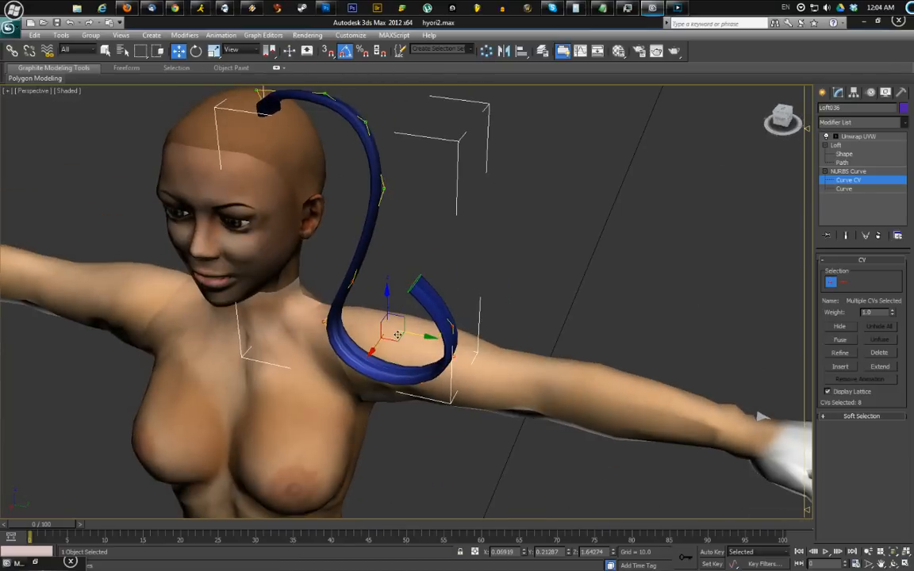
{"action": "left_click_drag", "start_coordinate": [411, 333], "coordinate": [380, 328]}
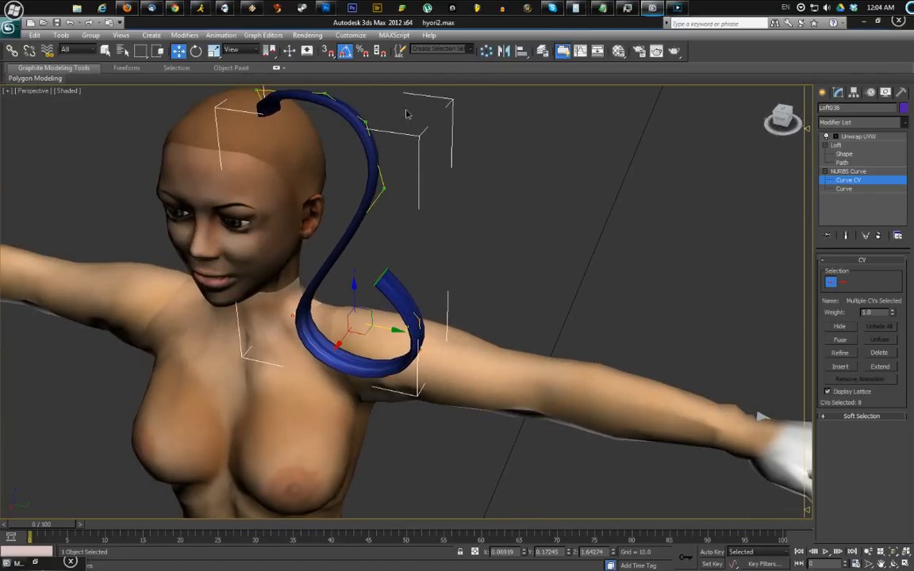
Move the two CVs beside the upper head inward, then adjust the single CV at the strand's upper bend
{"action": "left_click_drag", "start_coordinate": [405, 113], "coordinate": [387, 200]}
{"action": "left_click_drag", "start_coordinate": [410, 162], "coordinate": [347, 164]}
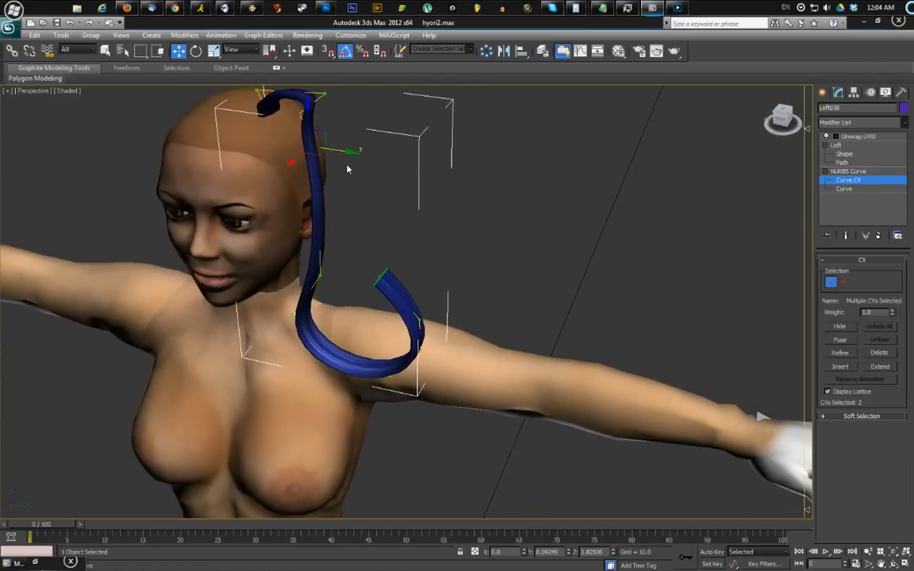
{"action": "scroll", "coordinate": [346, 167], "scroll_direction": "up", "scroll_amount": 2}
{"action": "middle_click_drag", "start_coordinate": [348, 168], "coordinate": [418, 252]}
{"action": "left_click_drag", "start_coordinate": [412, 224], "coordinate": [413, 222]}
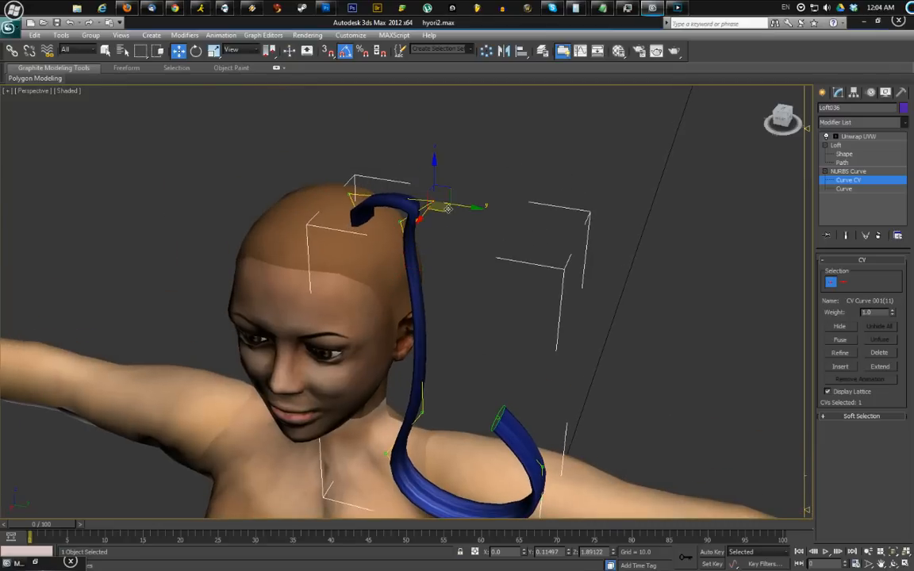
Select the end CV at the strand's root and move it inward into the scalp
{"action": "mouse_move", "coordinate": [462, 205]}
{"action": "middle_mouse_down", "text": "alt"}
{"action": "mouse_move", "coordinate": [414, 194]}
{"action": "mouse_move", "coordinate": [428, 216]}
{"action": "mouse_move", "coordinate": [400, 247]}
{"action": "mouse_move", "coordinate": [379, 214]}
{"action": "middle_mouse_up", "text": "alt"}
{"action": "key", "text": "F4"}
{"action": "key", "text": "F3"}
{"action": "left_click_drag", "start_coordinate": [290, 201], "coordinate": [357, 231]}
{"action": "key", "text": "F3"}
{"action": "key", "text": "F4"}
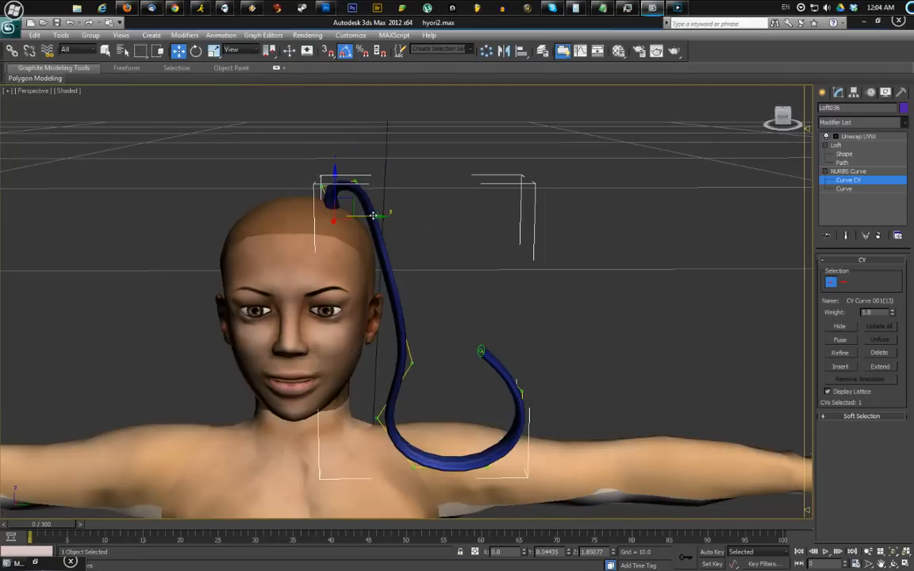
{"action": "key", "text": "F3"}
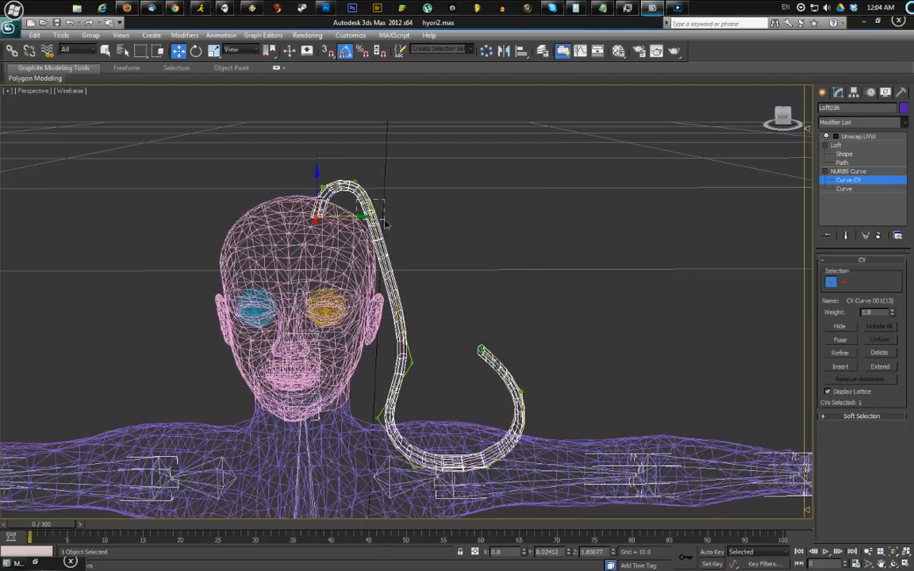
{"action": "key", "text": "F3"}
Adjust the CV beside the upper ear so the strand follows the side of the head and sits slightly forward
{"action": "mouse_move", "coordinate": [386, 224]}
{"action": "left_mouse_down"}
{"action": "mouse_move", "coordinate": [367, 168]}
{"action": "mouse_move", "coordinate": [405, 211]}
{"action": "mouse_move", "coordinate": [409, 236]}
{"action": "left_mouse_up"}
{"action": "mouse_move", "coordinate": [342, 162]}
{"action": "left_mouse_down"}
{"action": "mouse_move", "coordinate": [369, 174]}
{"action": "mouse_move", "coordinate": [371, 189]}
{"action": "mouse_move", "coordinate": [355, 165]}
{"action": "left_mouse_up"}
{"action": "middle_click_drag", "start_coordinate": [359, 217], "coordinate": [294, 210], "text": "alt"}
{"action": "key", "text": "F3"}
{"action": "key", "text": "F3"}
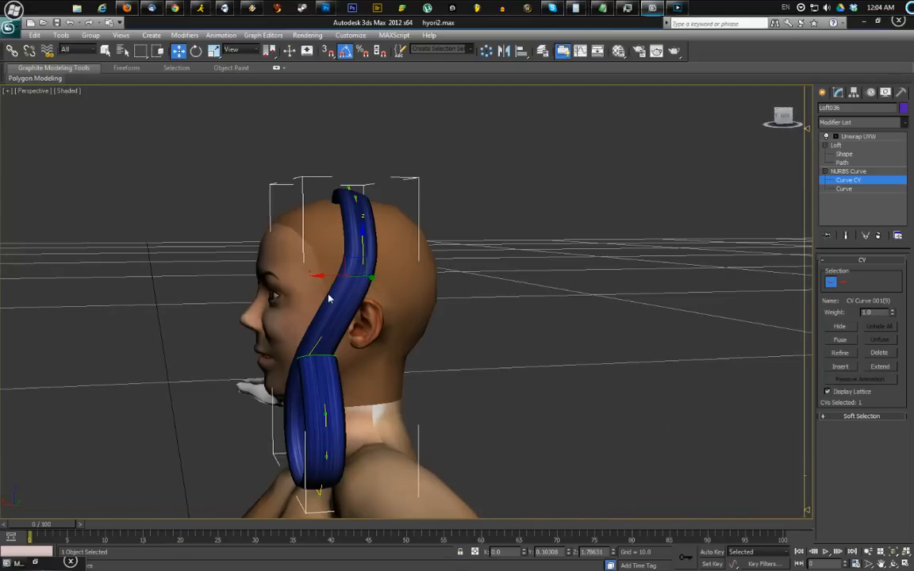
{"action": "middle_click_drag", "start_coordinate": [334, 275], "coordinate": [294, 373], "text": "alt"}
Move the CVs beside the jaw and neck back in side view to straighten the middle of the strand
{"action": "key", "text": "F3"}
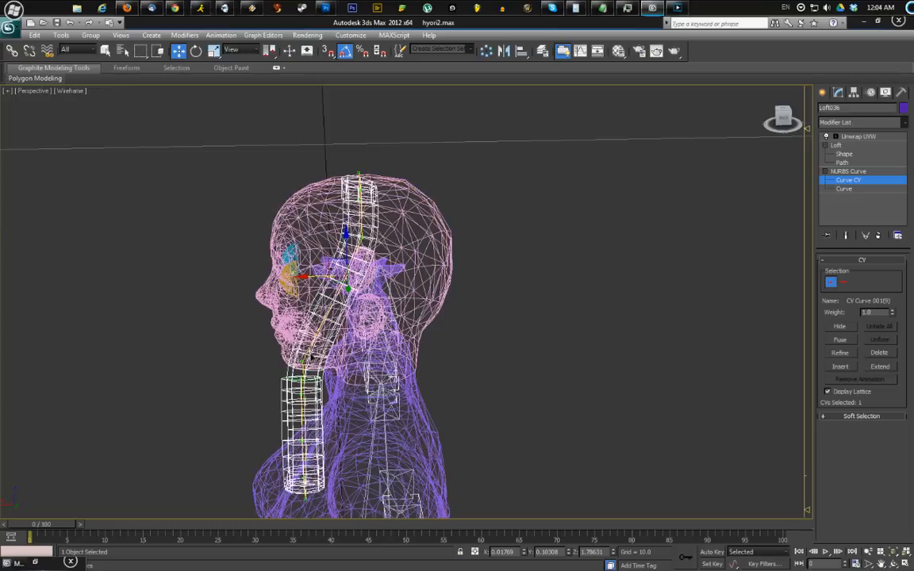
{"action": "left_click_drag", "start_coordinate": [272, 362], "coordinate": [331, 387]}
{"action": "middle_click_drag", "start_coordinate": [330, 387], "coordinate": [312, 391], "text": "alt"}
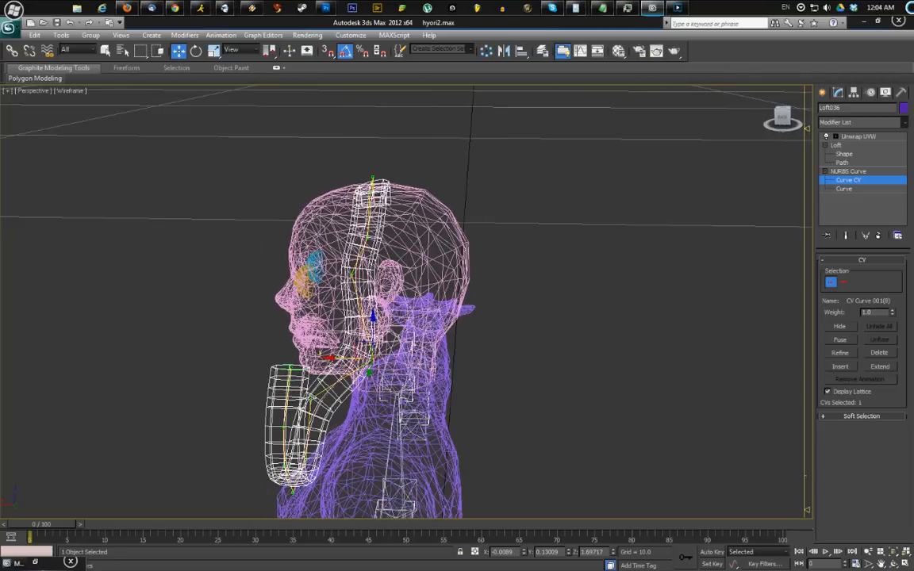
{"action": "left_click", "coordinate": [308, 398]}
{"action": "left_click_drag", "start_coordinate": [284, 399], "coordinate": [326, 401]}
Select the seven CVs of the lower curl and scale them down together
{"action": "middle_click_drag", "start_coordinate": [309, 396], "coordinate": [435, 326], "text": "alt"}
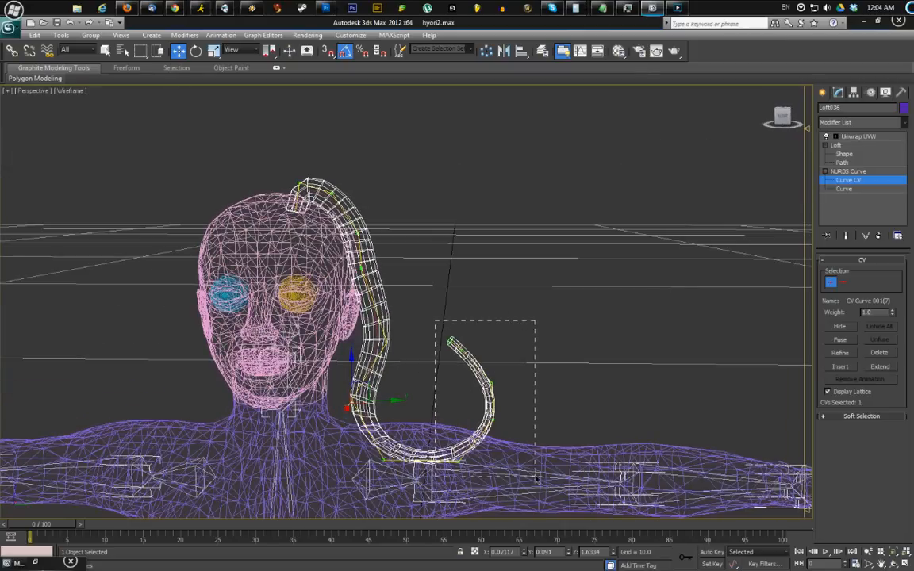
{"action": "left_click_drag", "start_coordinate": [535, 478], "coordinate": [536, 479]}
{"action": "left_click_drag", "start_coordinate": [374, 533], "coordinate": [327, 504]}
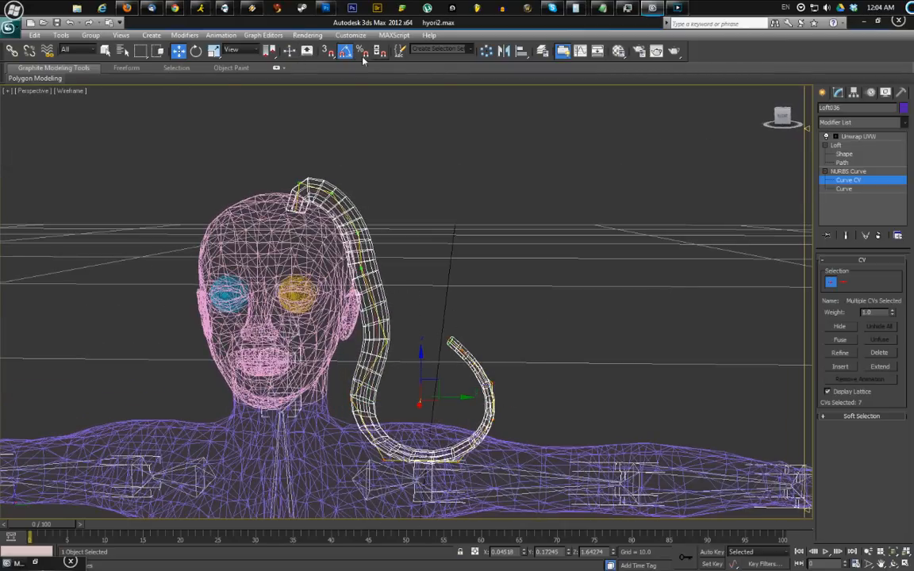
{"action": "key", "text": "F3"}
{"action": "key", "text": "r"}
{"action": "left_click_drag", "start_coordinate": [426, 389], "coordinate": [444, 440]}
Move the scaled curl CVs inward toward the neck and down onto the shoulder
{"action": "left_click", "coordinate": [179, 51]}
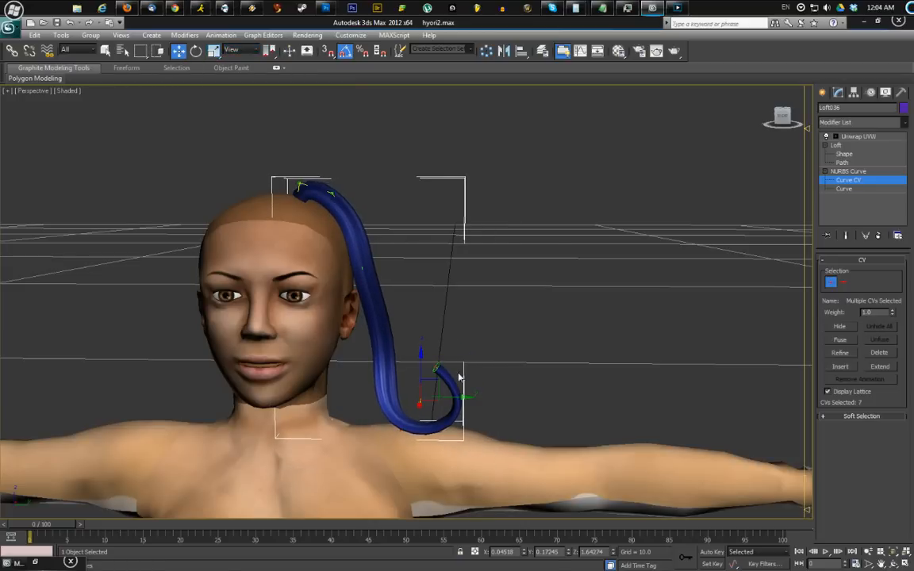
{"action": "left_click_drag", "start_coordinate": [456, 396], "coordinate": [399, 401]}
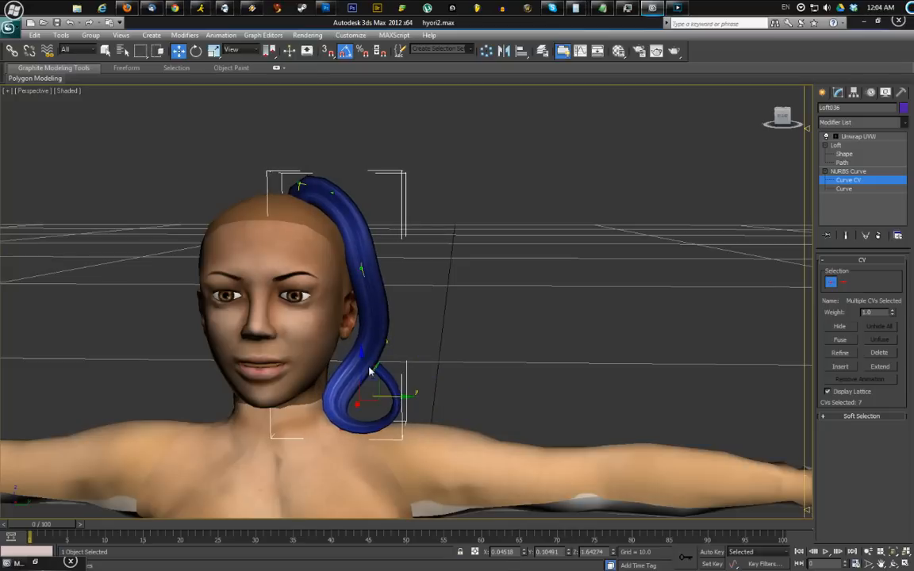
{"action": "left_click_drag", "start_coordinate": [362, 366], "coordinate": [373, 418]}
{"action": "middle_click_drag", "start_coordinate": [373, 417], "coordinate": [405, 390], "text": "alt"}
Reposition the CV beside the neck lower and farther out to smooth the strand above the curl
{"action": "left_click", "coordinate": [405, 332]}
{"action": "key", "text": "F4"}
{"action": "key", "text": "F3"}
{"action": "left_click_drag", "start_coordinate": [407, 302], "coordinate": [425, 372]}
{"action": "key", "text": "F3"}
{"action": "key", "text": "F3"}
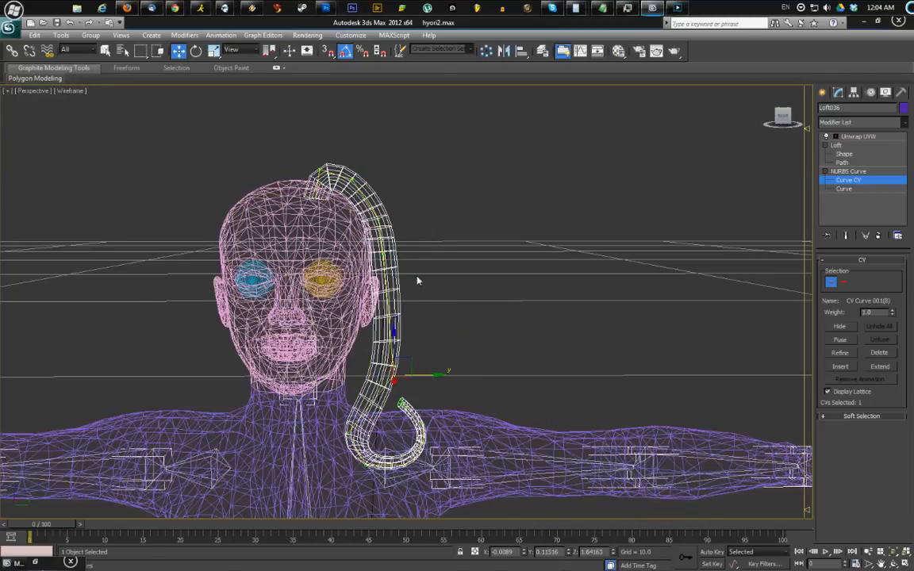
Fine-tune the CVs beside the ear and neck so the strand falls smoothly along the head into the curl
{"action": "left_click_drag", "start_coordinate": [384, 317], "coordinate": [376, 321]}
{"action": "key", "text": "F3"}
{"action": "mouse_move", "coordinate": [382, 215]}
{"action": "left_mouse_down"}
{"action": "mouse_move", "coordinate": [403, 286]}
{"action": "mouse_move", "coordinate": [421, 285]}
{"action": "left_mouse_up"}
{"action": "middle_click_drag", "start_coordinate": [406, 301], "coordinate": [441, 265]}
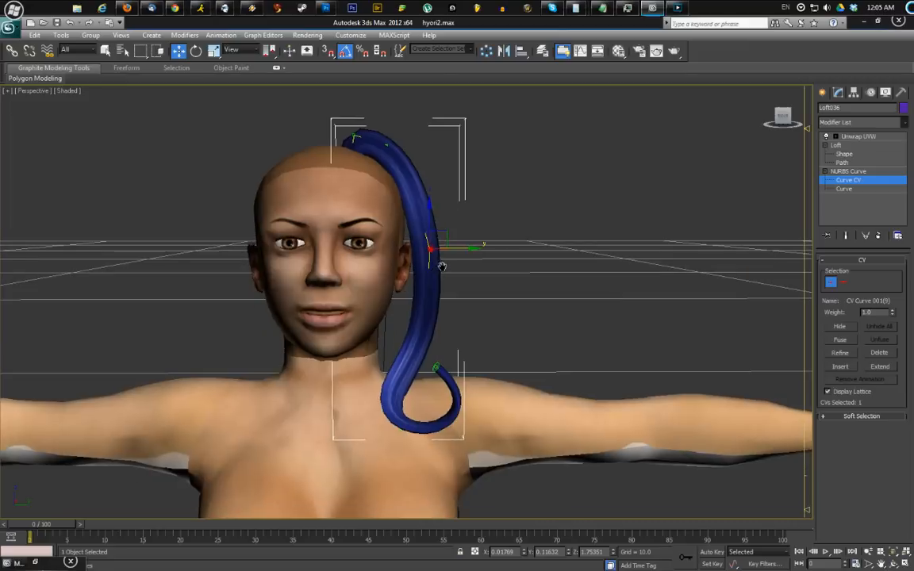
{"action": "key", "text": "F3"}
{"action": "key", "text": "F3"}
{"action": "mouse_move", "coordinate": [446, 335]}
{"action": "left_mouse_down"}
{"action": "mouse_move", "coordinate": [422, 363]}
{"action": "mouse_move", "coordinate": [452, 338]}
{"action": "left_mouse_up"}
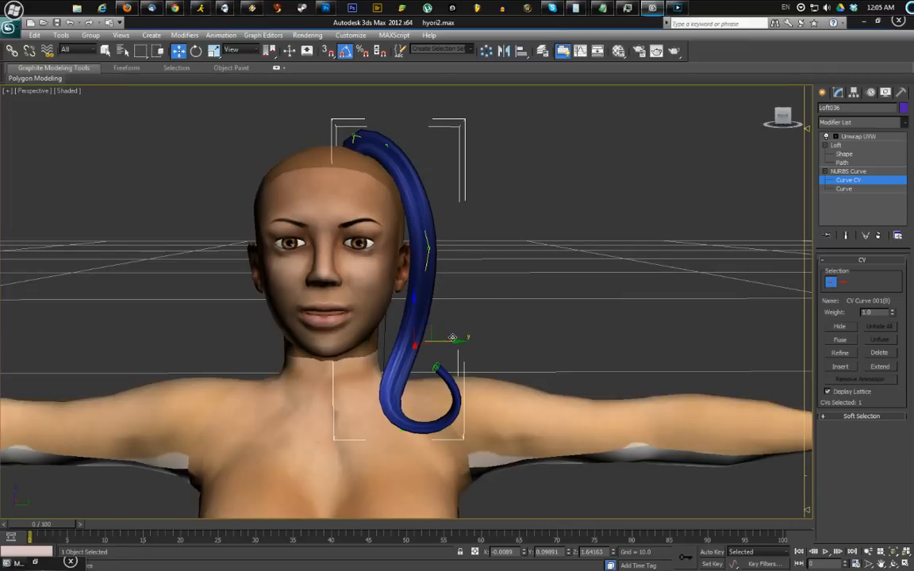
Select the loft's elliptical cross-section at the tip of the curl and examine the strand from the front and side
{"action": "left_click", "coordinate": [853, 171]}
{"action": "left_click", "coordinate": [858, 155]}
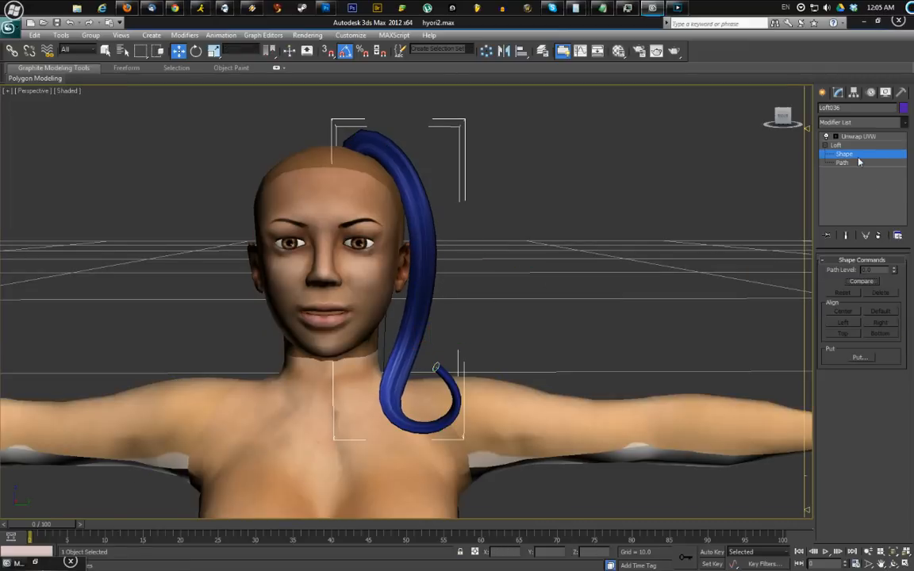
{"action": "middle_click_drag", "start_coordinate": [786, 188], "coordinate": [510, 277], "text": "alt"}
{"action": "left_click", "coordinate": [418, 365]}
{"action": "middle_click_drag", "start_coordinate": [417, 367], "coordinate": [437, 284], "text": "alt"}
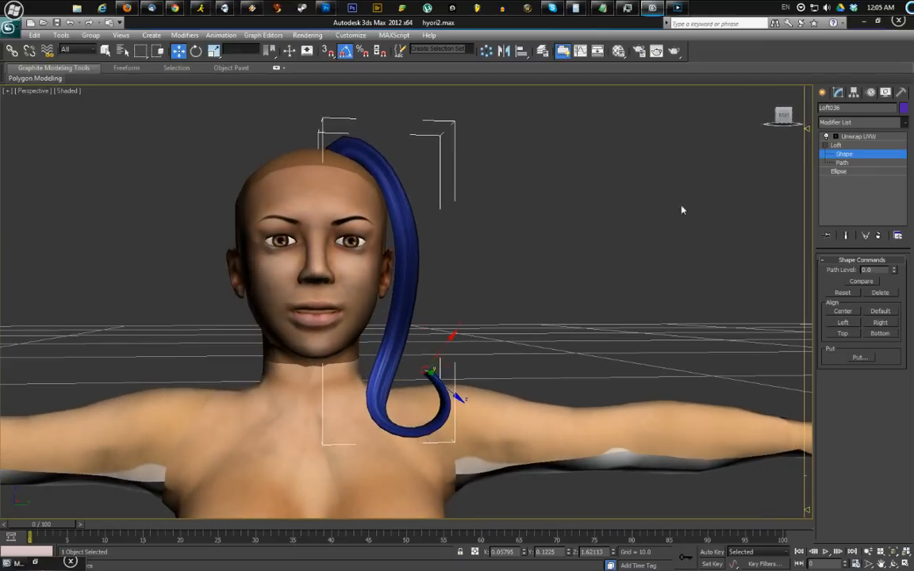
{"action": "middle_click_drag", "start_coordinate": [681, 210], "coordinate": [418, 276], "text": "alt"}
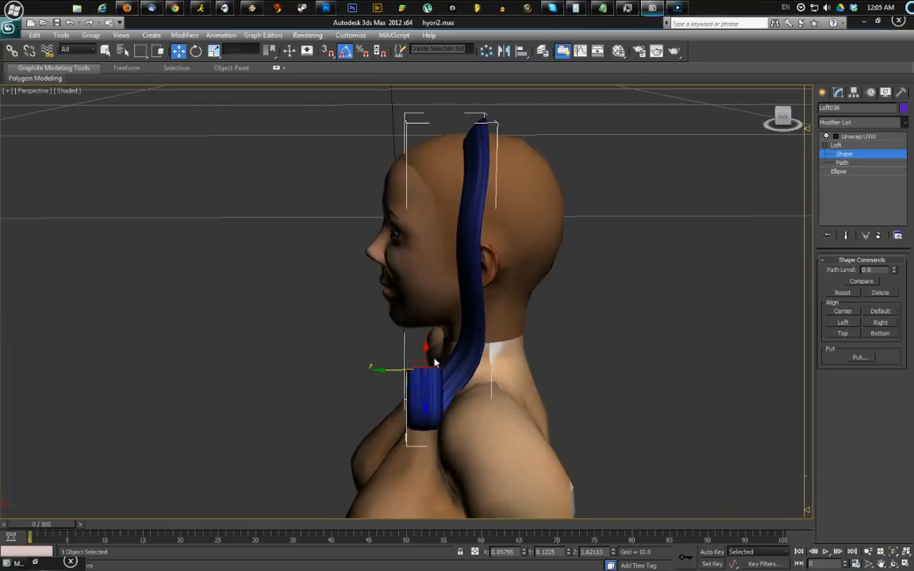
{"action": "middle_click_drag", "start_coordinate": [349, 273], "coordinate": [449, 257], "text": "alt"}
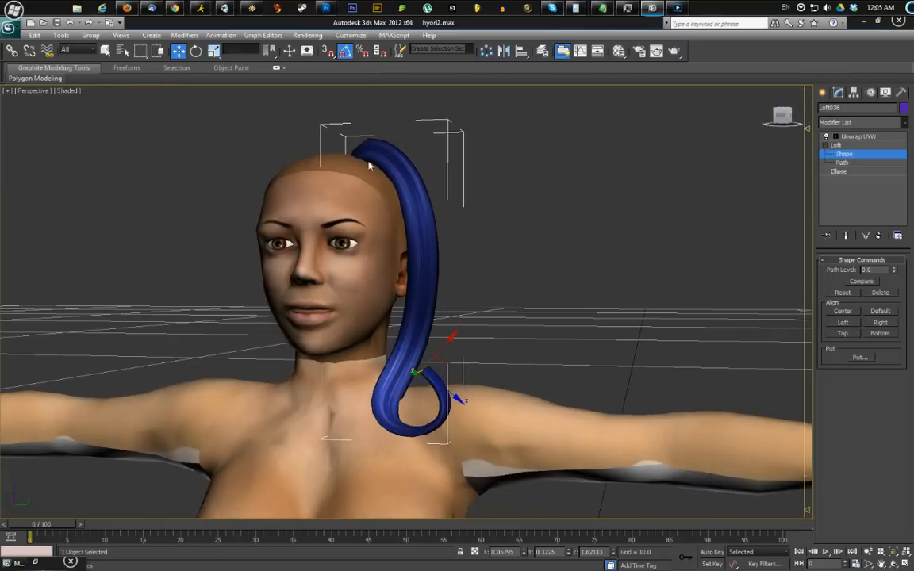
{"action": "middle_click_drag", "start_coordinate": [369, 165], "coordinate": [323, 173], "text": "alt"}
Open the loft's Scale deformation and add a control point about 61% along the curve, raised to about 219%
{"action": "left_click", "coordinate": [837, 145]}
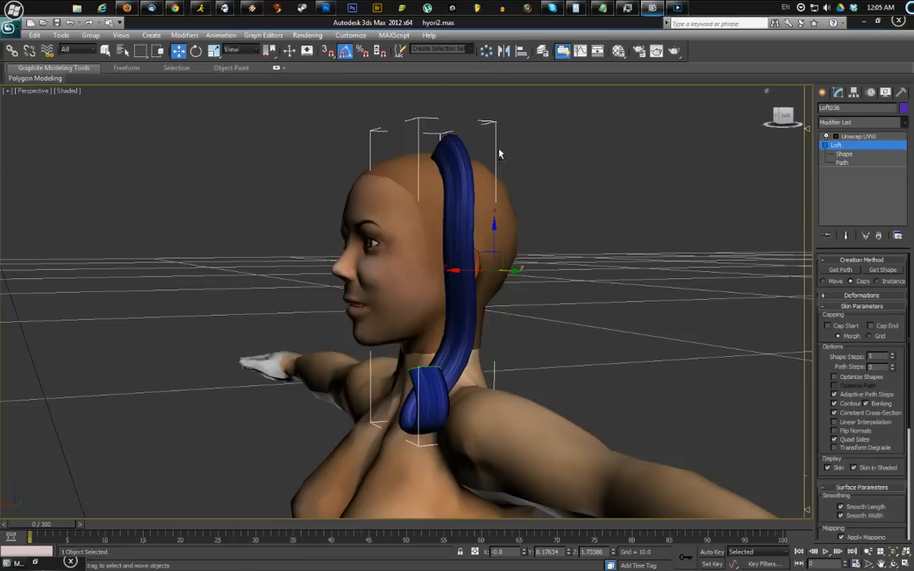
{"action": "middle_click_drag", "start_coordinate": [690, 262], "coordinate": [755, 261], "text": "alt"}
{"action": "left_click", "coordinate": [875, 307]}
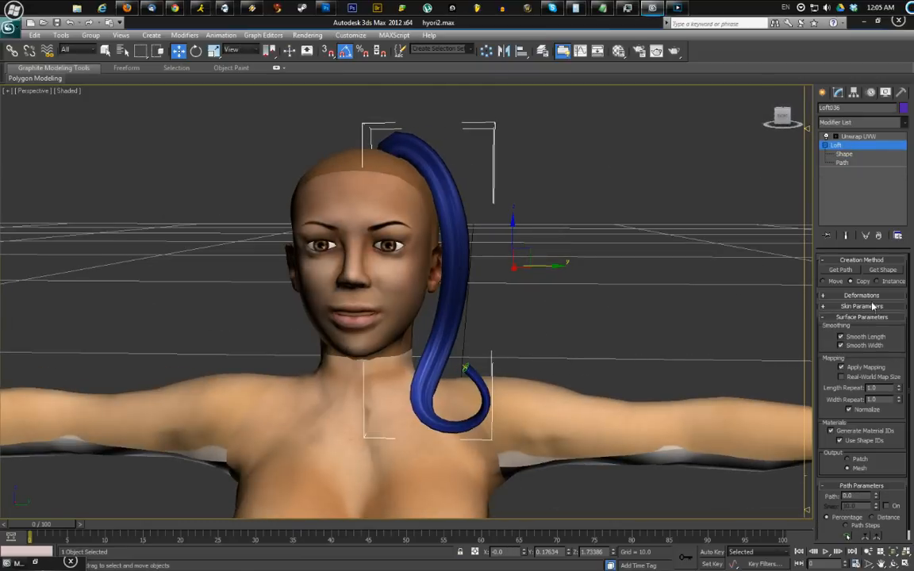
{"action": "left_click", "coordinate": [864, 296]}
{"action": "middle_click_drag", "start_coordinate": [698, 286], "coordinate": [761, 244], "text": "alt"}
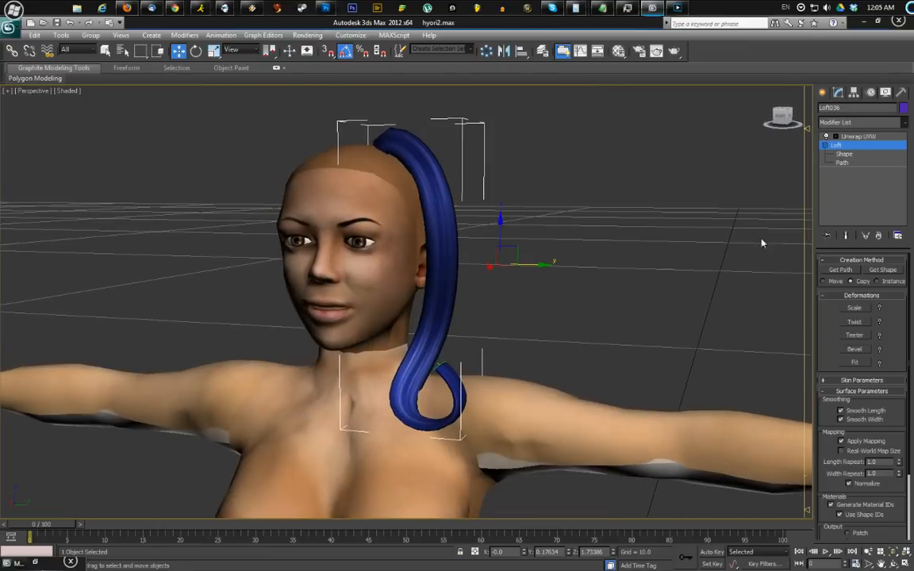
{"action": "left_click", "coordinate": [860, 310]}
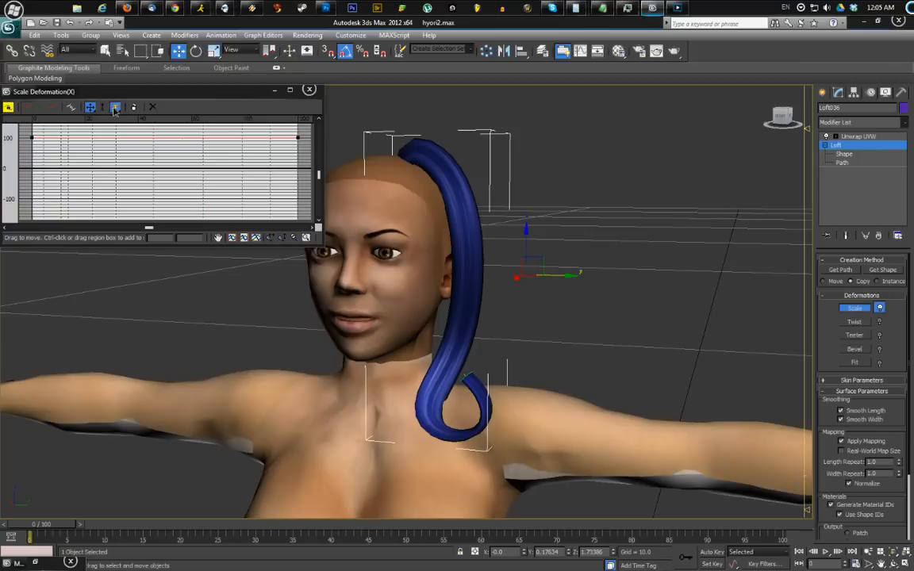
{"action": "left_click", "coordinate": [115, 108]}
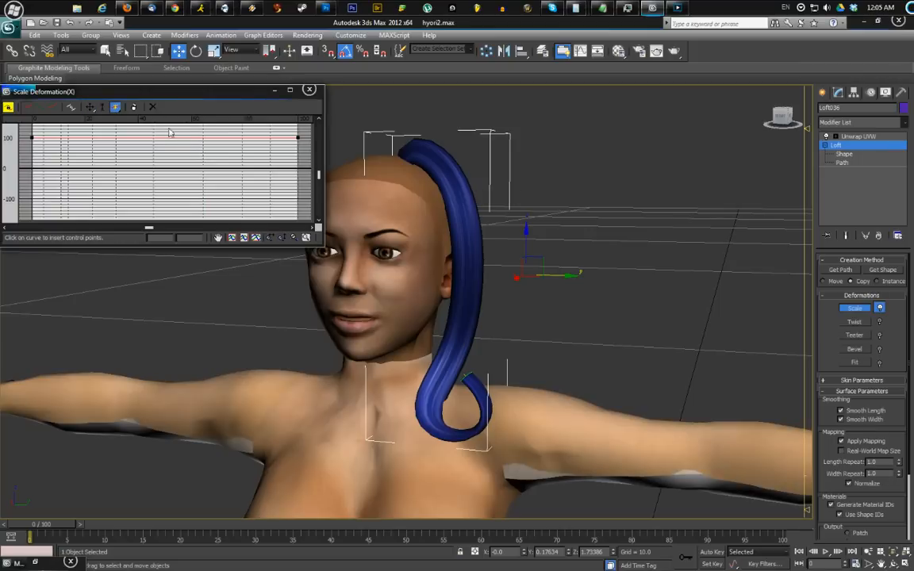
{"action": "left_click", "coordinate": [90, 107]}
{"action": "left_click_drag", "start_coordinate": [176, 139], "coordinate": [166, 101]}
{"action": "middle_click_drag", "start_coordinate": [471, 194], "coordinate": [450, 195], "text": "alt"}
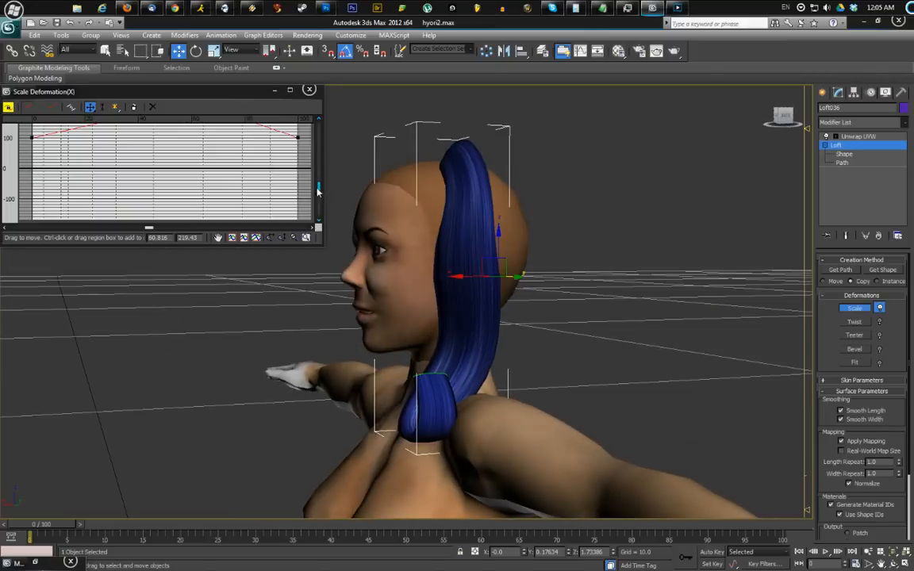
{"action": "left_click_drag", "start_coordinate": [317, 190], "coordinate": [320, 179]}
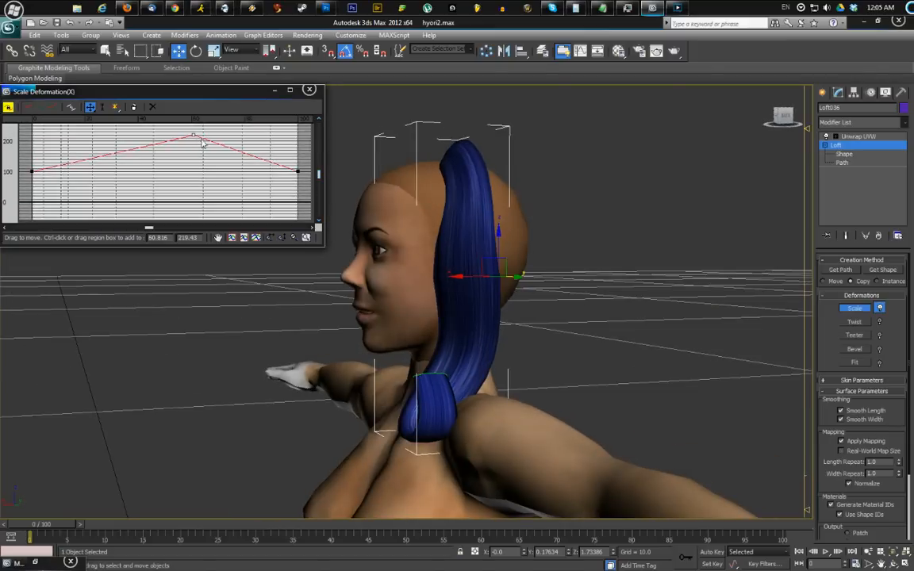
Inspect the ellipse's length and width parameters and the widened strand from the side
{"action": "middle_click_drag", "start_coordinate": [806, 159], "coordinate": [649, 210], "text": "alt"}
{"action": "left_click", "coordinate": [866, 154]}
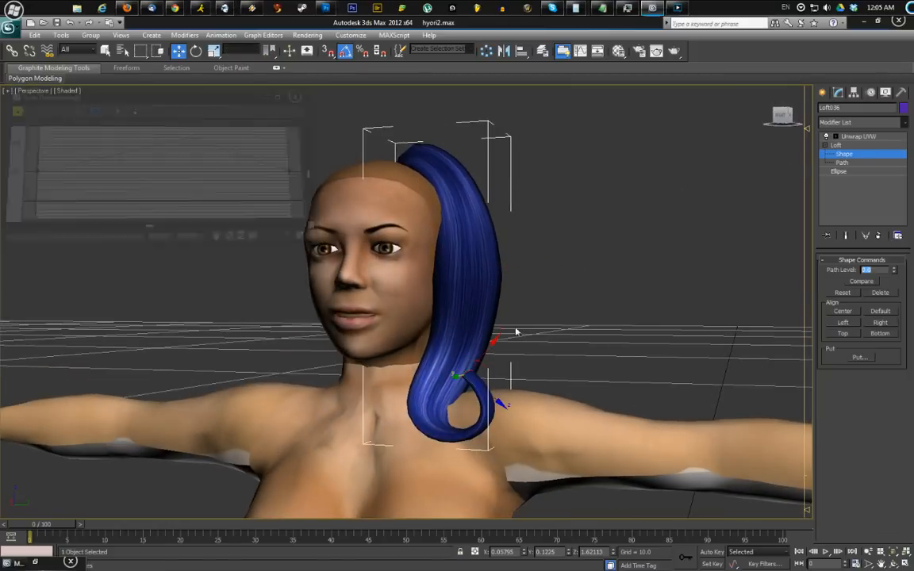
{"action": "left_click", "coordinate": [840, 172]}
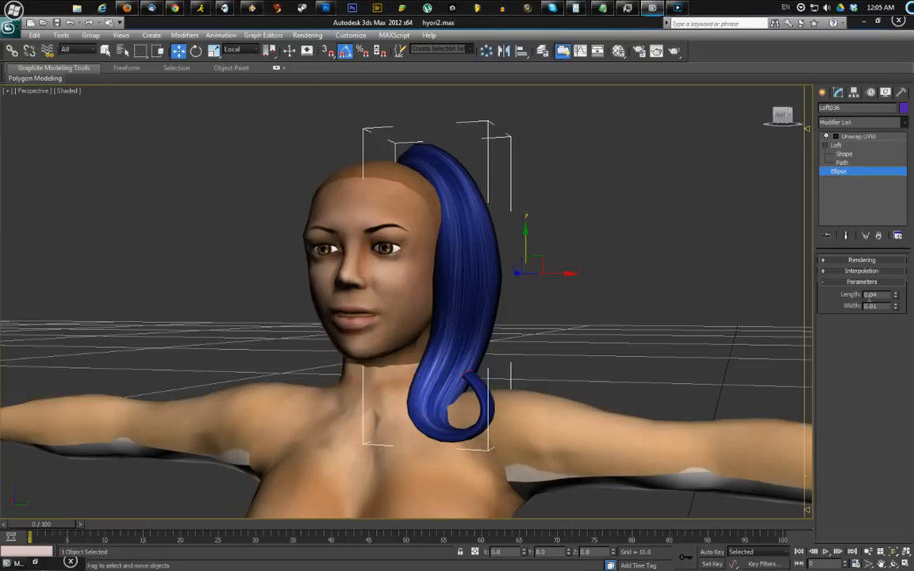
{"action": "left_click", "coordinate": [861, 154]}
{"action": "middle_click_drag", "start_coordinate": [507, 237], "coordinate": [453, 237], "text": "alt"}
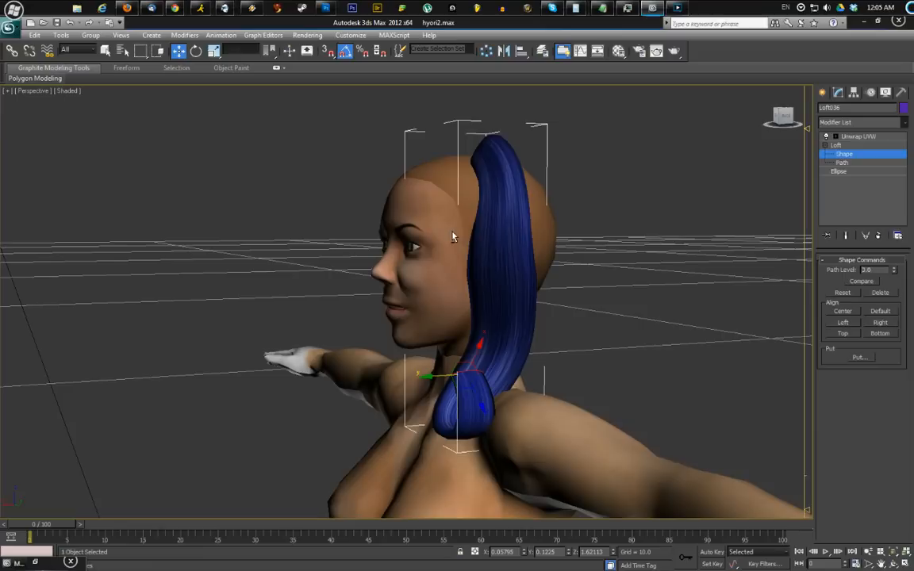
Convert the middle Scale deformation point to Bezier-Smooth and lengthen its tangent handles to round the curve
{"action": "left_click", "coordinate": [856, 145]}
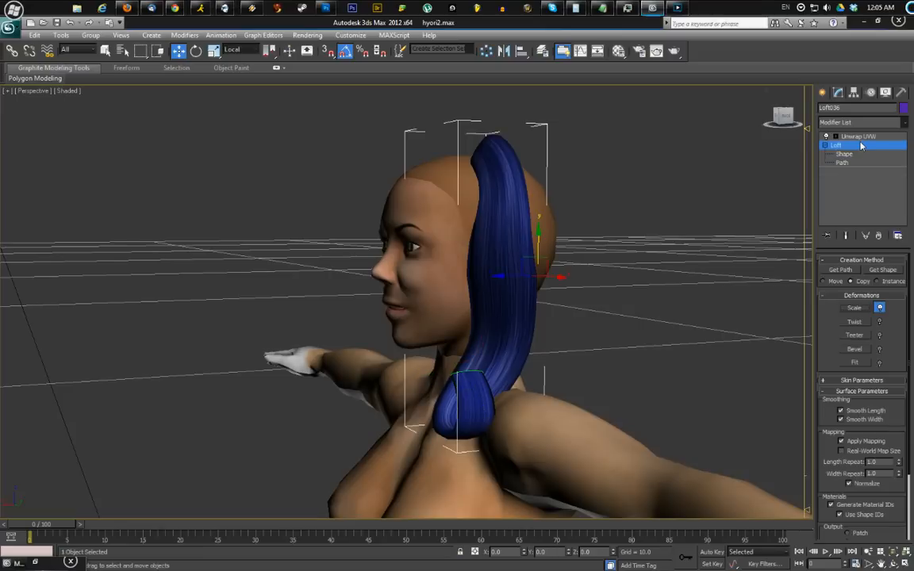
{"action": "left_click", "coordinate": [859, 311]}
{"action": "right_click", "coordinate": [192, 135]}
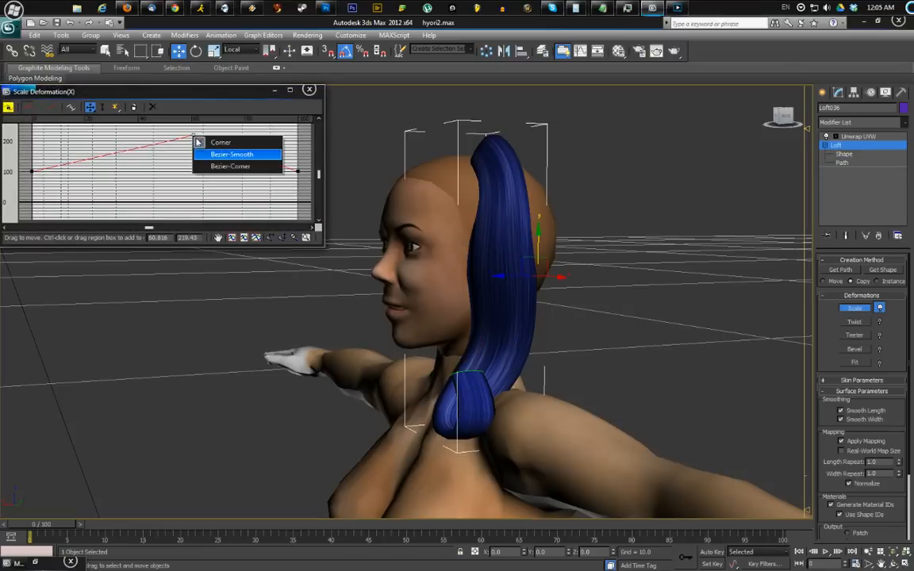
{"action": "left_click", "coordinate": [232, 155]}
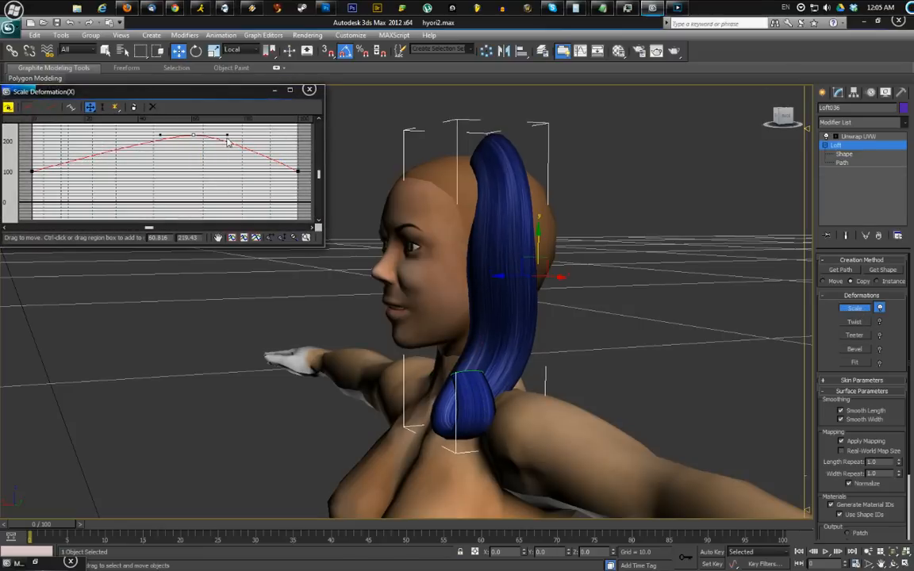
{"action": "left_click_drag", "start_coordinate": [256, 131], "coordinate": [288, 131]}
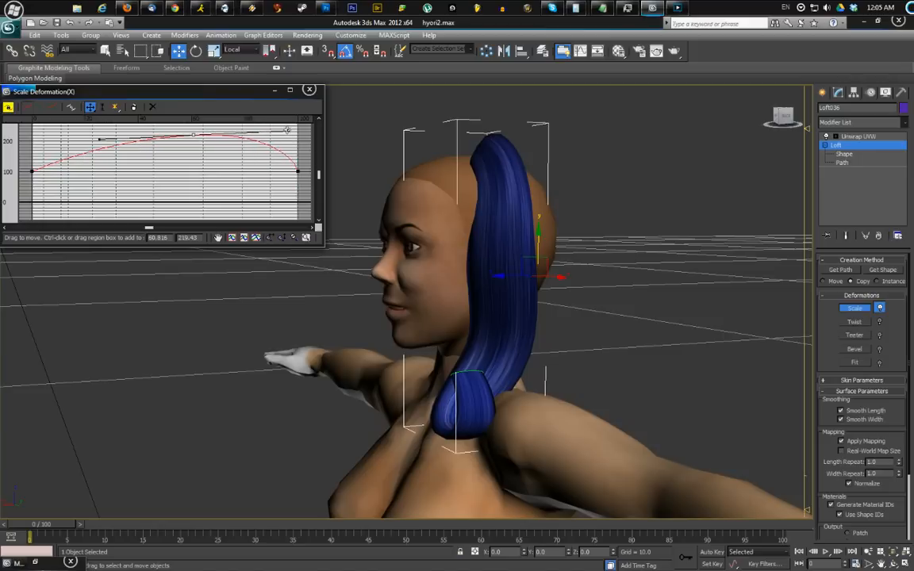
Set the scale of the Scale curve's first control point to 0 so the curl tapers to a pointed tip
{"action": "left_click", "coordinate": [32, 171]}
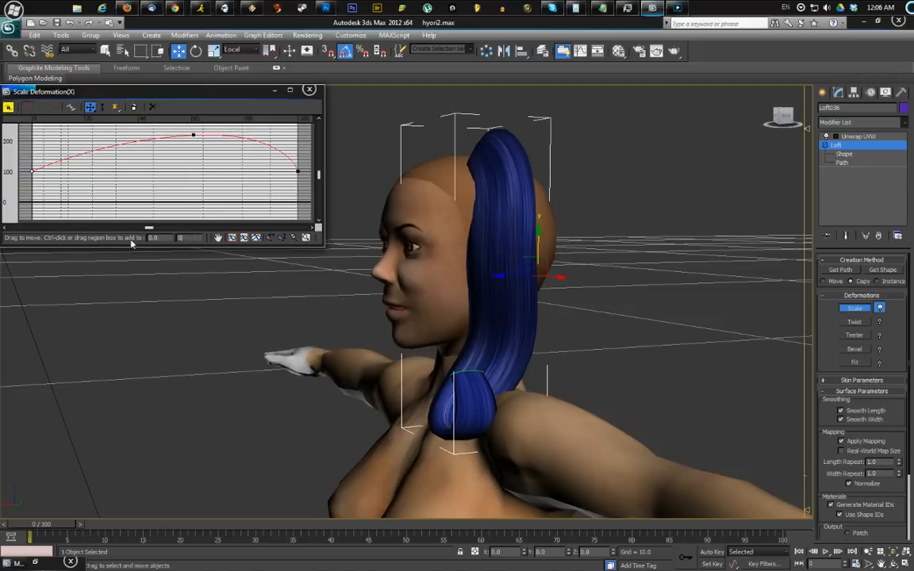
{"action": "key", "text": "Return"}
{"action": "middle_click_drag", "start_coordinate": [449, 252], "coordinate": [525, 252], "text": "alt"}
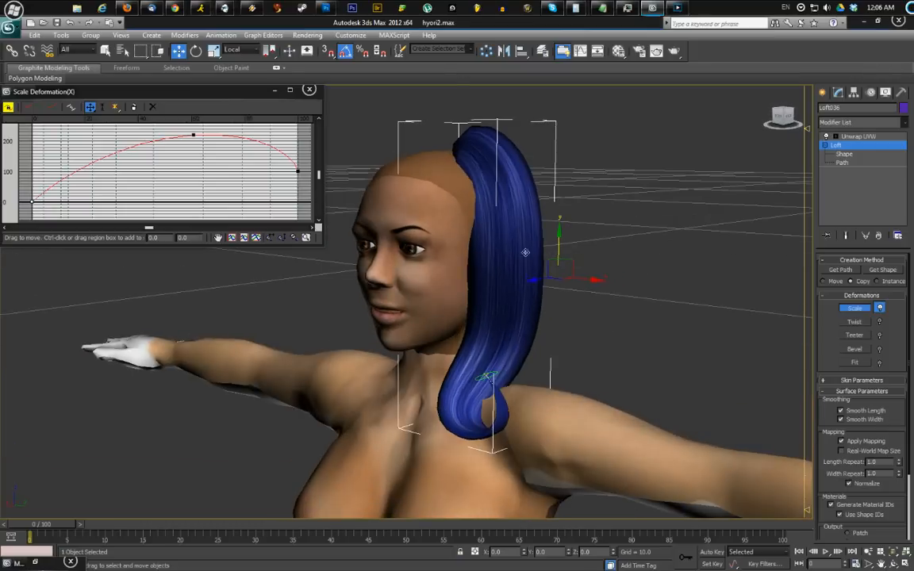
Open the loft's Twist deformation and raise the curve's end point to about 53 degrees to turn the strand's top
{"action": "left_click", "coordinate": [863, 322]}
{"action": "middle_click_drag", "start_coordinate": [386, 220], "coordinate": [327, 221], "text": "alt"}
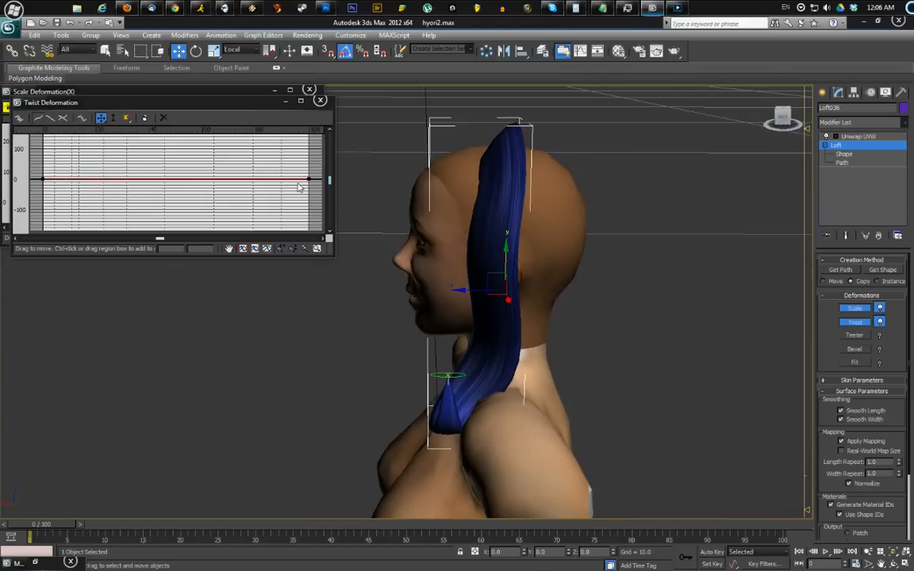
{"action": "left_click_drag", "start_coordinate": [310, 179], "coordinate": [313, 168]}
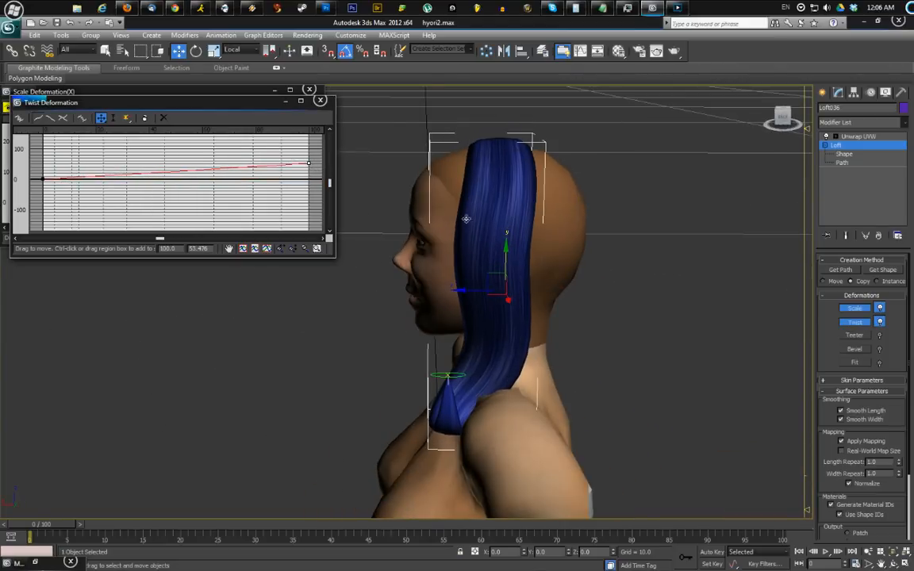
{"action": "middle_click_drag", "start_coordinate": [465, 218], "coordinate": [560, 211], "text": "alt"}
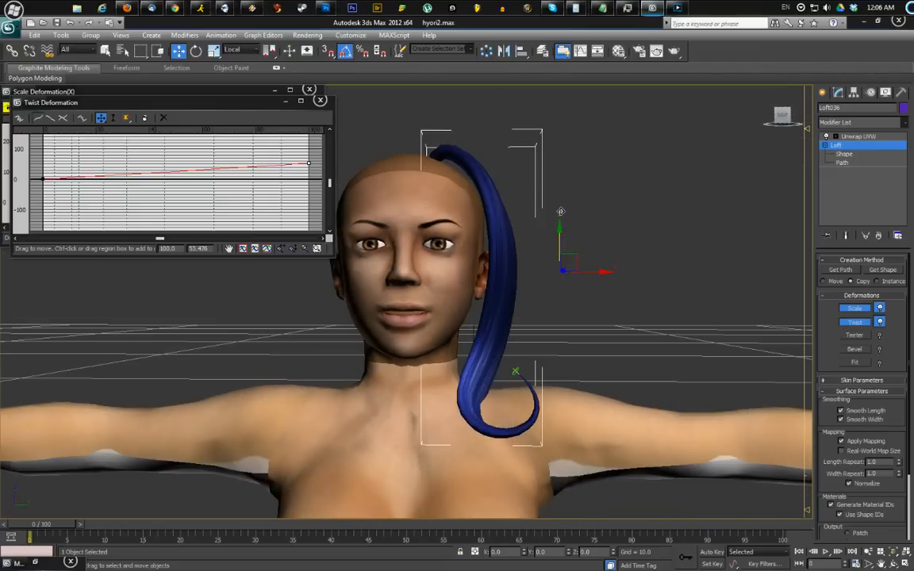
Try lowering the Twist curve's end point to about 2 degrees and check the strand from behind
{"action": "left_click_drag", "start_coordinate": [309, 162], "coordinate": [312, 165]}
{"action": "middle_click_drag", "start_coordinate": [484, 219], "coordinate": [392, 191], "text": "alt"}
{"action": "left_click_drag", "start_coordinate": [316, 168], "coordinate": [317, 180]}
{"action": "middle_click_drag", "start_coordinate": [316, 180], "coordinate": [264, 188], "text": "alt"}
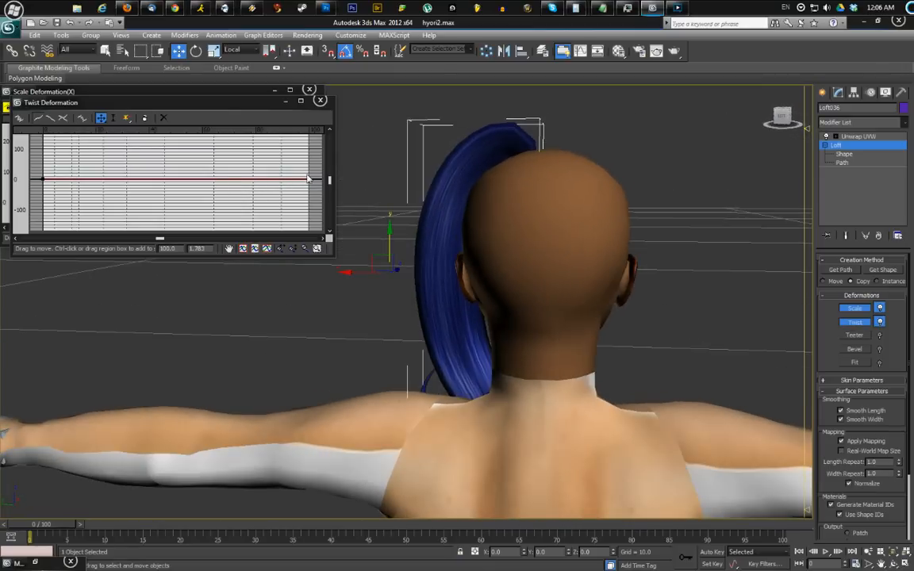
Raise the Twist curve's end point to about 53 degrees and close the Twist and Scale deformation windows
{"action": "left_click_drag", "start_coordinate": [309, 180], "coordinate": [308, 165]}
{"action": "middle_click_drag", "start_coordinate": [381, 194], "coordinate": [625, 198], "text": "alt"}
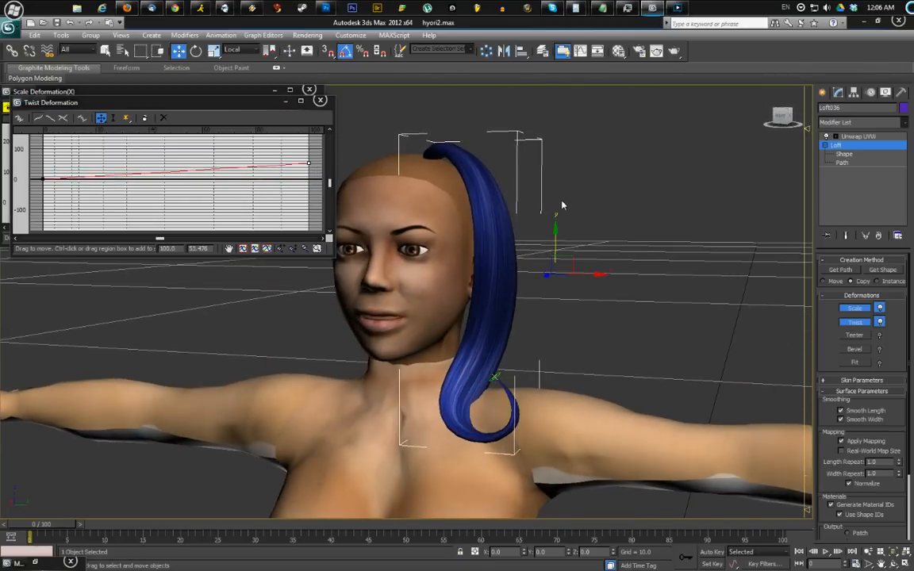
{"action": "middle_click_drag", "start_coordinate": [562, 206], "coordinate": [470, 202], "text": "alt"}
{"action": "left_click", "coordinate": [320, 100]}
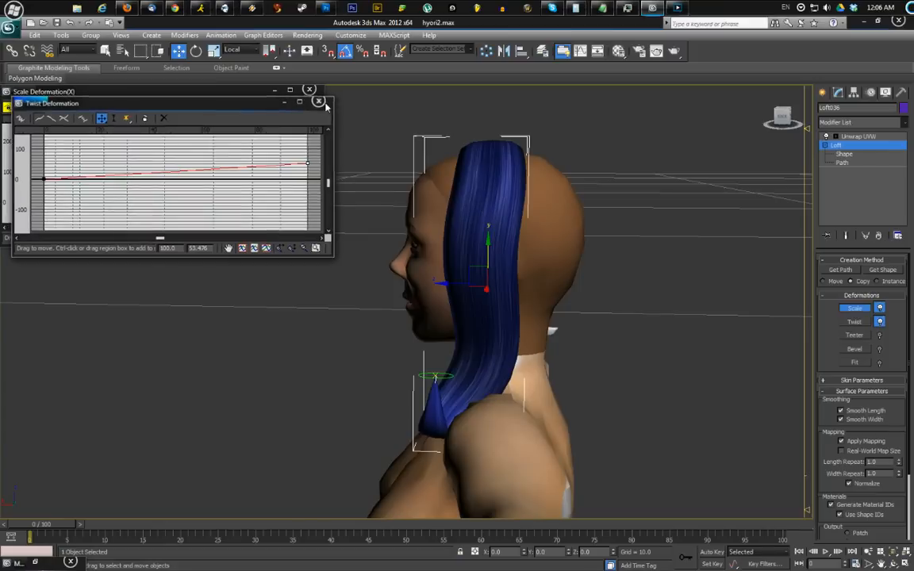
{"action": "left_click", "coordinate": [309, 89]}
Clone the hair strand as a single copy, offset toward the back of the head beside the original
{"action": "left_click", "coordinate": [823, 92]}
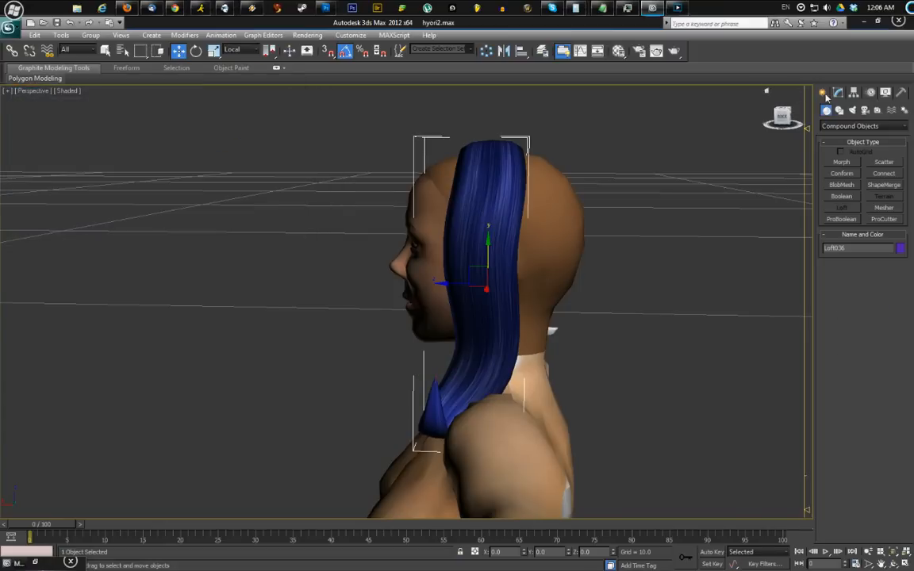
{"action": "mouse_move", "coordinate": [450, 283]}
{"action": "left_mouse_down", "text": "shift"}
{"action": "mouse_move", "coordinate": [554, 279]}
{"action": "mouse_move", "coordinate": [504, 267]}
{"action": "mouse_move", "coordinate": [521, 272]}
{"action": "left_mouse_up", "text": "shift"}
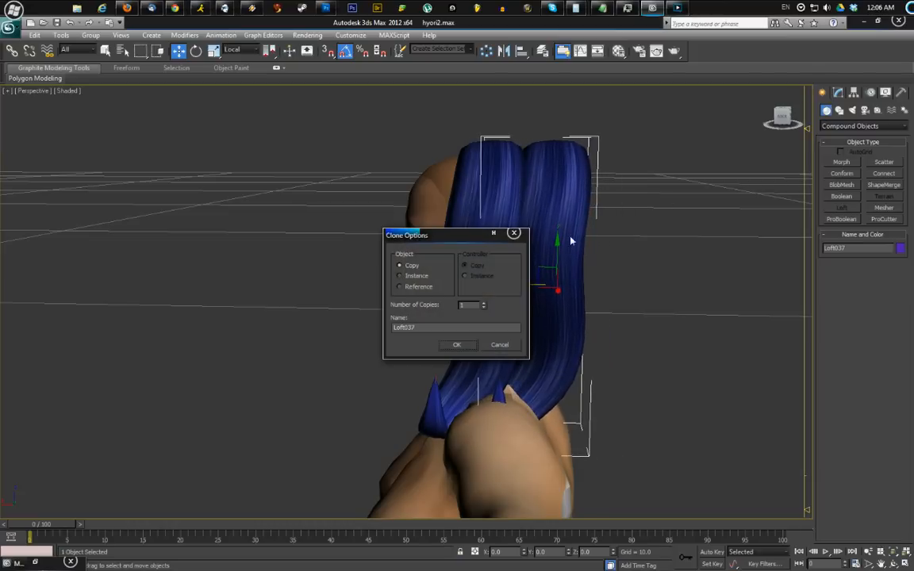
{"action": "left_click", "coordinate": [457, 346]}
Adjust the copied strand's Twist deformation, setting the end point to about 62 degrees and raising the start point
{"action": "left_click", "coordinate": [838, 92]}
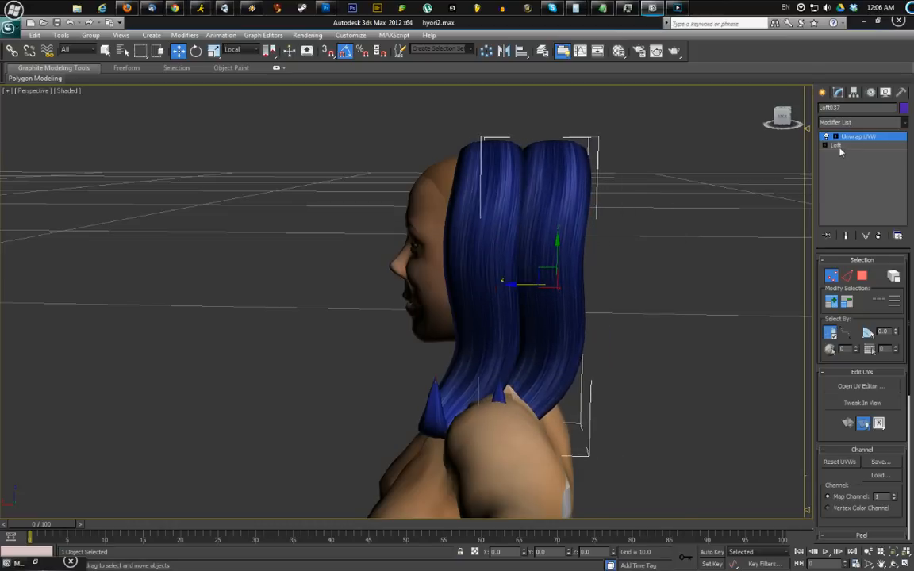
{"action": "left_click", "coordinate": [833, 146]}
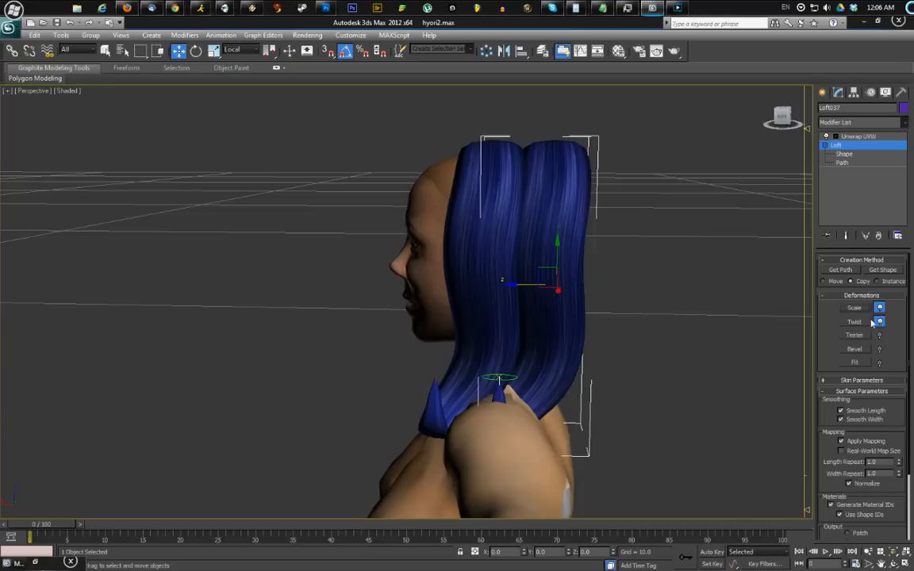
{"action": "left_click", "coordinate": [854, 321]}
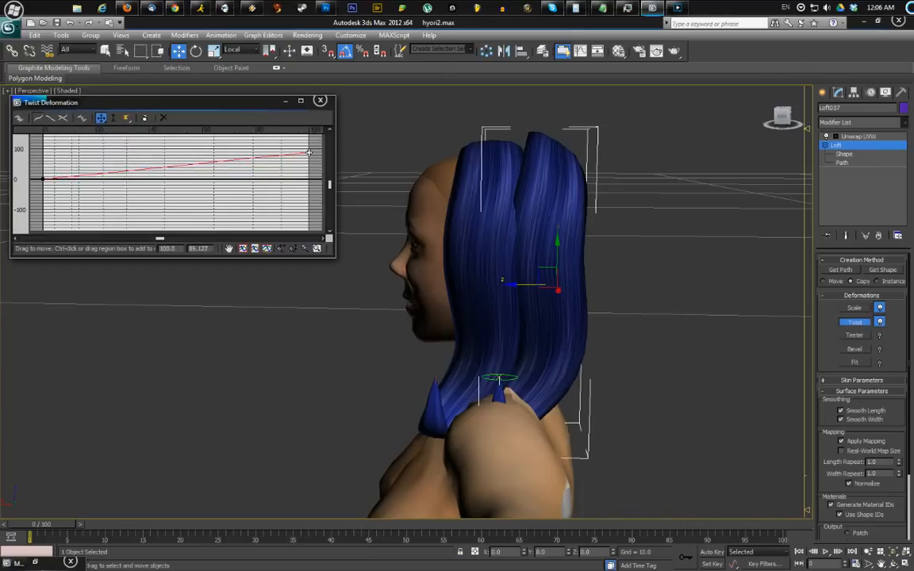
{"action": "left_click_drag", "start_coordinate": [310, 153], "coordinate": [309, 161]}
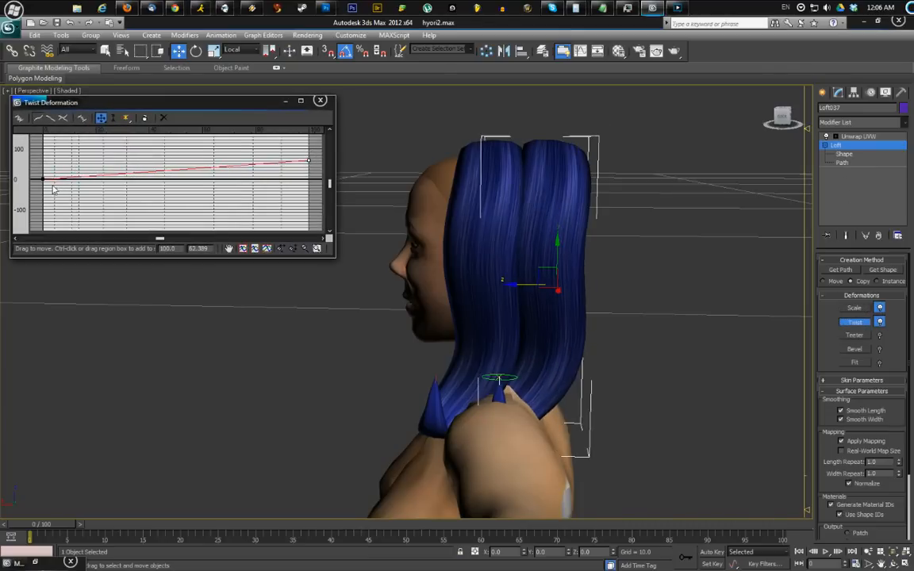
{"action": "mouse_move", "coordinate": [42, 177]}
{"action": "left_mouse_down"}
{"action": "mouse_move", "coordinate": [38, 155]}
{"action": "mouse_move", "coordinate": [42, 161]}
{"action": "left_mouse_up"}
Move the three upper curve CVs of the copied strand's NURBS path toward the front of the head, against the original strand
{"action": "left_click", "coordinate": [843, 164]}
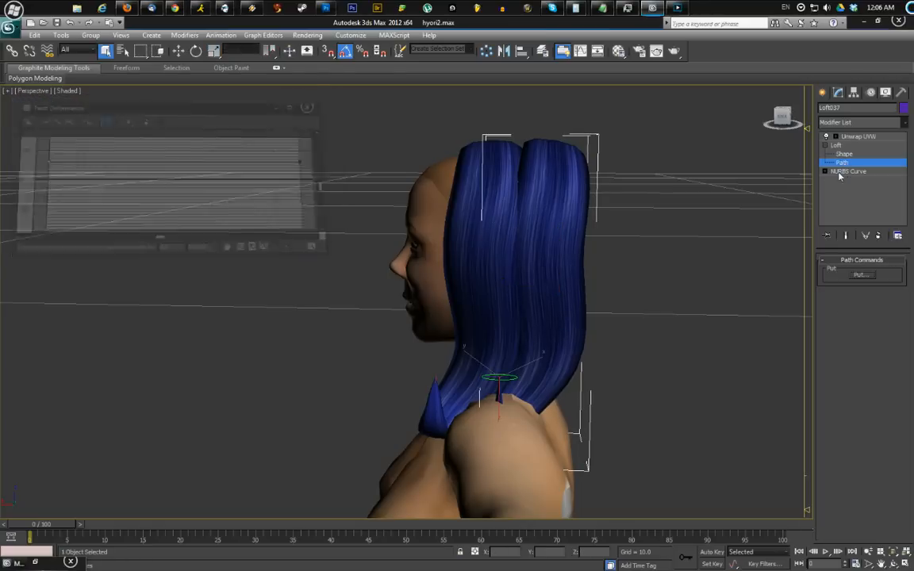
{"action": "left_click", "coordinate": [838, 172]}
{"action": "left_click", "coordinate": [825, 172]}
{"action": "left_click", "coordinate": [836, 182]}
{"action": "middle_click_drag", "start_coordinate": [652, 146], "coordinate": [589, 232]}
{"action": "key", "text": "w"}
{"action": "key", "text": "F4"}
{"action": "key", "text": "F3"}
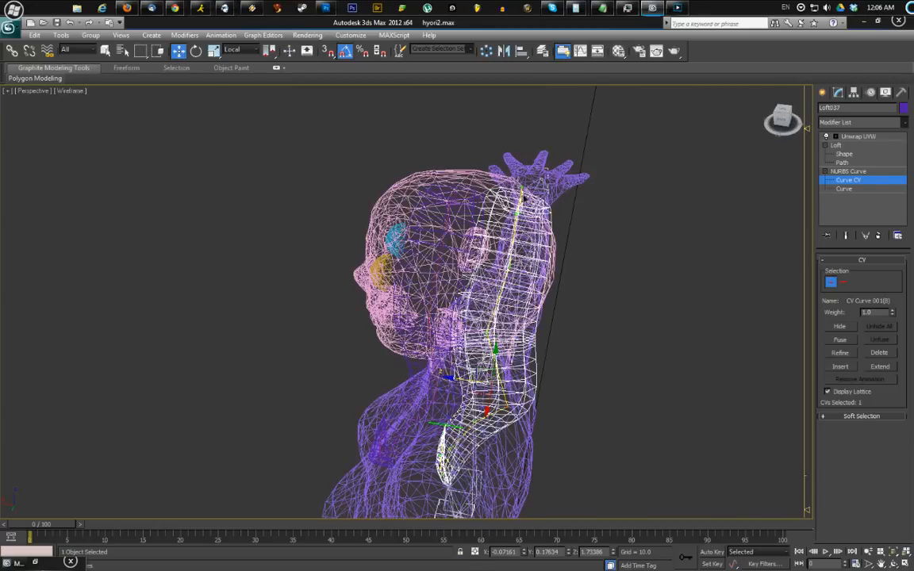
{"action": "key", "text": "F3"}
{"action": "key", "text": "w"}
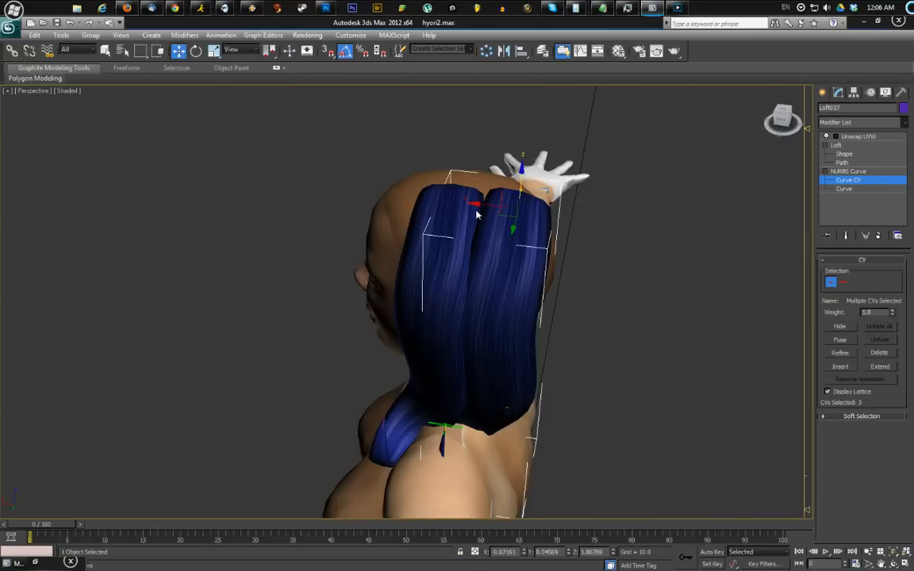
{"action": "left_click_drag", "start_coordinate": [478, 205], "coordinate": [452, 202]}
{"action": "middle_click_drag", "start_coordinate": [495, 279], "coordinate": [520, 502], "text": "alt"}
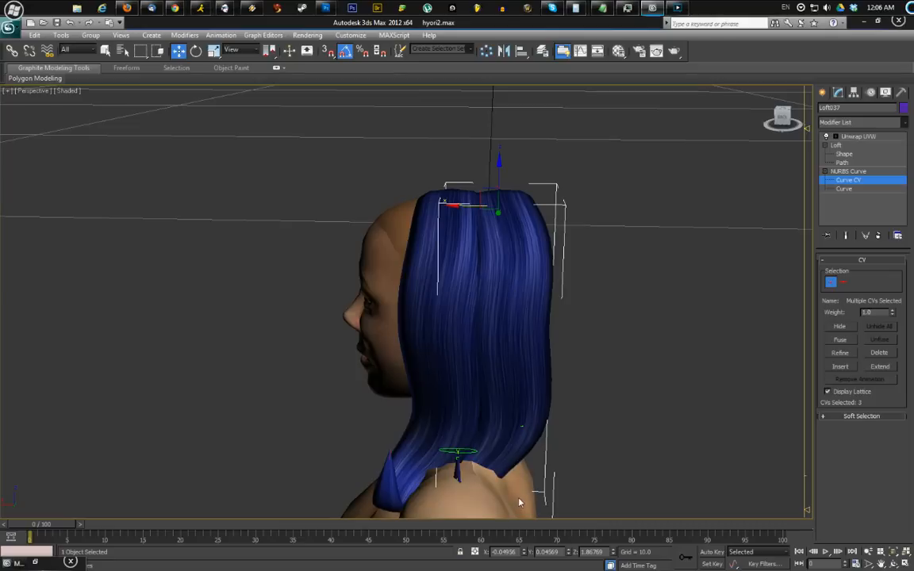
Select the seven lower curve CVs at the strand's curled tip and rotate them around the vertical axis
{"action": "left_click_drag", "start_coordinate": [443, 493], "coordinate": [513, 477]}
{"action": "middle_click_drag", "start_coordinate": [528, 445], "coordinate": [387, 244], "text": "alt"}
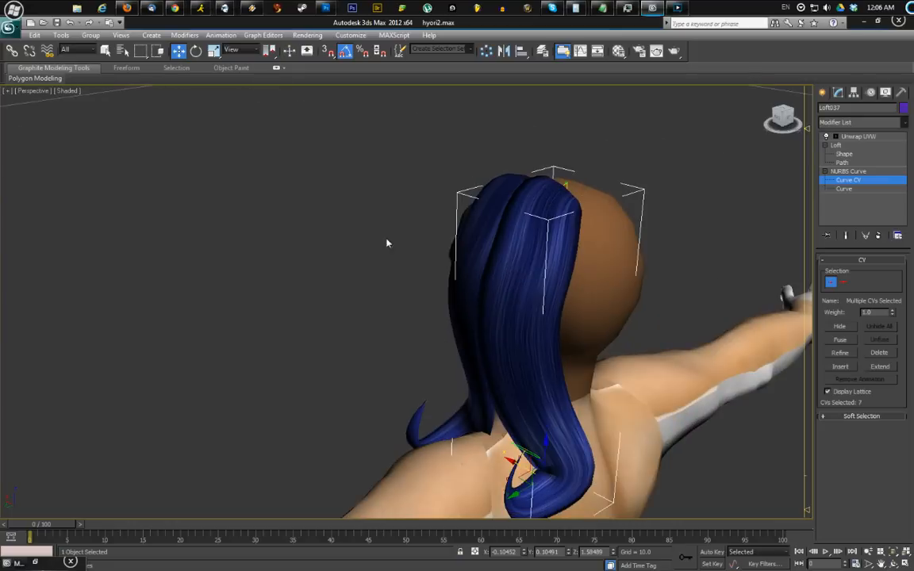
{"action": "left_click", "coordinate": [196, 50]}
{"action": "mouse_move", "coordinate": [543, 497]}
{"action": "left_mouse_down"}
{"action": "mouse_move", "coordinate": [599, 492]}
{"action": "mouse_move", "coordinate": [554, 497]}
{"action": "left_mouse_up"}
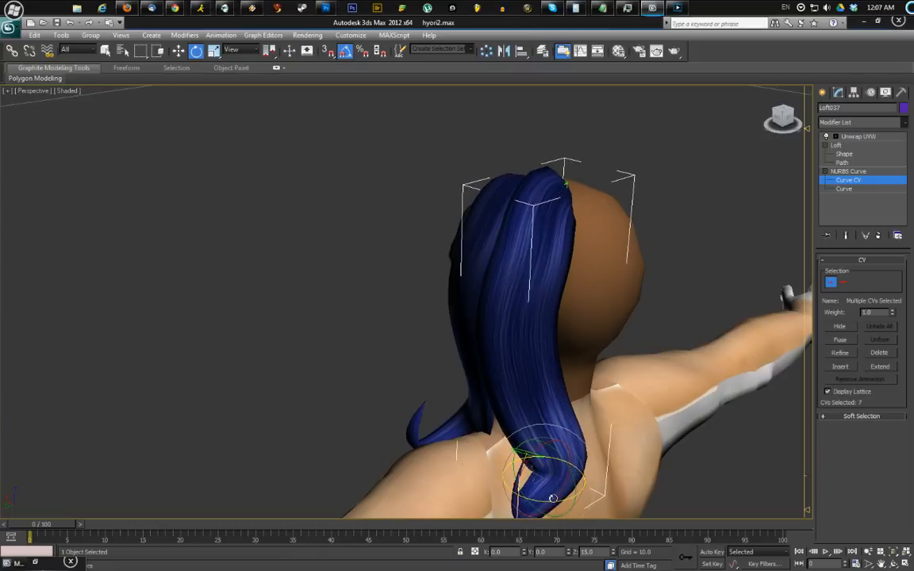
{"action": "middle_click_drag", "start_coordinate": [573, 444], "coordinate": [530, 291], "text": "alt"}
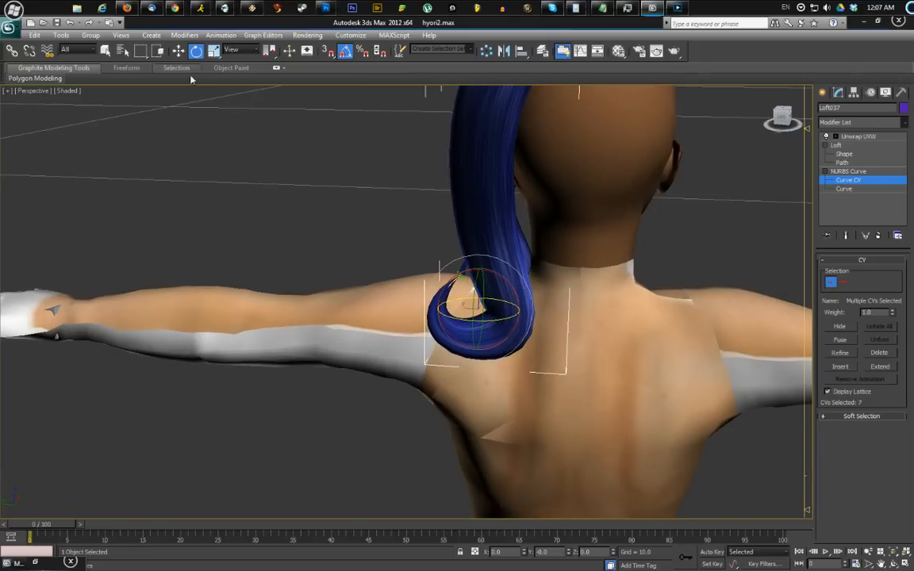
Select the six CVs at the curled tip and move them down the avatar's back, slightly away from the front
{"action": "left_click", "coordinate": [178, 51]}
{"action": "key", "text": "F3"}
{"action": "left_click", "coordinate": [541, 310]}
{"action": "left_click", "coordinate": [520, 317]}
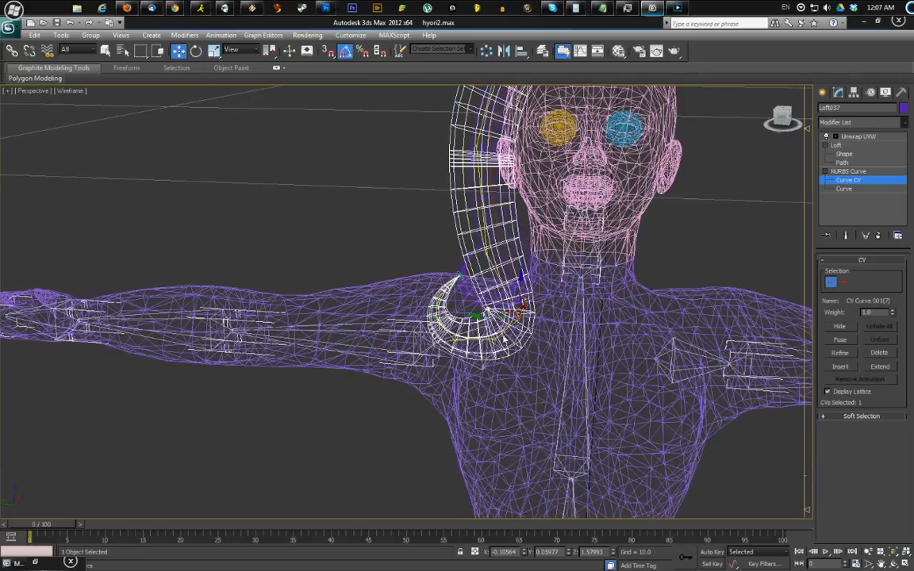
{"action": "mouse_move", "coordinate": [468, 358]}
{"action": "left_mouse_down"}
{"action": "mouse_move", "coordinate": [492, 349]}
{"action": "mouse_move", "coordinate": [449, 371]}
{"action": "left_mouse_up"}
{"action": "key", "text": "F3"}
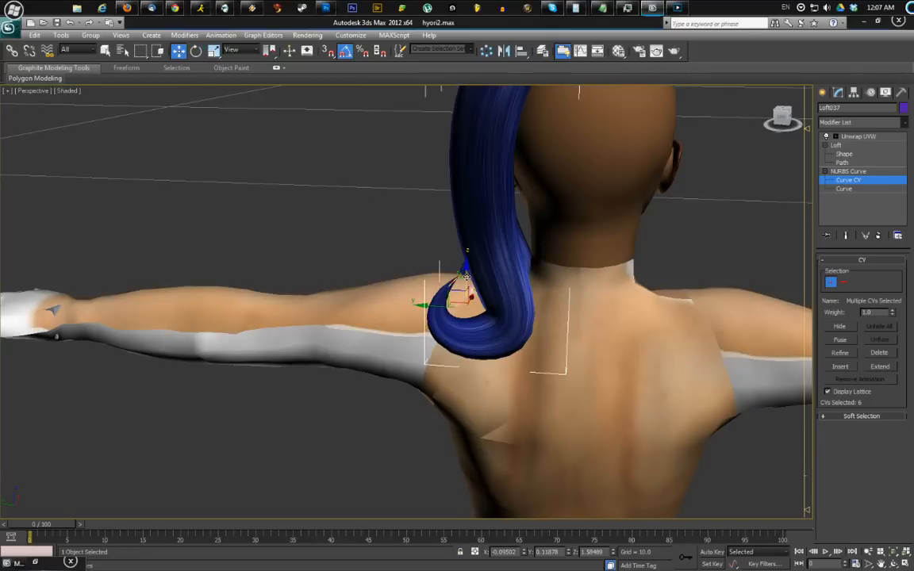
{"action": "left_click_drag", "start_coordinate": [467, 277], "coordinate": [482, 327]}
{"action": "middle_click_drag", "start_coordinate": [482, 327], "coordinate": [445, 420], "text": "alt"}
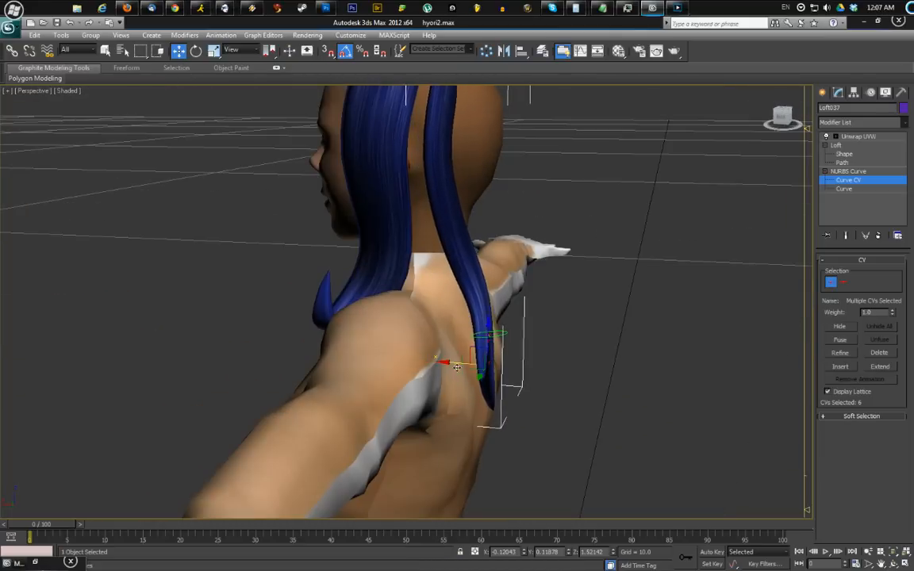
{"action": "middle_click_drag", "start_coordinate": [433, 363], "coordinate": [498, 339], "text": "alt"}
Adjust the loft's Twist curve, setting the end point to about -4 degrees and the start point to about 29 degrees
{"action": "left_click", "coordinate": [843, 162]}
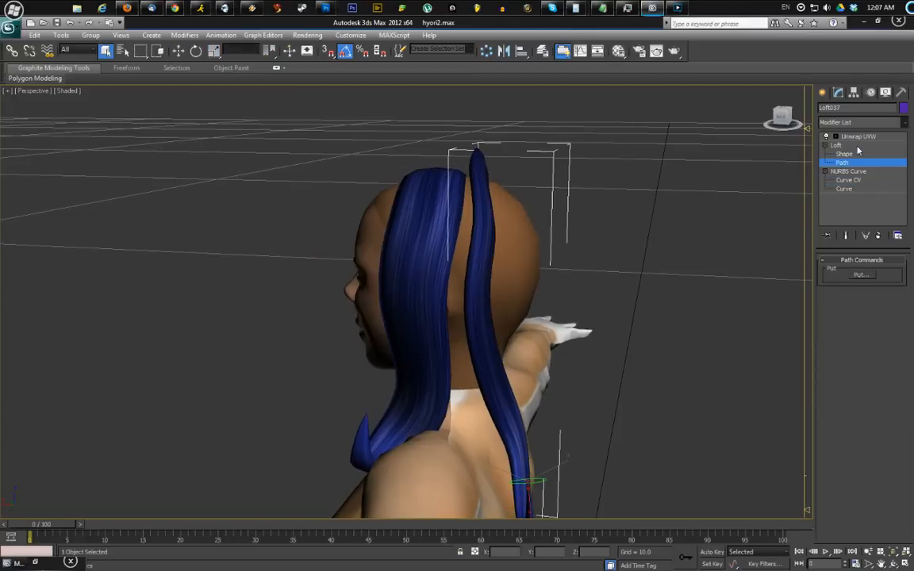
{"action": "left_click", "coordinate": [857, 146]}
{"action": "left_click", "coordinate": [855, 322]}
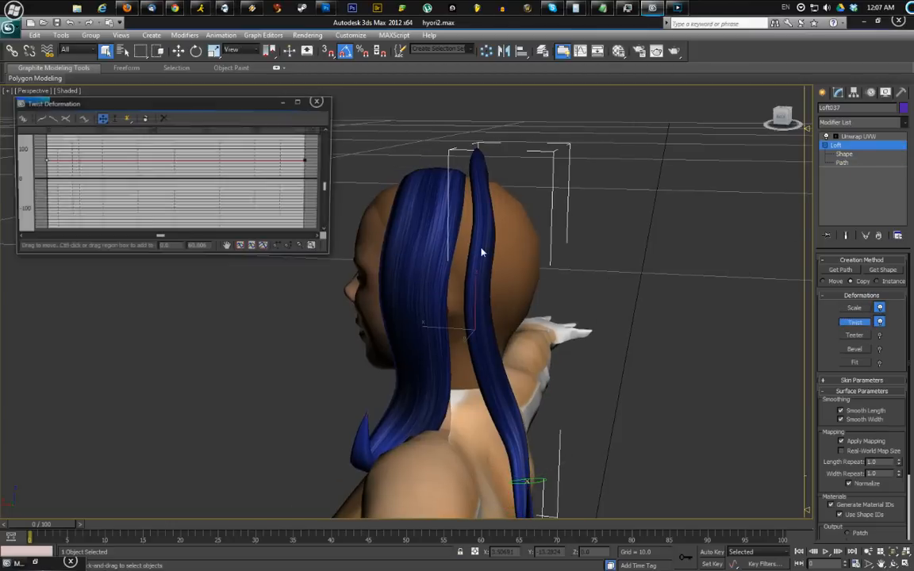
{"action": "left_click_drag", "start_coordinate": [307, 161], "coordinate": [307, 172]}
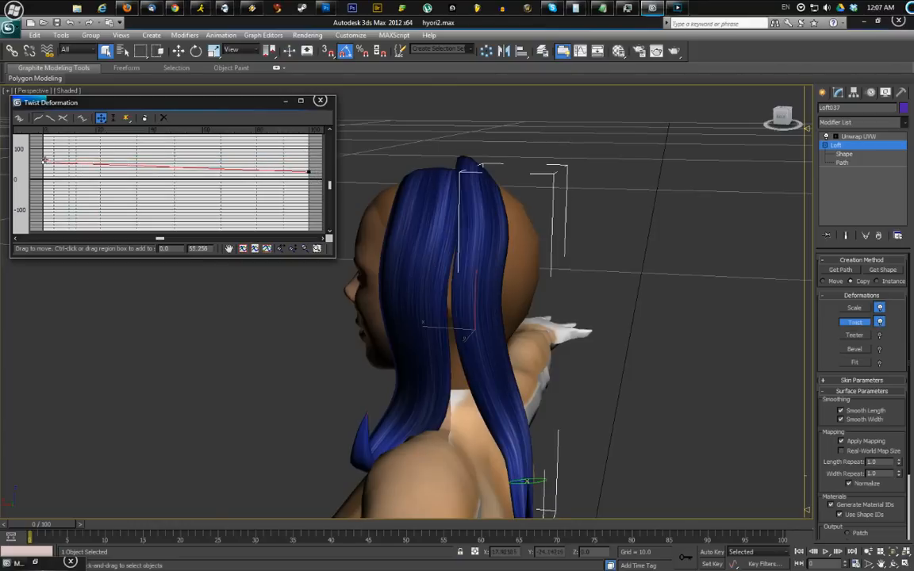
{"action": "left_click_drag", "start_coordinate": [48, 163], "coordinate": [53, 185]}
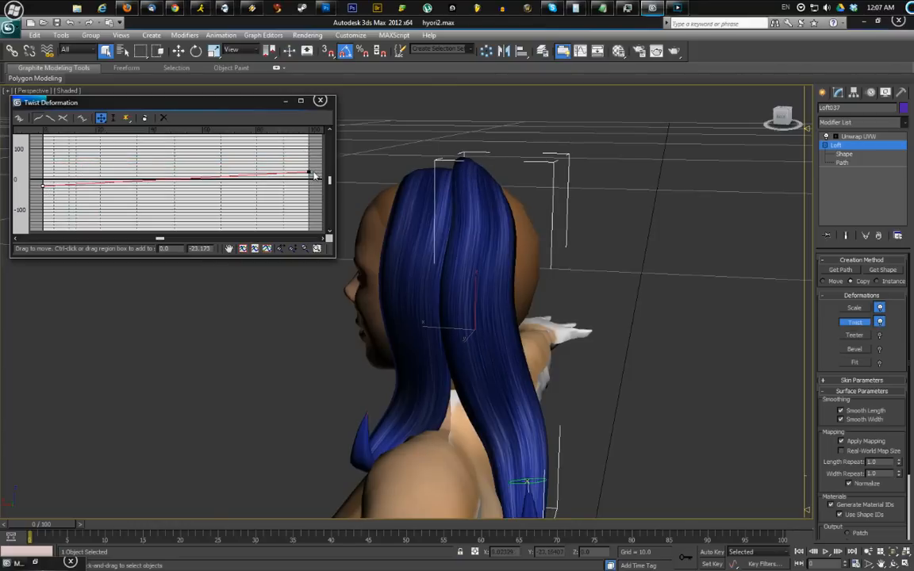
{"action": "left_click_drag", "start_coordinate": [308, 172], "coordinate": [309, 180]}
{"action": "middle_click_drag", "start_coordinate": [538, 249], "coordinate": [484, 234], "text": "alt"}
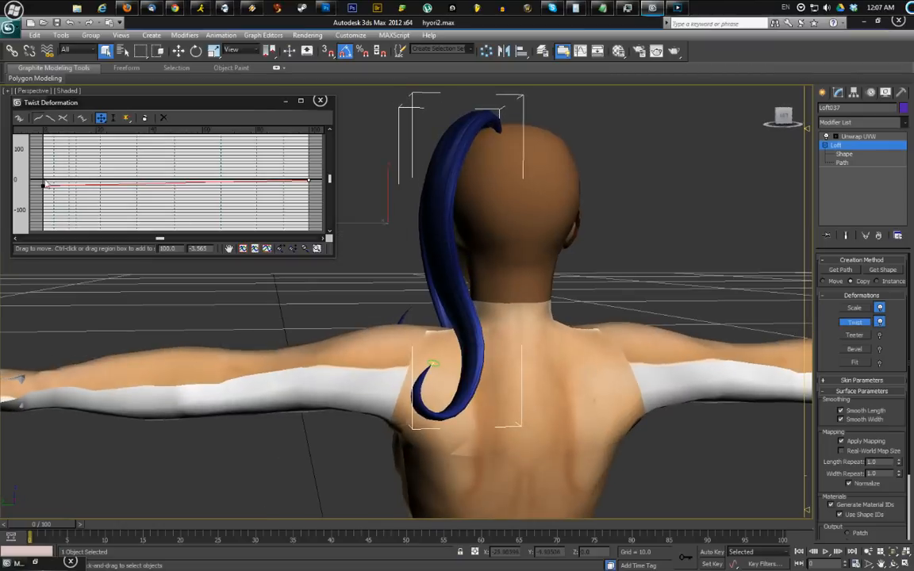
{"action": "left_click_drag", "start_coordinate": [46, 193], "coordinate": [44, 172]}
{"action": "middle_click_drag", "start_coordinate": [391, 201], "coordinate": [608, 210], "text": "alt"}
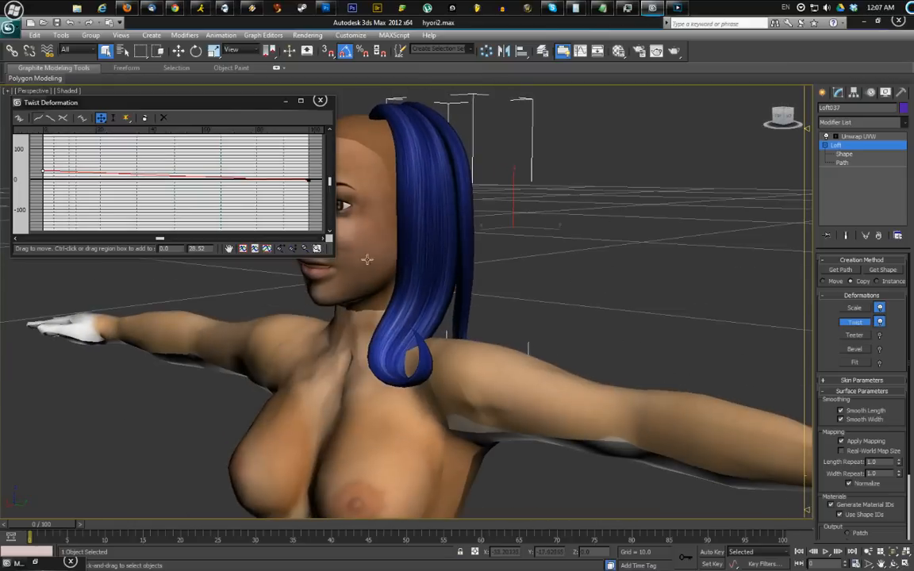
Try inserting a control point near the middle of the Twist curve and raising it to about 130 degrees
{"action": "left_click", "coordinate": [126, 117]}
{"action": "left_click", "coordinate": [158, 175]}
{"action": "left_click", "coordinate": [104, 121]}
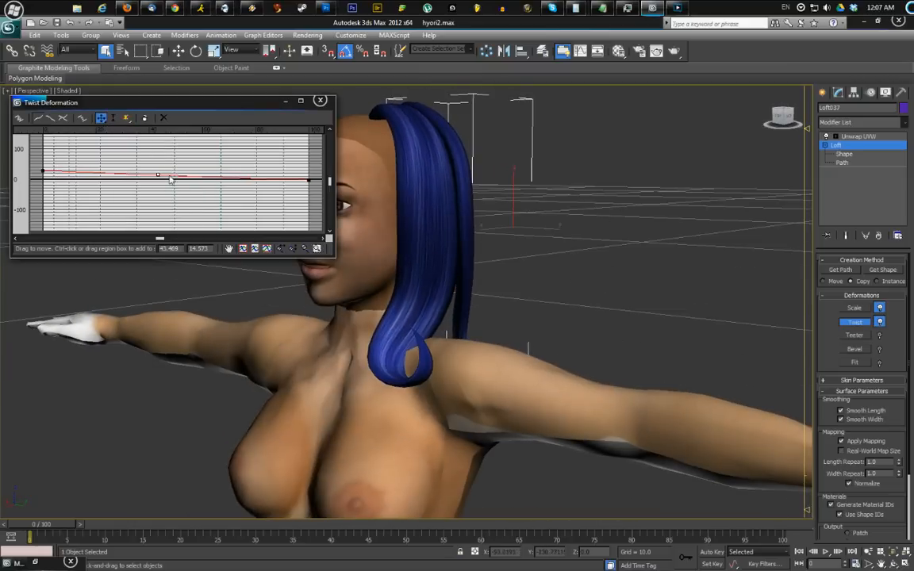
{"action": "left_click_drag", "start_coordinate": [158, 175], "coordinate": [169, 140]}
{"action": "middle_click_drag", "start_coordinate": [392, 189], "coordinate": [342, 226], "text": "alt"}
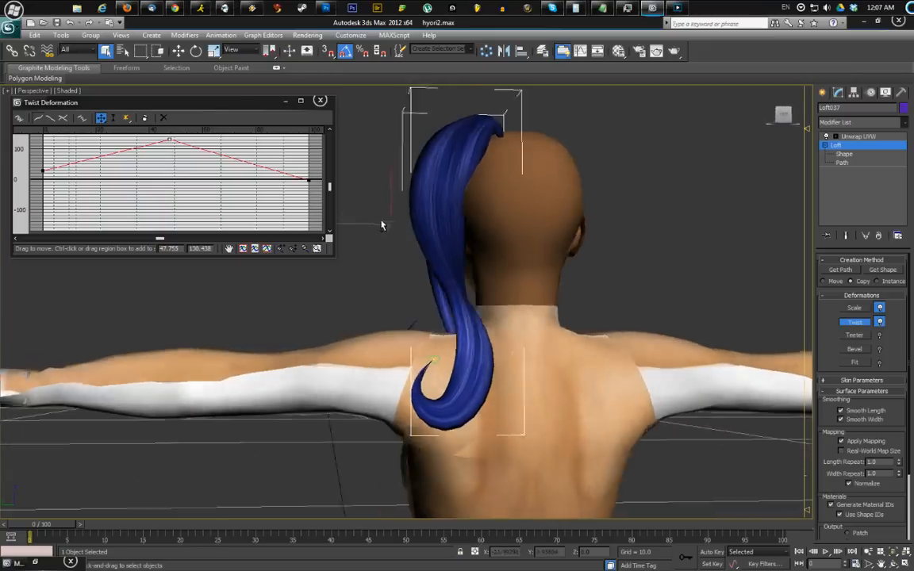
Try the middle Twist point as Bezier-Smooth lowered to about -64 degrees, and delete that point
{"action": "right_click", "coordinate": [166, 144]}
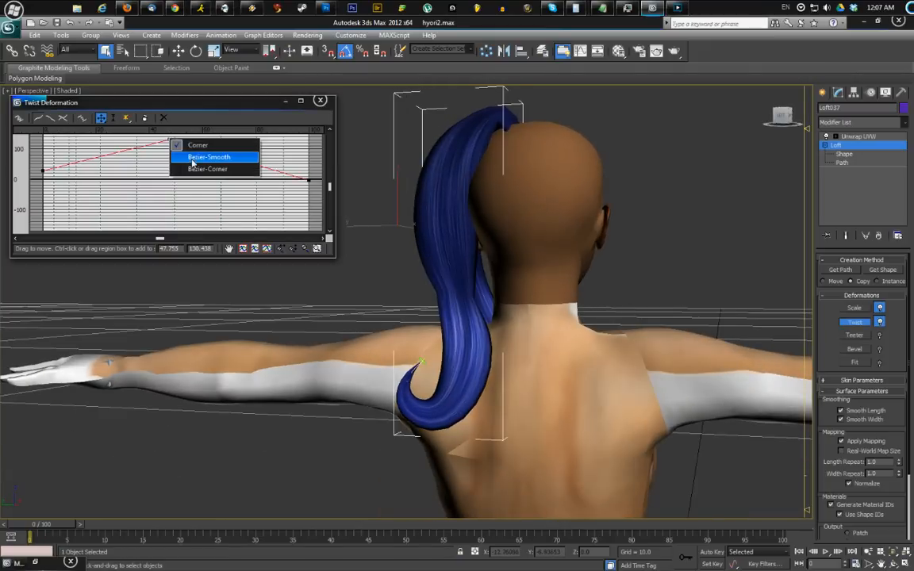
{"action": "left_click", "coordinate": [169, 141]}
{"action": "left_click_drag", "start_coordinate": [169, 140], "coordinate": [180, 196]}
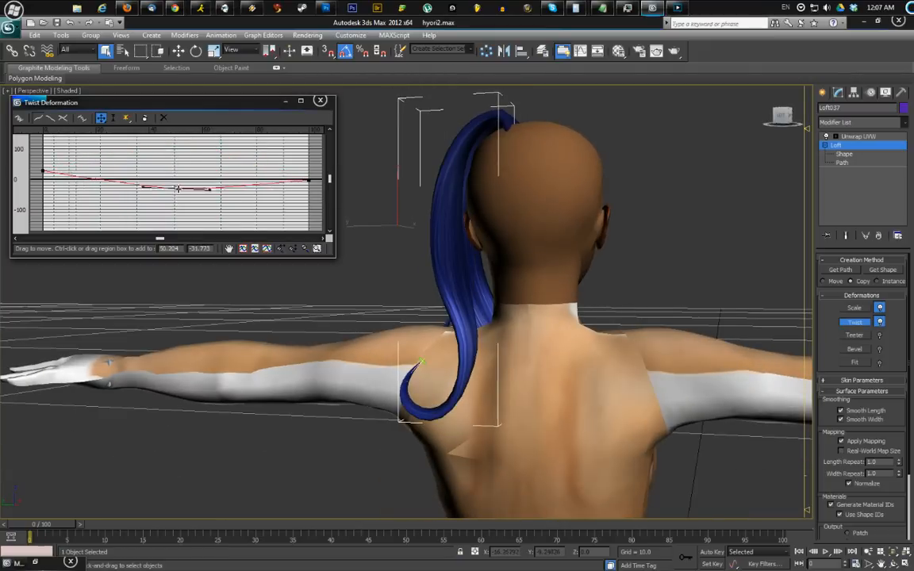
{"action": "middle_click_drag", "start_coordinate": [500, 228], "coordinate": [636, 241], "text": "alt"}
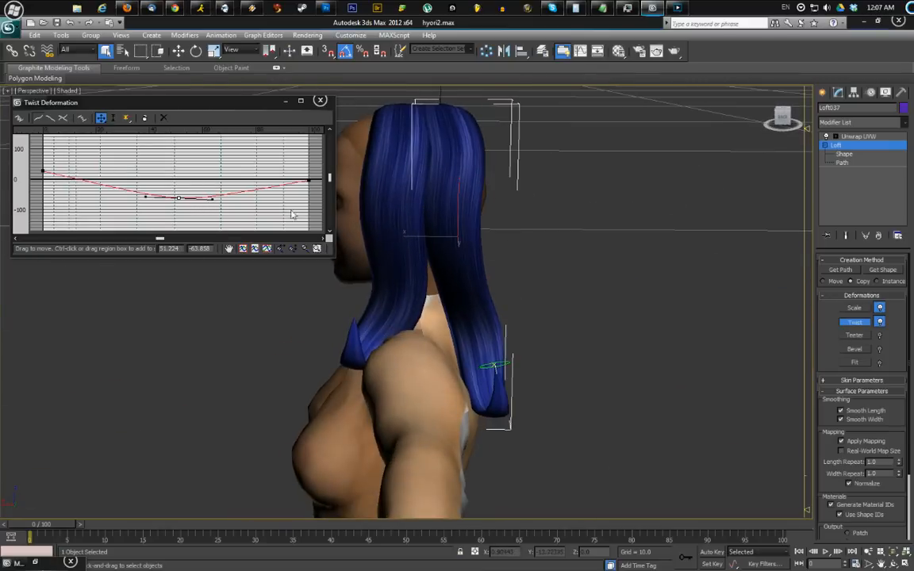
{"action": "key", "text": "Delete"}
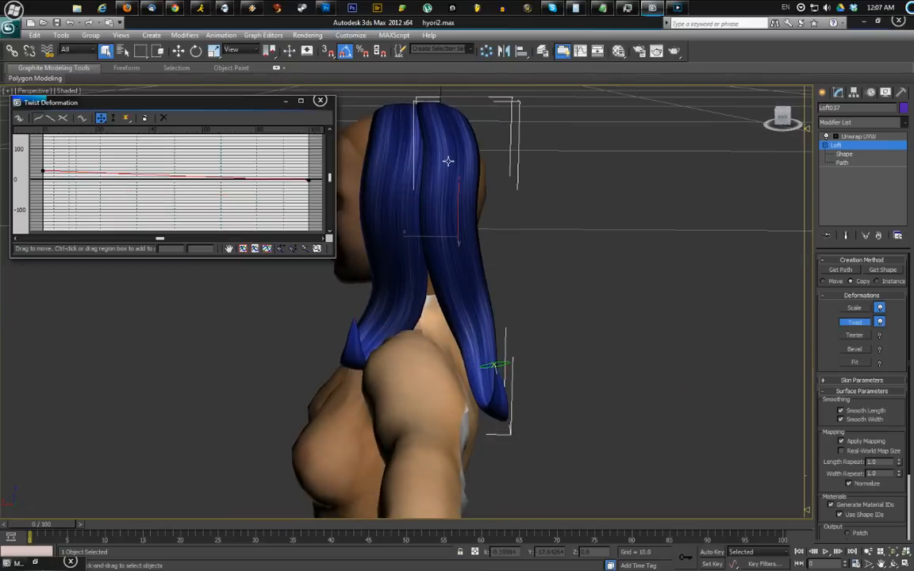
{"action": "middle_click_drag", "start_coordinate": [448, 161], "coordinate": [512, 164], "text": "alt"}
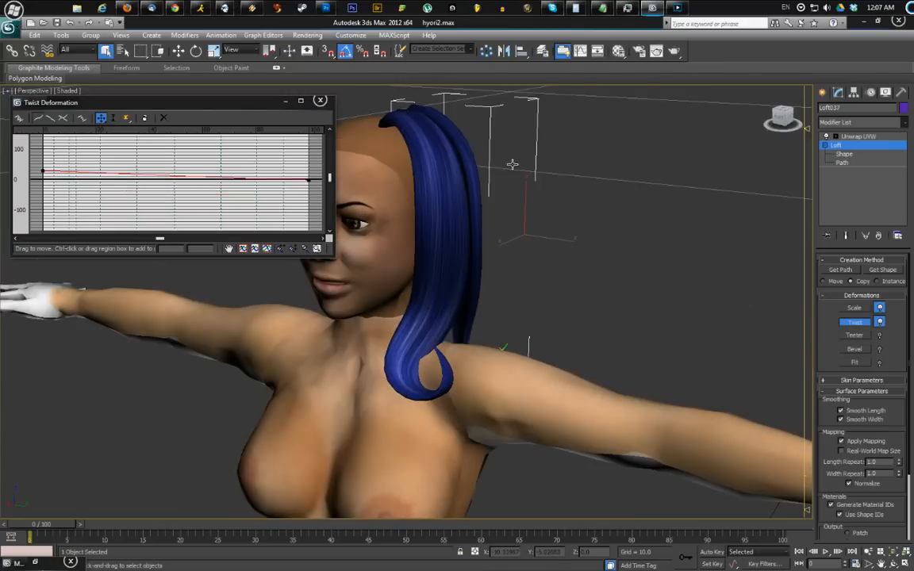
Close the Twist Deformation window and examine the strand's UV layout and the loft's Skin Parameters
{"action": "left_click", "coordinate": [320, 99]}
{"action": "left_click", "coordinate": [858, 136]}
{"action": "middle_click_drag", "start_coordinate": [692, 184], "coordinate": [418, 164], "text": "alt"}
{"action": "left_click", "coordinate": [862, 386]}
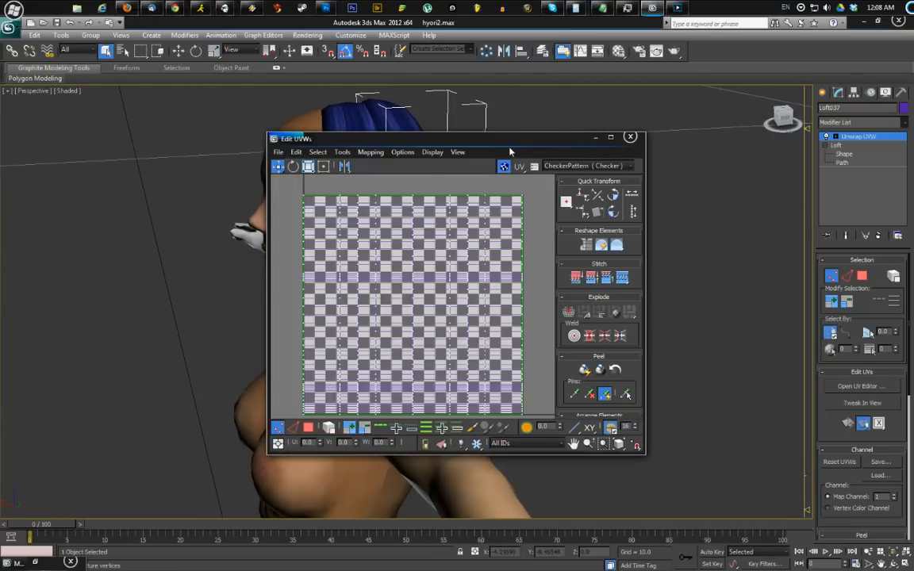
{"action": "left_click_drag", "start_coordinate": [509, 150], "coordinate": [254, 126]}
{"action": "middle_click_drag", "start_coordinate": [301, 174], "coordinate": [300, 157]}
{"action": "middle_click_drag", "start_coordinate": [463, 198], "coordinate": [530, 198]}
{"action": "left_click", "coordinate": [858, 148]}
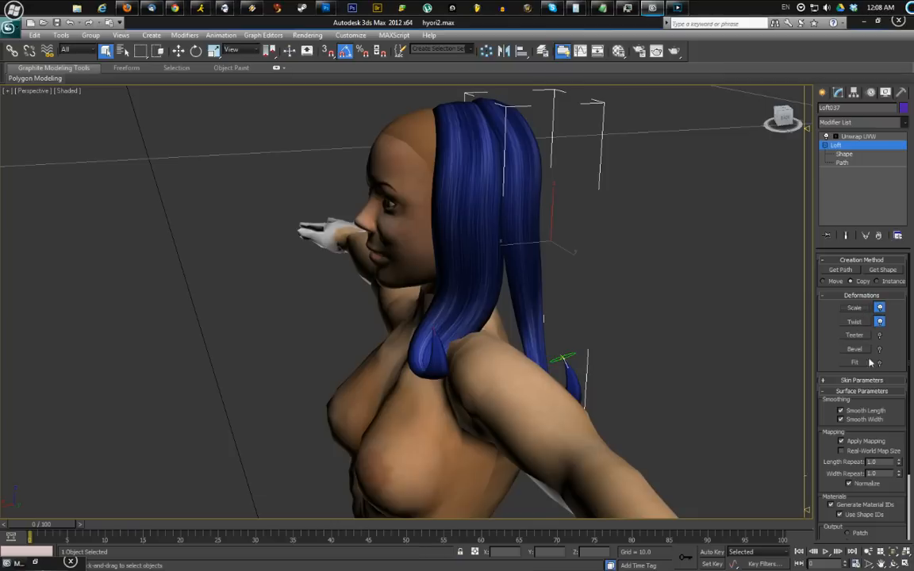
{"action": "left_click", "coordinate": [867, 380]}
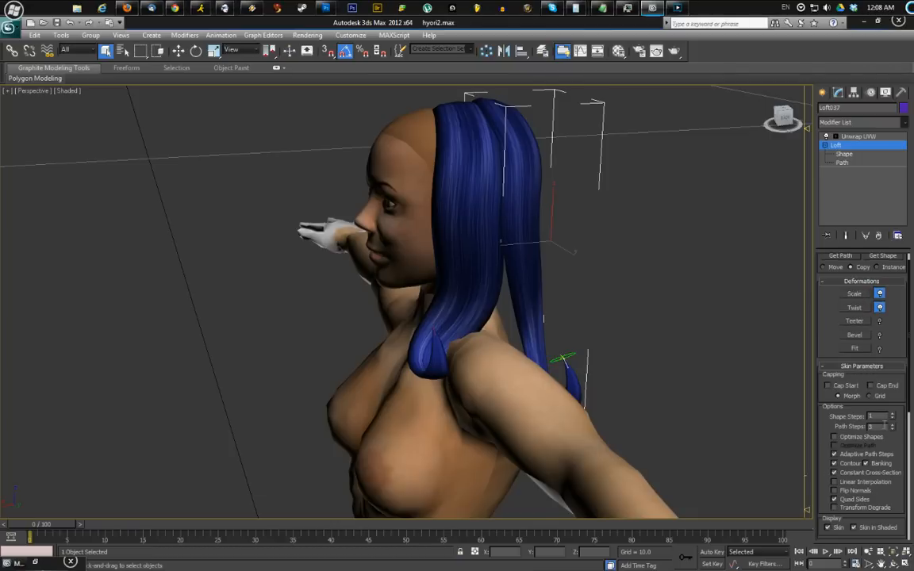
Reopen the strand's UV editor from Unwrap UVW and select all UV vertices in Freeform Mode
{"action": "left_click", "coordinate": [864, 136]}
{"action": "left_click", "coordinate": [859, 386]}
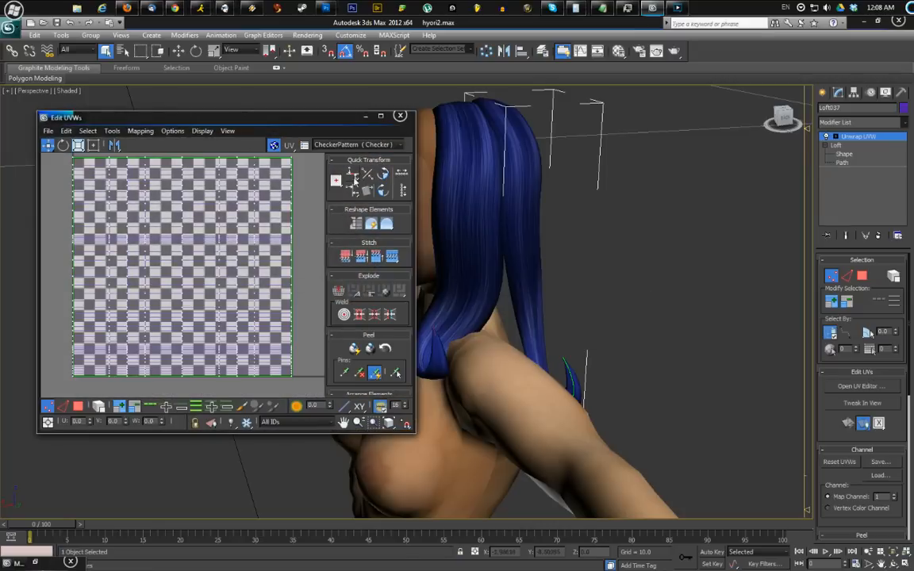
{"action": "middle_click_drag", "start_coordinate": [310, 162], "coordinate": [307, 174]}
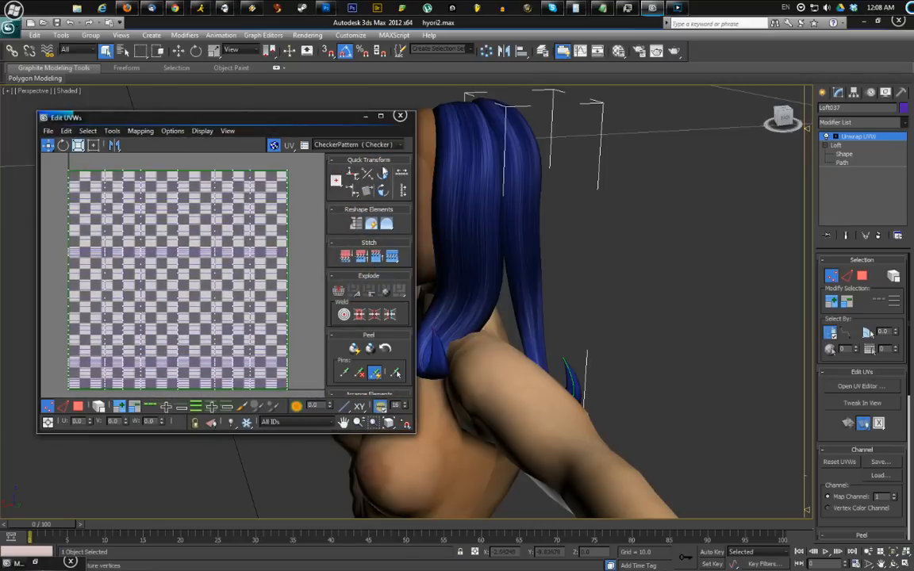
{"action": "middle_click_drag", "start_coordinate": [269, 217], "coordinate": [270, 209]}
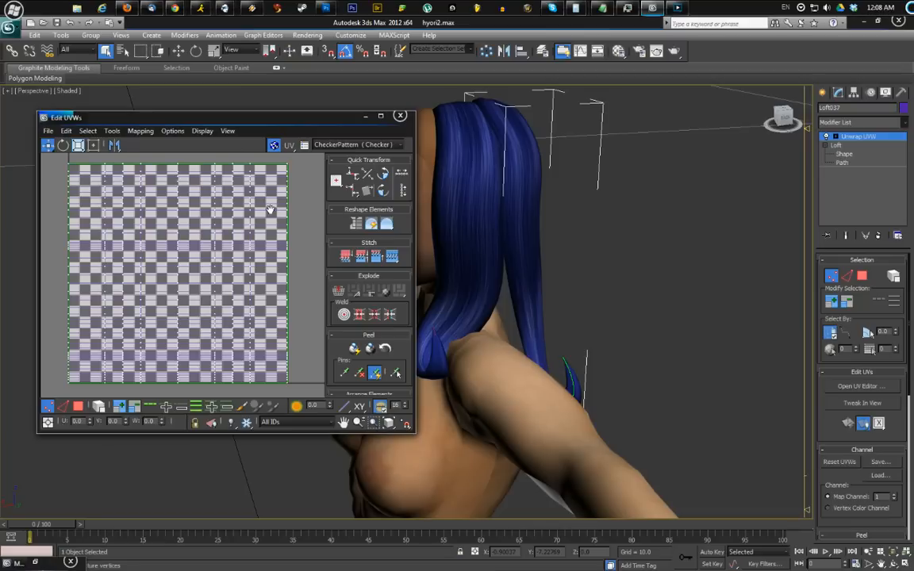
{"action": "left_click", "coordinate": [94, 146]}
{"action": "key", "text": "ctrl+a"}
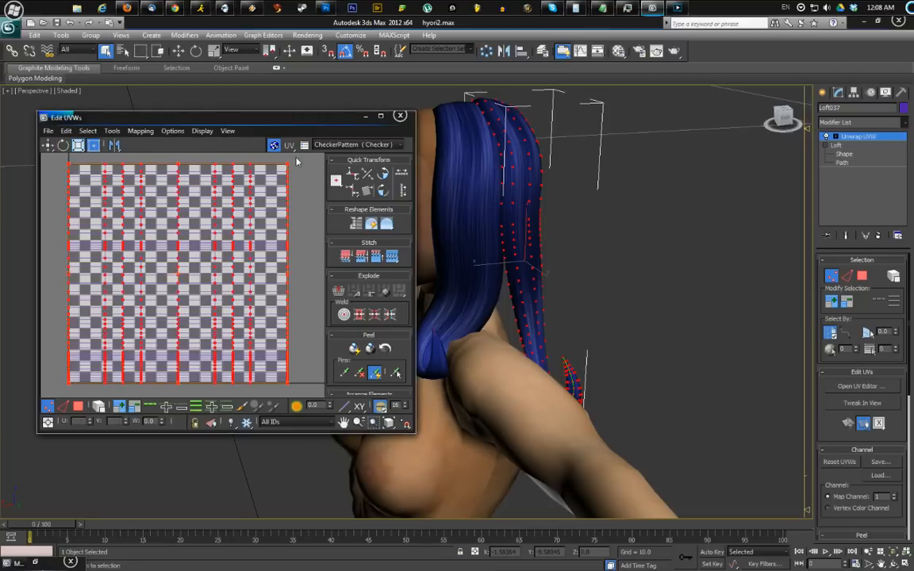
{"action": "middle_click_drag", "start_coordinate": [528, 131], "coordinate": [457, 189], "text": "alt"}
{"action": "scroll", "coordinate": [510, 157], "scroll_direction": "up", "scroll_amount": 2}
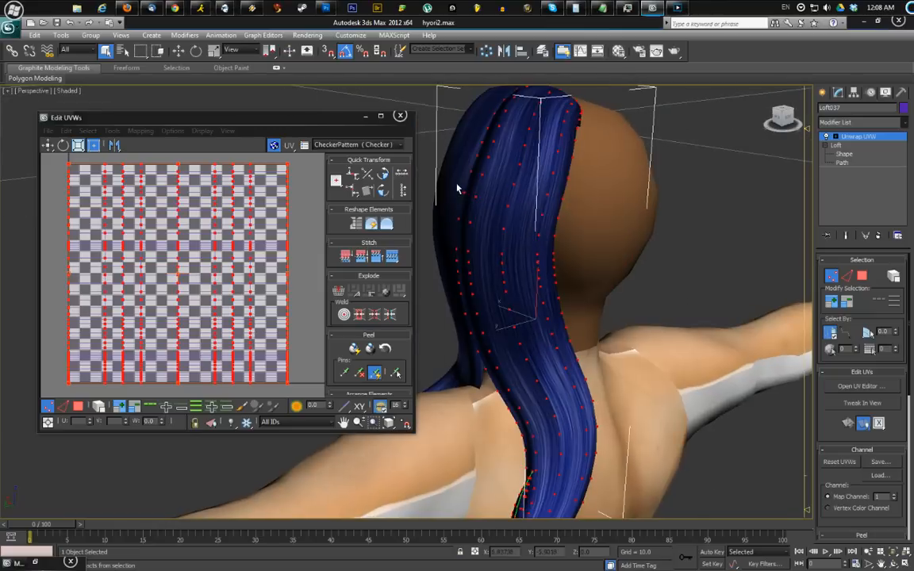
{"action": "middle_click_drag", "start_coordinate": [303, 192], "coordinate": [302, 189]}
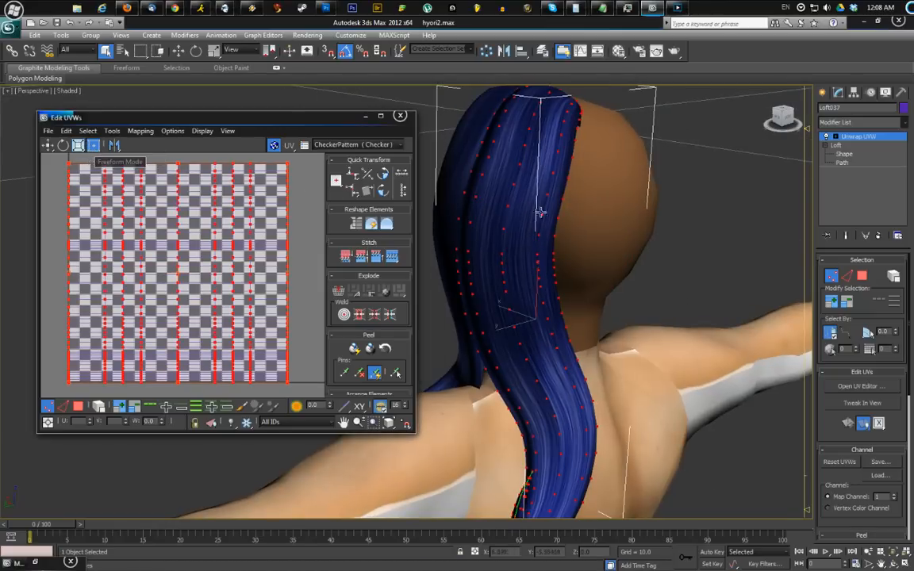
{"action": "middle_click_drag", "start_coordinate": [584, 232], "coordinate": [573, 226]}
Try shifting the selected UVs diagonally and stretching them horizontally over the texture
{"action": "left_click_drag", "start_coordinate": [198, 242], "coordinate": [216, 253]}
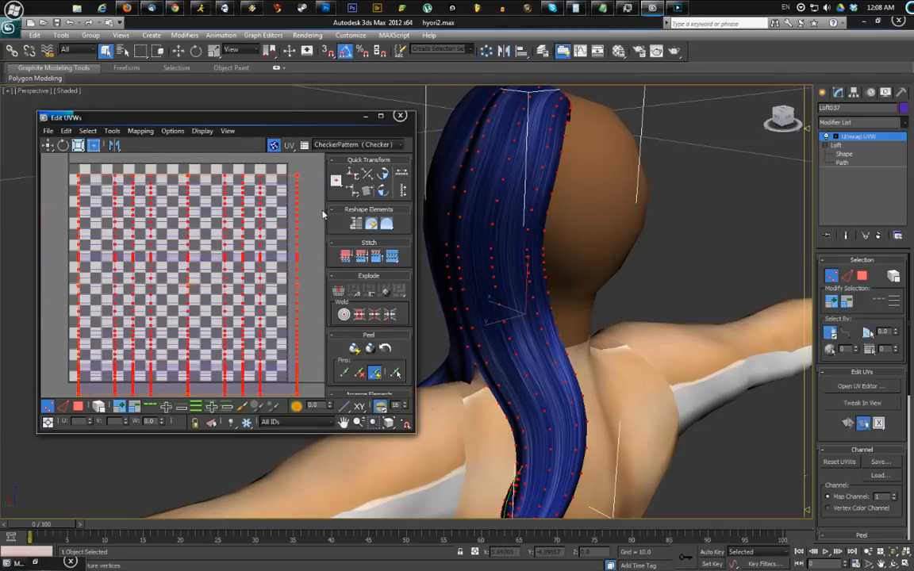
{"action": "left_click_drag", "start_coordinate": [323, 214], "coordinate": [316, 214]}
{"action": "mouse_move", "coordinate": [287, 163]}
{"action": "left_mouse_down", "text": "shift"}
{"action": "mouse_move", "coordinate": [196, 177]}
{"action": "mouse_move", "coordinate": [109, 172]}
{"action": "mouse_move", "coordinate": [441, 178]}
{"action": "mouse_move", "coordinate": [264, 183]}
{"action": "mouse_move", "coordinate": [301, 302]}
{"action": "mouse_move", "coordinate": [299, 171]}
{"action": "left_mouse_up", "text": "shift"}
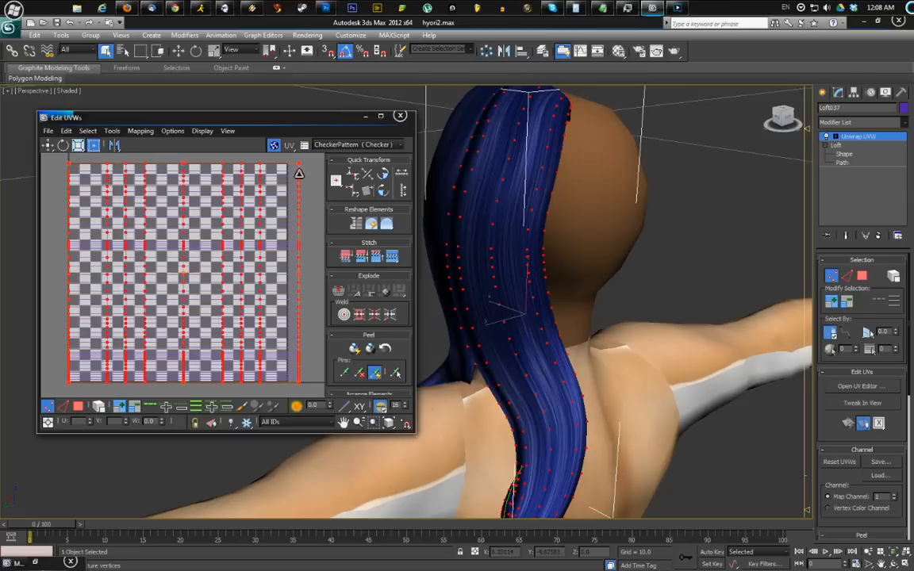
{"action": "right_click", "coordinate": [299, 174]}
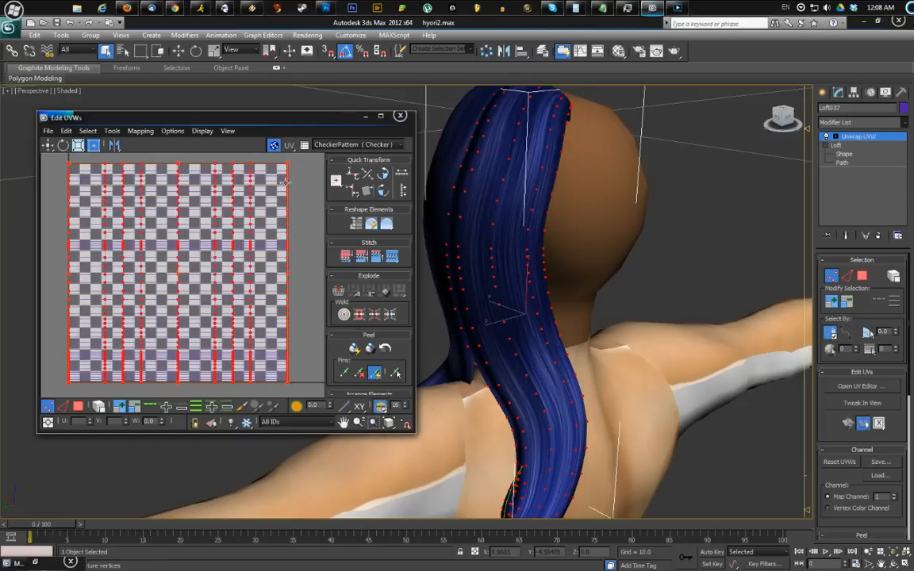
Try rotating all of the strand's UVs a quarter turn, check the hair texture, and undo the rotation
{"action": "middle_click_drag", "start_coordinate": [291, 179], "coordinate": [281, 223]}
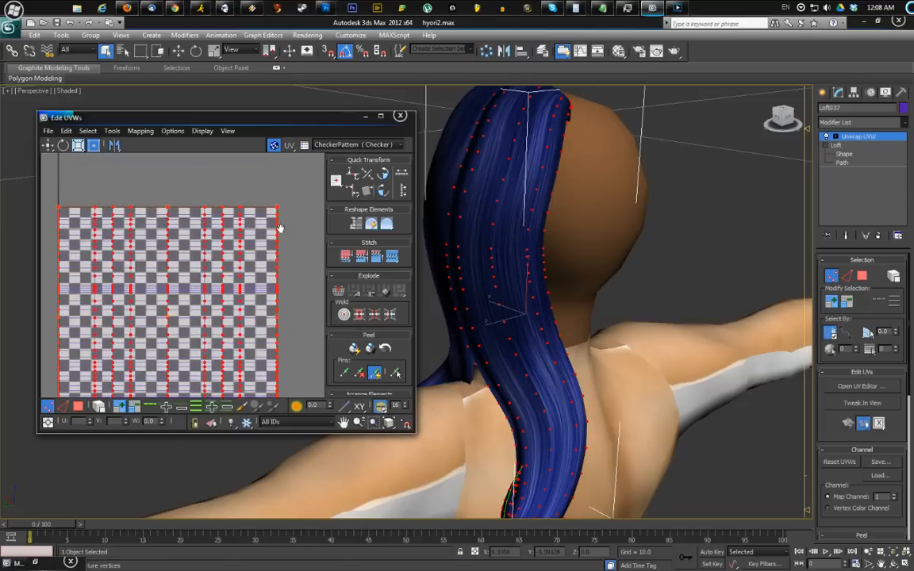
{"action": "left_click", "coordinate": [276, 192]}
{"action": "left_click", "coordinate": [275, 210]}
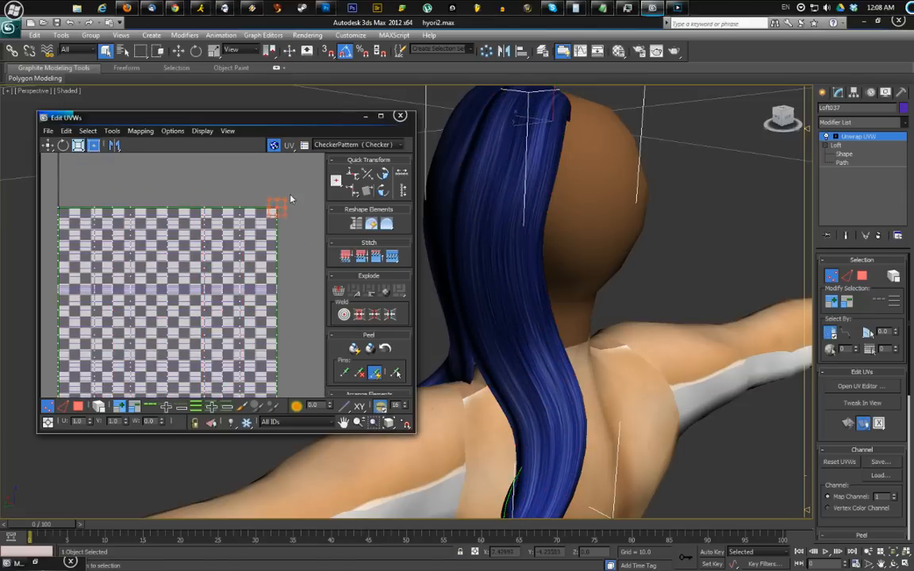
{"action": "key", "text": "ctrl+a"}
{"action": "left_click", "coordinate": [62, 146]}
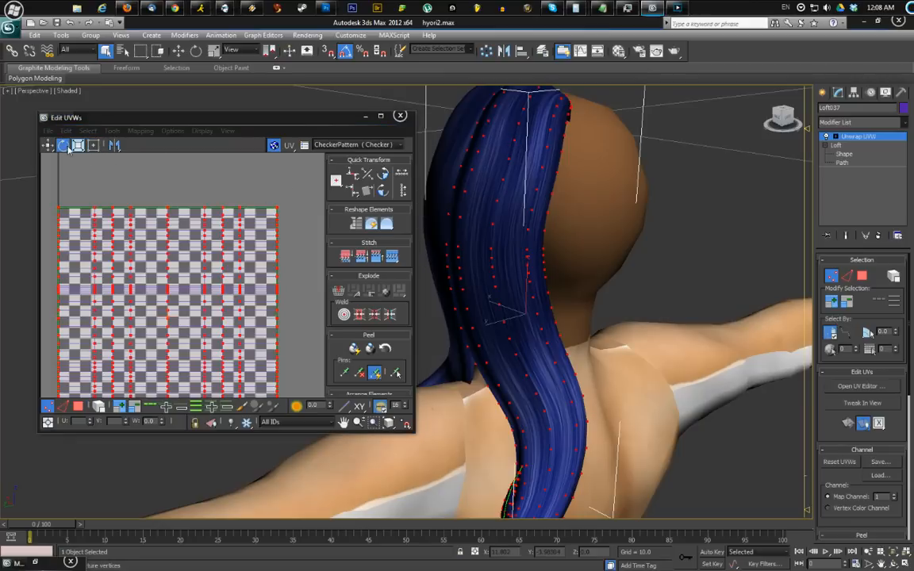
{"action": "middle_click_drag", "start_coordinate": [212, 223], "coordinate": [217, 207]}
{"action": "left_click_drag", "start_coordinate": [206, 192], "coordinate": [302, 321]}
{"action": "middle_click_drag", "start_coordinate": [493, 323], "coordinate": [532, 295], "text": "alt"}
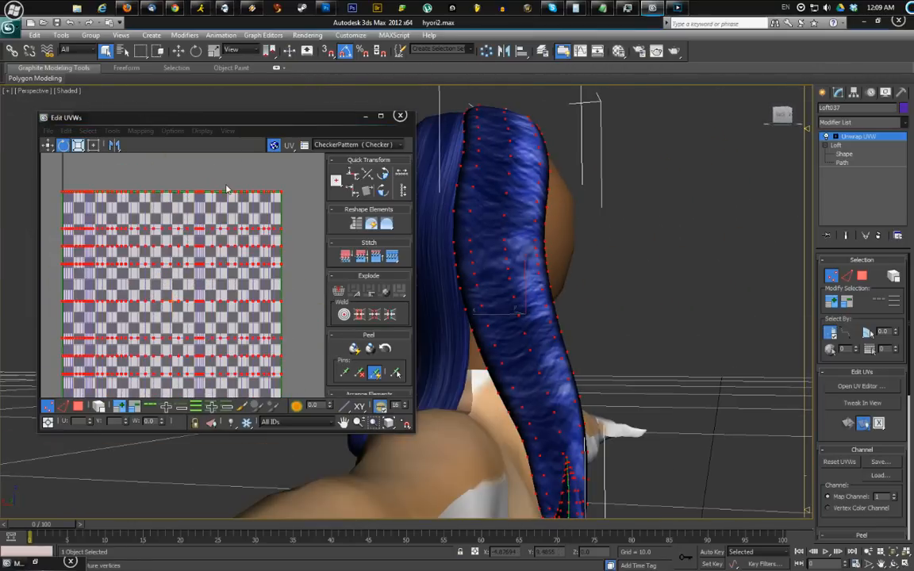
{"action": "left_click", "coordinate": [227, 190]}
{"action": "key", "text": "ctrl+z"}
{"action": "left_click", "coordinate": [96, 149]}
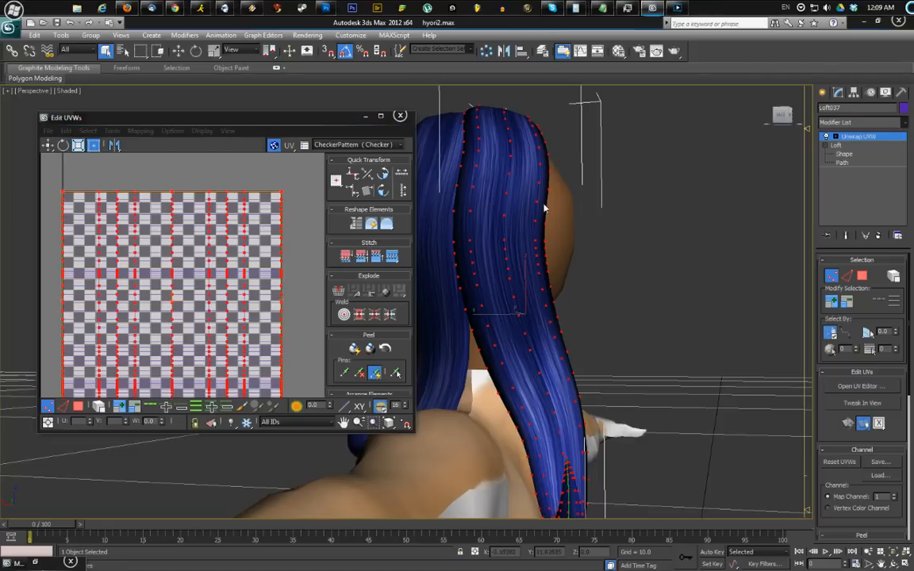
Examine from several angles how the hair texture runs along the wide strand and its neighbour
{"action": "middle_click_drag", "start_coordinate": [550, 228], "coordinate": [528, 179]}
{"action": "middle_click_drag", "start_coordinate": [215, 208], "coordinate": [217, 183]}
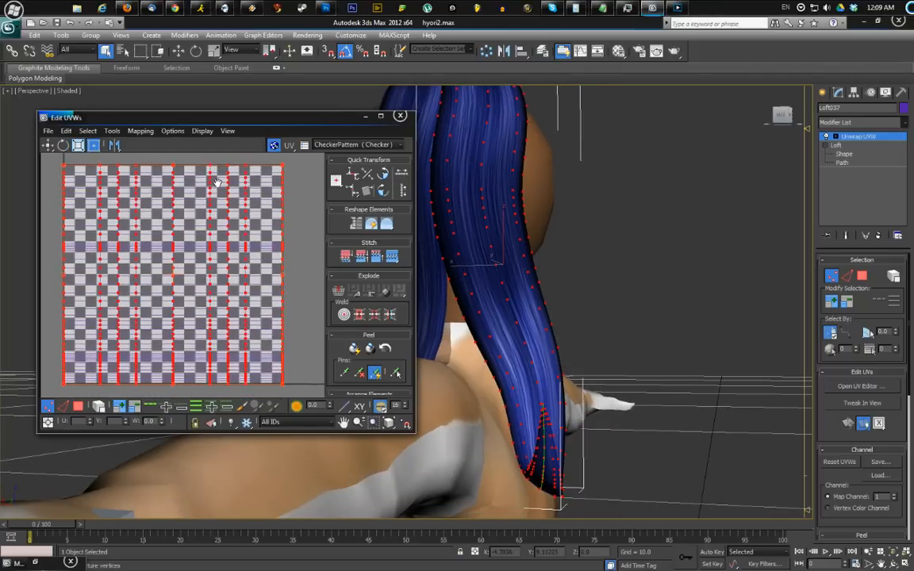
{"action": "mouse_move", "coordinate": [504, 173]}
{"action": "middle_mouse_down", "text": "alt"}
{"action": "mouse_move", "coordinate": [466, 191]}
{"action": "mouse_move", "coordinate": [457, 179]}
{"action": "mouse_move", "coordinate": [474, 200]}
{"action": "mouse_move", "coordinate": [516, 188]}
{"action": "middle_mouse_up", "text": "alt"}
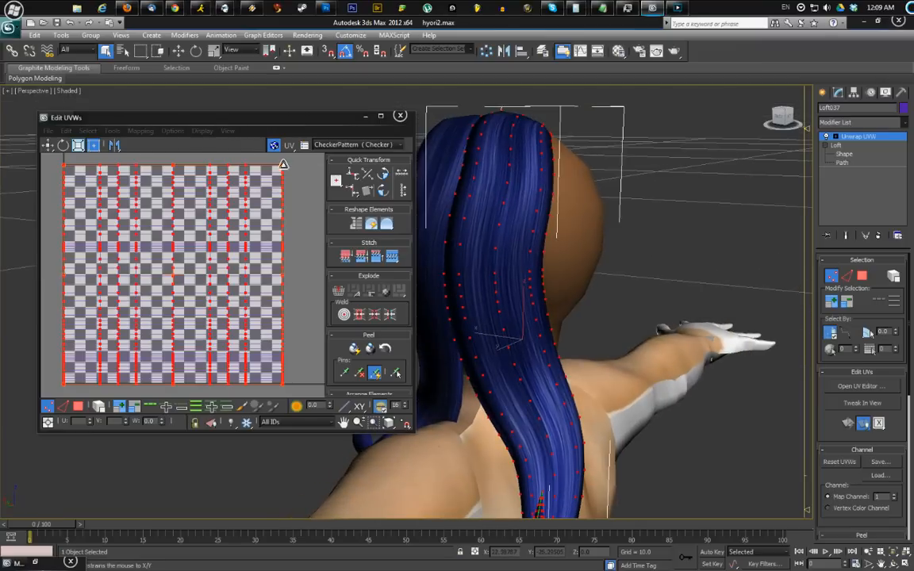
{"action": "mouse_move", "coordinate": [283, 164]}
{"action": "left_mouse_down"}
{"action": "mouse_move", "coordinate": [299, 165]}
{"action": "mouse_move", "coordinate": [284, 166]}
{"action": "left_mouse_up"}
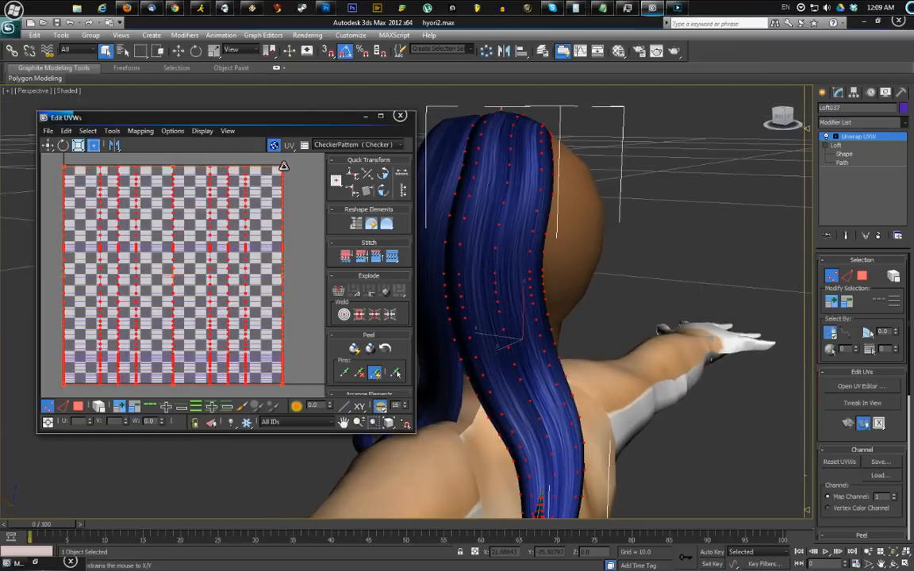
{"action": "scroll", "coordinate": [504, 196], "scroll_direction": "up", "scroll_amount": 5}
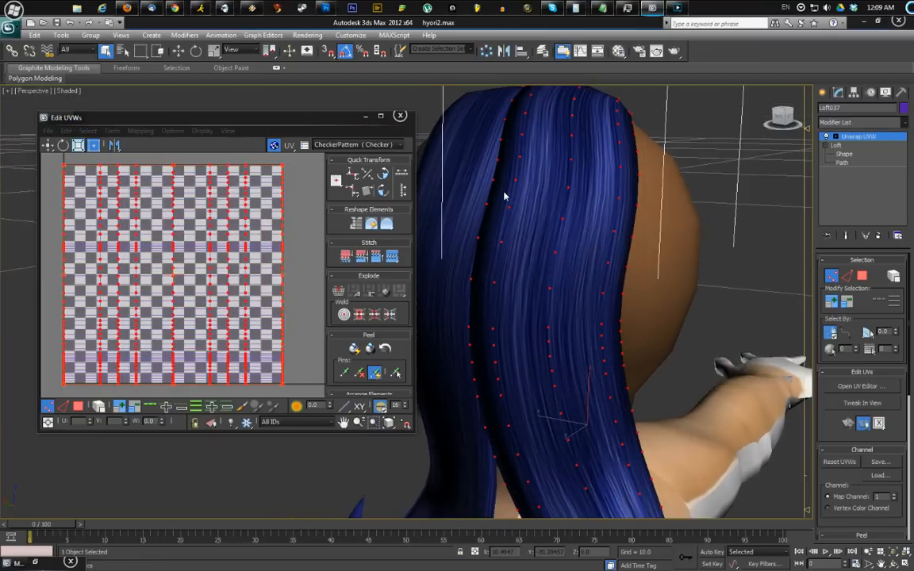
{"action": "middle_click_drag", "start_coordinate": [521, 204], "coordinate": [558, 226]}
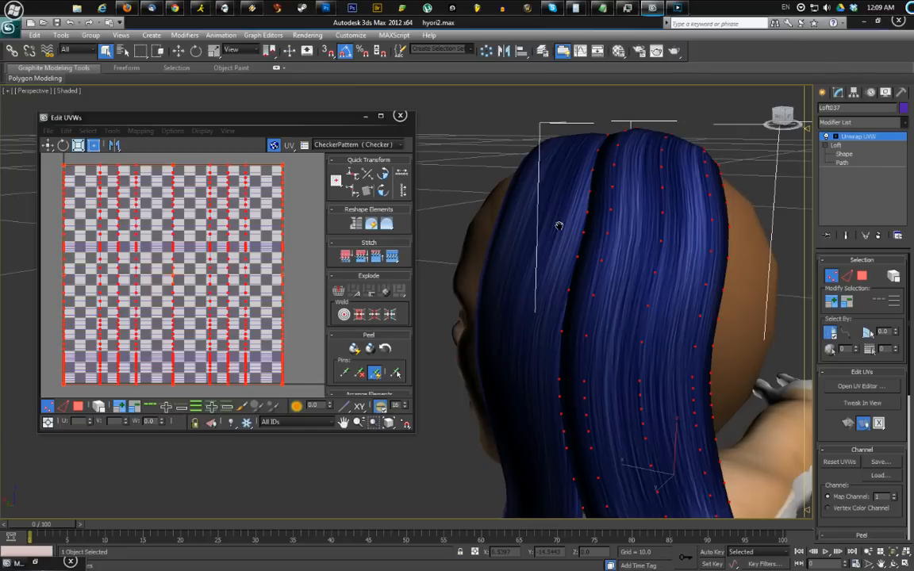
{"action": "middle_click_drag", "start_coordinate": [623, 250], "coordinate": [552, 203], "text": "alt"}
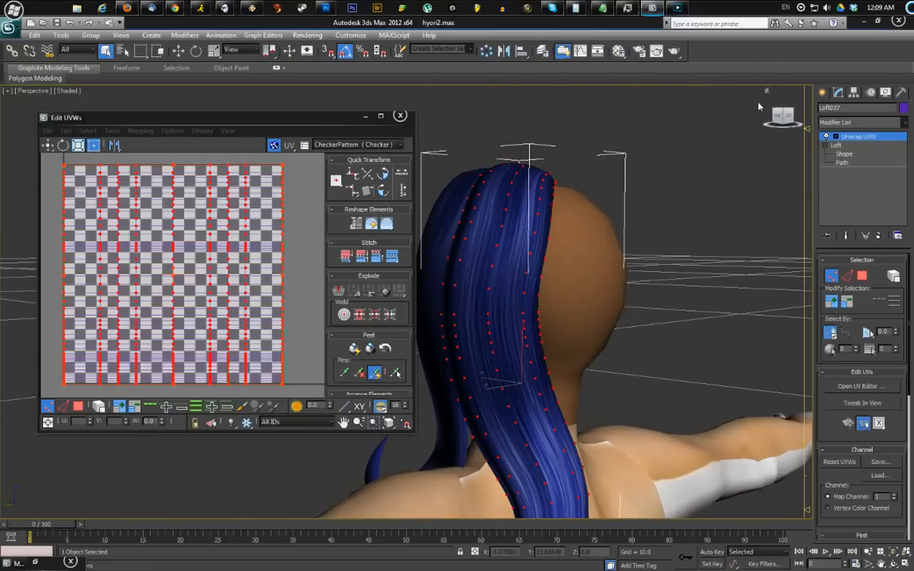
{"action": "middle_click_drag", "start_coordinate": [477, 238], "coordinate": [573, 237], "text": "alt"}
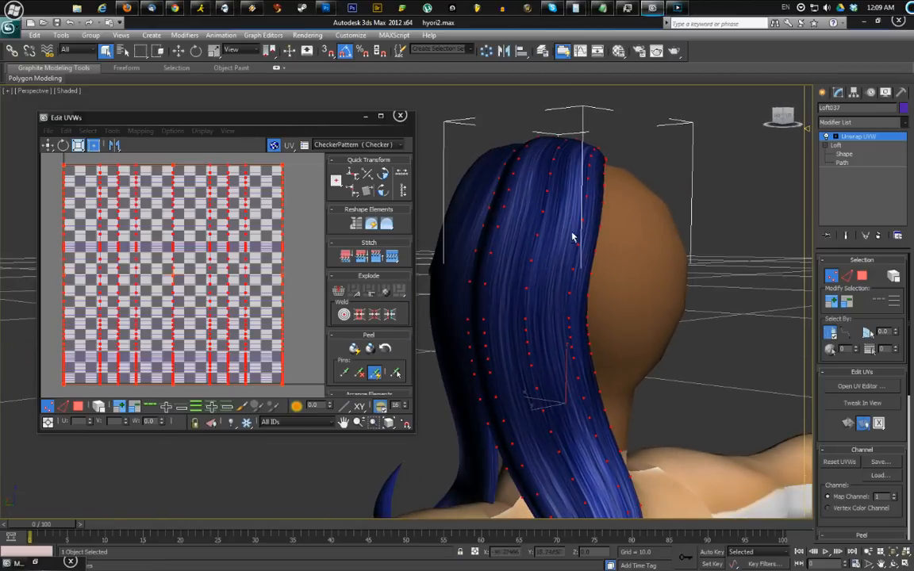
Set the length of the Ellipse used as the loft's shape to 0.01 to make the strand thin
{"action": "left_click", "coordinate": [845, 147]}
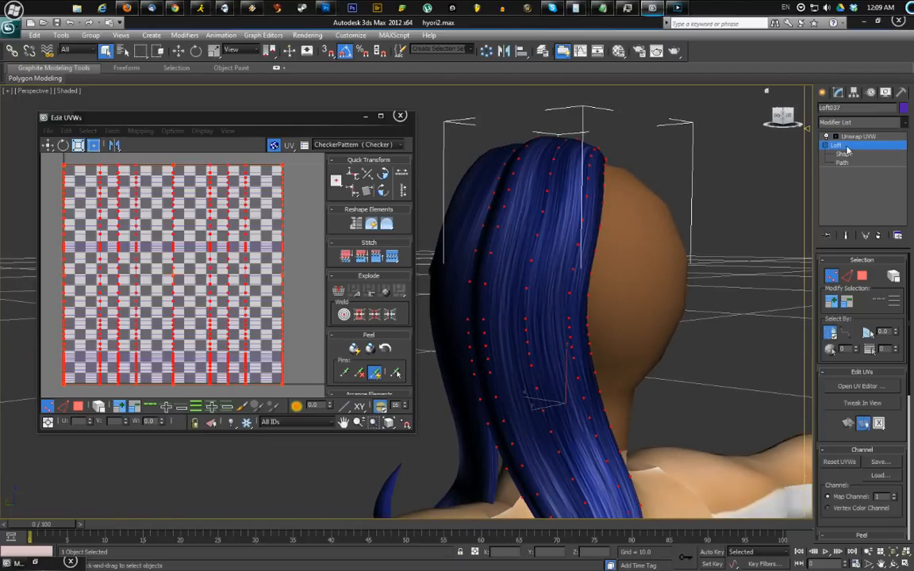
{"action": "left_click", "coordinate": [844, 153]}
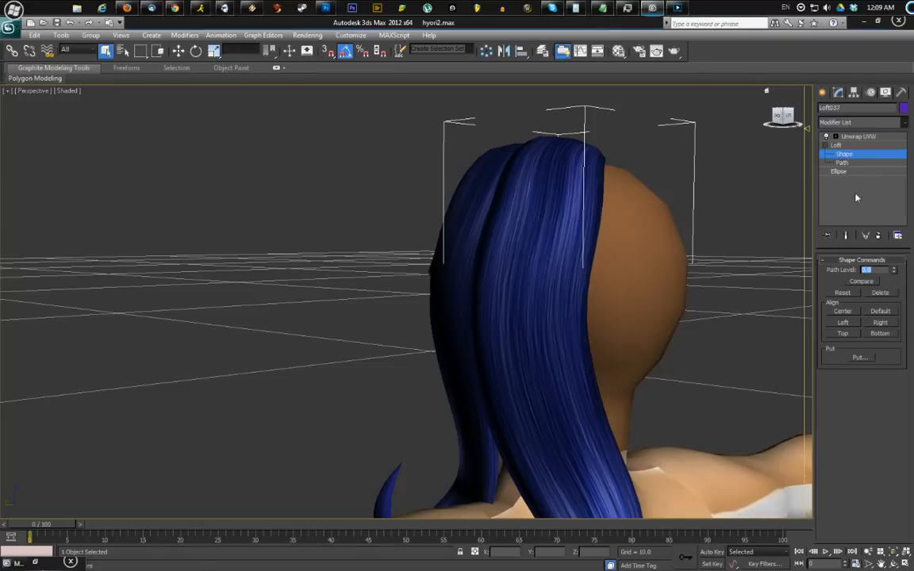
{"action": "left_click", "coordinate": [849, 172]}
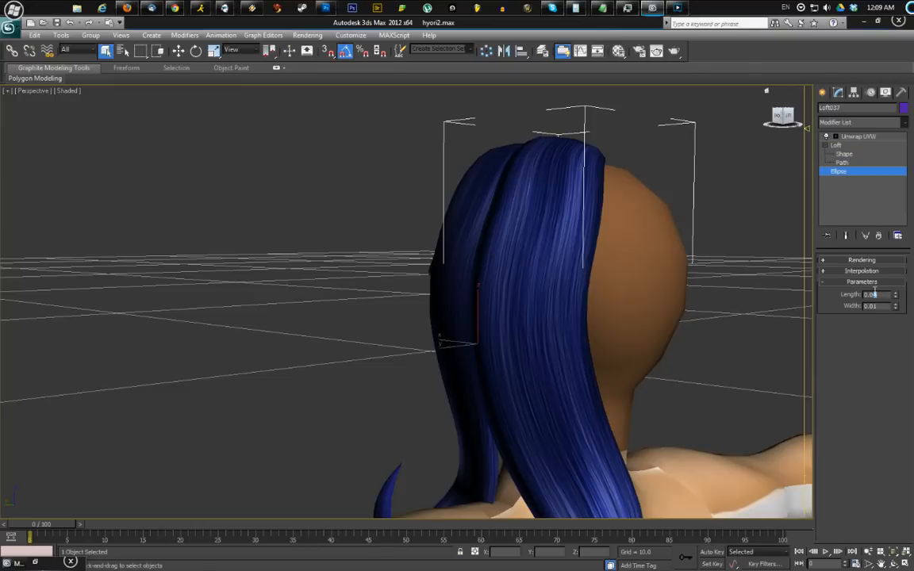
{"action": "key", "text": "Return"}
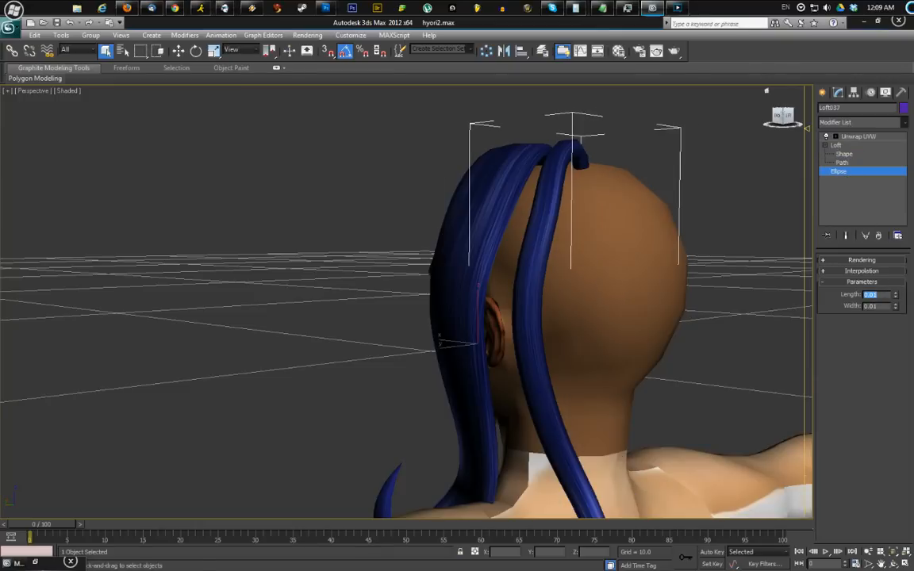
{"action": "middle_click_drag", "start_coordinate": [562, 191], "coordinate": [477, 197]}
{"action": "scroll", "coordinate": [483, 171], "scroll_direction": "up", "scroll_amount": 5}
{"action": "scroll", "coordinate": [477, 196], "scroll_direction": "down", "scroll_amount": 4}
{"action": "middle_click_drag", "start_coordinate": [437, 266], "coordinate": [449, 245]}
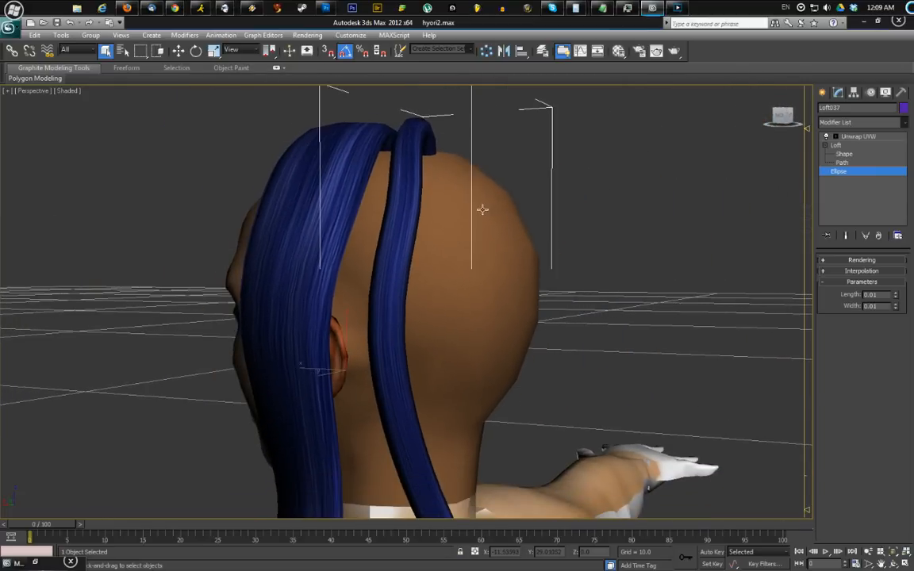
{"action": "middle_click_drag", "start_coordinate": [482, 210], "coordinate": [427, 252], "text": "alt"}
{"action": "middle_click_drag", "start_coordinate": [322, 304], "coordinate": [492, 295], "text": "alt"}
Reopen the strand's UV editor and squeeze all UVs horizontally in Freeform Mode to under a third of the texture's width
{"action": "left_click", "coordinate": [859, 136]}
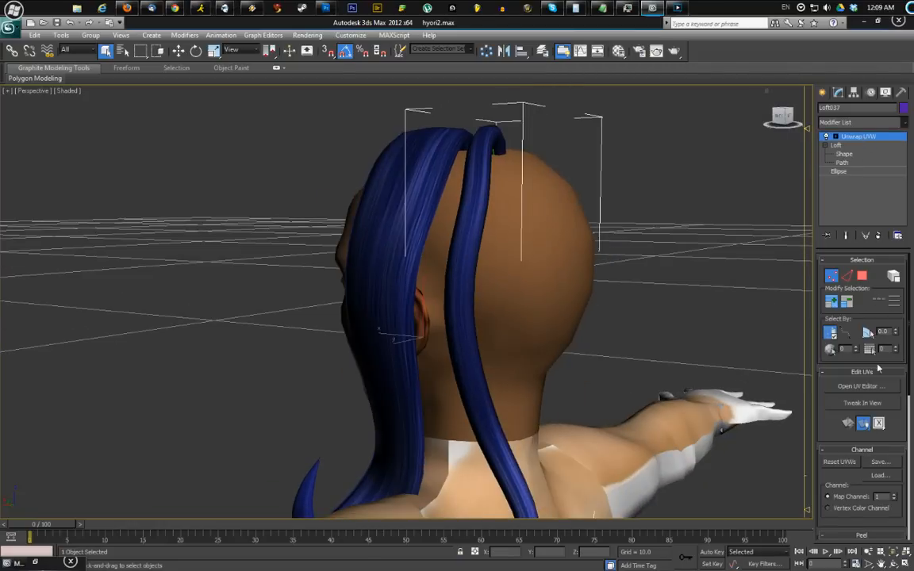
{"action": "left_click", "coordinate": [857, 386]}
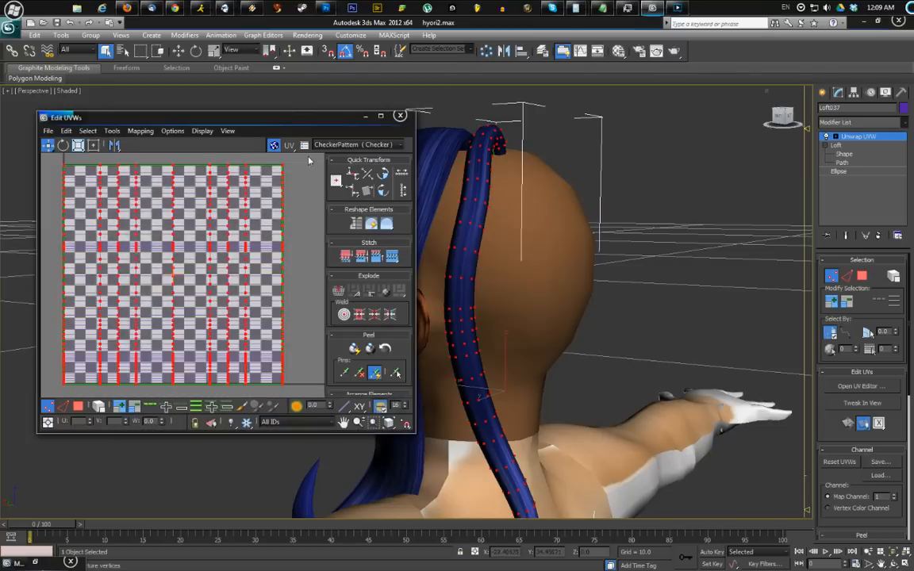
{"action": "mouse_move", "coordinate": [466, 198]}
{"action": "middle_mouse_down"}
{"action": "mouse_move", "coordinate": [491, 190]}
{"action": "mouse_move", "coordinate": [481, 199]}
{"action": "middle_mouse_up"}
{"action": "scroll", "coordinate": [491, 189], "scroll_direction": "up", "scroll_amount": 2}
{"action": "left_click", "coordinate": [94, 145]}
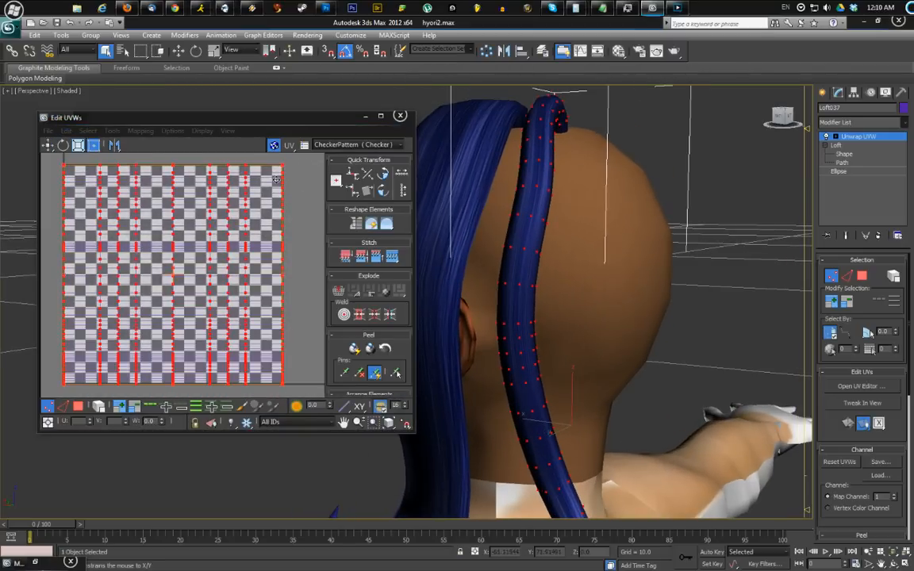
{"action": "mouse_move", "coordinate": [280, 164]}
{"action": "left_mouse_down"}
{"action": "mouse_move", "coordinate": [118, 183]}
{"action": "mouse_move", "coordinate": [125, 186]}
{"action": "left_mouse_up"}
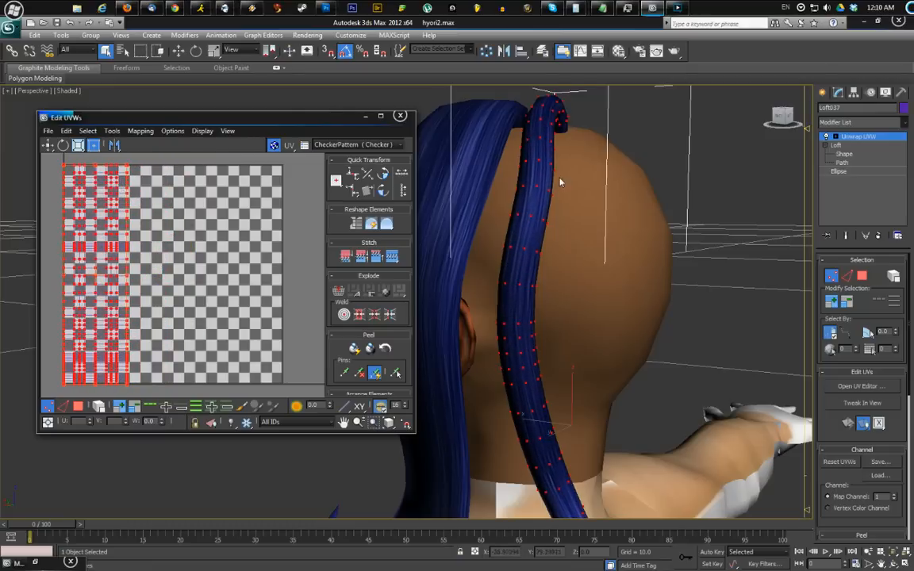
{"action": "middle_click_drag", "start_coordinate": [558, 177], "coordinate": [596, 155]}
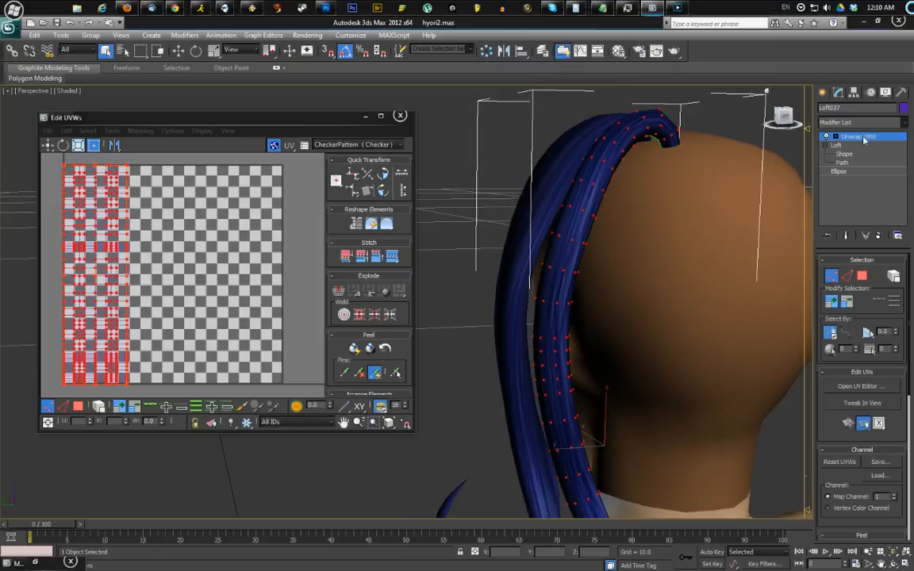
Reselect all UV vertices and widen them slightly to about a third of the texture's width
{"action": "left_click", "coordinate": [222, 223]}
{"action": "middle_click_drag", "start_coordinate": [523, 198], "coordinate": [598, 197], "text": "alt"}
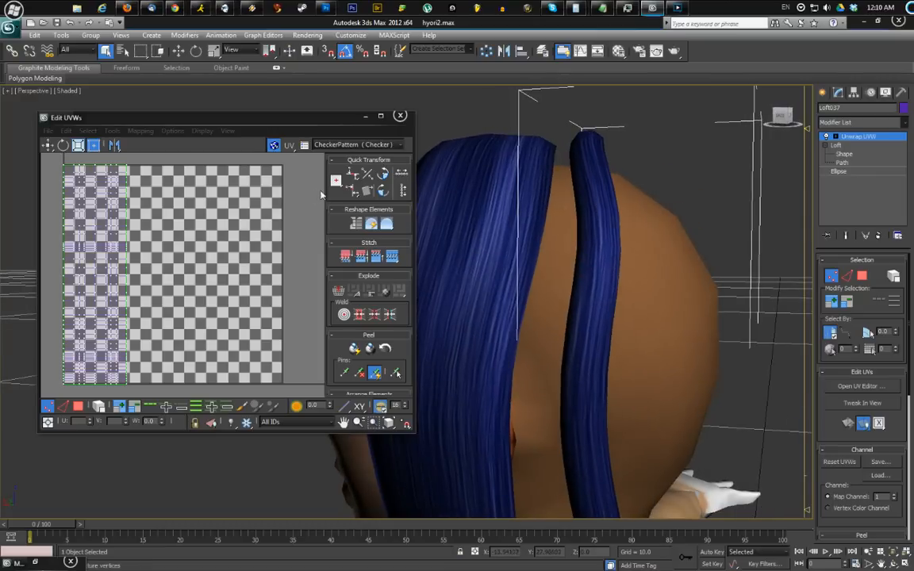
{"action": "left_click", "coordinate": [246, 205]}
{"action": "key", "text": "ctrl+a"}
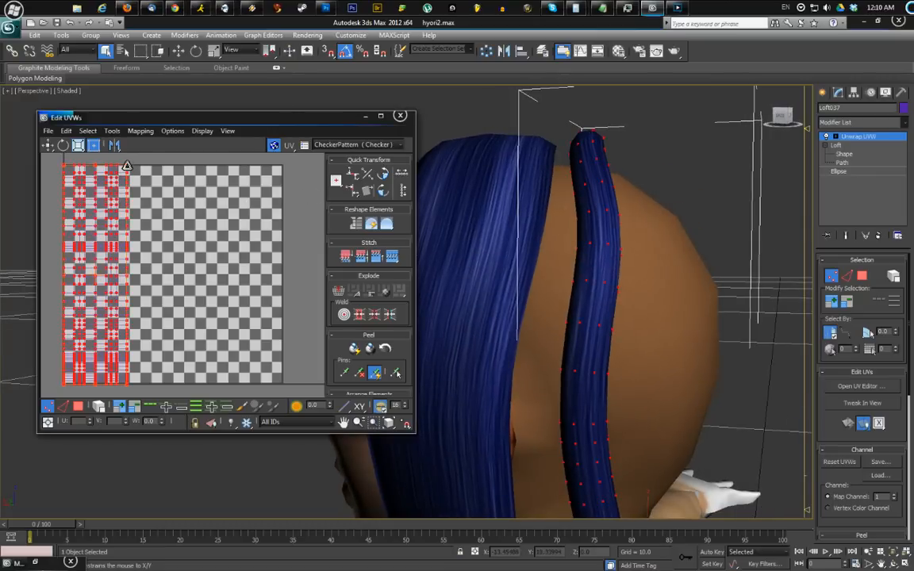
{"action": "left_click_drag", "start_coordinate": [127, 166], "coordinate": [139, 165]}
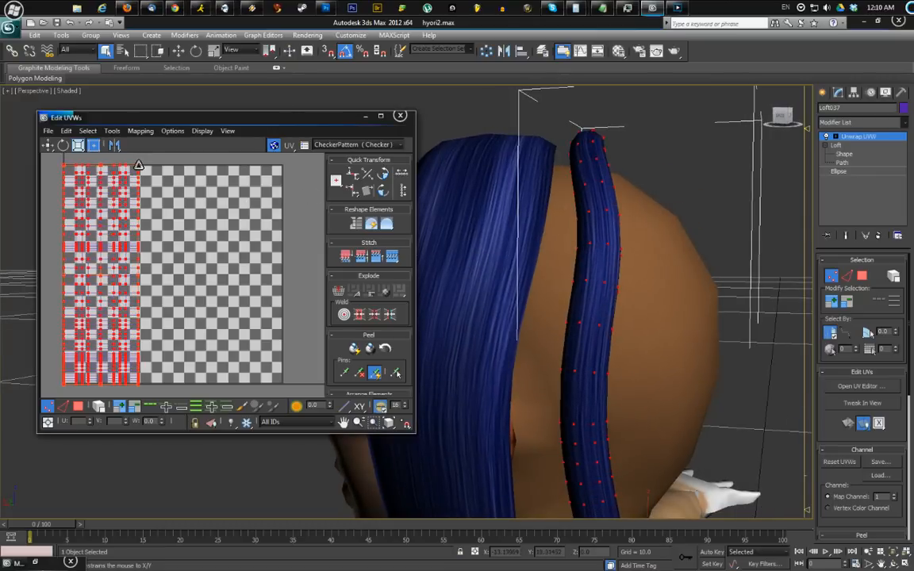
Deselect the UVs and examine the thin strand's texture detail around the head against the wider strand
{"action": "left_click", "coordinate": [190, 177]}
{"action": "middle_click_drag", "start_coordinate": [555, 214], "coordinate": [535, 198], "text": "alt"}
{"action": "middle_click_drag", "start_coordinate": [179, 204], "coordinate": [192, 191]}
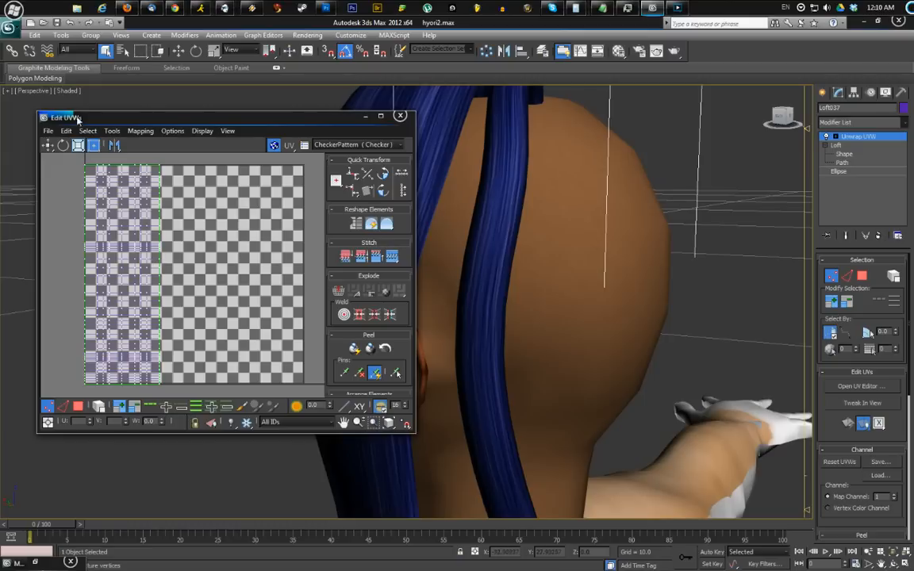
{"action": "middle_click_drag", "start_coordinate": [470, 245], "coordinate": [441, 189]}
{"action": "scroll", "coordinate": [545, 238], "scroll_direction": "down", "scroll_amount": 5}
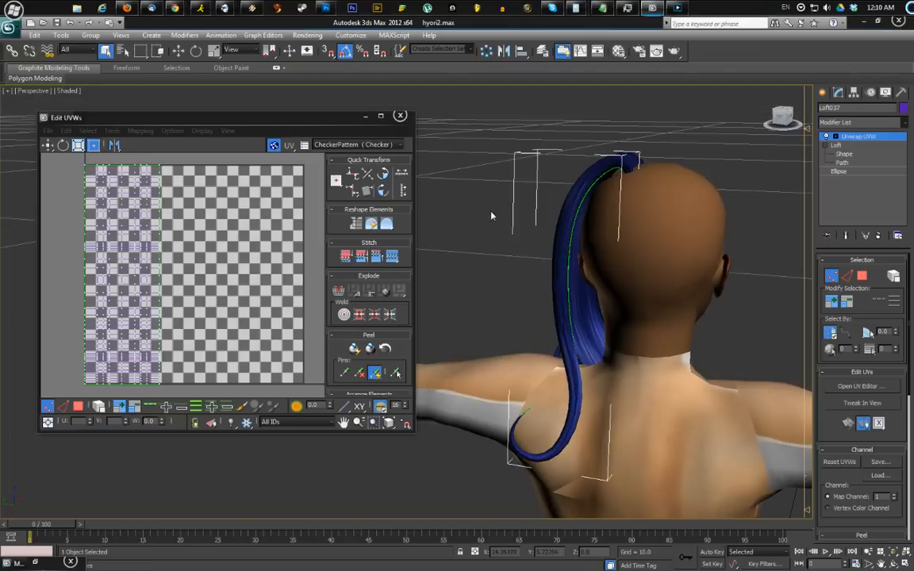
{"action": "scroll", "coordinate": [535, 253], "scroll_direction": "up", "scroll_amount": 4}
{"action": "middle_click_drag", "start_coordinate": [578, 244], "coordinate": [630, 242]}
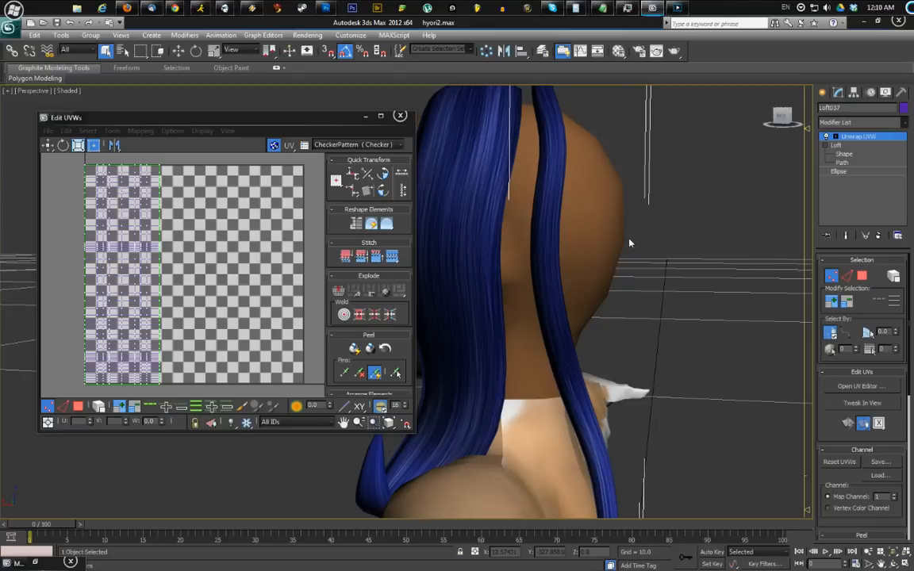
{"action": "middle_click_drag", "start_coordinate": [629, 242], "coordinate": [511, 237], "text": "alt"}
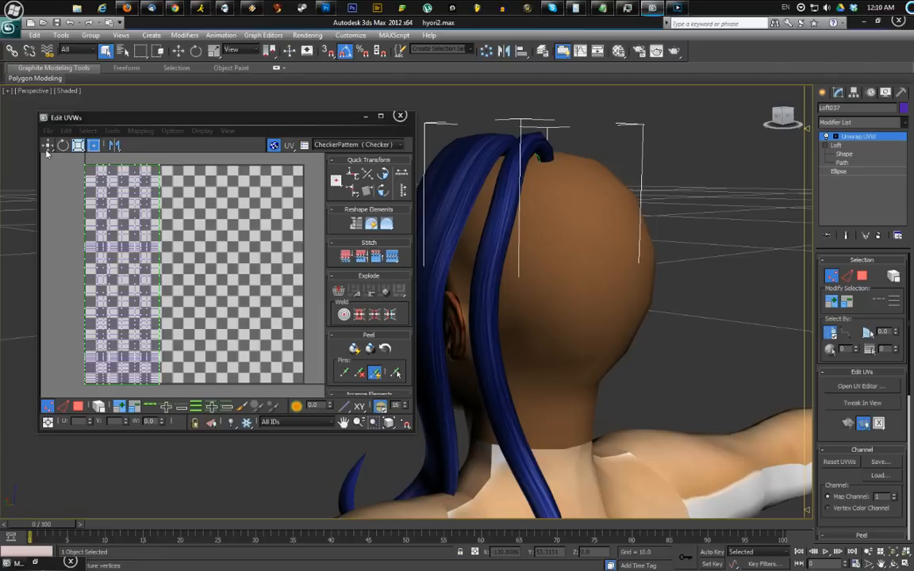
Select all UV vertices and slide them horizontally across the texture, placing them just inside its left edge
{"action": "left_click", "coordinate": [48, 146]}
{"action": "left_click", "coordinate": [83, 215]}
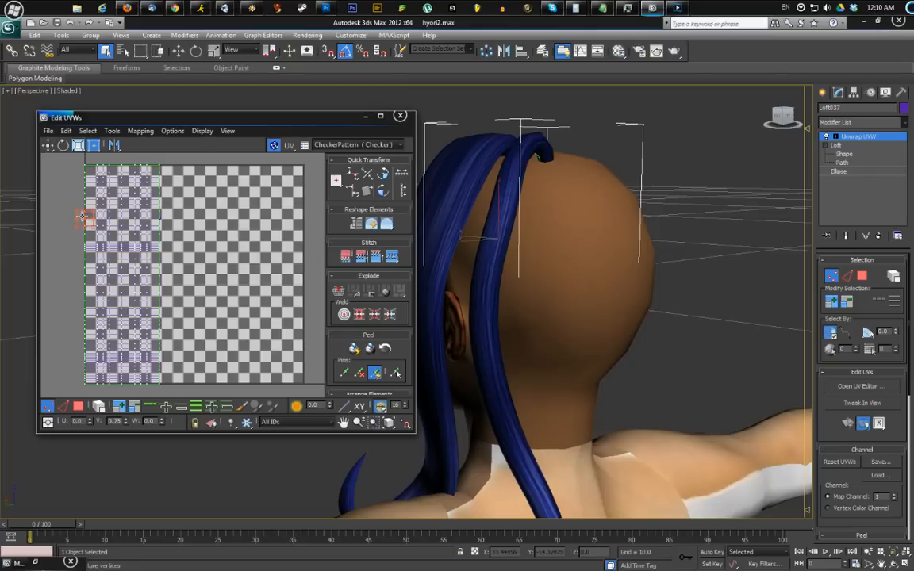
{"action": "left_click", "coordinate": [47, 146]}
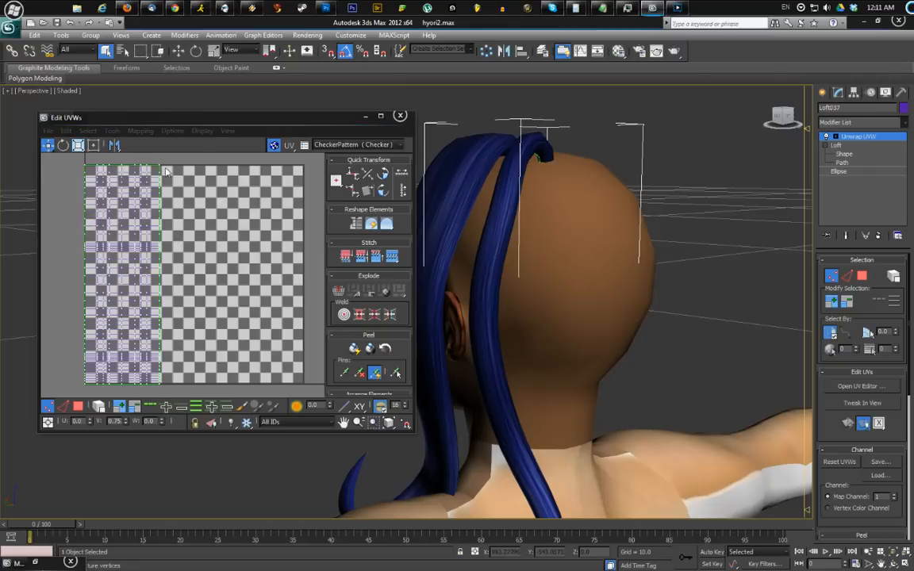
{"action": "key", "text": "ctrl+a"}
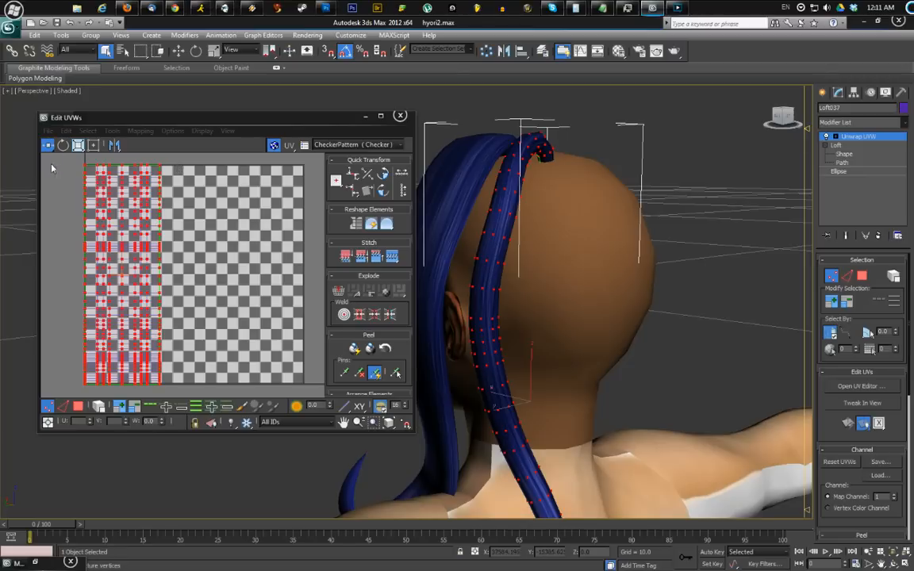
{"action": "left_click_drag", "start_coordinate": [119, 256], "coordinate": [236, 255]}
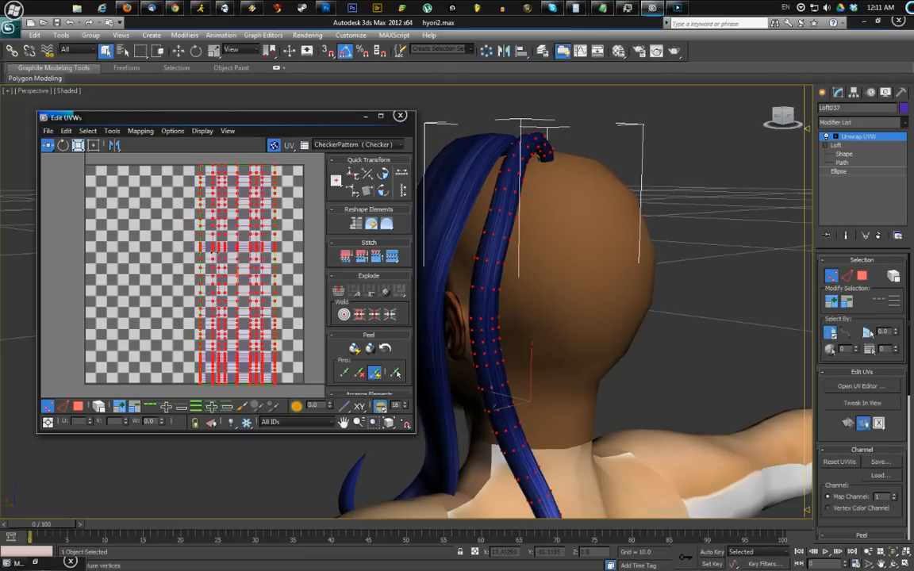
{"action": "left_click_drag", "start_coordinate": [193, 231], "coordinate": [228, 257]}
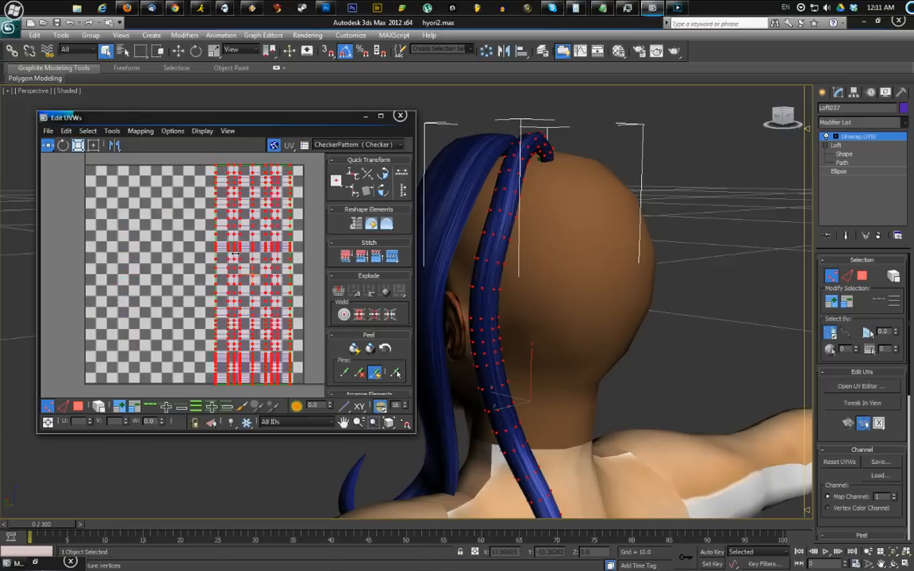
{"action": "left_click_drag", "start_coordinate": [213, 231], "coordinate": [119, 238]}
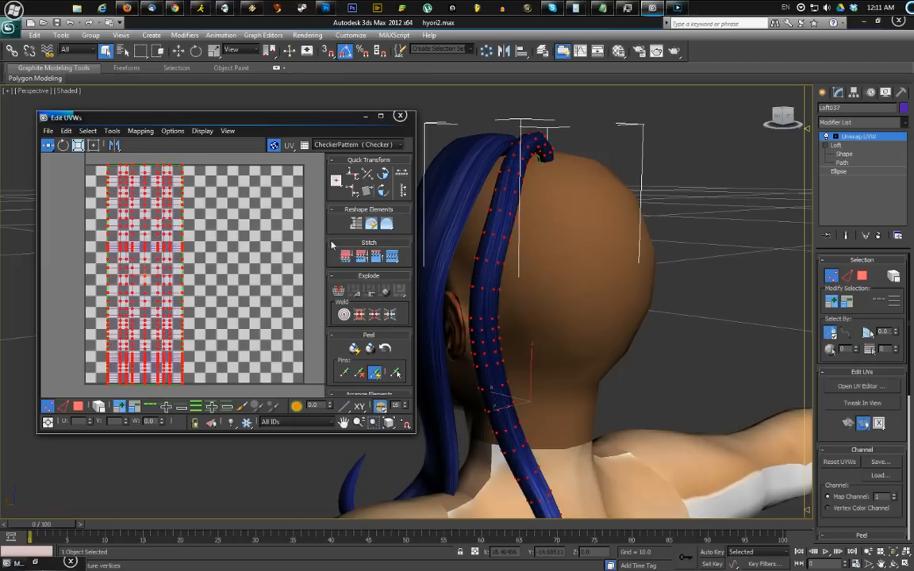
Slide the thin strand's UVs closer to the texture's left edge, check the hair texture on it, and close the UV editor
{"action": "scroll", "coordinate": [532, 226], "scroll_direction": "up", "scroll_amount": 6}
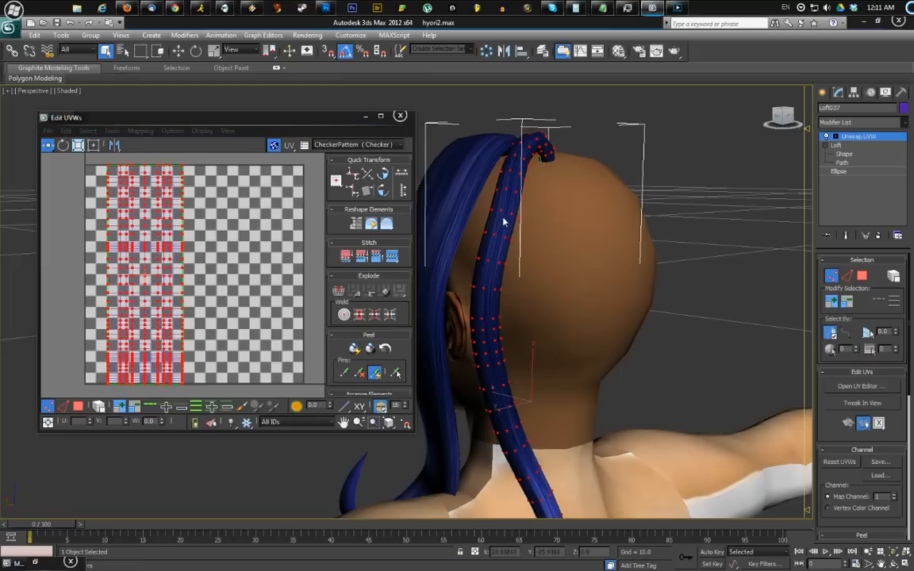
{"action": "middle_click_drag", "start_coordinate": [537, 225], "coordinate": [495, 235]}
{"action": "mouse_move", "coordinate": [143, 273]}
{"action": "left_mouse_down"}
{"action": "mouse_move", "coordinate": [259, 272]}
{"action": "mouse_move", "coordinate": [132, 262]}
{"action": "left_mouse_up"}
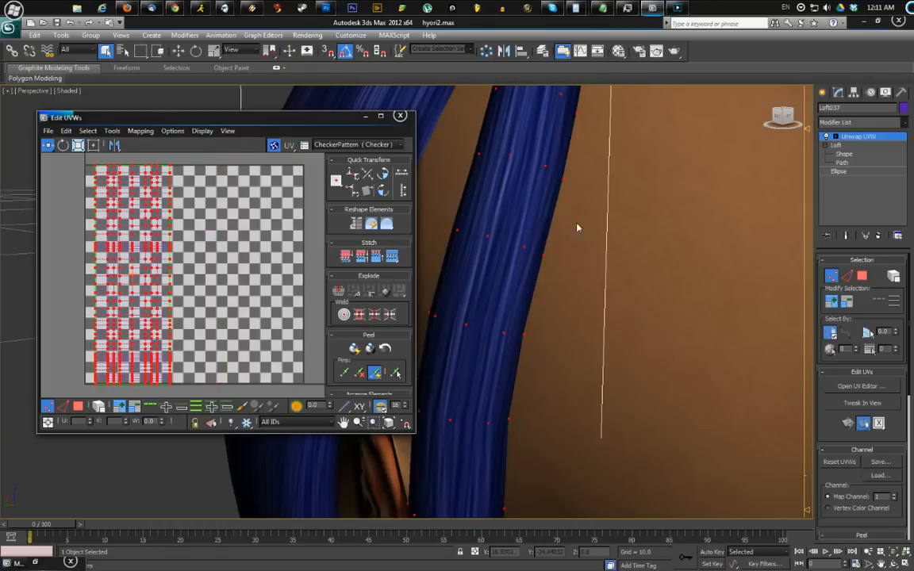
{"action": "scroll", "coordinate": [591, 229], "scroll_direction": "down", "scroll_amount": 5}
{"action": "middle_click_drag", "start_coordinate": [498, 235], "coordinate": [563, 231]}
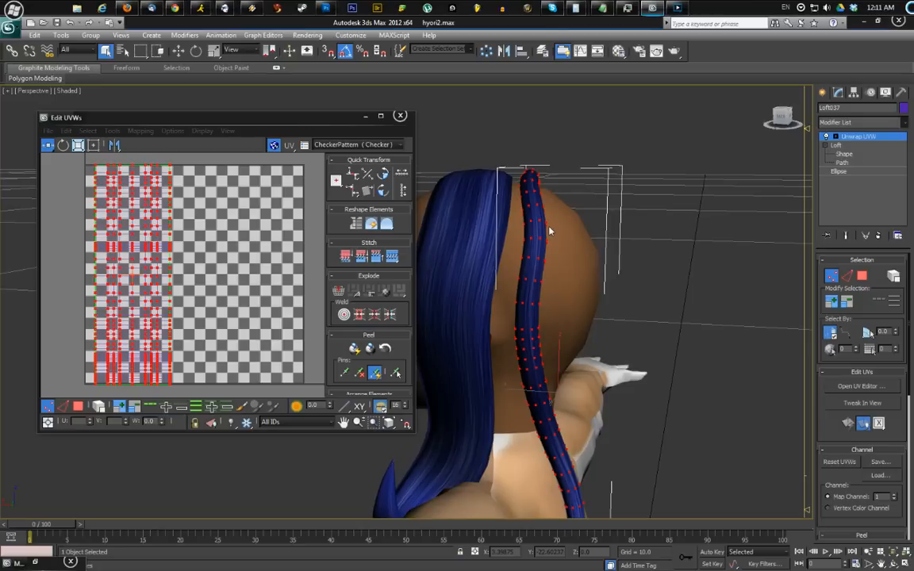
{"action": "left_click", "coordinate": [404, 117]}
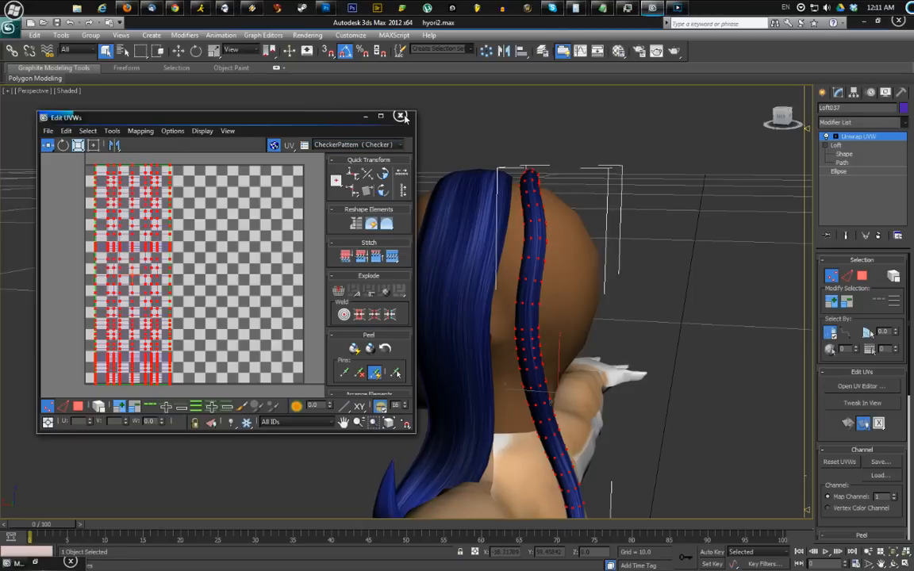
{"action": "left_click", "coordinate": [400, 116]}
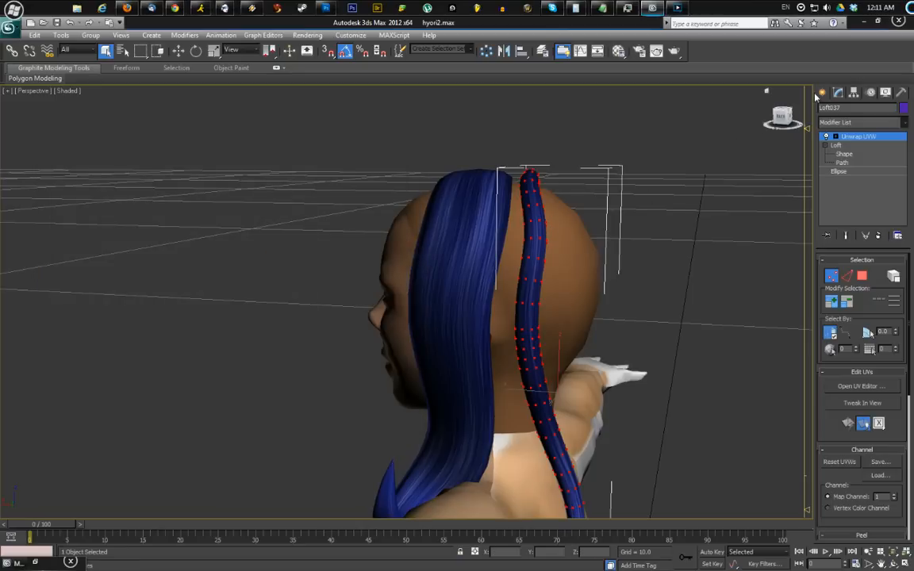
Create a standard primitive cylinder standing beside the avatar's legs, about 0.125 in radius and 0.923 in height
{"action": "left_click", "coordinate": [823, 92]}
{"action": "middle_click_drag", "start_coordinate": [628, 213], "coordinate": [604, 179]}
{"action": "middle_click_drag", "start_coordinate": [453, 282], "coordinate": [557, 284], "text": "alt"}
{"action": "middle_click_drag", "start_coordinate": [570, 433], "coordinate": [485, 183]}
{"action": "scroll", "coordinate": [485, 183], "scroll_direction": "down", "scroll_amount": 8}
{"action": "middle_click_drag", "start_coordinate": [468, 432], "coordinate": [471, 215]}
{"action": "left_click", "coordinate": [849, 125]}
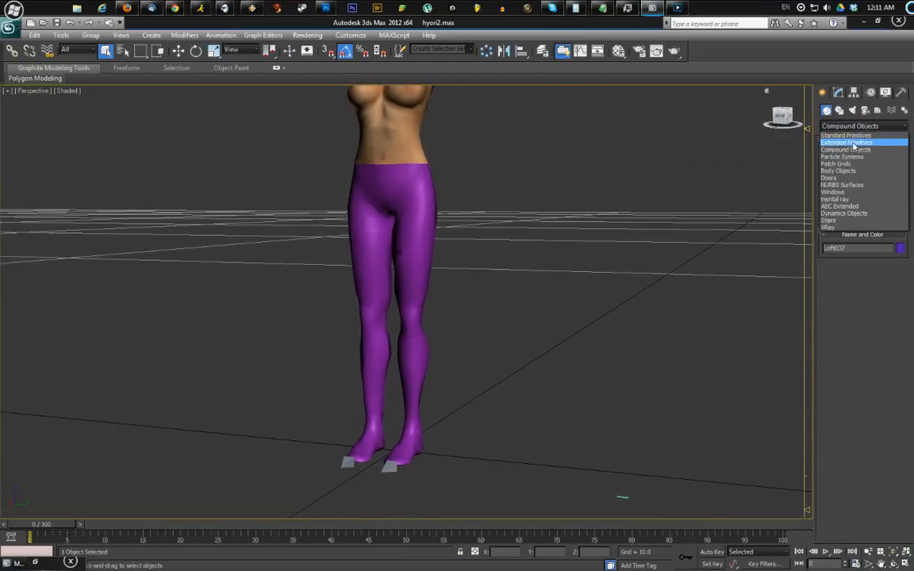
{"action": "left_click", "coordinate": [850, 138]}
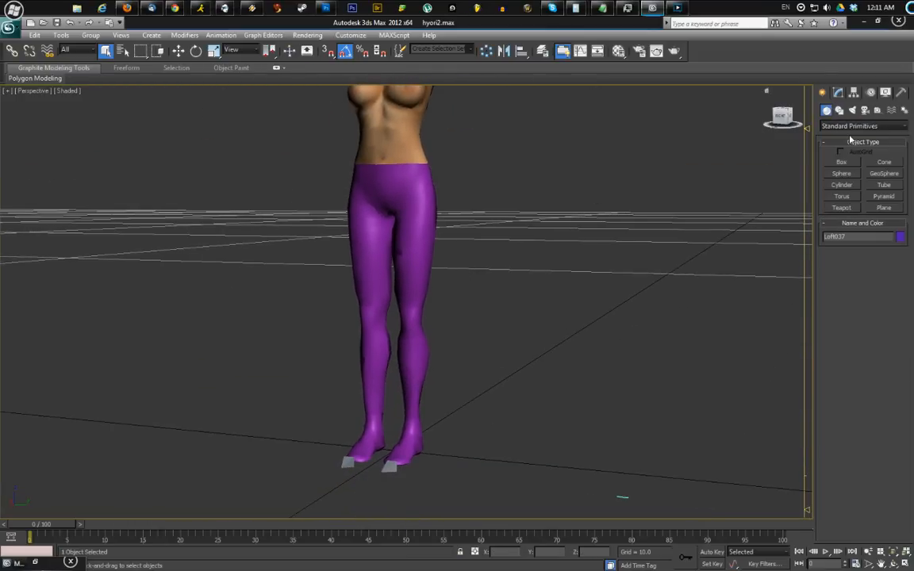
{"action": "left_click", "coordinate": [842, 185]}
{"action": "left_click_drag", "start_coordinate": [508, 454], "coordinate": [539, 458]}
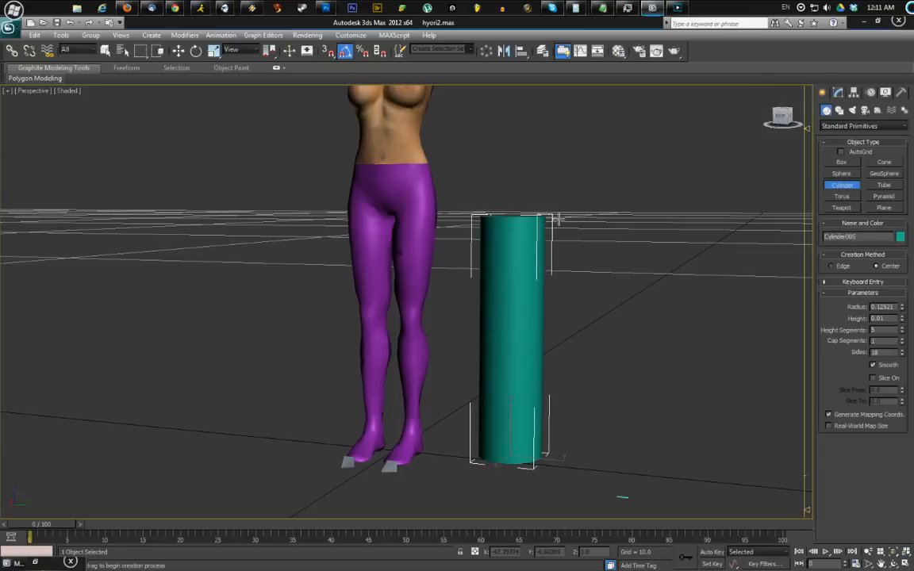
{"action": "scroll", "coordinate": [576, 191], "scroll_direction": "down", "scroll_amount": 2}
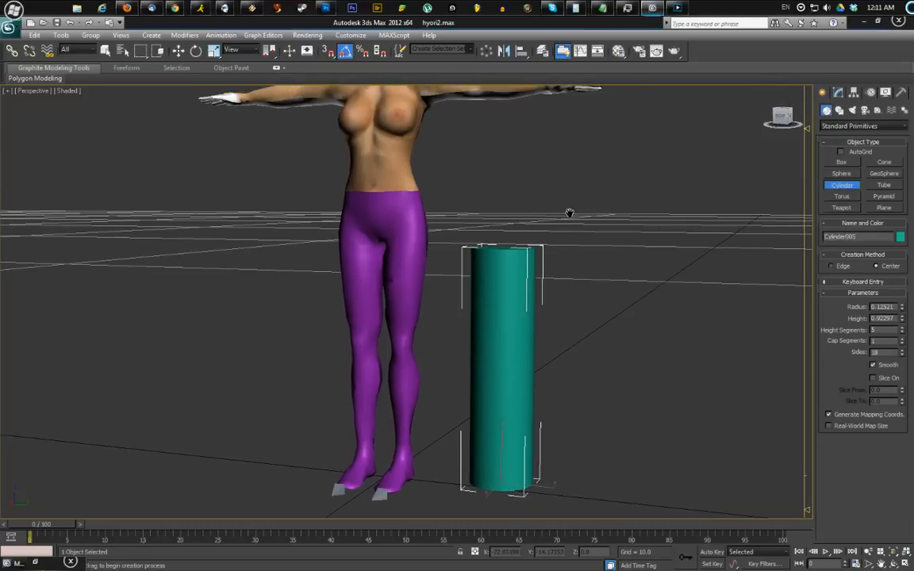
Display edged faces in the viewport and assign the Hair Multi/Sub-Object material to the cylinder
{"action": "key", "text": "F4"}
{"action": "left_click", "coordinate": [618, 51]}
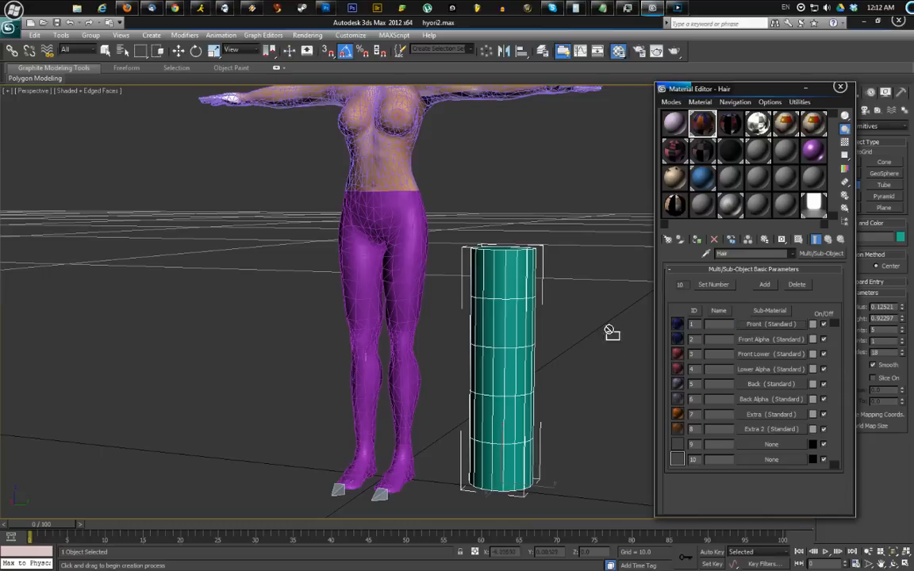
{"action": "left_click_drag", "start_coordinate": [753, 355], "coordinate": [536, 350]}
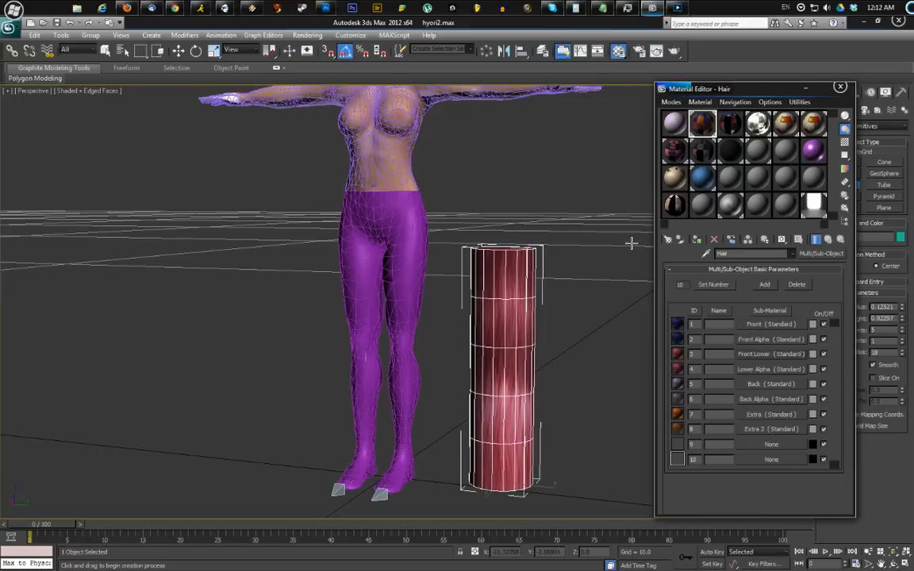
{"action": "left_click", "coordinate": [841, 89]}
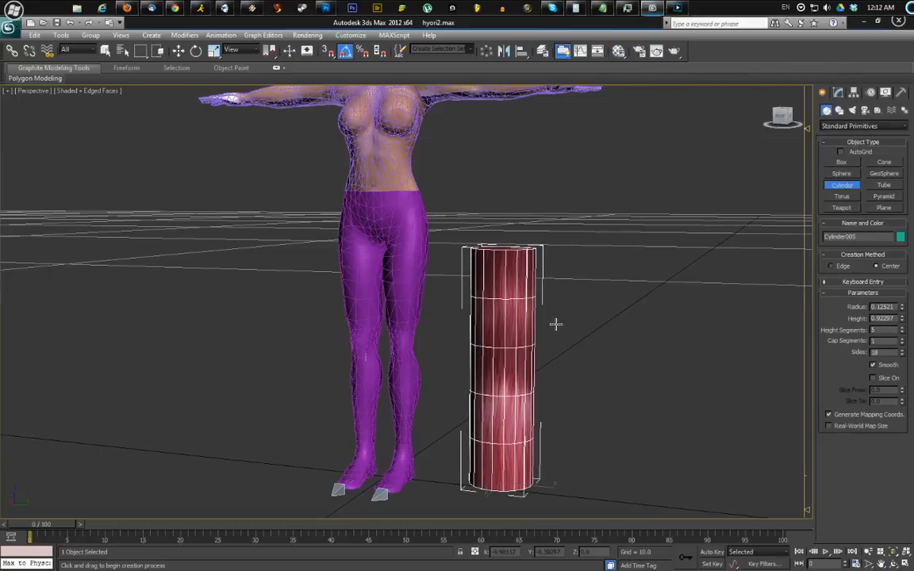
Set the cylinder's height segments to 8
{"action": "scroll", "coordinate": [543, 319], "scroll_direction": "up", "scroll_amount": 2}
{"action": "key", "text": "F4"}
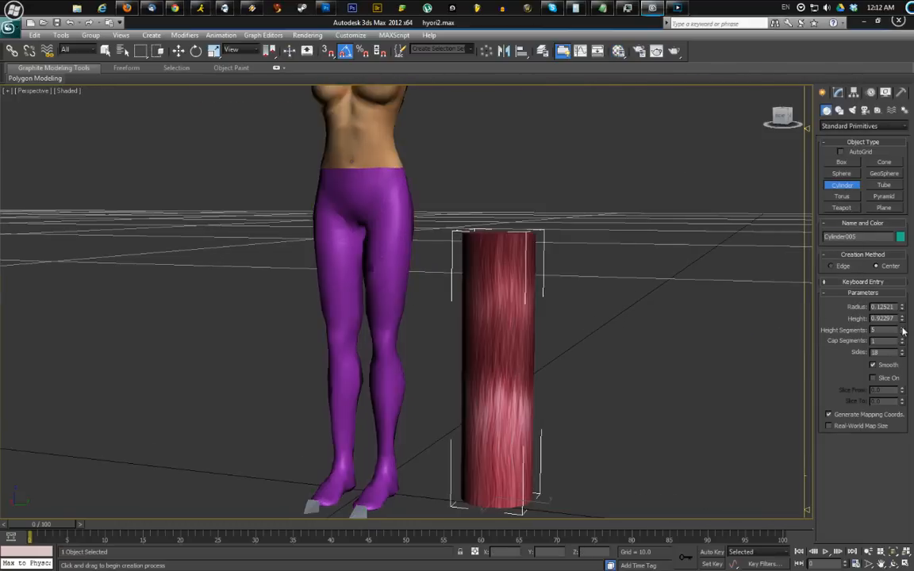
{"action": "key", "text": "F4"}
{"action": "left_click", "coordinate": [901, 328]}
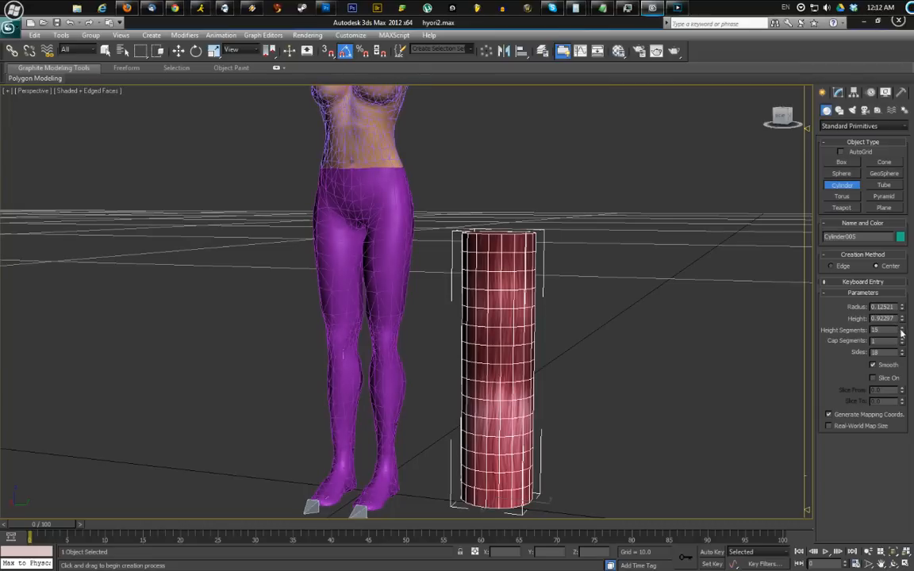
{"action": "left_click_drag", "start_coordinate": [901, 333], "coordinate": [904, 337]}
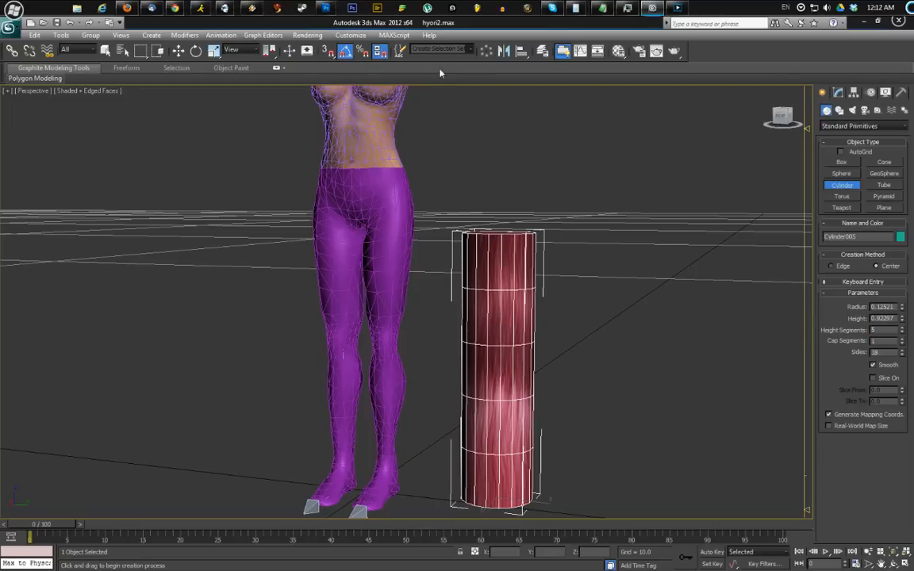
{"action": "left_click", "coordinate": [379, 53]}
{"action": "left_click_drag", "start_coordinate": [901, 328], "coordinate": [902, 330]}
Convert the cylinder to an Editable Mesh and delete its top and bottom cap polygons
{"action": "left_click", "coordinate": [838, 92]}
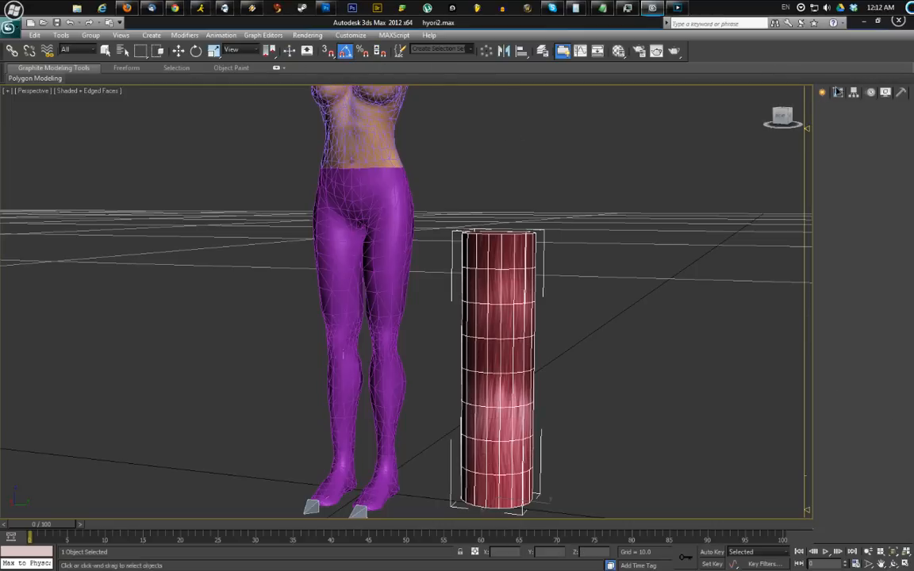
{"action": "right_click", "coordinate": [841, 140]}
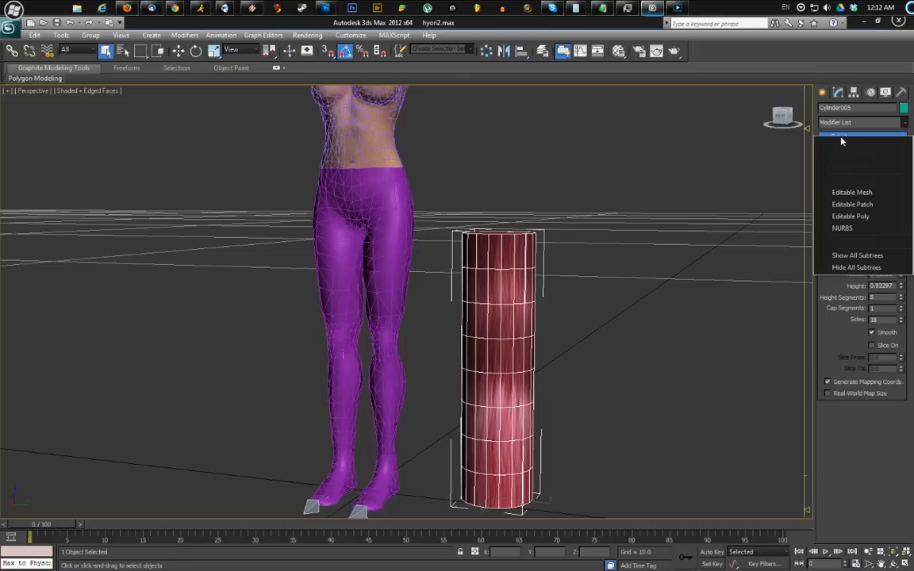
{"action": "left_click", "coordinate": [853, 193]}
{"action": "left_click", "coordinate": [873, 276]}
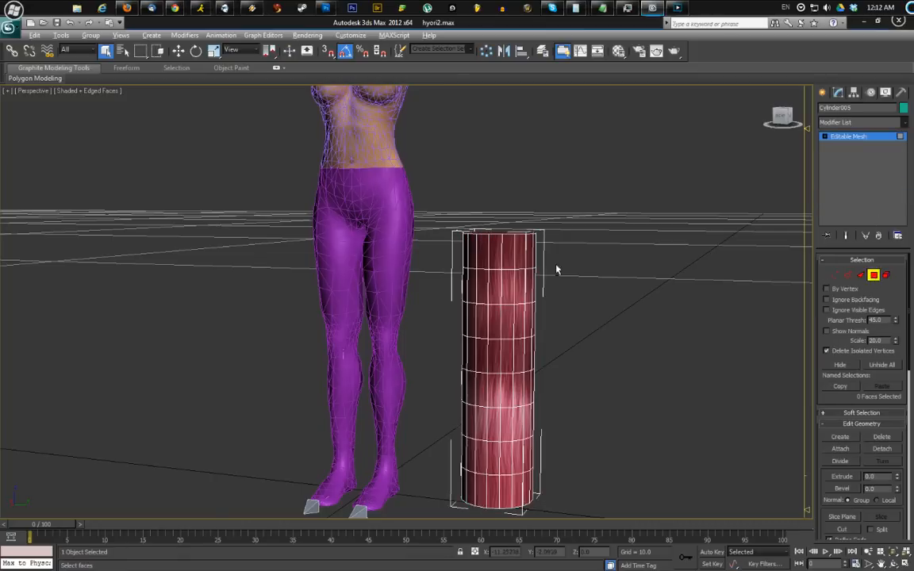
{"action": "middle_click_drag", "start_coordinate": [557, 267], "coordinate": [475, 321], "text": "alt"}
{"action": "left_click", "coordinate": [496, 282]}
{"action": "middle_click_drag", "start_coordinate": [449, 436], "coordinate": [544, 410], "text": "alt"}
{"action": "left_click", "coordinate": [544, 429]}
{"action": "key", "text": "Delete"}
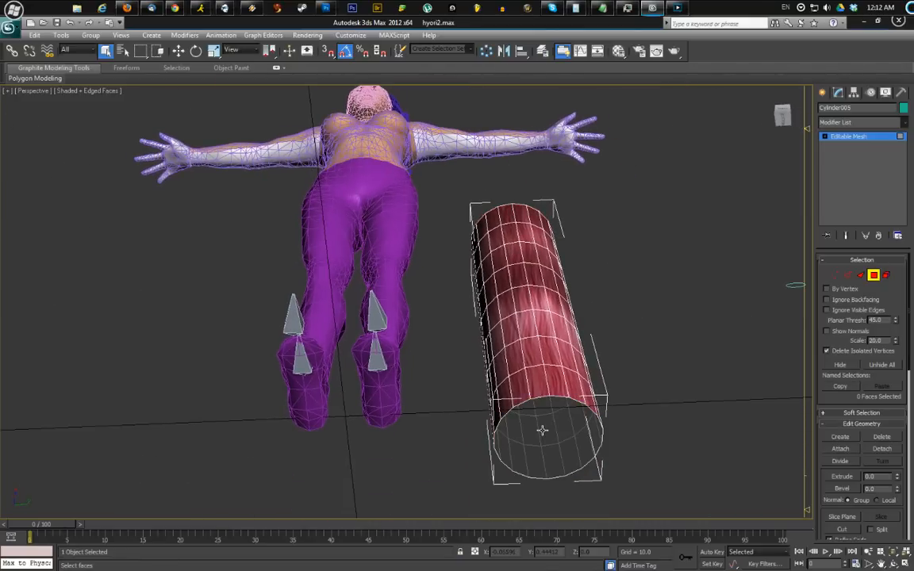
Select the cylinder's bottom ring of vertices and scale it uniformly inward until it nearly forms a point
{"action": "left_click", "coordinate": [834, 275]}
{"action": "mouse_move", "coordinate": [778, 302]}
{"action": "middle_mouse_down", "text": "alt"}
{"action": "mouse_move", "coordinate": [601, 343]}
{"action": "mouse_move", "coordinate": [581, 368]}
{"action": "mouse_move", "coordinate": [615, 433]}
{"action": "mouse_move", "coordinate": [632, 433]}
{"action": "middle_mouse_up", "text": "alt"}
{"action": "left_click_drag", "start_coordinate": [632, 378], "coordinate": [459, 489]}
{"action": "left_click", "coordinate": [213, 51]}
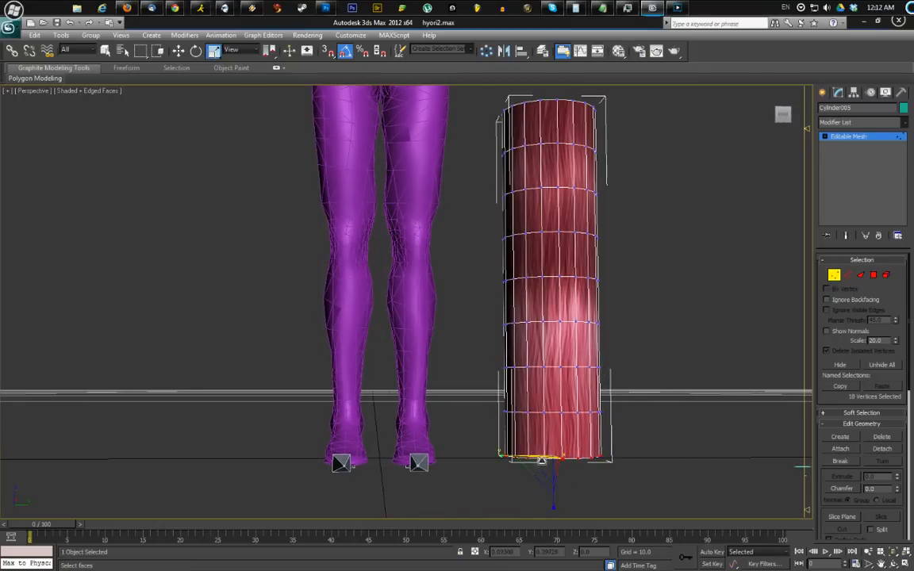
{"action": "middle_click_drag", "start_coordinate": [551, 469], "coordinate": [548, 465], "text": "alt"}
{"action": "left_click_drag", "start_coordinate": [547, 451], "coordinate": [514, 466]}
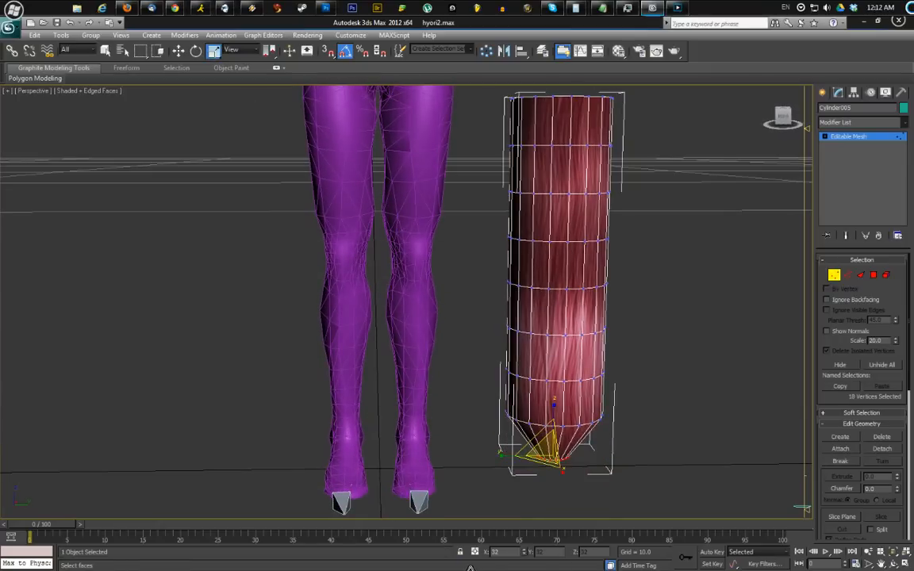
{"action": "left_click_drag", "start_coordinate": [554, 432], "coordinate": [339, 517]}
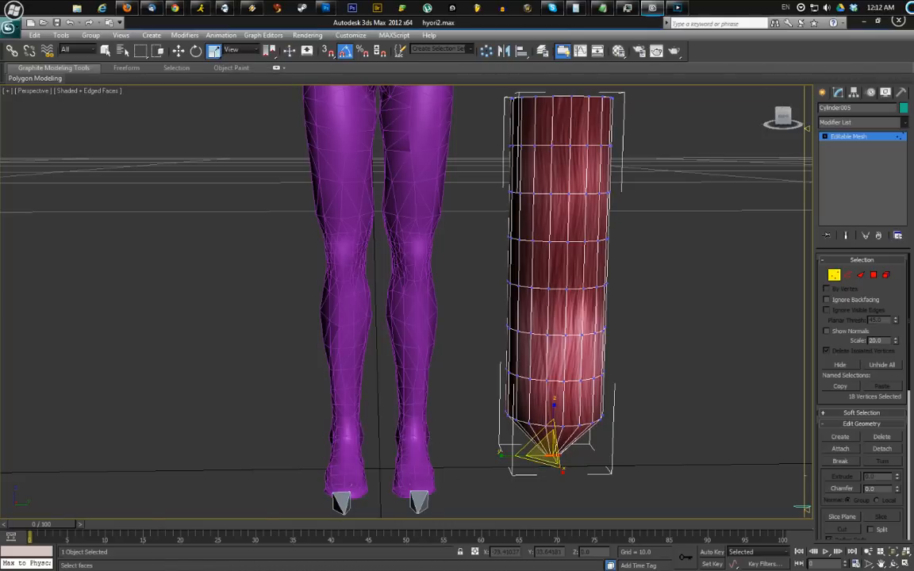
Collapse the bottom vertex ring completely to a single point with the Scale Transform Type-In
{"action": "right_click", "coordinate": [214, 52]}
{"action": "left_click_drag", "start_coordinate": [524, 243], "coordinate": [132, 283]}
{"action": "left_click", "coordinate": [169, 309]}
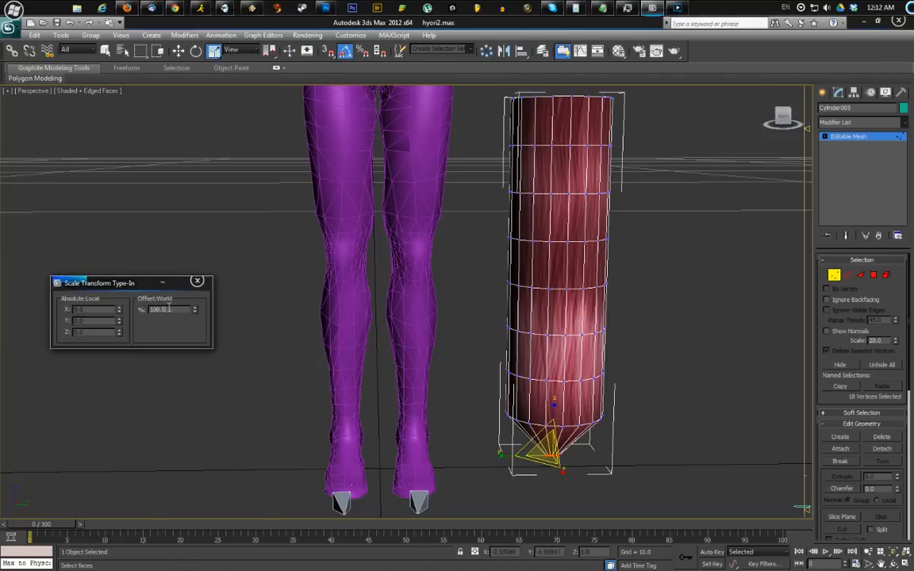
{"action": "key", "text": "Return"}
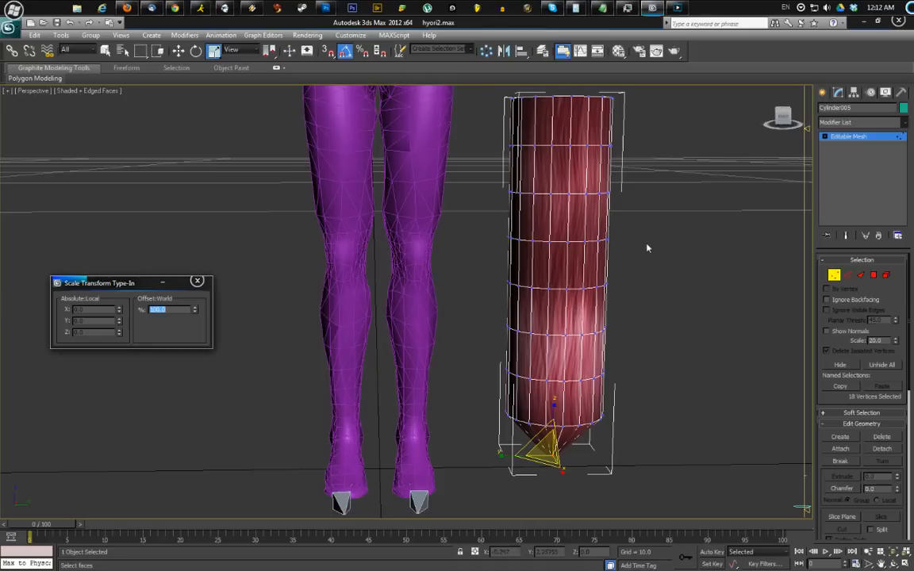
Select the cylinder's top ring of vertices and collapse it to a single point with a scale offset of 0%
{"action": "middle_click_drag", "start_coordinate": [646, 249], "coordinate": [467, 168], "text": "alt"}
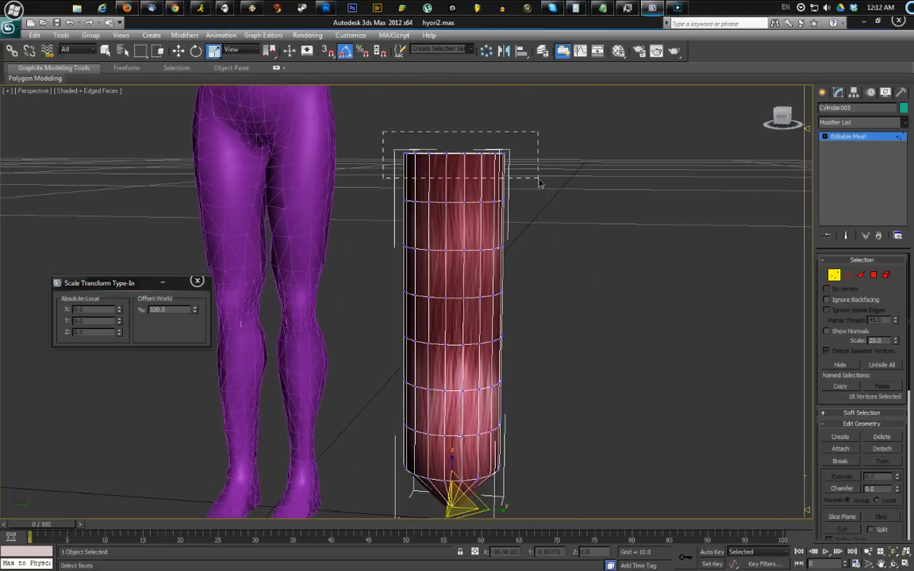
{"action": "left_click_drag", "start_coordinate": [537, 182], "coordinate": [538, 180]}
{"action": "left_click", "coordinate": [127, 309]}
{"action": "type", "text": "0"}
{"action": "key", "text": "Return"}
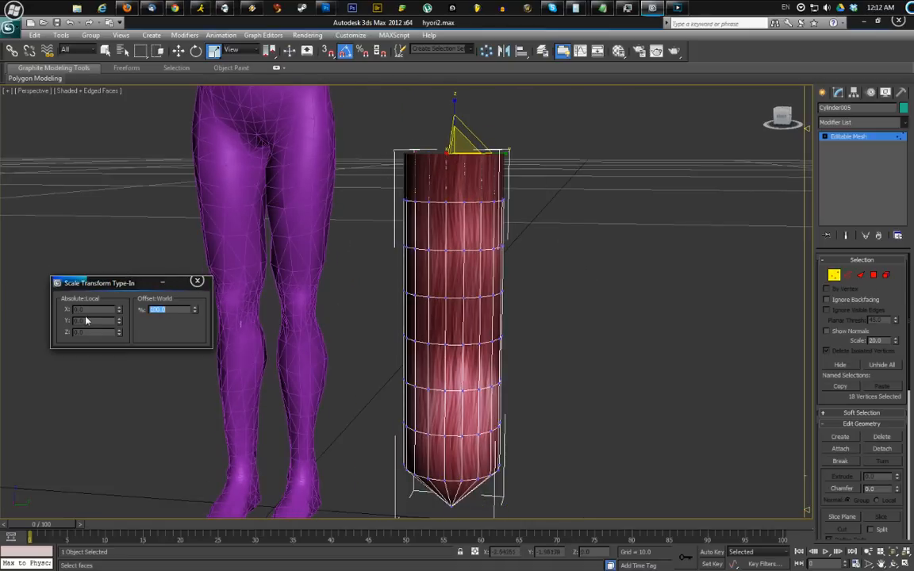
Scale the second and third vertex rings from the top inward, the upper one more strongly, to taper the upper half
{"action": "mouse_move", "coordinate": [519, 179]}
{"action": "middle_mouse_down", "text": "alt"}
{"action": "mouse_move", "coordinate": [494, 198]}
{"action": "mouse_move", "coordinate": [513, 174]}
{"action": "middle_mouse_up", "text": "alt"}
{"action": "right_click", "coordinate": [556, 172]}
{"action": "left_click", "coordinate": [590, 369]}
{"action": "left_click", "coordinate": [514, 184]}
{"action": "left_click_drag", "start_coordinate": [516, 182], "coordinate": [398, 216]}
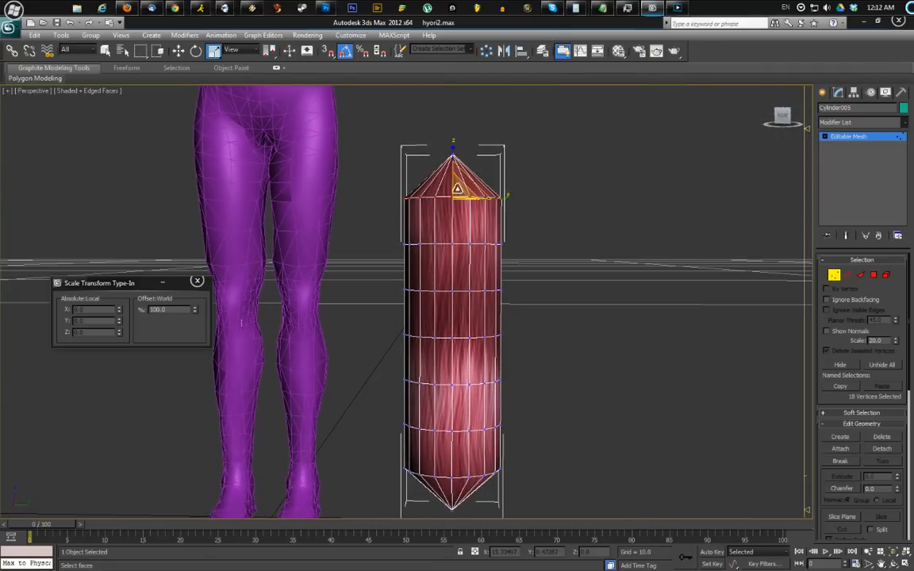
{"action": "left_click_drag", "start_coordinate": [461, 188], "coordinate": [525, 265]}
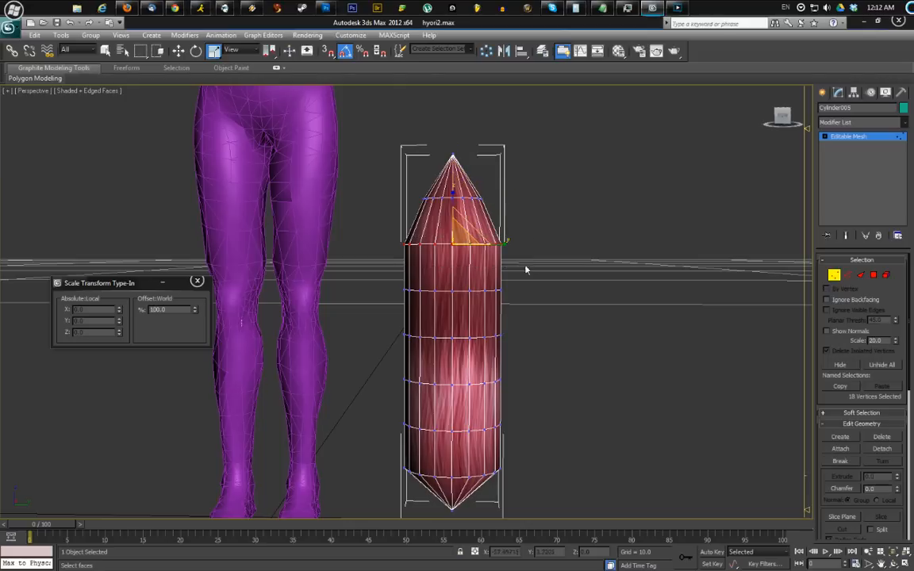
{"action": "left_click_drag", "start_coordinate": [469, 229], "coordinate": [461, 263]}
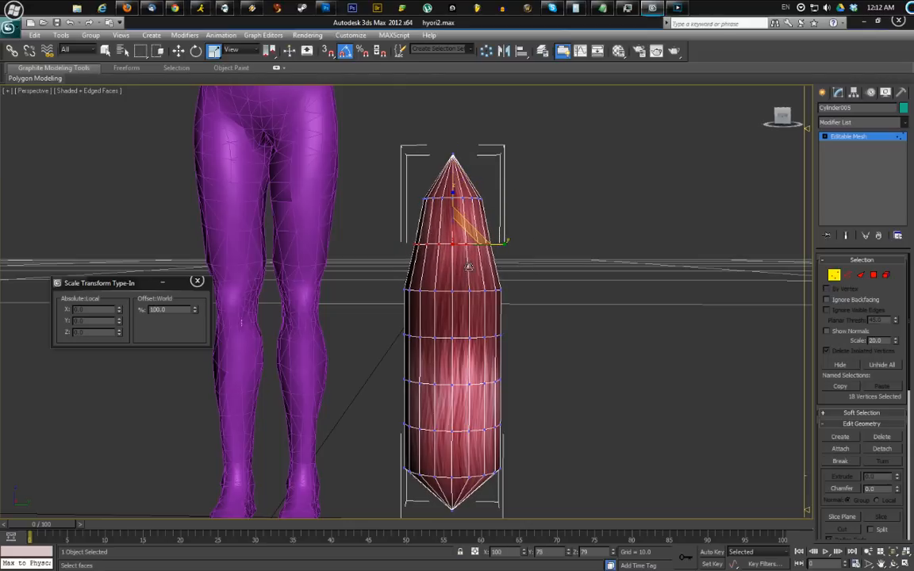
Scale the vertex rings above the bottom tip inward one by one, less strongly towards the middle, to taper the lower half
{"action": "middle_click_drag", "start_coordinate": [428, 392], "coordinate": [481, 290]}
{"action": "left_click_drag", "start_coordinate": [380, 400], "coordinate": [508, 443]}
{"action": "left_click_drag", "start_coordinate": [465, 417], "coordinate": [421, 500]}
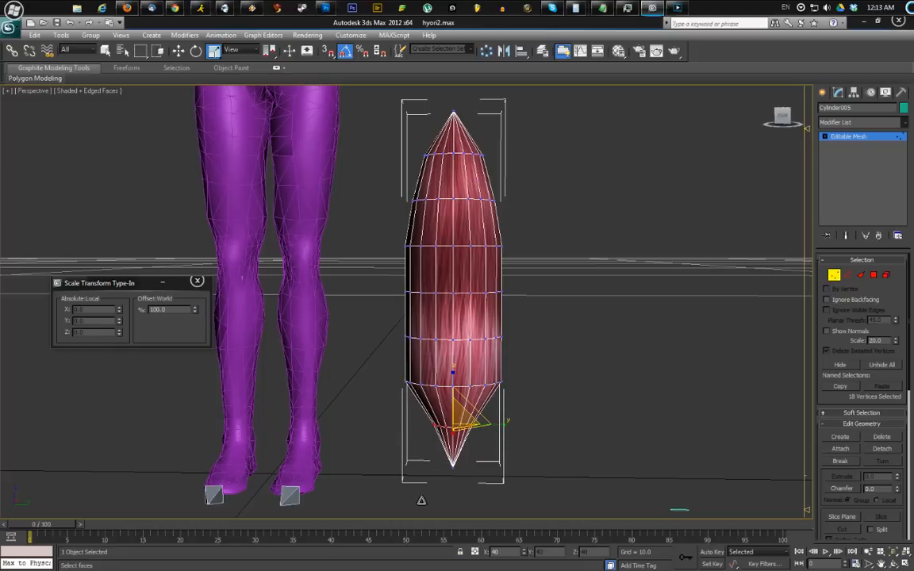
{"action": "left_click_drag", "start_coordinate": [397, 370], "coordinate": [554, 399]}
{"action": "left_click_drag", "start_coordinate": [464, 378], "coordinate": [452, 412]}
{"action": "left_click_drag", "start_coordinate": [531, 347], "coordinate": [531, 347]}
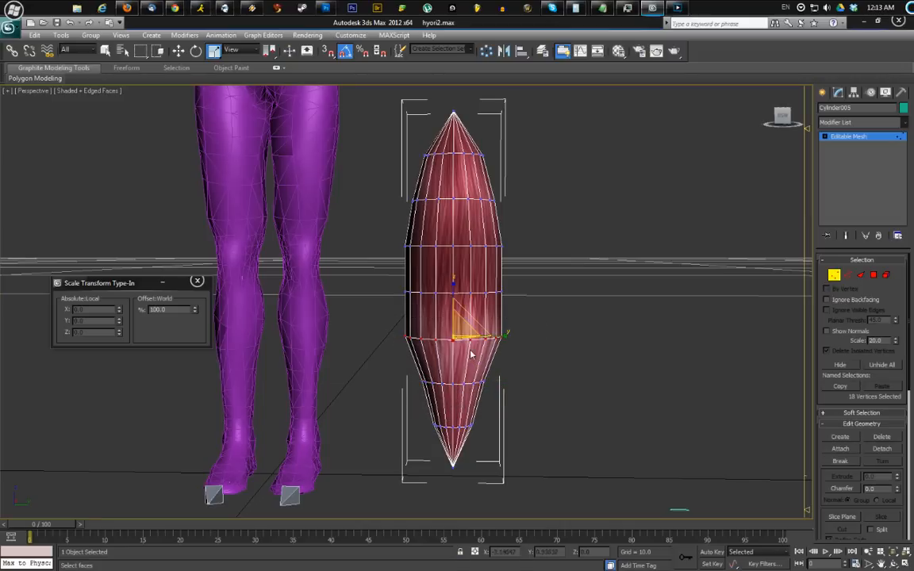
{"action": "left_click_drag", "start_coordinate": [459, 326], "coordinate": [459, 288]}
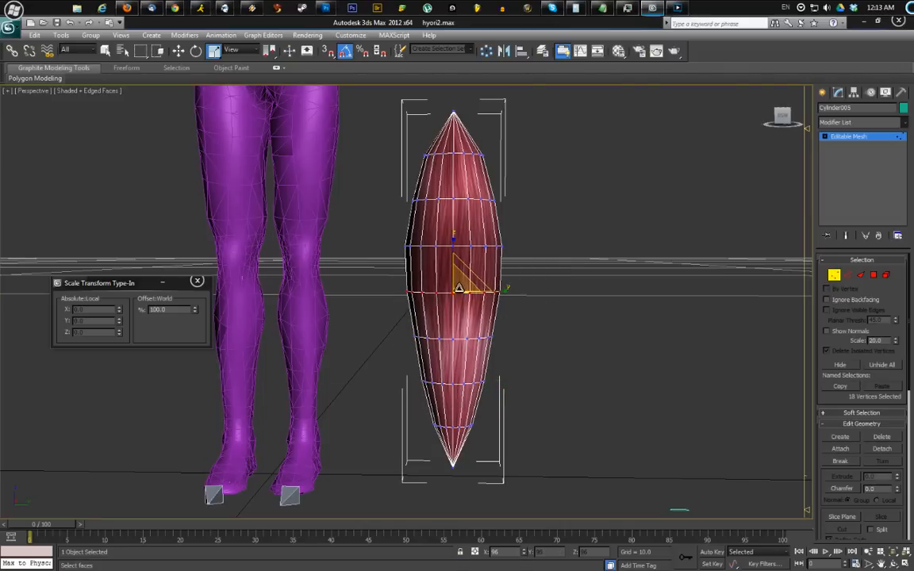
Select all the mesh's vertices, flatten its thickness strongly, narrow its width, and leave vertex editing
{"action": "middle_click_drag", "start_coordinate": [459, 287], "coordinate": [434, 192], "text": "alt"}
{"action": "middle_click_drag", "start_coordinate": [406, 146], "coordinate": [403, 179], "text": "alt"}
{"action": "key", "text": "ctrl+a"}
{"action": "left_click_drag", "start_coordinate": [509, 294], "coordinate": [386, 293]}
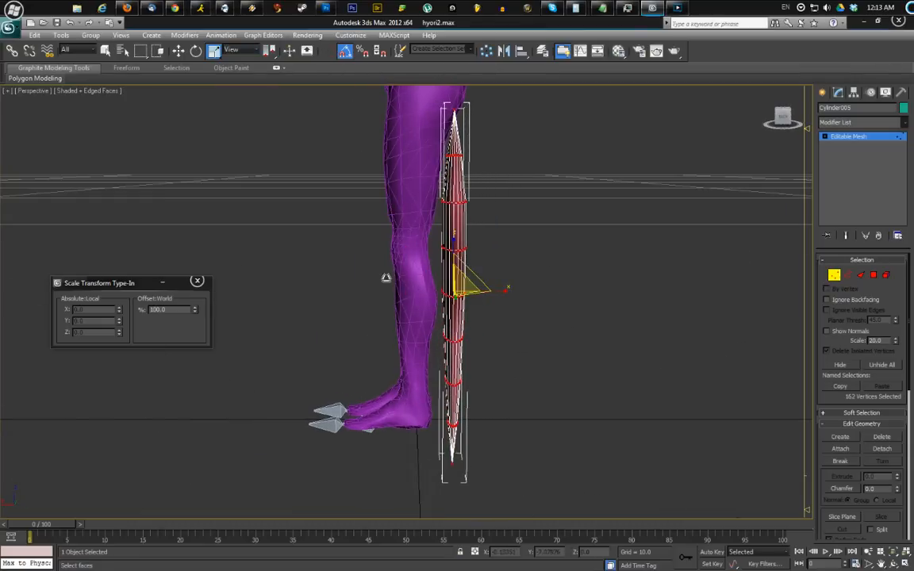
{"action": "middle_click_drag", "start_coordinate": [386, 275], "coordinate": [540, 210], "text": "alt"}
{"action": "left_click_drag", "start_coordinate": [506, 293], "coordinate": [449, 293]}
{"action": "middle_click_drag", "start_coordinate": [593, 172], "coordinate": [584, 256]}
{"action": "scroll", "coordinate": [584, 256], "scroll_direction": "down", "scroll_amount": 5}
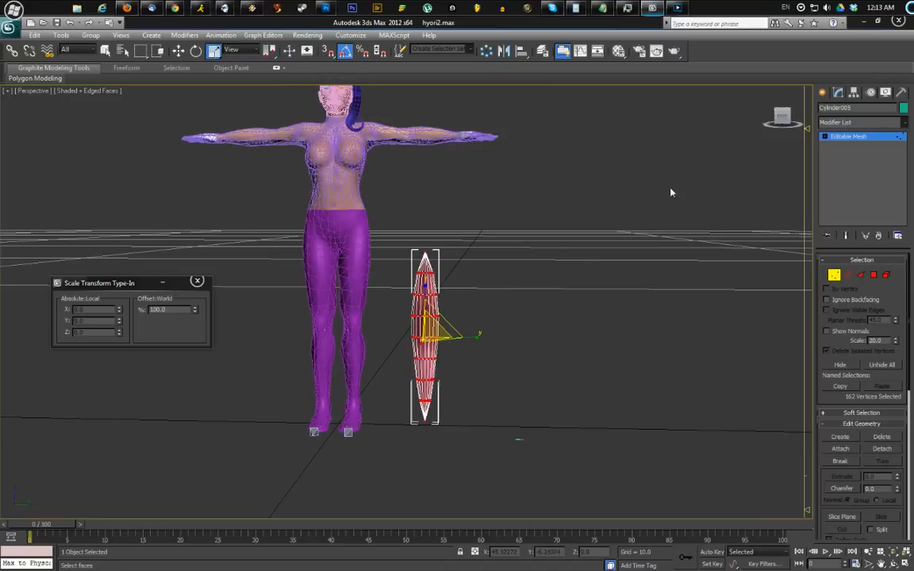
{"action": "left_click", "coordinate": [822, 94]}
{"action": "middle_click_drag", "start_coordinate": [476, 174], "coordinate": [499, 221]}
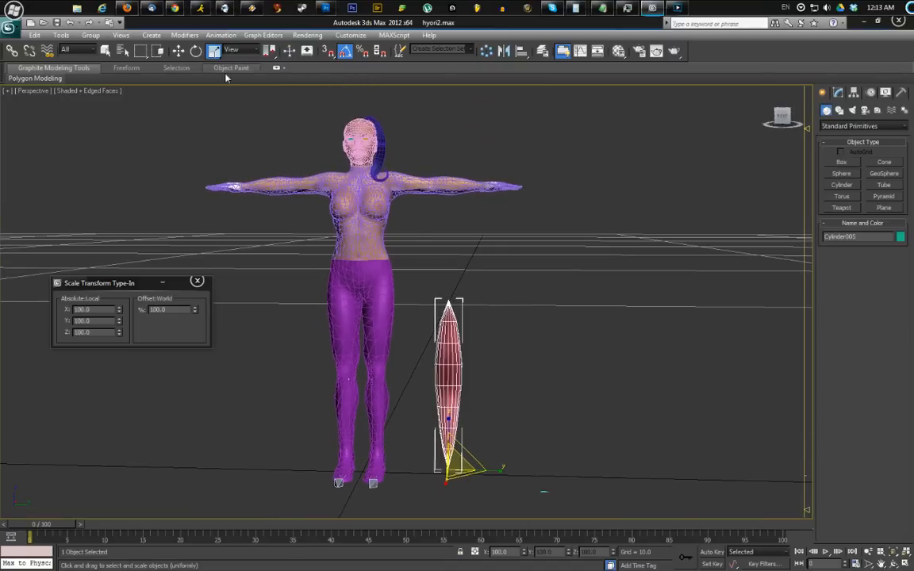
Raise the strand from the ground to the avatar's upper body and rotate it 50° about the vertical axis
{"action": "left_click", "coordinate": [178, 51]}
{"action": "left_click_drag", "start_coordinate": [451, 447], "coordinate": [453, 258]}
{"action": "middle_click_drag", "start_coordinate": [446, 143], "coordinate": [487, 230]}
{"action": "scroll", "coordinate": [442, 260], "scroll_direction": "up", "scroll_amount": 5}
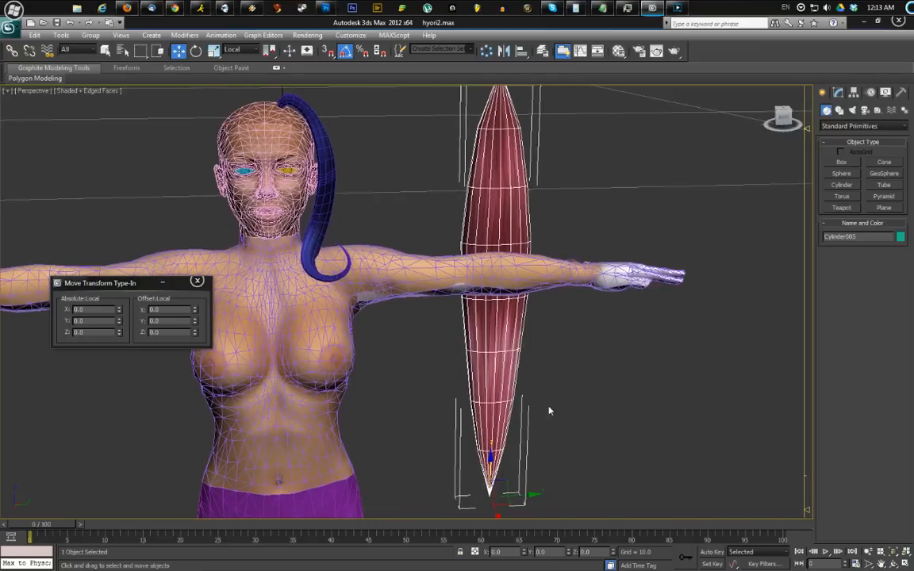
{"action": "key", "text": "e"}
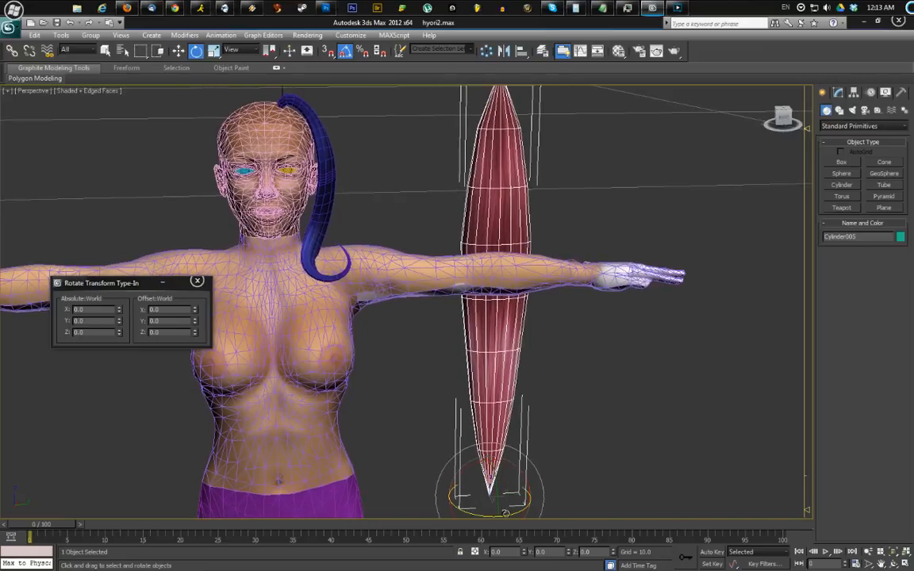
{"action": "left_click_drag", "start_coordinate": [455, 463], "coordinate": [478, 449]}
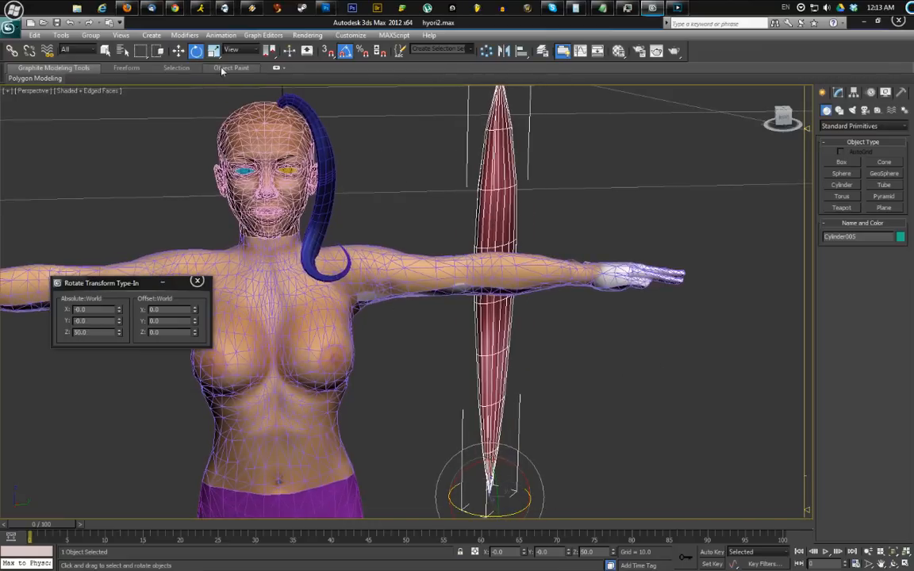
Position the strand just behind the avatar's head, beside the existing lofted hair strands, checking its placement from several angles
{"action": "left_click", "coordinate": [178, 51]}
{"action": "left_click_drag", "start_coordinate": [524, 510], "coordinate": [389, 393]}
{"action": "key", "text": "v"}
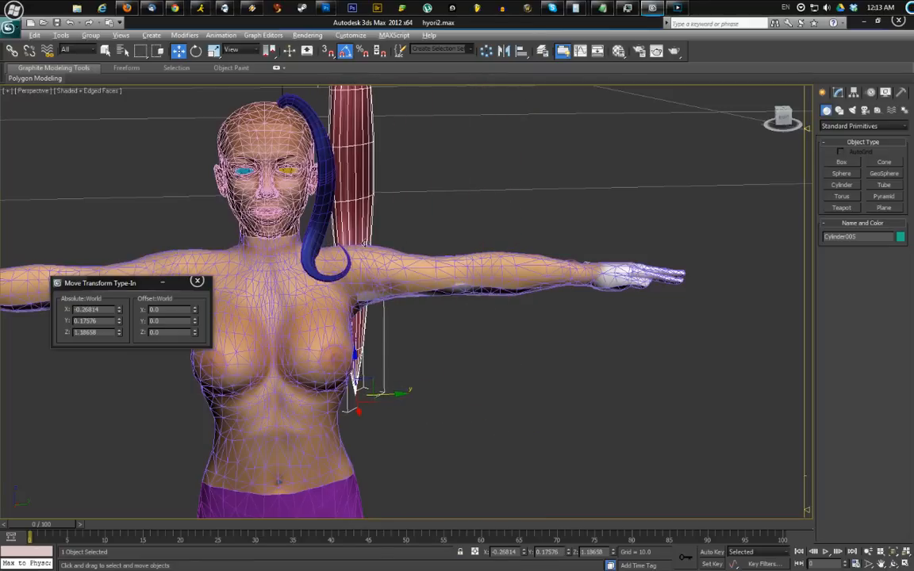
{"action": "middle_click_drag", "start_coordinate": [361, 239], "coordinate": [330, 302], "text": "alt"}
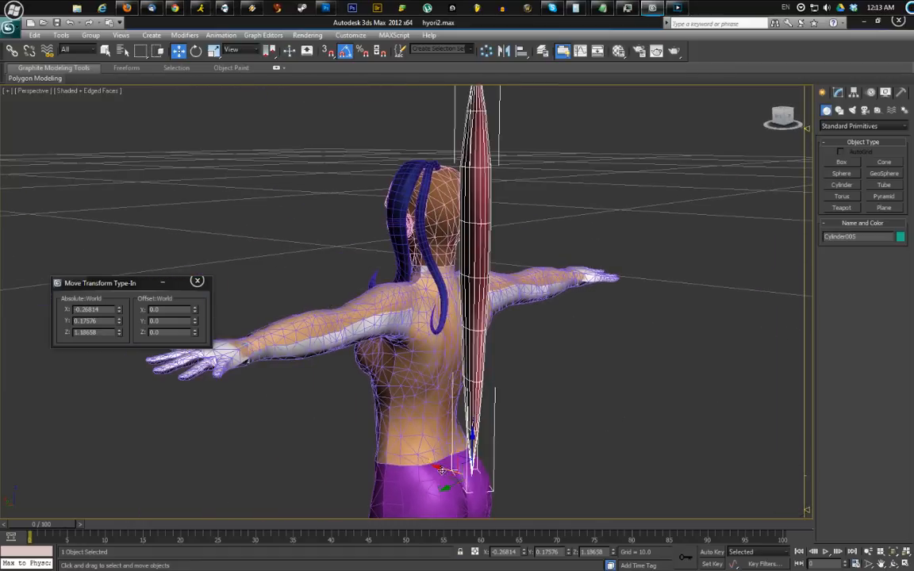
{"action": "left_click_drag", "start_coordinate": [441, 470], "coordinate": [365, 444]}
{"action": "middle_click_drag", "start_coordinate": [416, 417], "coordinate": [353, 395], "text": "alt"}
{"action": "left_click_drag", "start_coordinate": [364, 461], "coordinate": [408, 458]}
{"action": "middle_click_drag", "start_coordinate": [412, 363], "coordinate": [519, 385], "text": "alt"}
{"action": "left_click_drag", "start_coordinate": [425, 449], "coordinate": [456, 450]}
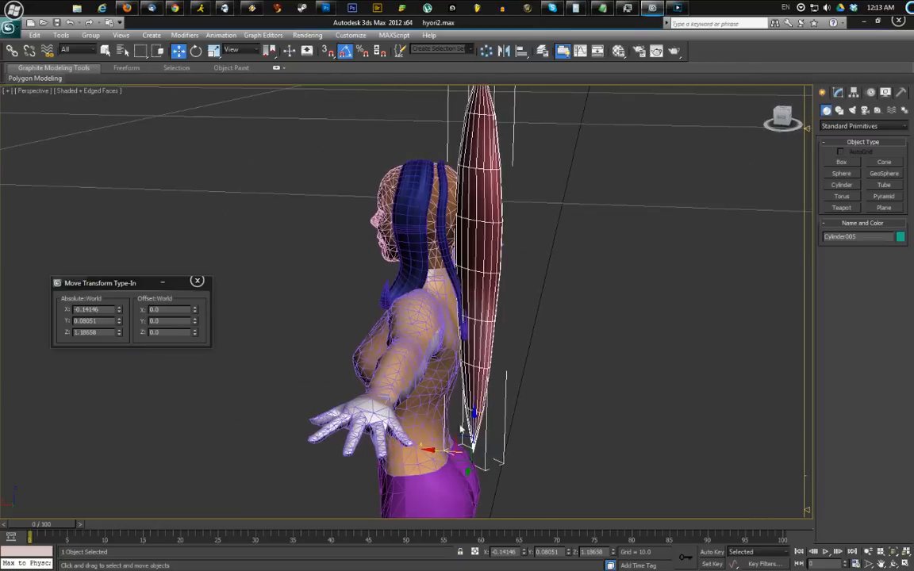
Select the strand's whole mesh as an element and scale it down uniformly to span from the head to the back
{"action": "left_click", "coordinate": [840, 94]}
{"action": "left_click", "coordinate": [886, 275]}
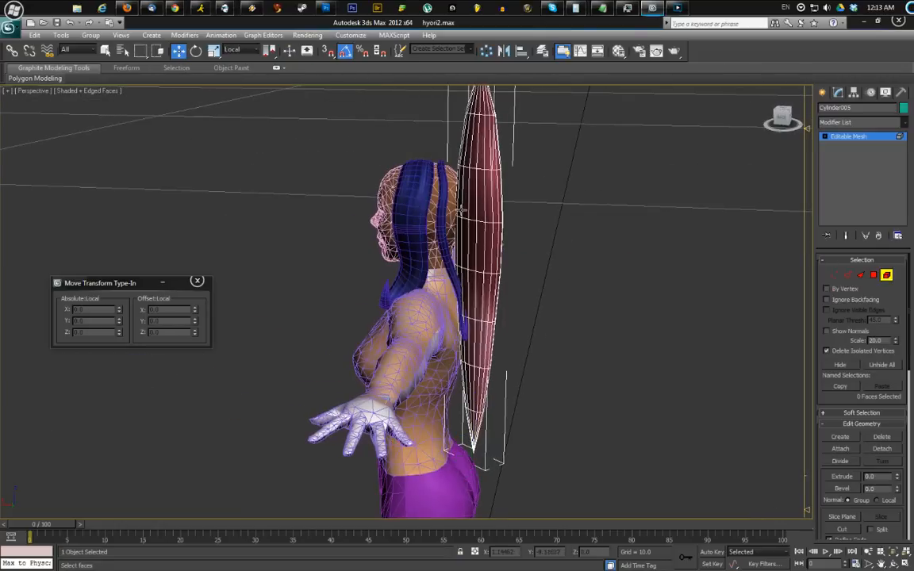
{"action": "left_click", "coordinate": [486, 262]}
{"action": "key", "text": "r"}
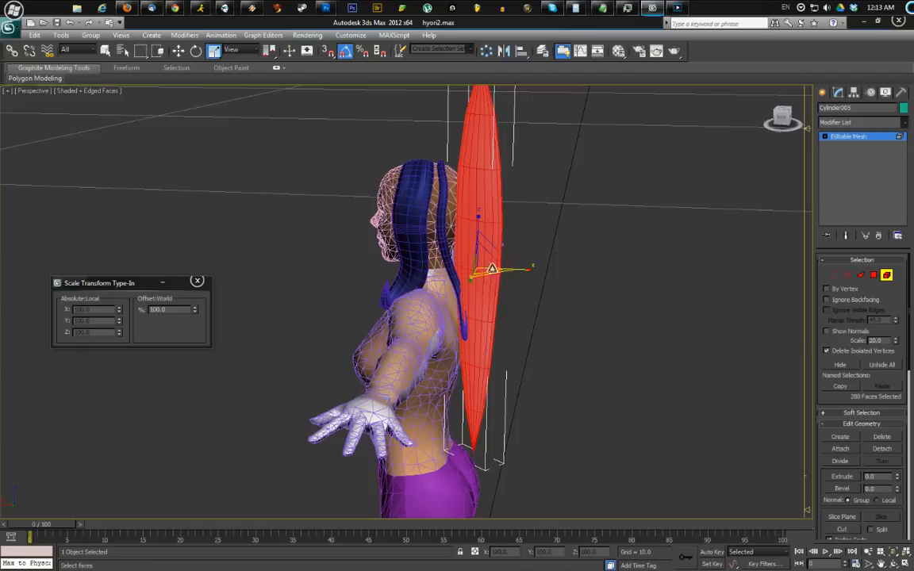
{"action": "left_click_drag", "start_coordinate": [517, 284], "coordinate": [500, 302]}
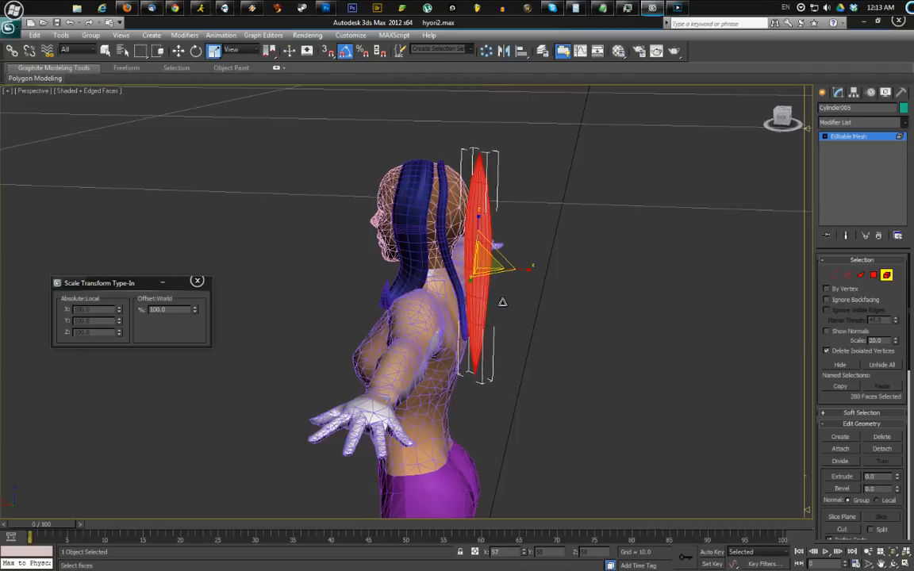
Select the strand's top tip vertices, then move them forward and down onto the crown beside the thin lofted strand
{"action": "left_click", "coordinate": [833, 275]}
{"action": "scroll", "coordinate": [555, 235], "scroll_direction": "up", "scroll_amount": 5}
{"action": "left_click_drag", "start_coordinate": [510, 176], "coordinate": [482, 197]}
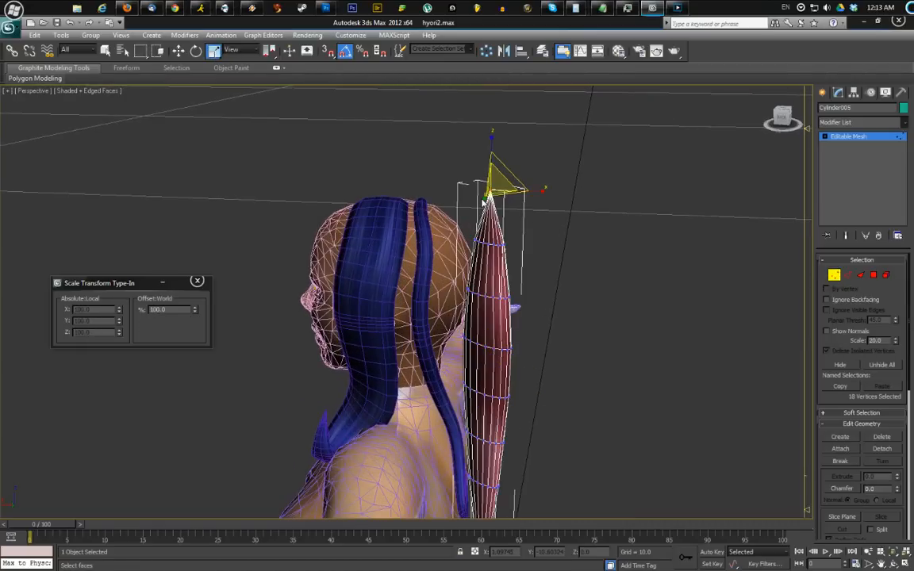
{"action": "left_click", "coordinate": [179, 51]}
{"action": "key", "text": "w"}
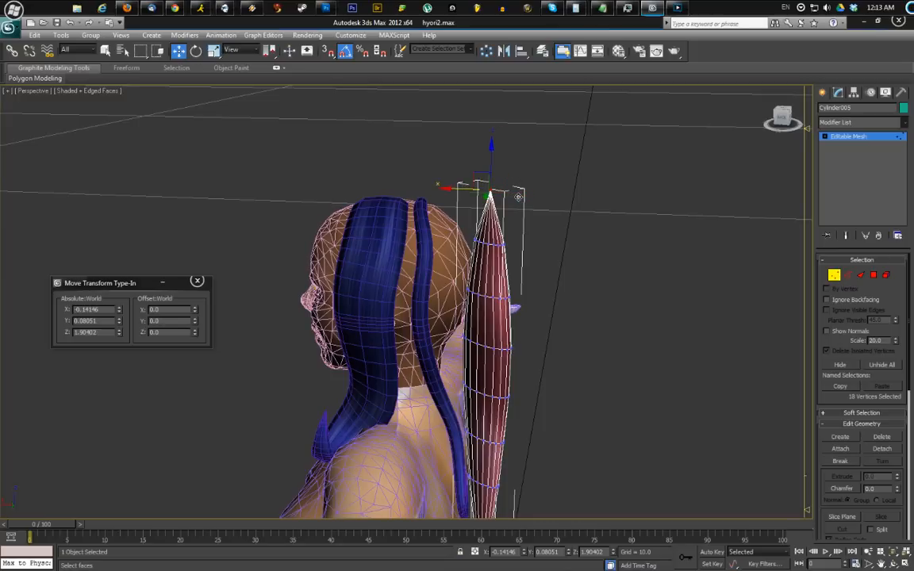
{"action": "left_click_drag", "start_coordinate": [454, 190], "coordinate": [393, 188]}
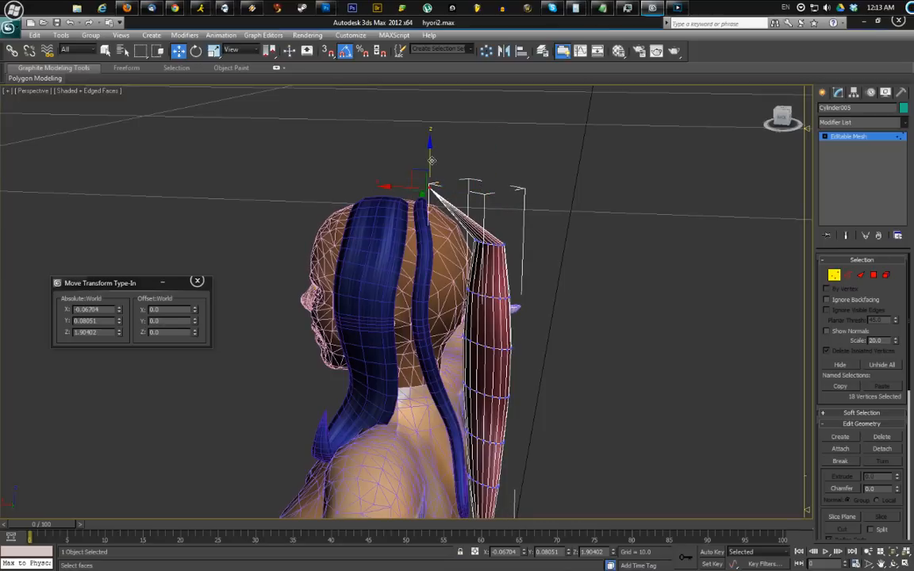
{"action": "left_click_drag", "start_coordinate": [433, 158], "coordinate": [440, 196]}
Move the strand's second vertex ring forward to the head and shift the tip sideways towards the middle of the head
{"action": "left_click_drag", "start_coordinate": [484, 249], "coordinate": [426, 242]}
{"action": "middle_click_drag", "start_coordinate": [460, 243], "coordinate": [480, 205], "text": "alt"}
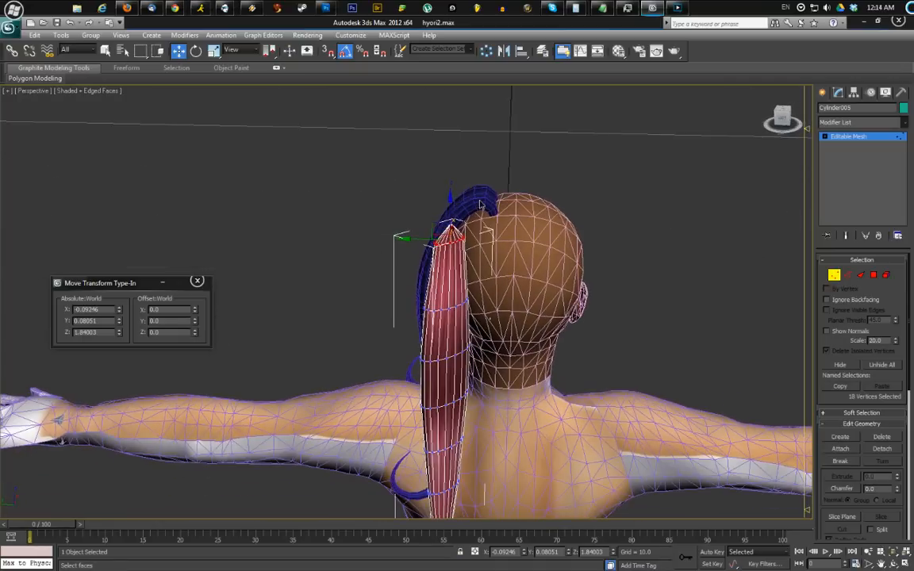
{"action": "left_click_drag", "start_coordinate": [440, 226], "coordinate": [472, 227]}
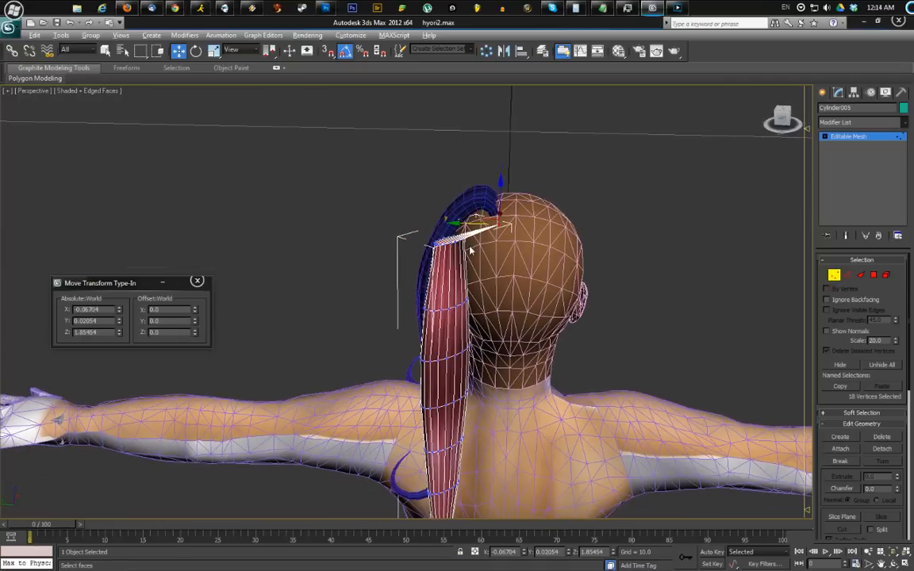
Shift the strand's remaining vertex rings sideways one by one down to the lower end, forming a zigzag along the head and back
{"action": "middle_click_drag", "start_coordinate": [472, 249], "coordinate": [487, 238], "text": "alt"}
{"action": "left_click_drag", "start_coordinate": [428, 280], "coordinate": [472, 260]}
{"action": "left_click_drag", "start_coordinate": [420, 240], "coordinate": [440, 240]}
{"action": "middle_click_drag", "start_coordinate": [495, 357], "coordinate": [495, 243]}
{"action": "left_click_drag", "start_coordinate": [489, 318], "coordinate": [473, 332]}
{"action": "left_click_drag", "start_coordinate": [395, 256], "coordinate": [468, 222]}
{"action": "left_click", "coordinate": [468, 426]}
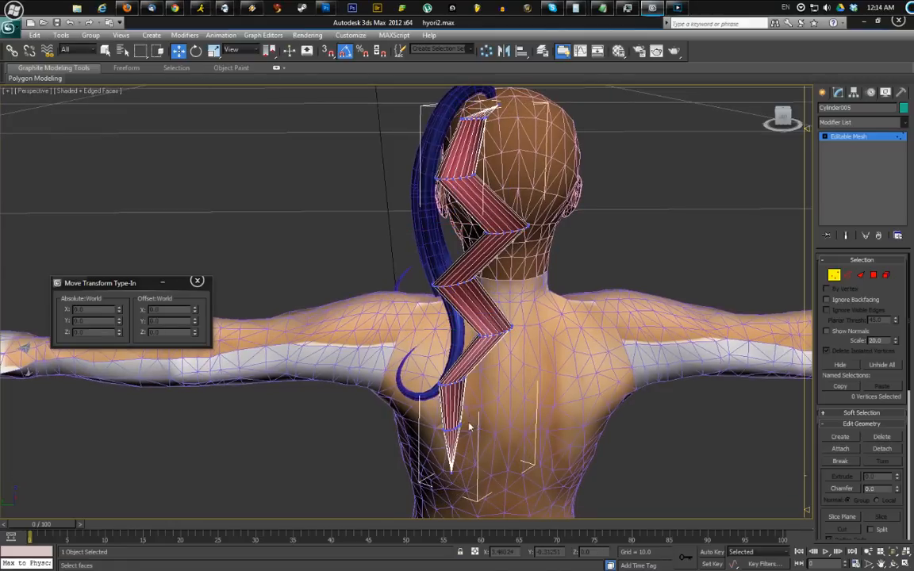
{"action": "left_click_drag", "start_coordinate": [432, 383], "coordinate": [455, 380]}
{"action": "mouse_move", "coordinate": [464, 432]}
{"action": "left_mouse_down"}
{"action": "mouse_move", "coordinate": [426, 445]}
{"action": "mouse_move", "coordinate": [463, 426]}
{"action": "mouse_move", "coordinate": [453, 426]}
{"action": "left_mouse_up"}
{"action": "middle_click_drag", "start_coordinate": [475, 276], "coordinate": [471, 347]}
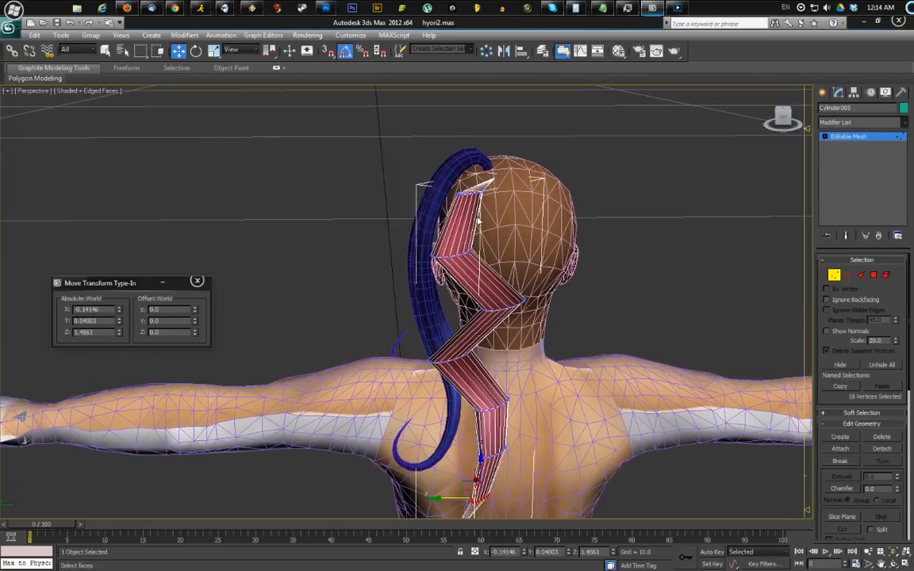
Leave vertex editing and apply a MeshSmooth modifier to the strand, inspecting it with and without edged faces
{"action": "key", "text": "F4"}
{"action": "middle_click_drag", "start_coordinate": [720, 190], "coordinate": [807, 194], "text": "alt"}
{"action": "left_click", "coordinate": [896, 137]}
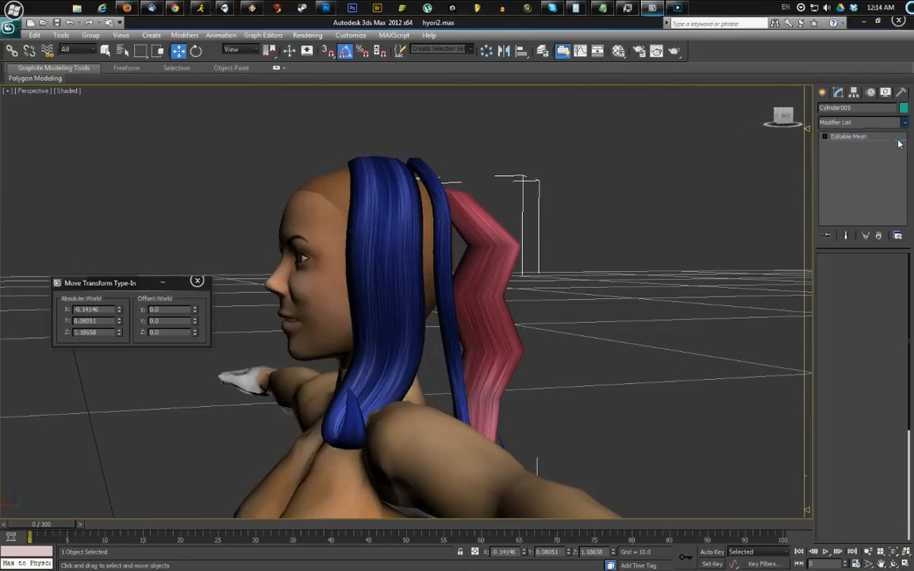
{"action": "left_click", "coordinate": [905, 122]}
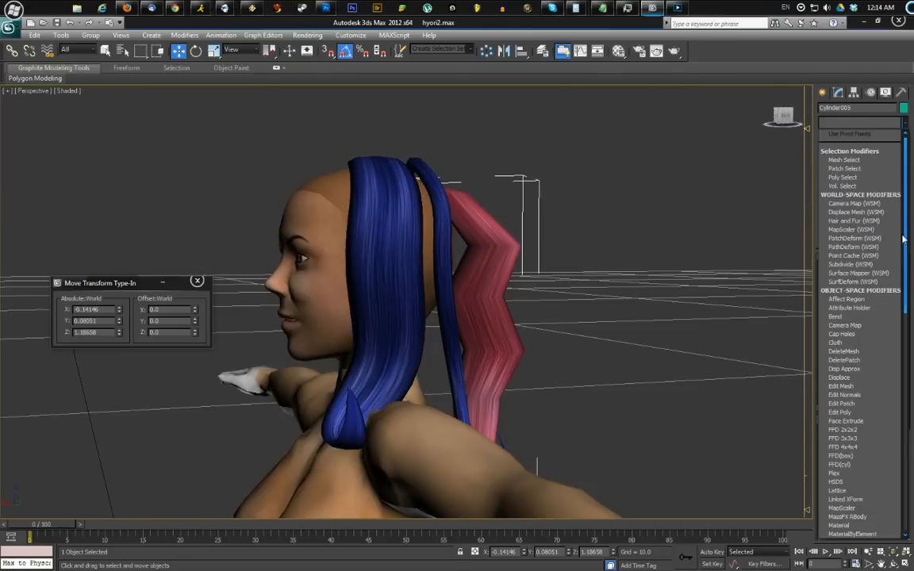
{"action": "left_click_drag", "start_coordinate": [905, 240], "coordinate": [899, 387]}
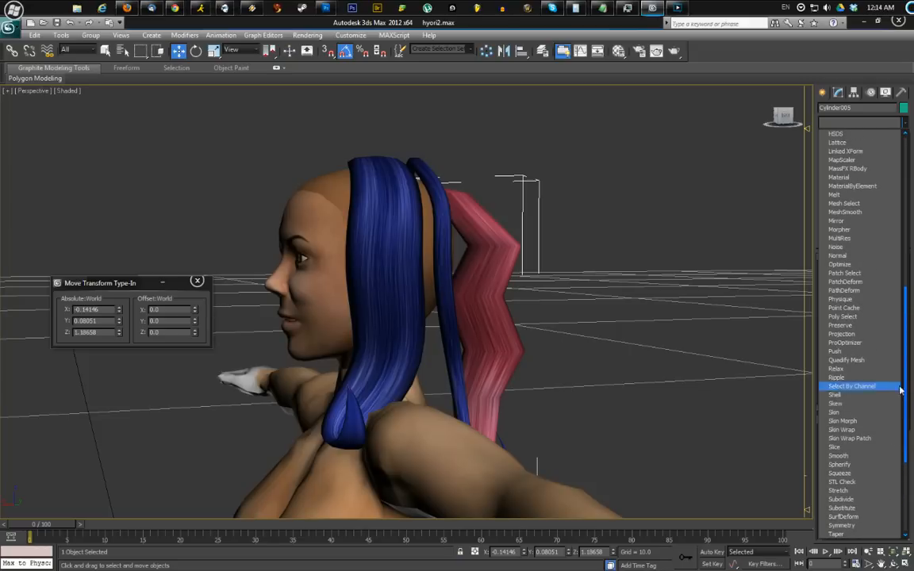
{"action": "left_click", "coordinate": [870, 219]}
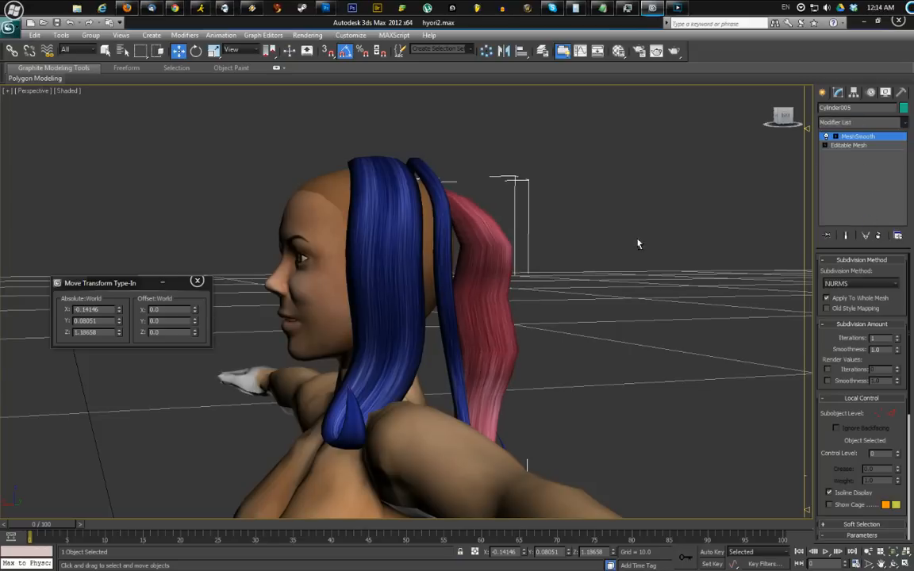
{"action": "mouse_move", "coordinate": [637, 243]}
{"action": "middle_mouse_down", "text": "alt"}
{"action": "mouse_move", "coordinate": [420, 233]}
{"action": "mouse_move", "coordinate": [441, 227]}
{"action": "middle_mouse_up", "text": "alt"}
{"action": "key", "text": "F4"}
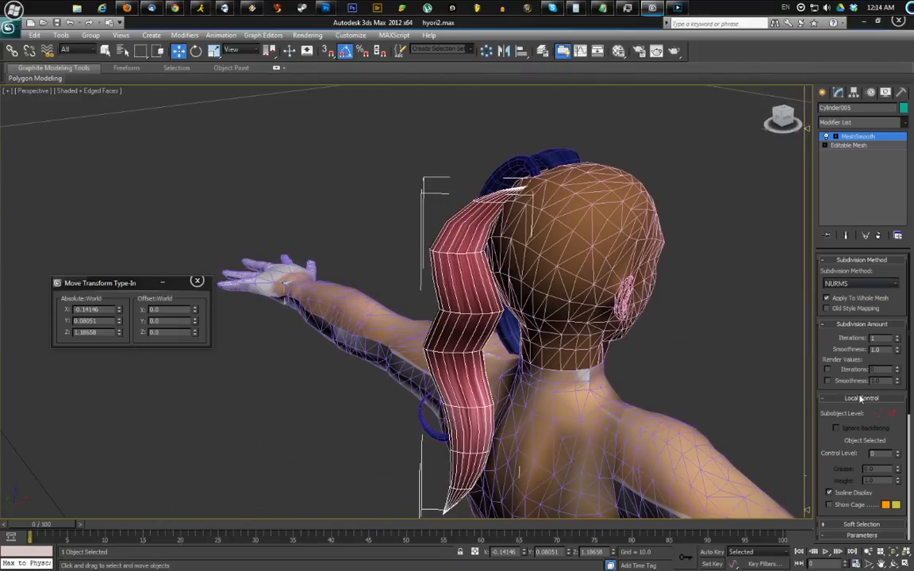
Inspect the smoothed hair strand's wireframe with Isoline Display off and on again, viewing it from the side and back
{"action": "left_click", "coordinate": [830, 493]}
{"action": "middle_click_drag", "start_coordinate": [756, 444], "coordinate": [667, 437], "text": "alt"}
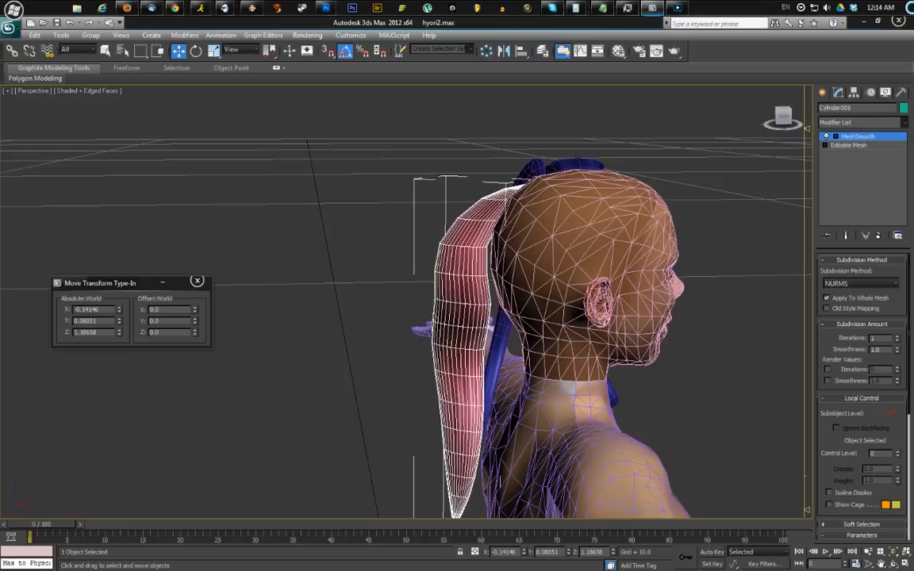
{"action": "left_click", "coordinate": [865, 496]}
{"action": "middle_click_drag", "start_coordinate": [450, 232], "coordinate": [510, 229], "text": "alt"}
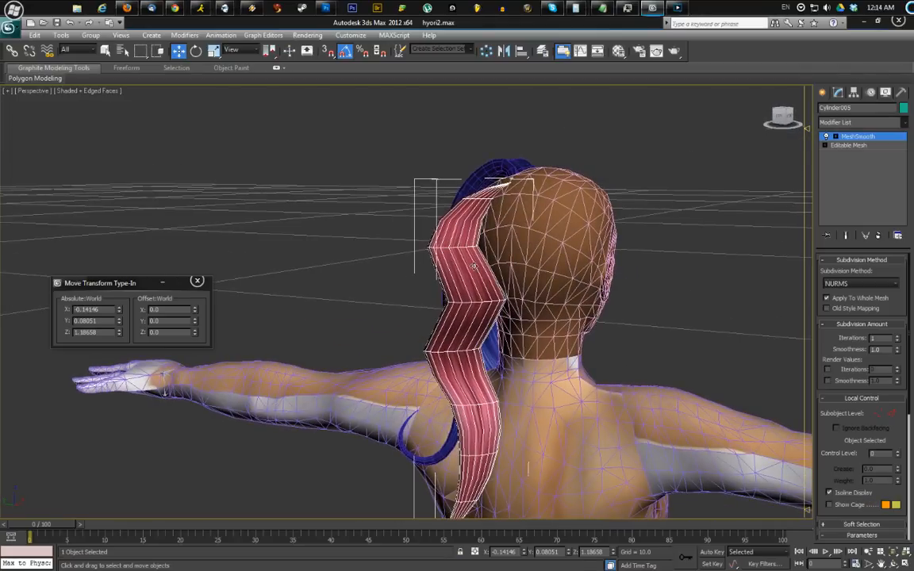
{"action": "middle_click_drag", "start_coordinate": [473, 265], "coordinate": [524, 263], "text": "alt"}
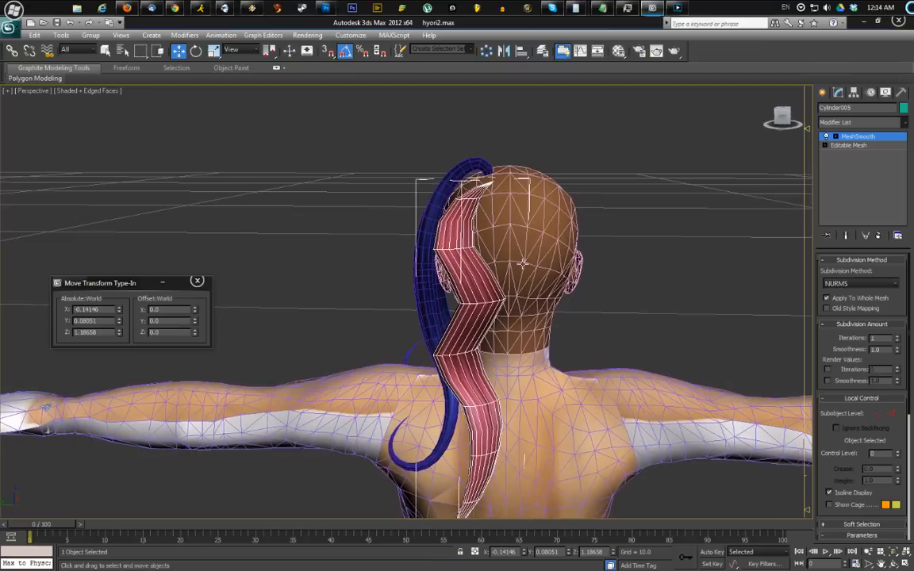
Select the upper vertex ring of the strand's Editable Mesh and show the smoothed end result without edged faces
{"action": "left_click", "coordinate": [827, 146]}
{"action": "left_click", "coordinate": [845, 154]}
{"action": "left_click_drag", "start_coordinate": [430, 241], "coordinate": [494, 266]}
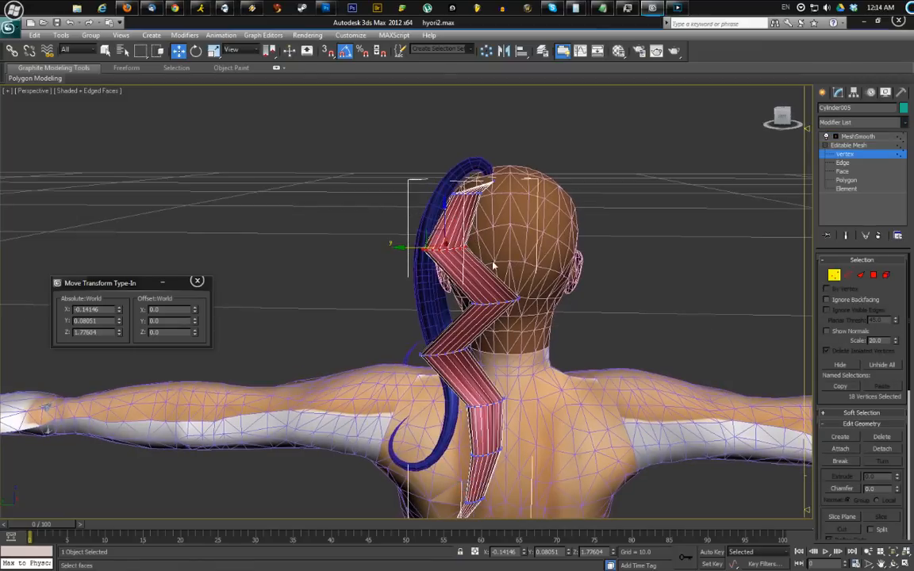
{"action": "left_click", "coordinate": [848, 237]}
{"action": "key", "text": "F4"}
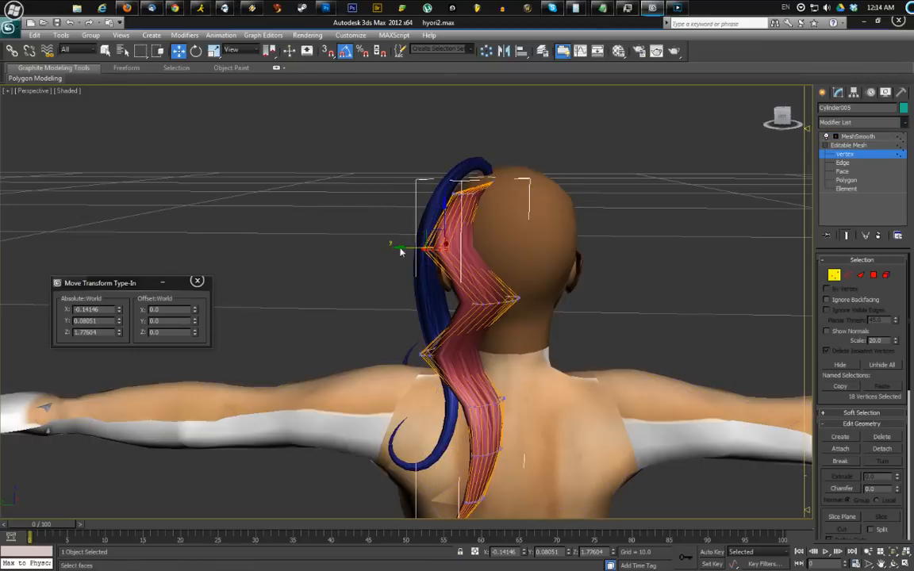
Move the strand's top vertex rings inward, closer to the middle of the head's crown
{"action": "left_click_drag", "start_coordinate": [520, 169], "coordinate": [362, 257]}
{"action": "left_click_drag", "start_coordinate": [437, 208], "coordinate": [455, 200]}
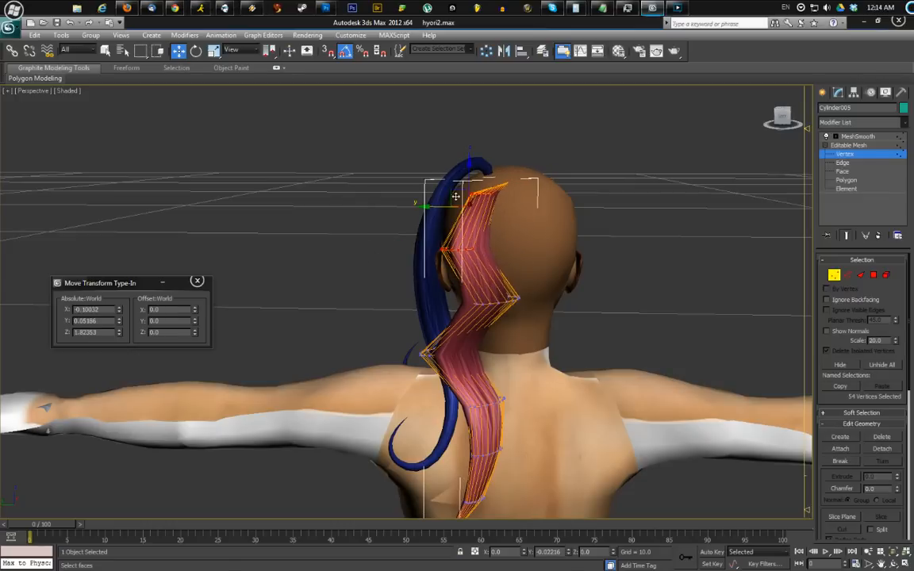
{"action": "middle_click_drag", "start_coordinate": [463, 209], "coordinate": [523, 216], "text": "alt"}
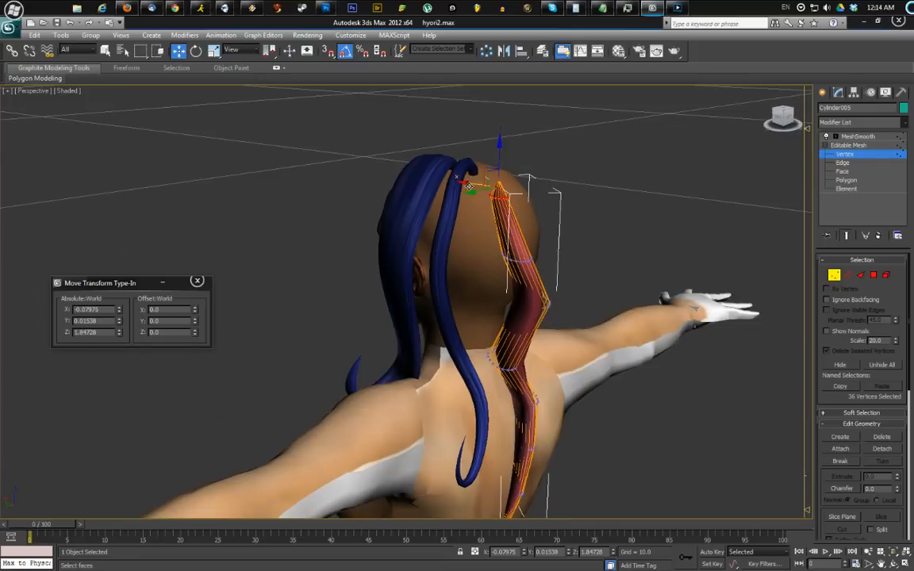
{"action": "left_click_drag", "start_coordinate": [469, 185], "coordinate": [483, 188]}
{"action": "middle_click_drag", "start_coordinate": [483, 213], "coordinate": [499, 248], "text": "alt"}
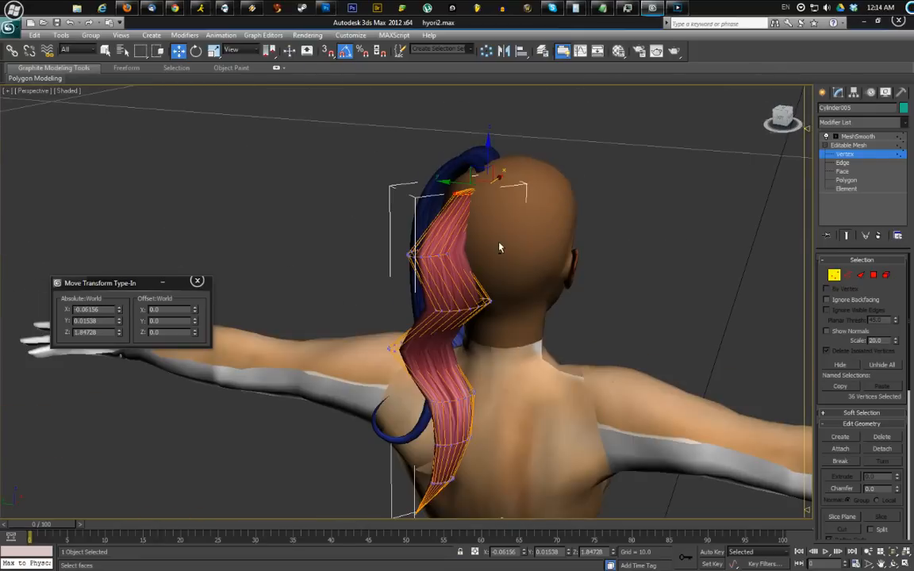
Select the strand's vertex rings below the top and rotate them around the vertical axis to turn its waves
{"action": "left_click_drag", "start_coordinate": [404, 274], "coordinate": [393, 272]}
{"action": "left_click", "coordinate": [196, 50]}
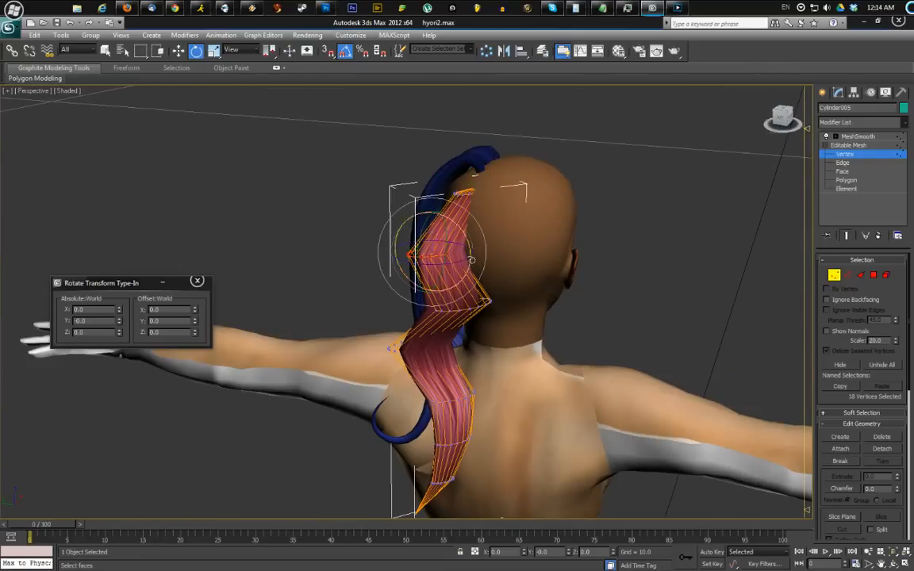
{"action": "middle_click_drag", "start_coordinate": [480, 255], "coordinate": [346, 242], "text": "alt"}
{"action": "left_click_drag", "start_coordinate": [500, 344], "coordinate": [524, 373]}
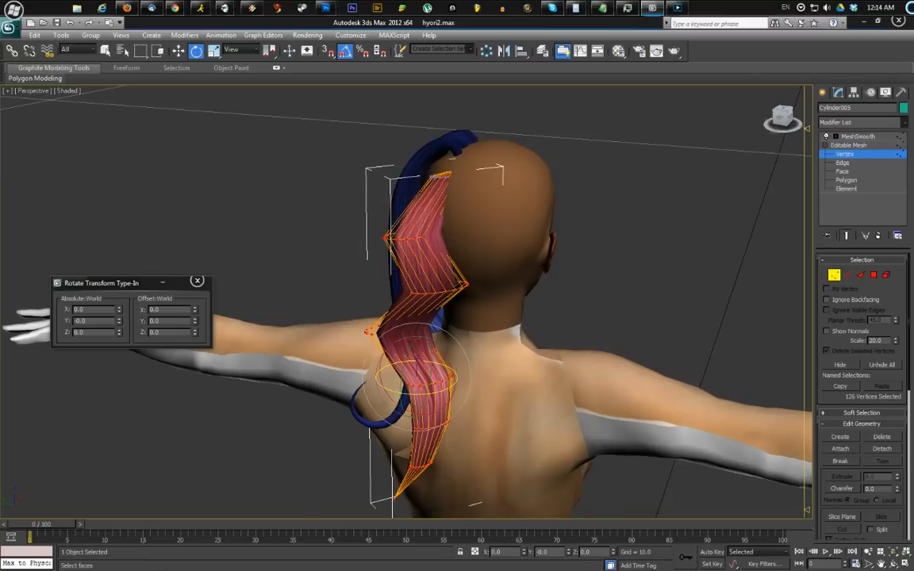
{"action": "left_click_drag", "start_coordinate": [438, 390], "coordinate": [478, 268]}
Rotate the strand's top vertex ring about 85 degrees around Z to match the turned strand, and leave vertex editing
{"action": "left_click_drag", "start_coordinate": [420, 189], "coordinate": [457, 195]}
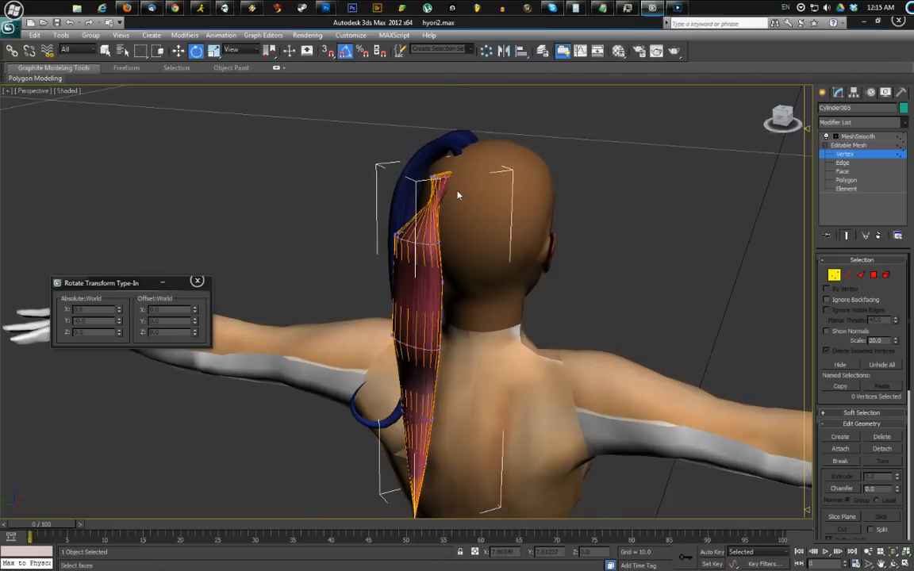
{"action": "key", "text": "F3"}
{"action": "left_click_drag", "start_coordinate": [377, 154], "coordinate": [445, 184]}
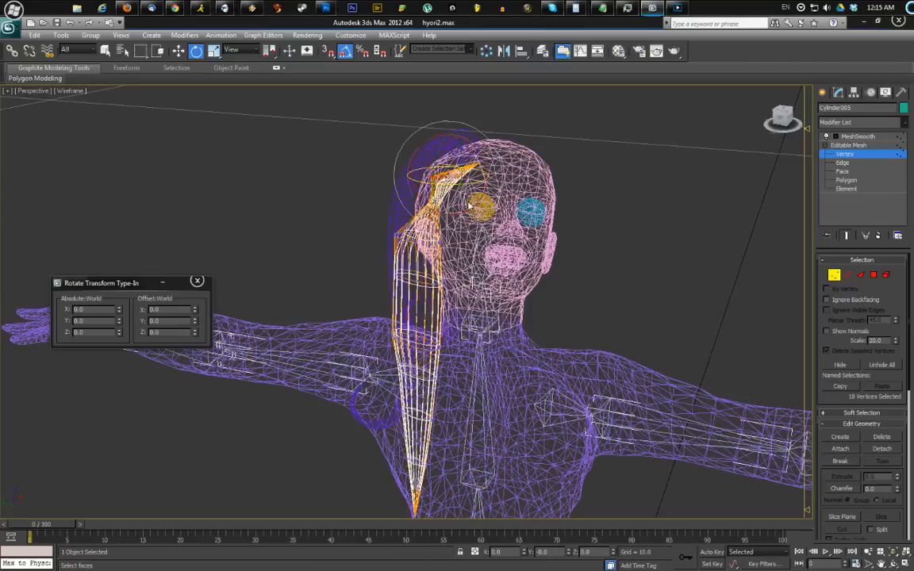
{"action": "key", "text": "F3"}
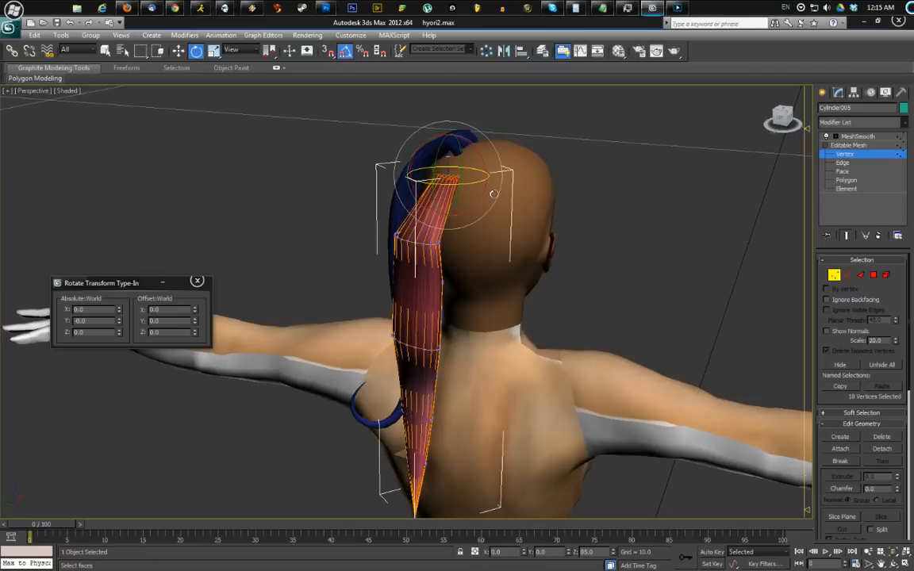
{"action": "key", "text": "F4"}
{"action": "key", "text": "F3"}
{"action": "key", "text": "F3"}
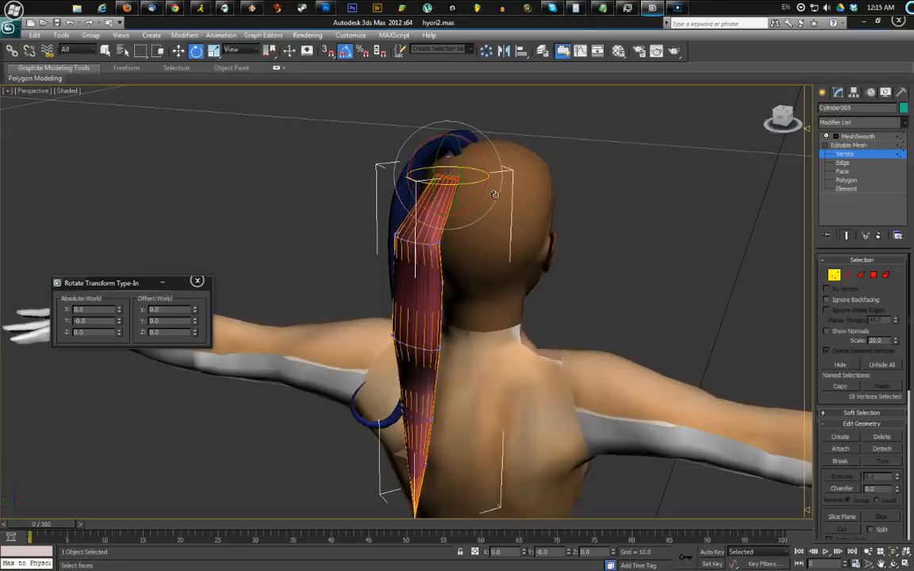
{"action": "key", "text": "F4"}
{"action": "middle_click_drag", "start_coordinate": [494, 198], "coordinate": [528, 132]}
{"action": "key", "text": "F4"}
{"action": "left_click", "coordinate": [862, 146]}
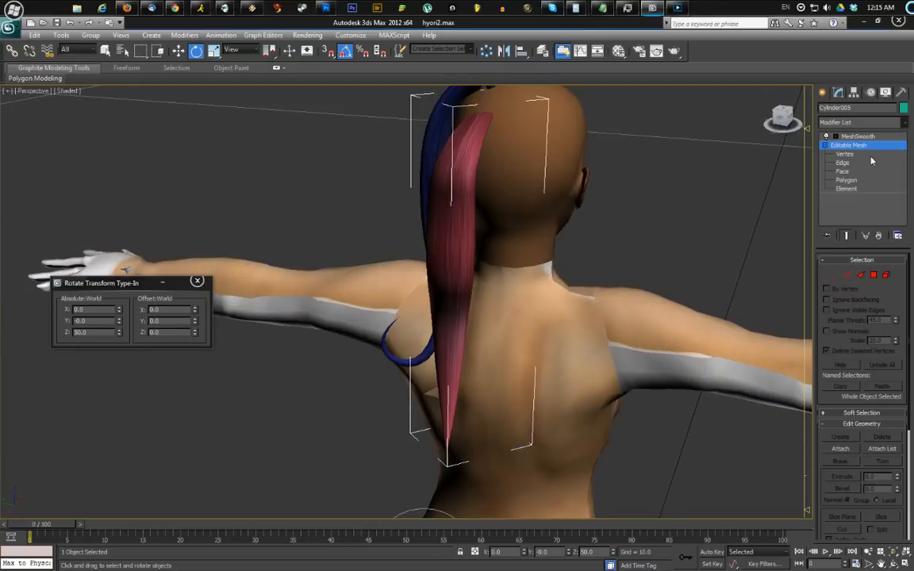
Add an Unwrap UVW modifier above the strand's MeshSmooth and open its UV editor
{"action": "middle_click_drag", "start_coordinate": [506, 224], "coordinate": [597, 190], "text": "alt"}
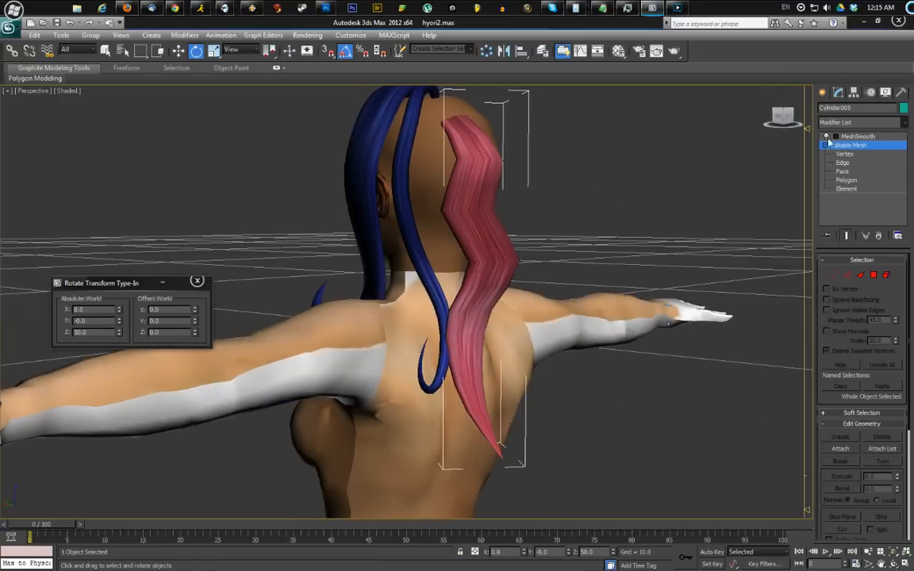
{"action": "left_click", "coordinate": [862, 138]}
{"action": "middle_click_drag", "start_coordinate": [528, 184], "coordinate": [544, 198]}
{"action": "left_click", "coordinate": [825, 136]}
{"action": "middle_click_drag", "start_coordinate": [587, 222], "coordinate": [525, 255]}
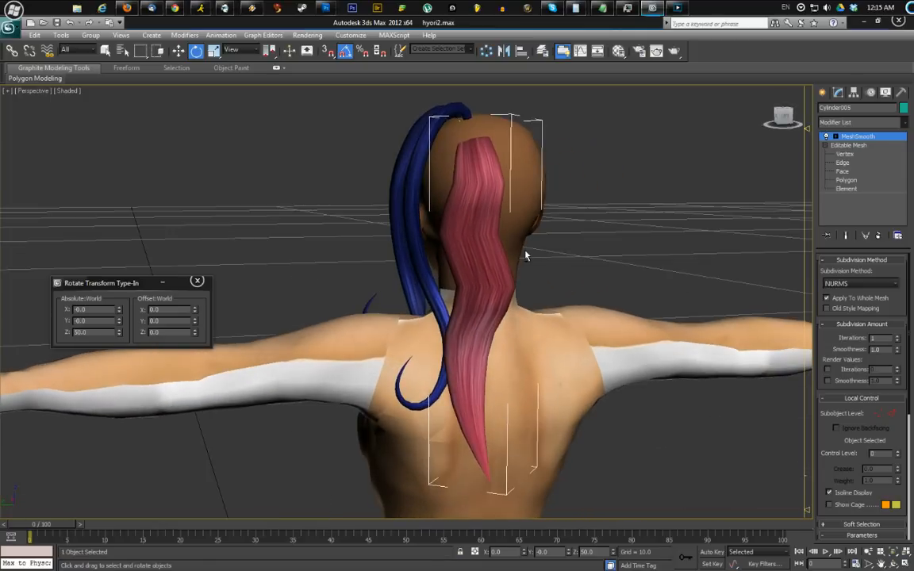
{"action": "left_click", "coordinate": [901, 125]}
{"action": "left_click_drag", "start_coordinate": [909, 163], "coordinate": [908, 387]}
{"action": "left_click", "coordinate": [890, 440]}
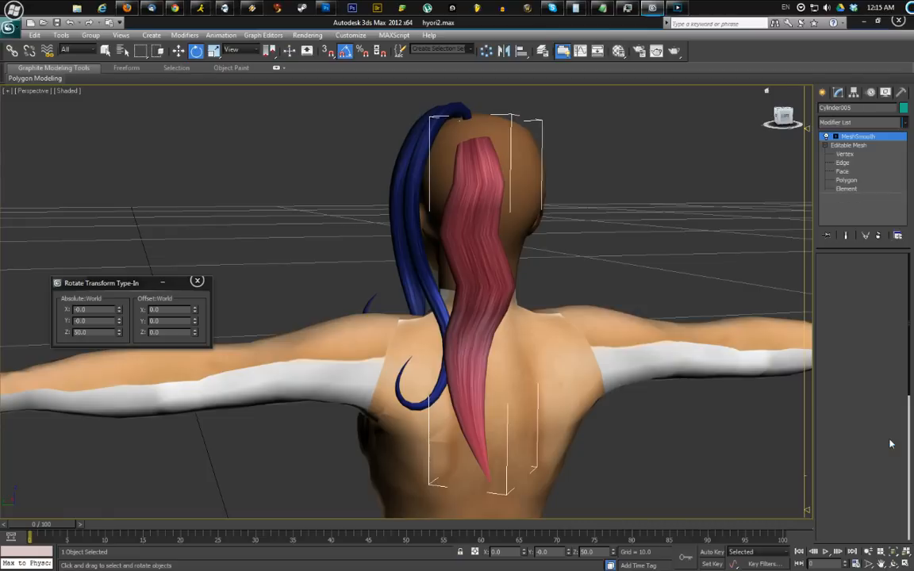
{"action": "left_click", "coordinate": [858, 386]}
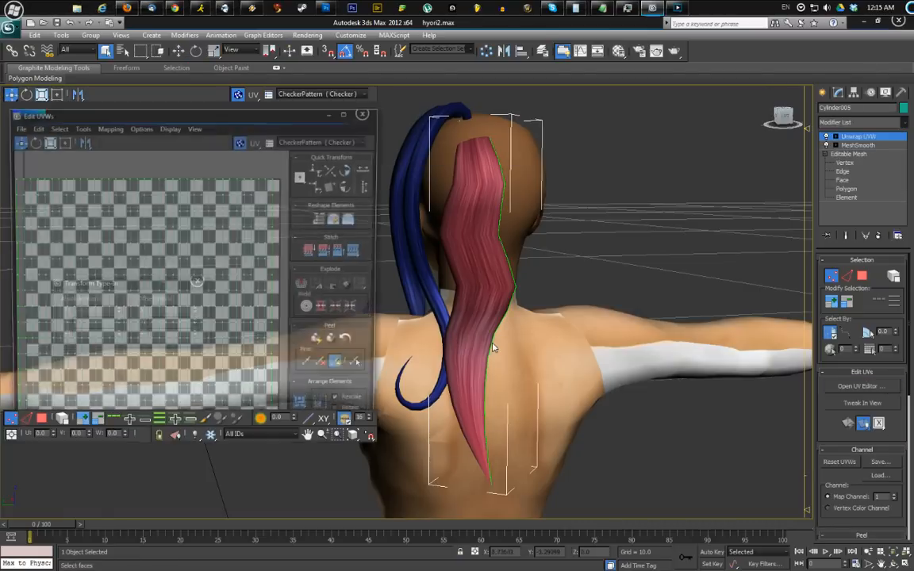
Select all UV vertices and move them with snapping enabled so the layout lines up with the texture square
{"action": "scroll", "coordinate": [131, 198], "scroll_direction": "down", "scroll_amount": 5}
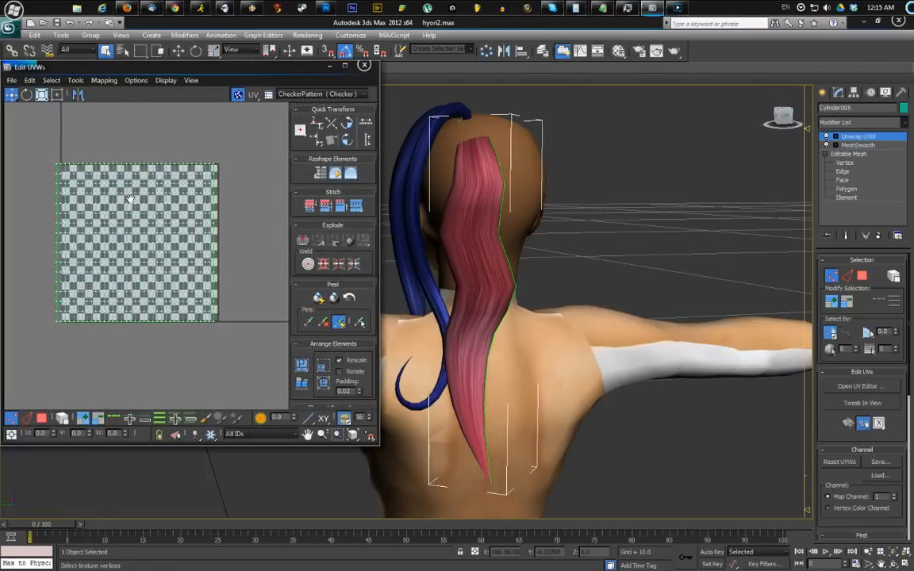
{"action": "scroll", "coordinate": [130, 198], "scroll_direction": "up", "scroll_amount": 2}
{"action": "middle_click_drag", "start_coordinate": [194, 157], "coordinate": [197, 146]}
{"action": "scroll", "coordinate": [197, 146], "scroll_direction": "down", "scroll_amount": 1}
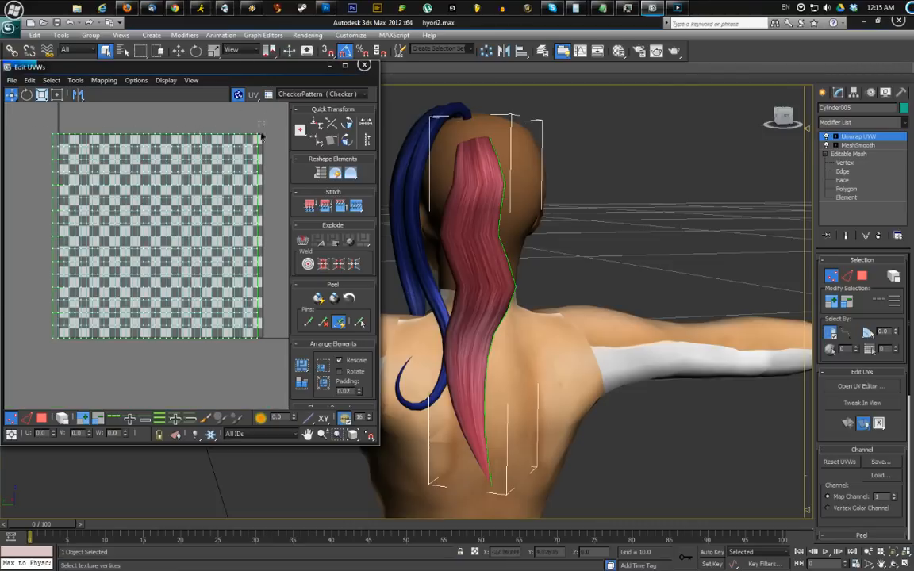
{"action": "left_click_drag", "start_coordinate": [262, 136], "coordinate": [12, 365]}
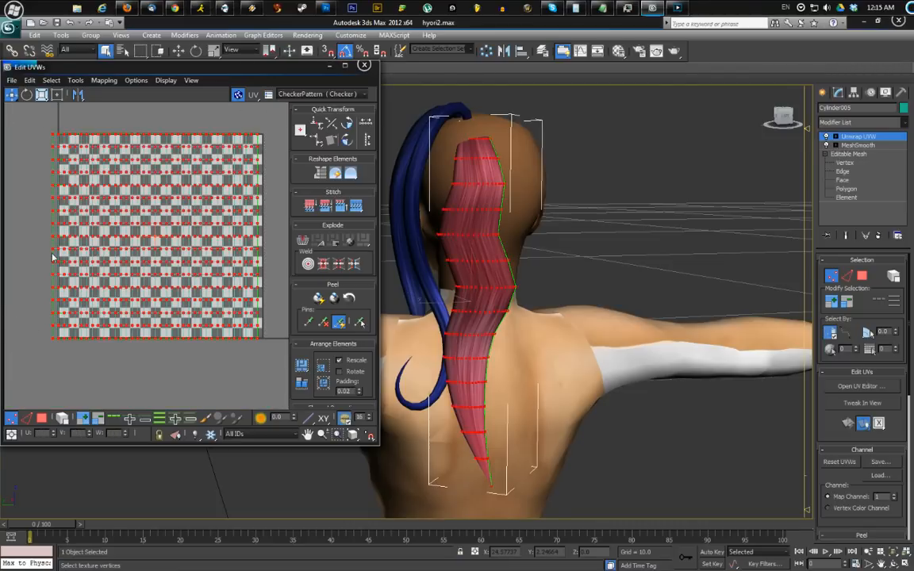
{"action": "left_click", "coordinate": [18, 167]}
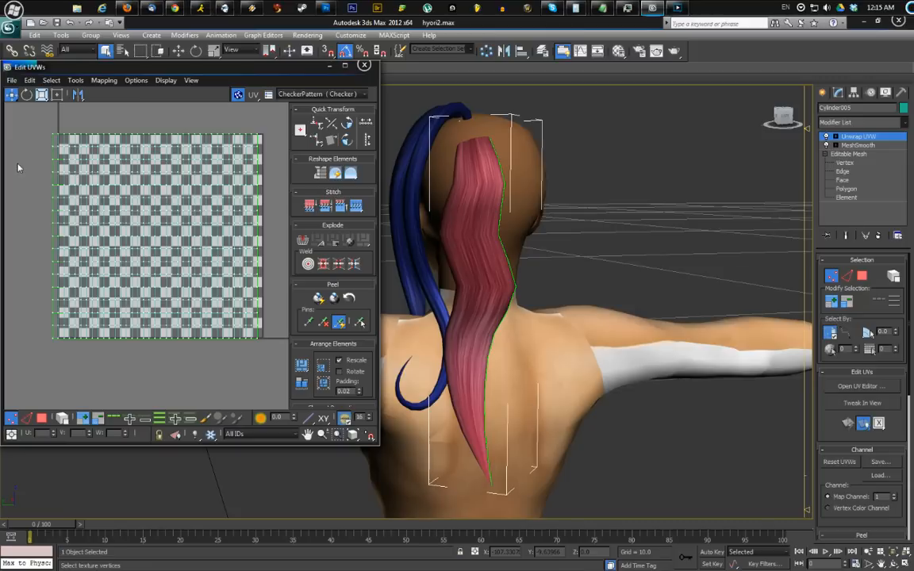
{"action": "key", "text": "ctrl+a"}
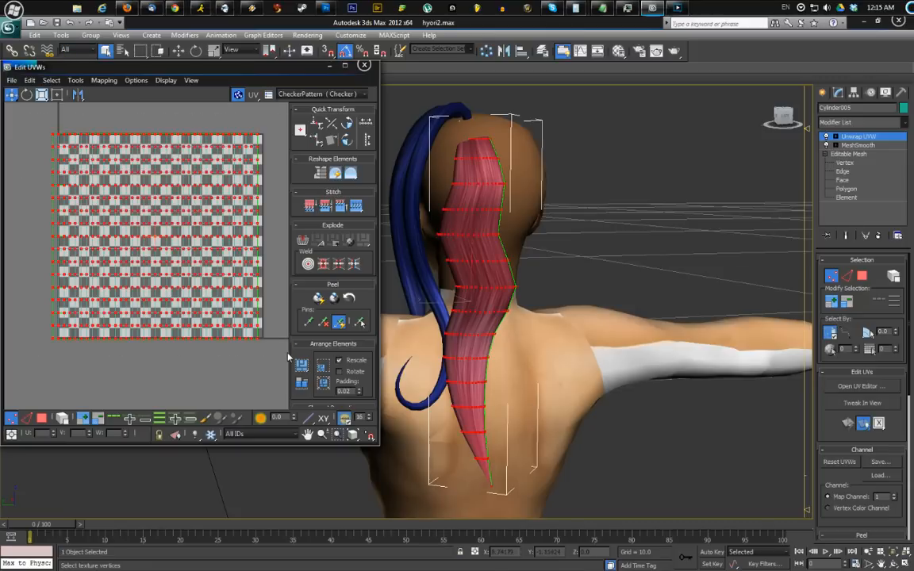
{"action": "left_click", "coordinate": [369, 435]}
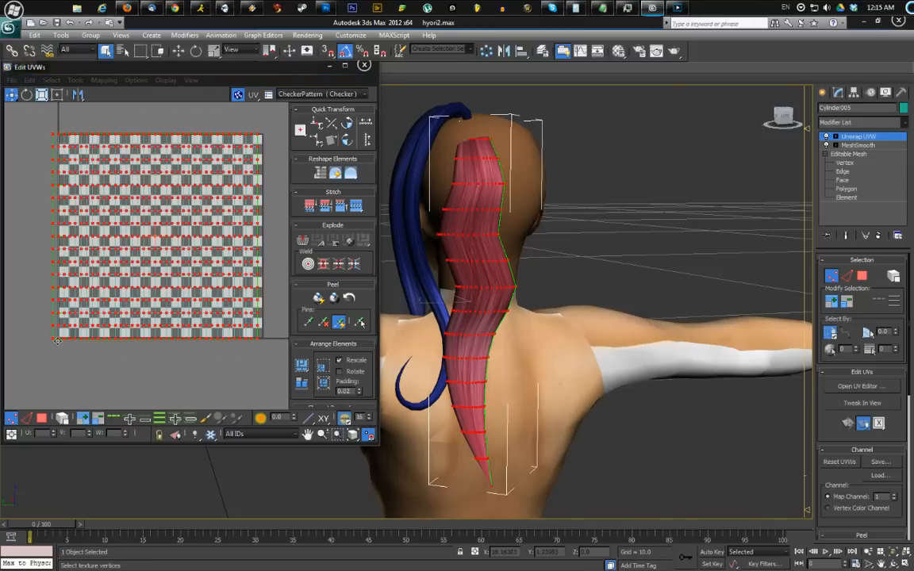
{"action": "left_click_drag", "start_coordinate": [54, 339], "coordinate": [58, 340]}
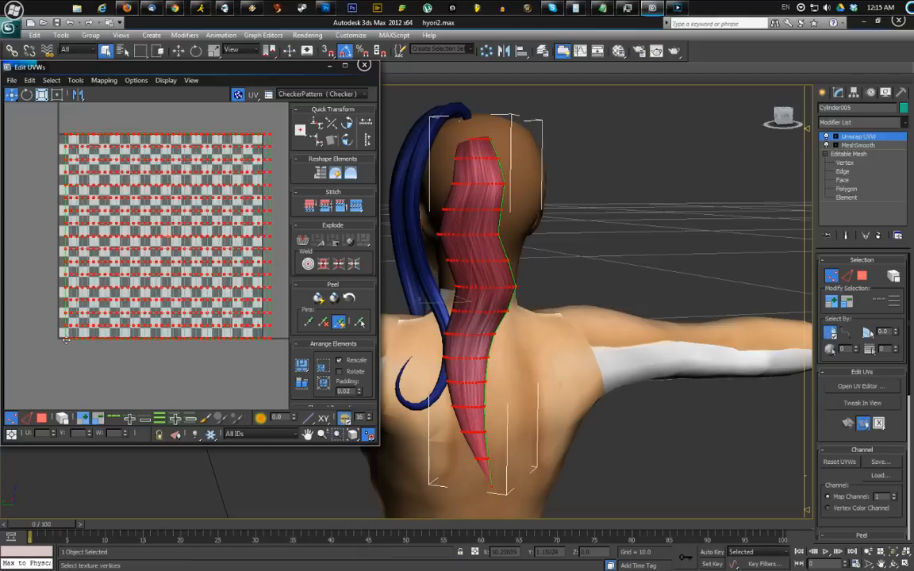
{"action": "left_click", "coordinate": [90, 372]}
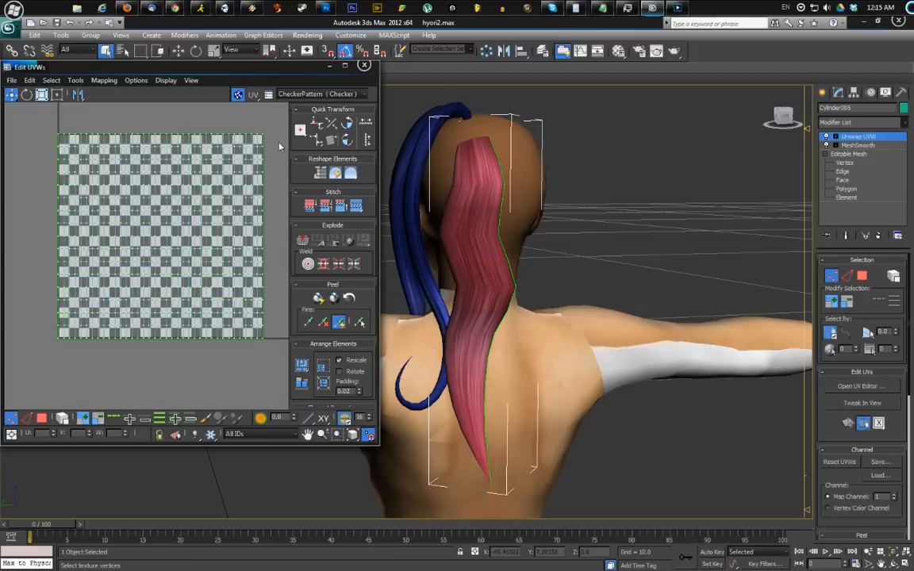
Show the Map #71 (Pink 03 - Light Tips.bmp) texture behind the UV layout instead of the checker pattern
{"action": "scroll", "coordinate": [264, 153], "scroll_direction": "up", "scroll_amount": 4}
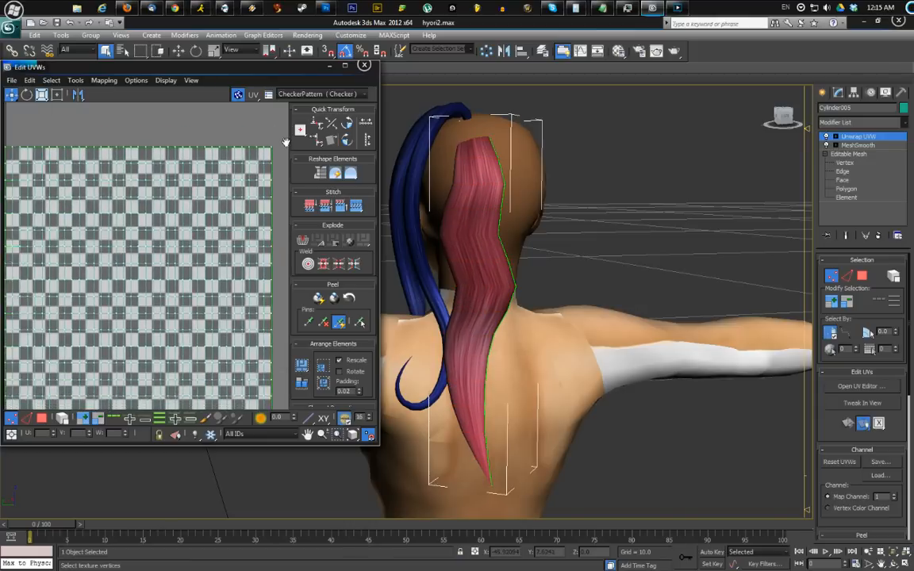
{"action": "middle_click_drag", "start_coordinate": [302, 129], "coordinate": [293, 123]}
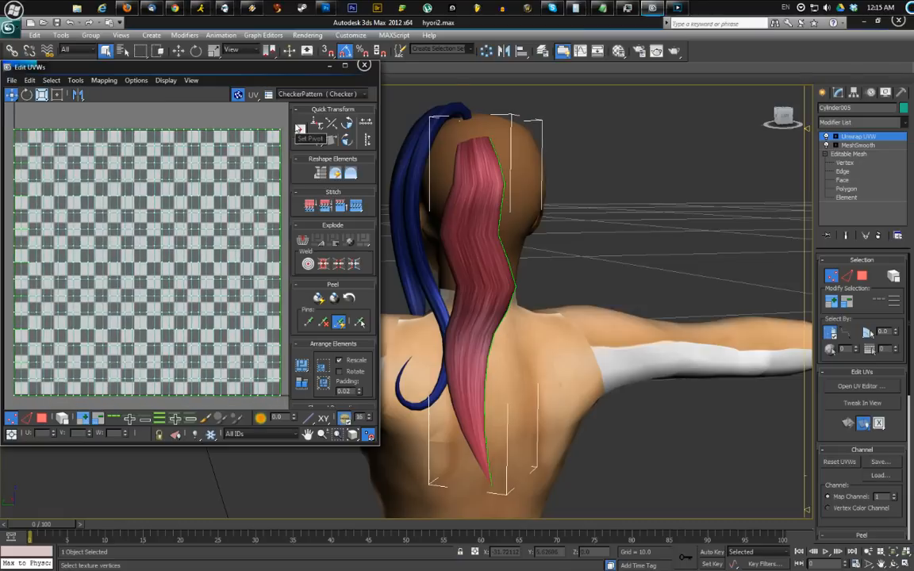
{"action": "left_click", "coordinate": [317, 93]}
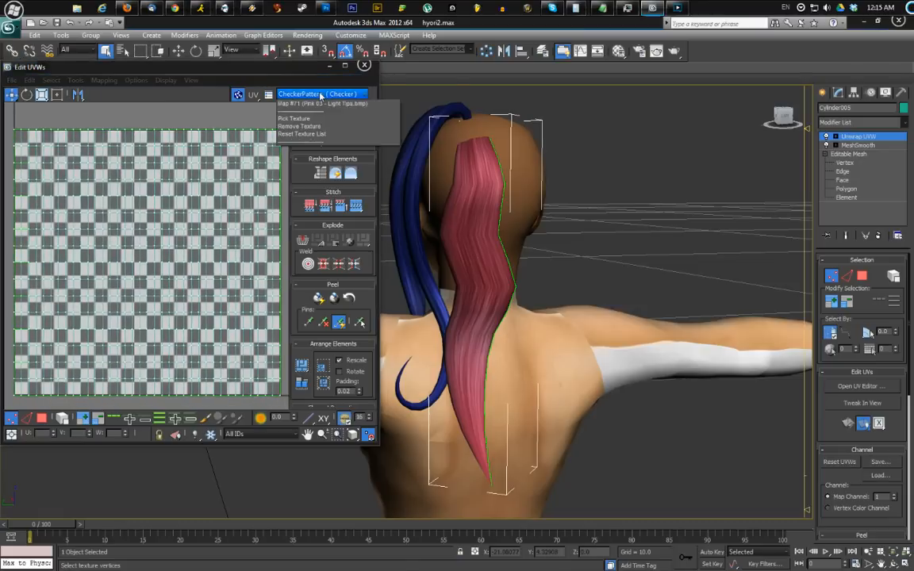
{"action": "left_click", "coordinate": [309, 105]}
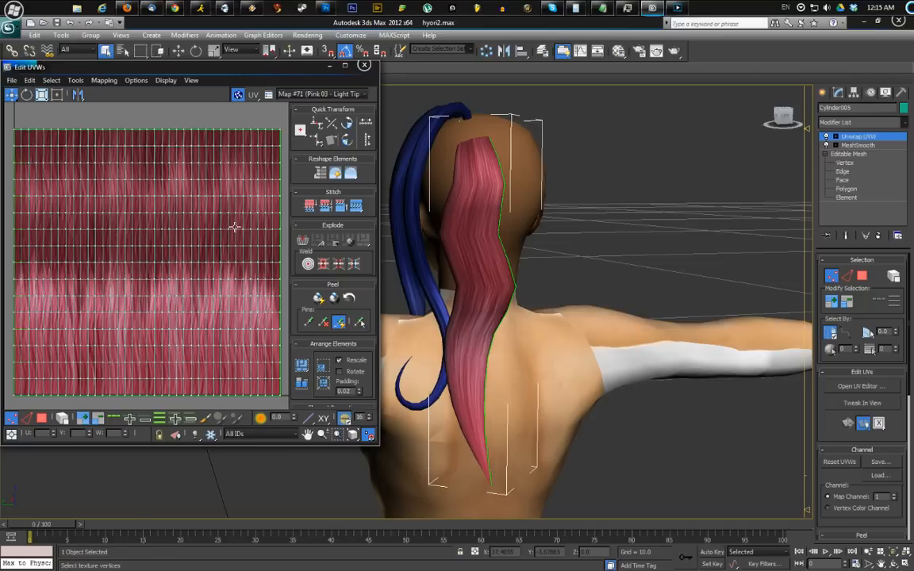
Scale the whole UV layout horizontally with the Freeform tool to about two-thirds of the texture's width, keeping its full height
{"action": "left_click", "coordinate": [58, 96]}
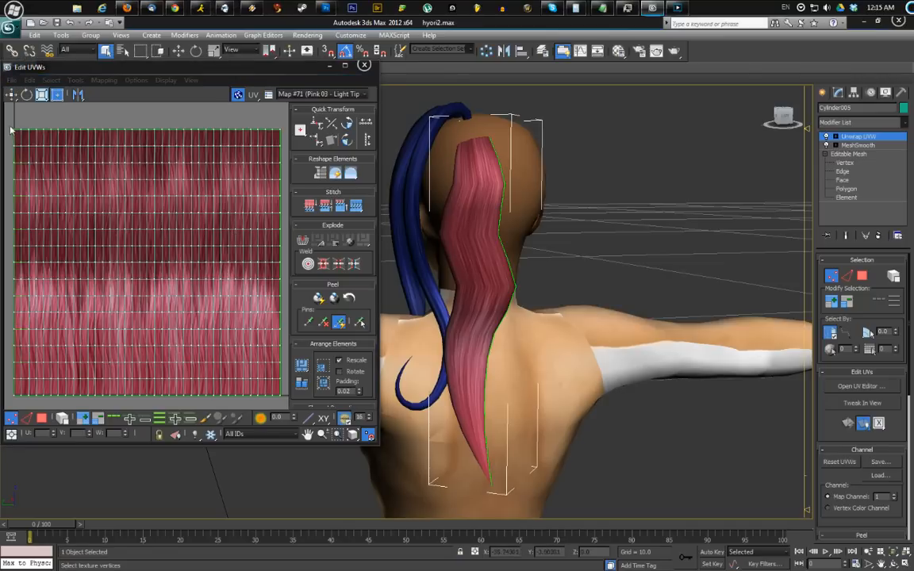
{"action": "left_click", "coordinate": [11, 129]}
{"action": "key", "text": "ctrl+a"}
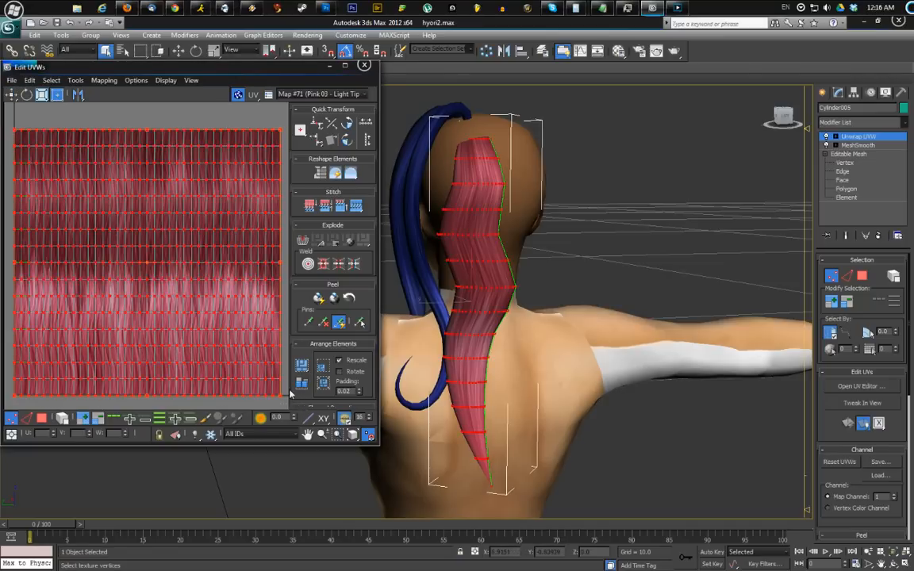
{"action": "left_click_drag", "start_coordinate": [256, 357], "coordinate": [295, 393]}
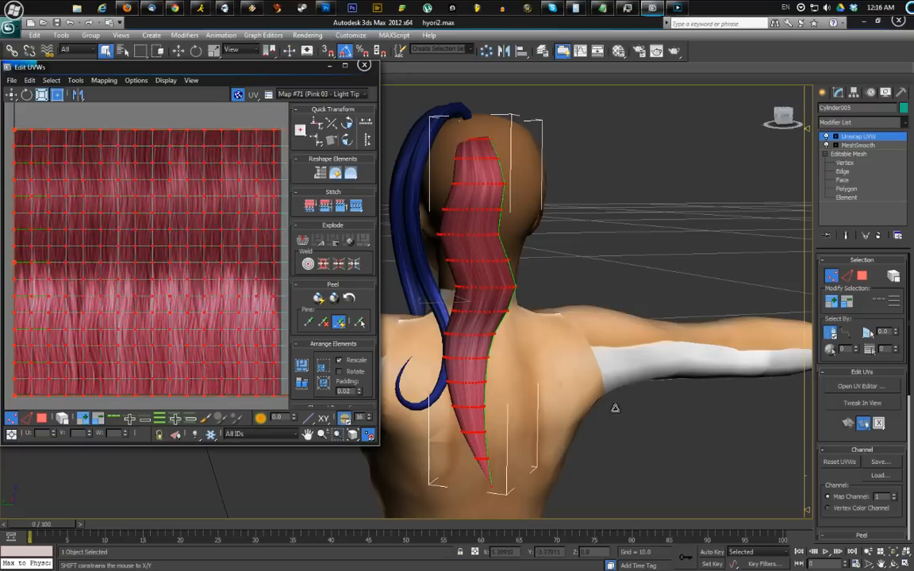
{"action": "left_click_drag", "start_coordinate": [637, 413], "coordinate": [184, 409]}
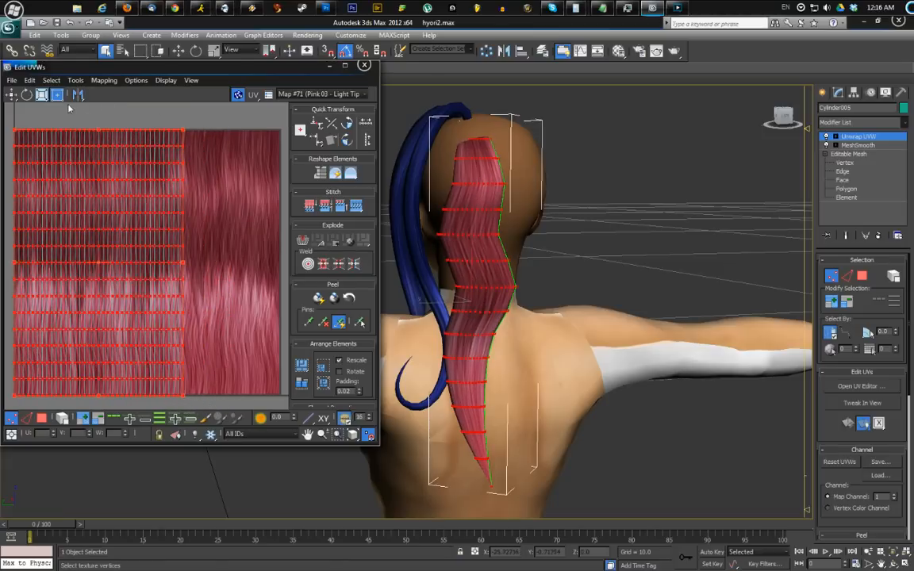
Widen the whole UV layout to about four-fifths of the texture's width and move it over to the texture's right part
{"action": "left_click_drag", "start_coordinate": [183, 132], "coordinate": [221, 131], "text": "shift"}
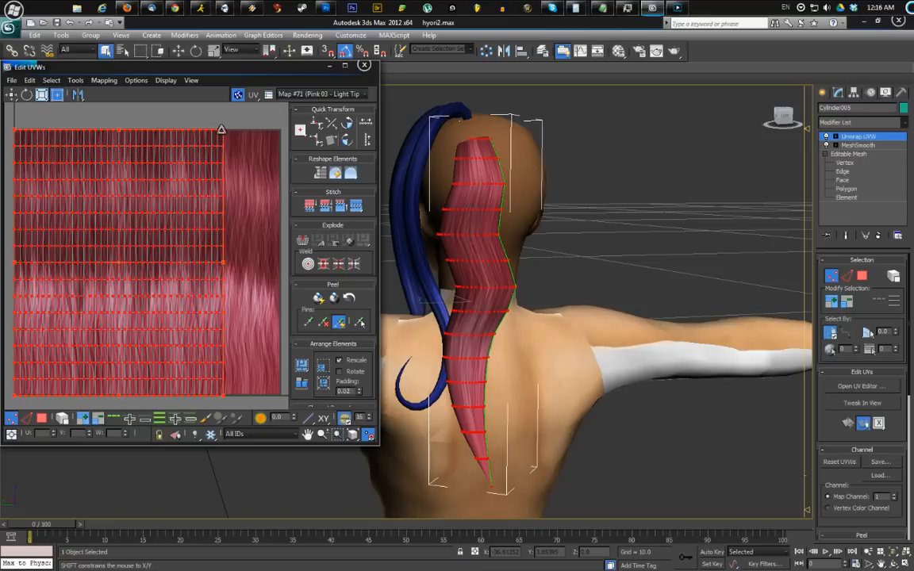
{"action": "left_click", "coordinate": [57, 107]}
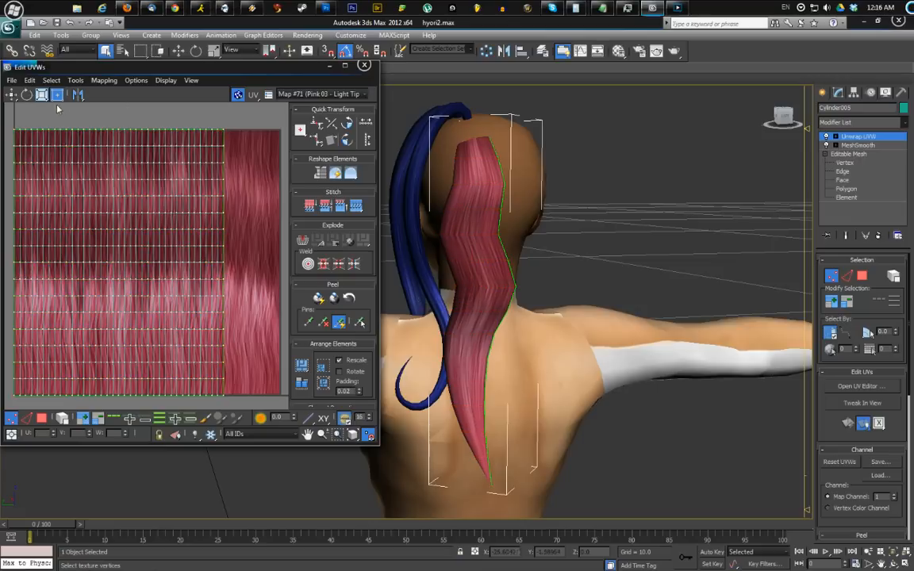
{"action": "left_click", "coordinate": [12, 94]}
{"action": "key", "text": "ctrl+a"}
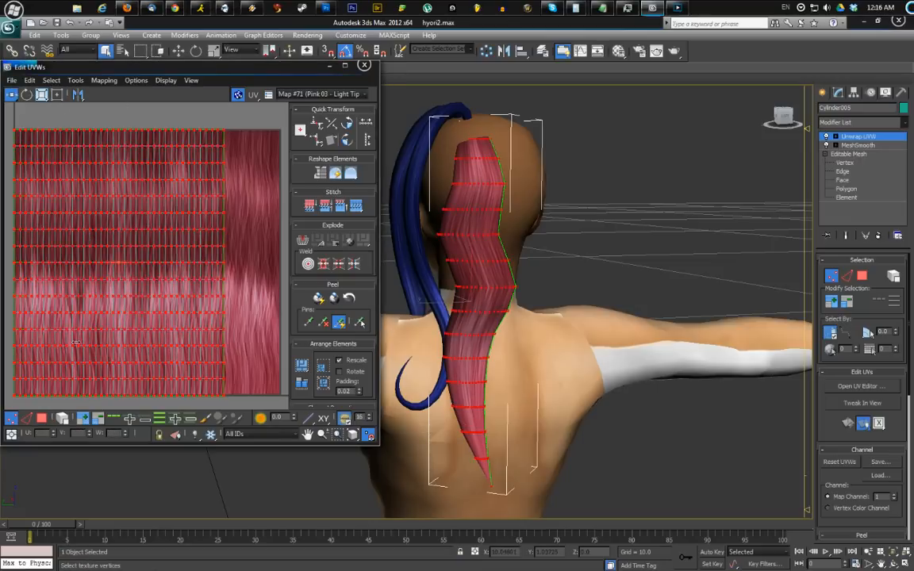
{"action": "left_click_drag", "start_coordinate": [85, 313], "coordinate": [171, 309]}
{"action": "left_click", "coordinate": [206, 116]}
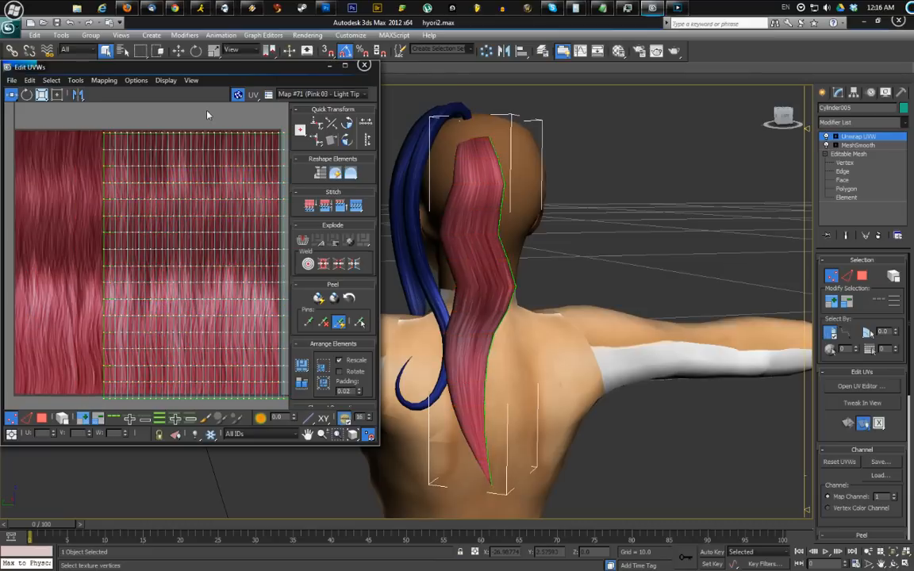
{"action": "left_click", "coordinate": [215, 231]}
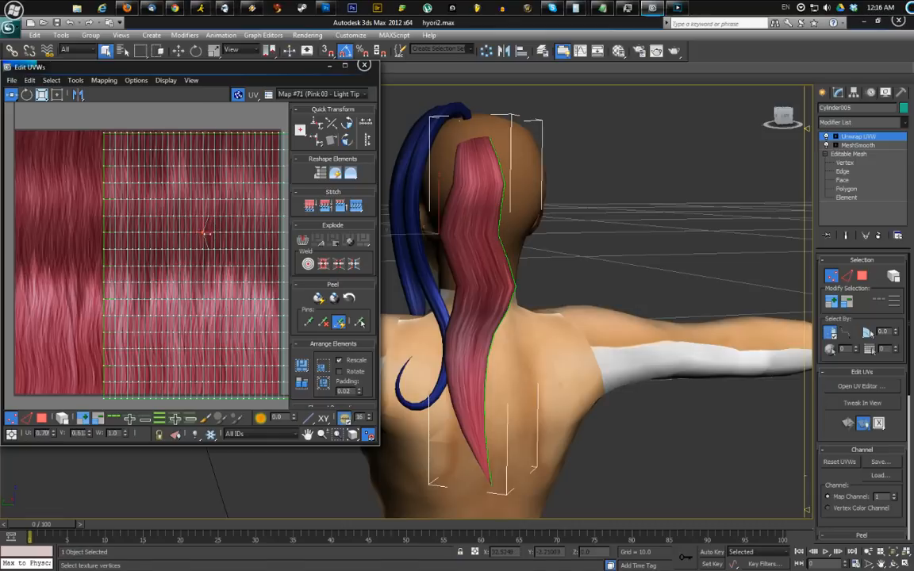
{"action": "key", "text": "ctrl+z"}
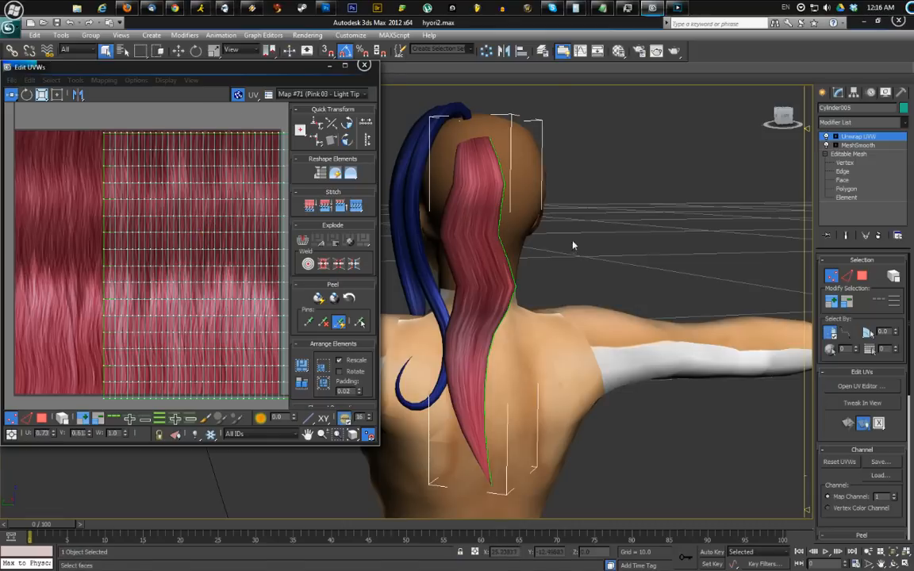
Close the UV editor, leave the strand's modifier settings and view the character from the front side
{"action": "middle_click_drag", "start_coordinate": [573, 245], "coordinate": [569, 241]}
{"action": "left_click", "coordinate": [369, 68]}
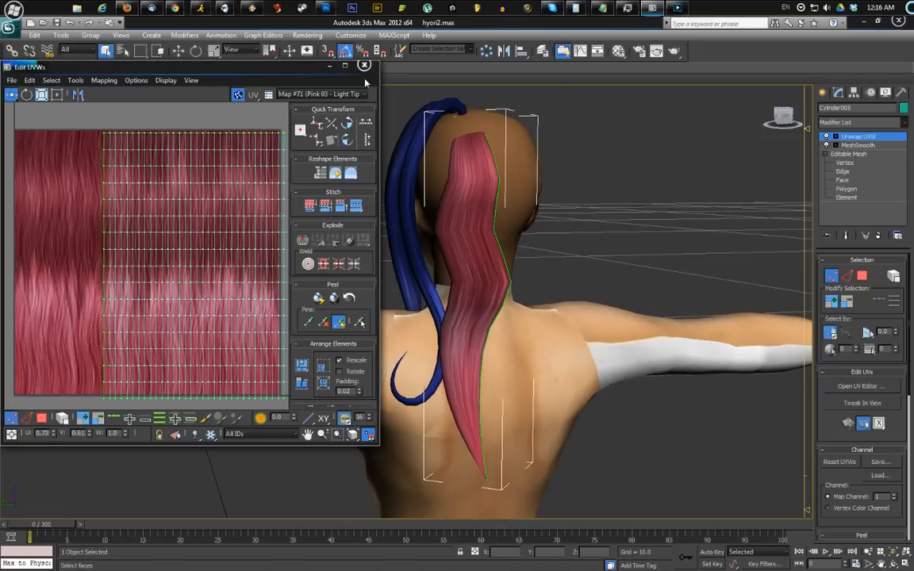
{"action": "left_click", "coordinate": [821, 92]}
{"action": "middle_click_drag", "start_coordinate": [448, 262], "coordinate": [421, 187]}
{"action": "middle_click_drag", "start_coordinate": [399, 279], "coordinate": [503, 296], "text": "alt"}
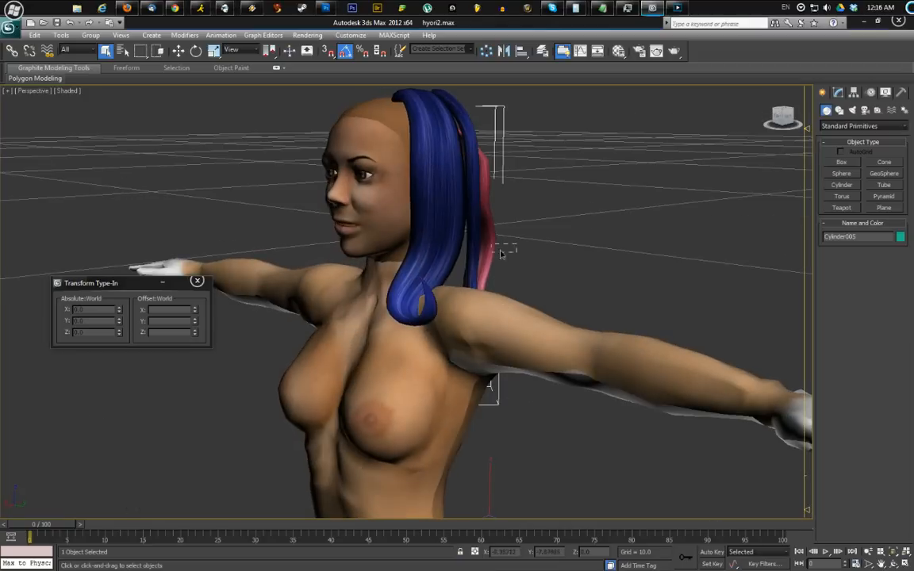
Select the four blue and pink hair strand objects without the body, and hide them
{"action": "left_click_drag", "start_coordinate": [500, 251], "coordinate": [429, 263]}
{"action": "middle_click_drag", "start_coordinate": [429, 264], "coordinate": [457, 265], "text": "alt"}
{"action": "left_click_drag", "start_coordinate": [267, 211], "coordinate": [372, 391], "text": "alt"}
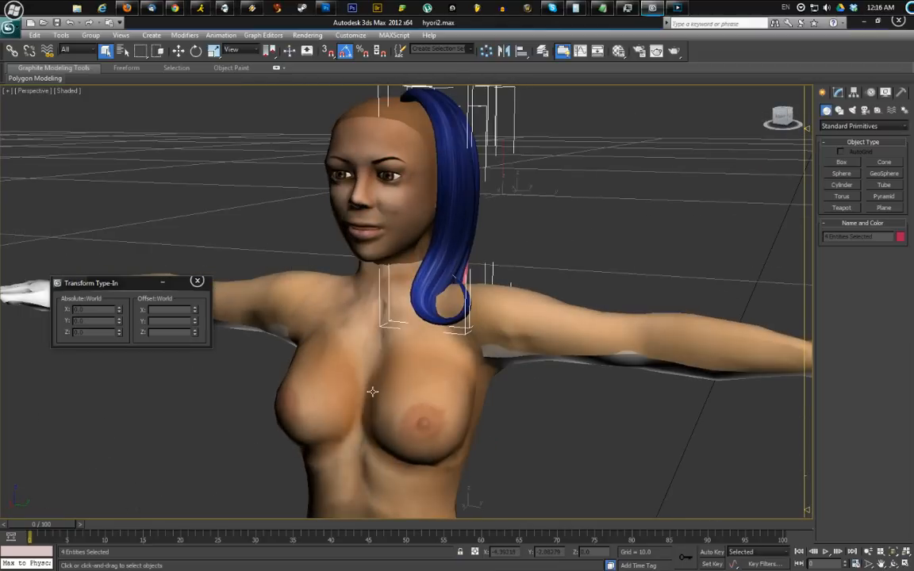
{"action": "key", "text": "F4"}
{"action": "middle_click_drag", "start_coordinate": [470, 273], "coordinate": [296, 260], "text": "alt"}
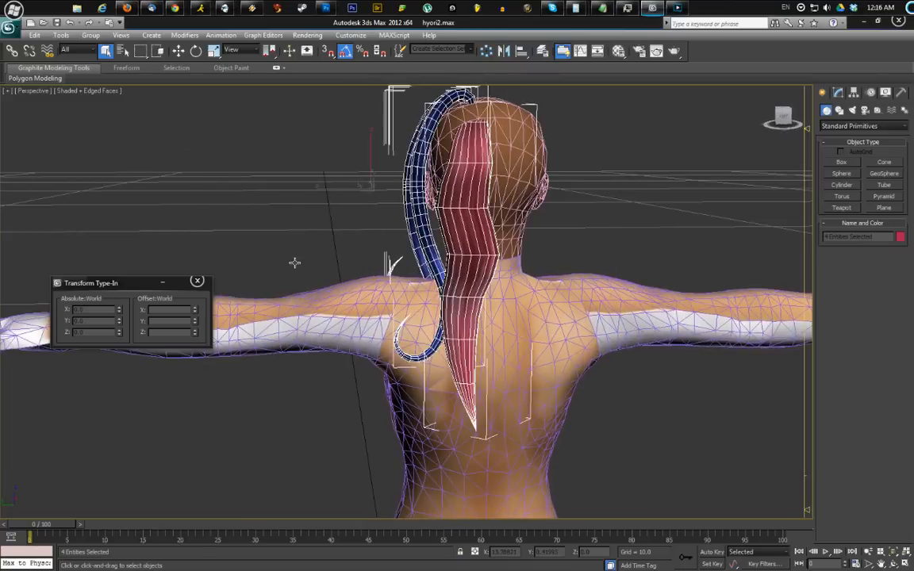
{"action": "right_click", "coordinate": [336, 228]}
{"action": "left_click", "coordinate": [361, 189]}
List only the hidden groups by name, unhide the Hyori hair group, and display it shaded without edges
{"action": "middle_click_drag", "start_coordinate": [444, 246], "coordinate": [516, 221], "text": "alt"}
{"action": "left_click", "coordinate": [608, 353]}
{"action": "right_click", "coordinate": [517, 220]}
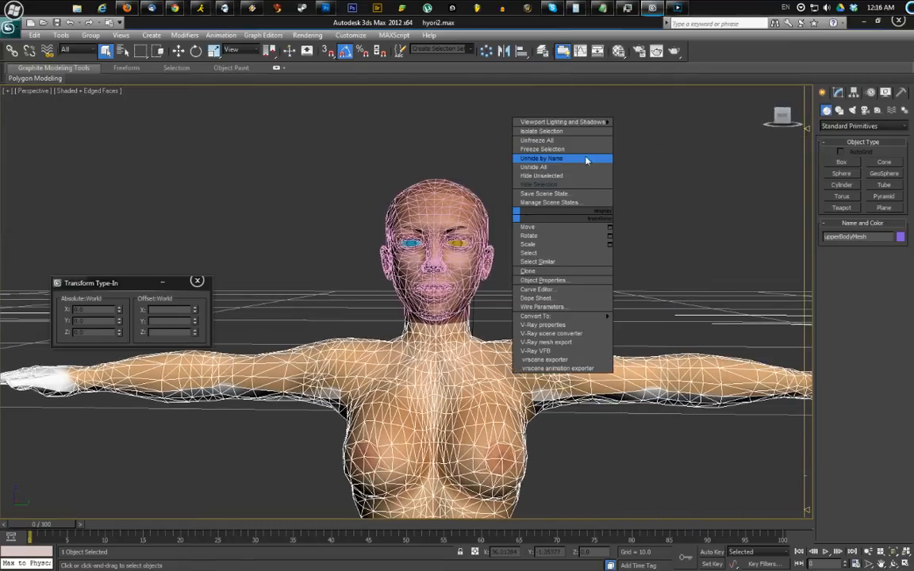
{"action": "left_click", "coordinate": [542, 158]}
{"action": "scroll", "coordinate": [271, 346], "scroll_direction": "up", "scroll_amount": 10}
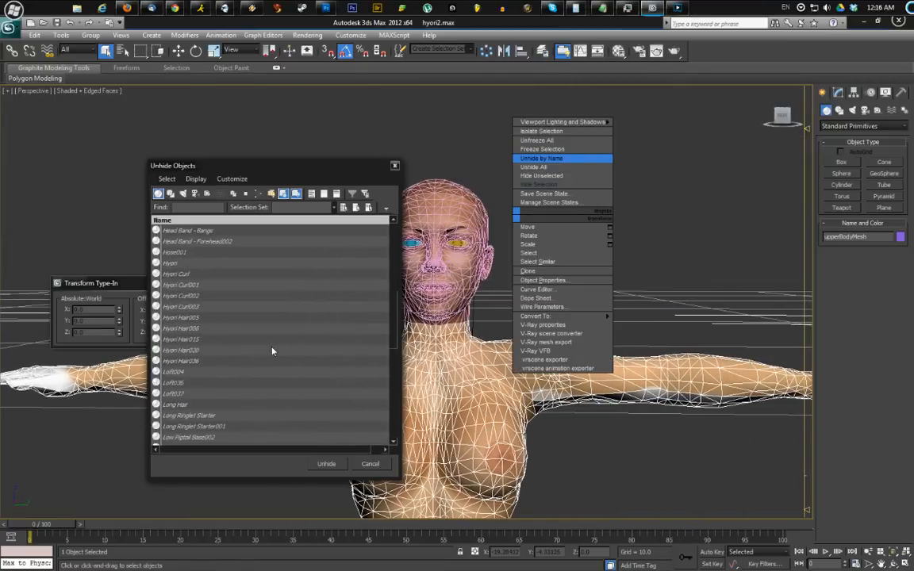
{"action": "left_click", "coordinate": [277, 317]}
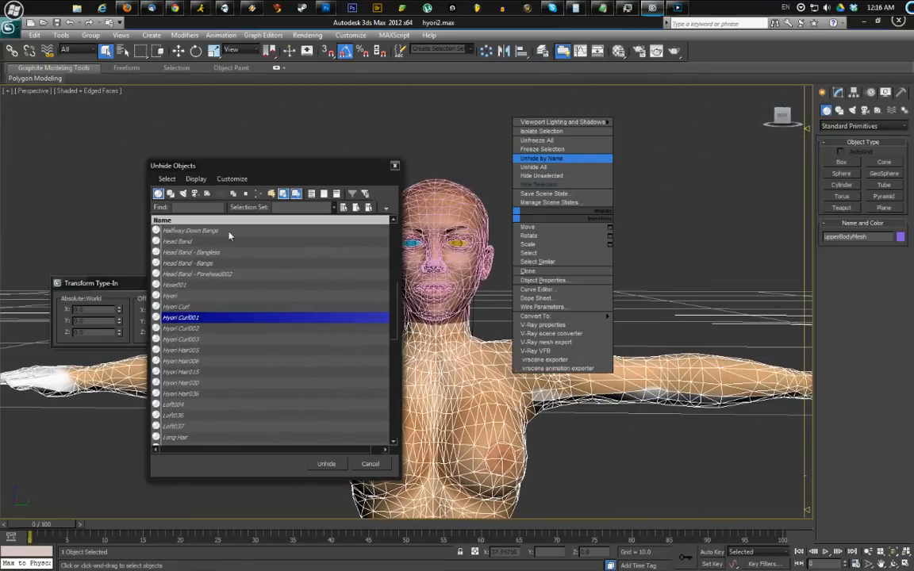
{"action": "left_click", "coordinate": [170, 193]}
{"action": "left_click", "coordinate": [158, 194]}
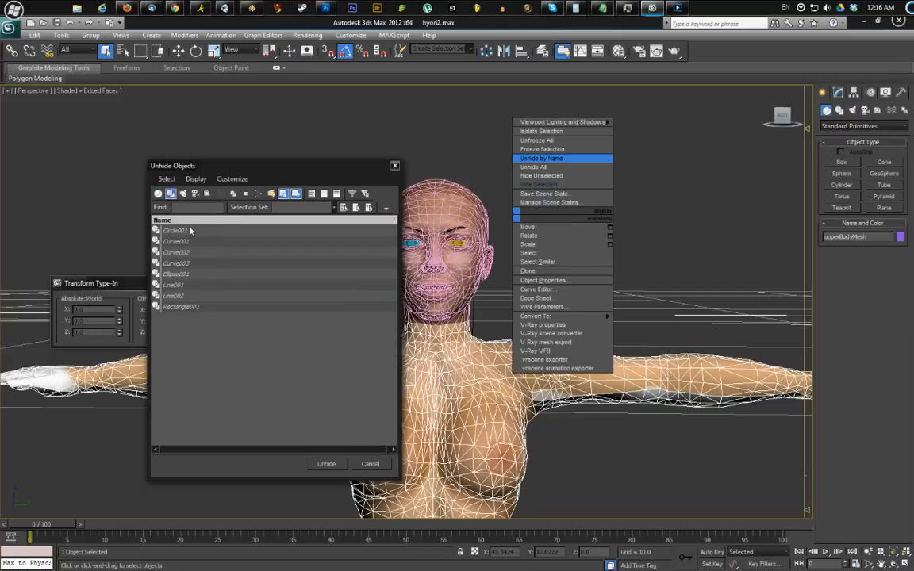
{"action": "left_click", "coordinate": [170, 195]}
{"action": "left_click", "coordinate": [233, 194]}
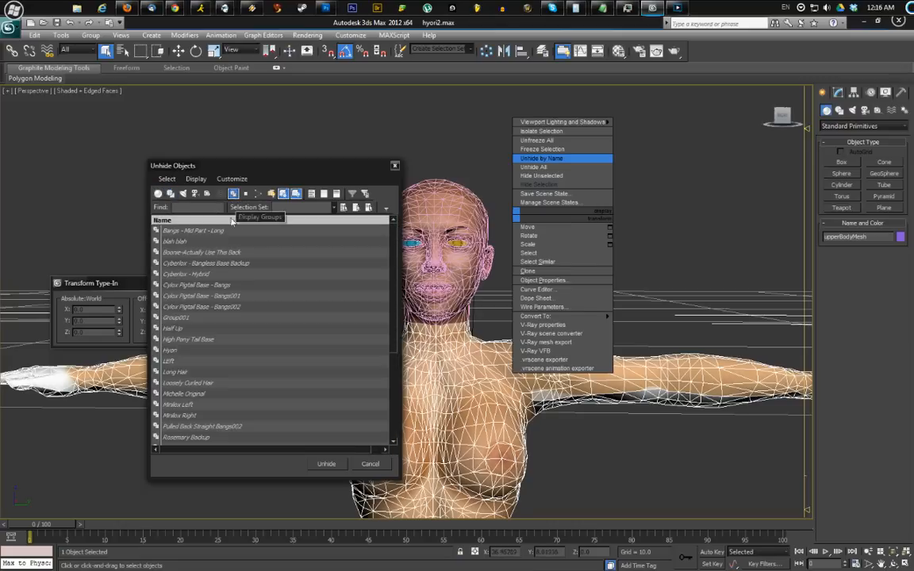
{"action": "left_click", "coordinate": [225, 343]}
{"action": "double_click", "coordinate": [222, 349]}
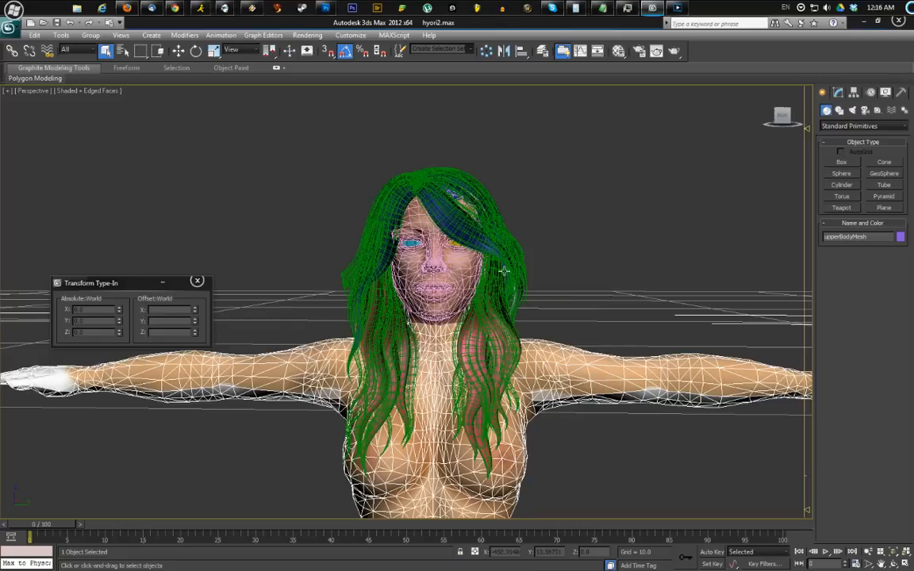
{"action": "key", "text": "F4"}
{"action": "scroll", "coordinate": [458, 264], "scroll_direction": "up", "scroll_amount": 4}
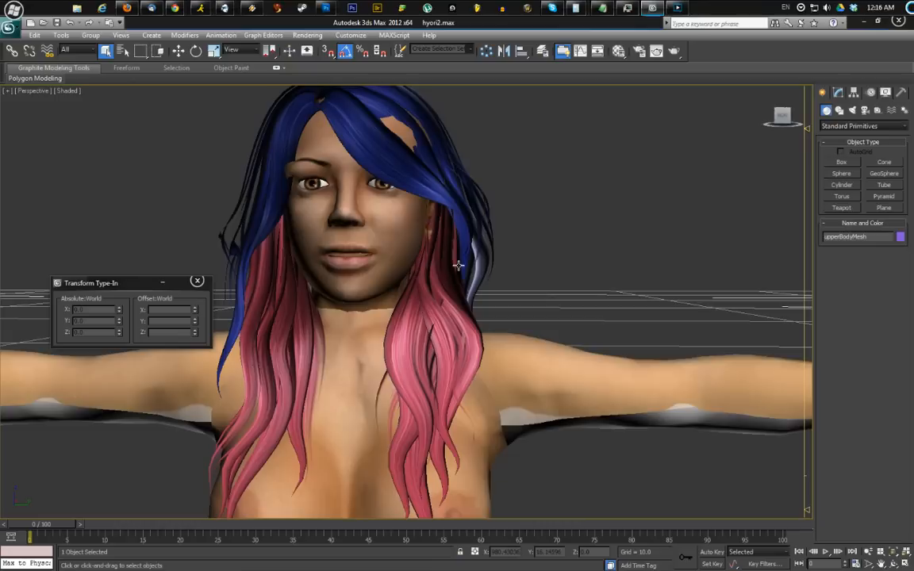
Apply a Normal modifier to the whole Hyori hair group so its faces are flipped
{"action": "left_click", "coordinate": [410, 302]}
{"action": "scroll", "coordinate": [373, 262], "scroll_direction": "up", "scroll_amount": 2}
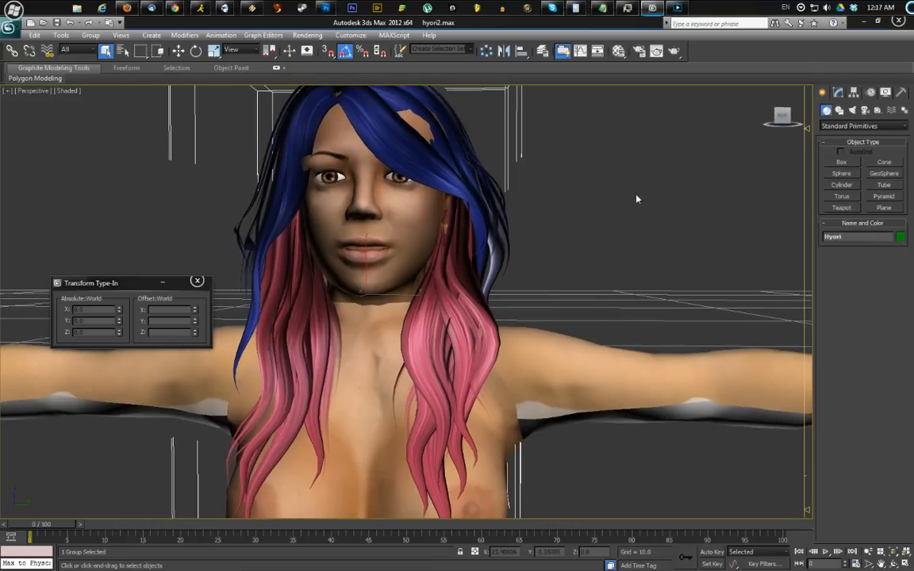
{"action": "left_click", "coordinate": [838, 93]}
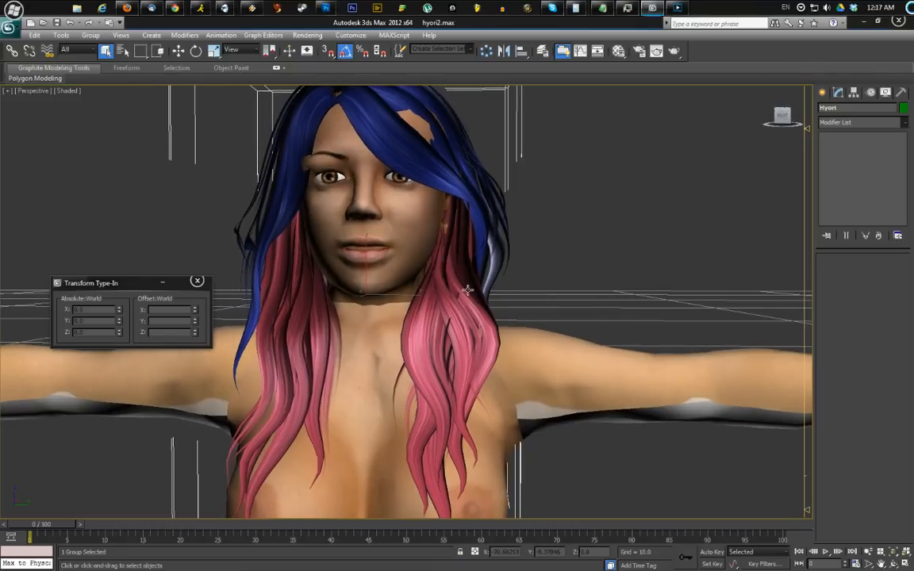
{"action": "middle_click_drag", "start_coordinate": [501, 237], "coordinate": [315, 248], "text": "alt"}
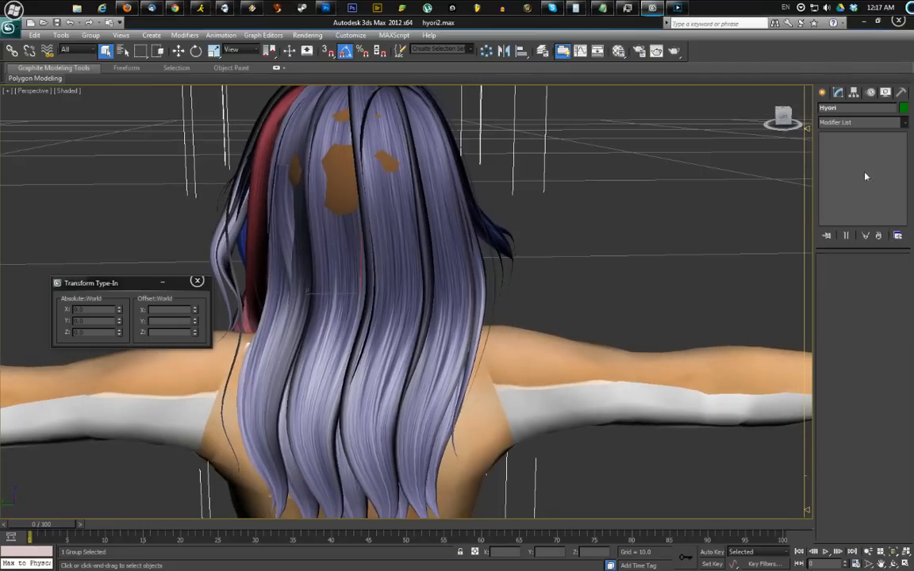
{"action": "left_click", "coordinate": [861, 122]}
{"action": "scroll", "coordinate": [899, 341], "scroll_direction": "down", "scroll_amount": 10}
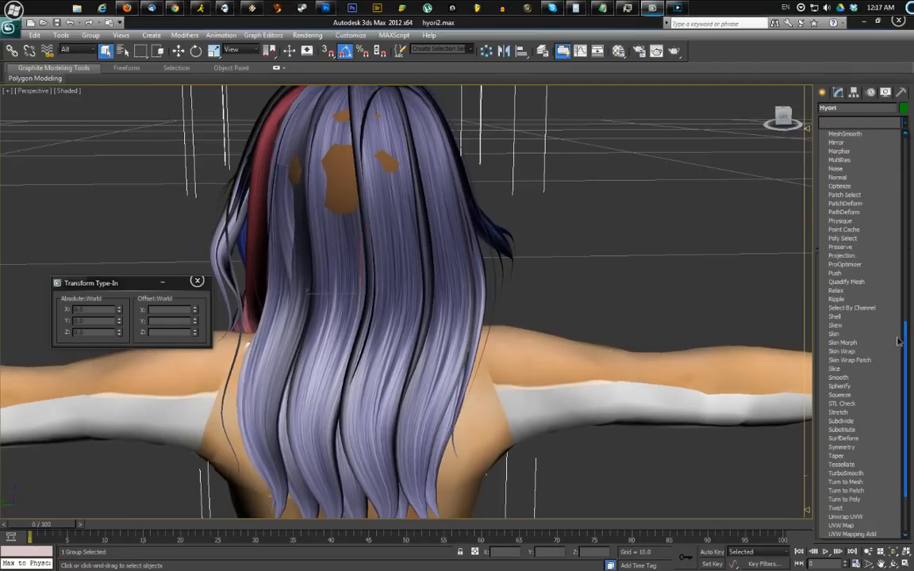
{"action": "scroll", "coordinate": [897, 387], "scroll_direction": "down", "scroll_amount": 3}
{"action": "scroll", "coordinate": [902, 394], "scroll_direction": "up", "scroll_amount": 15}
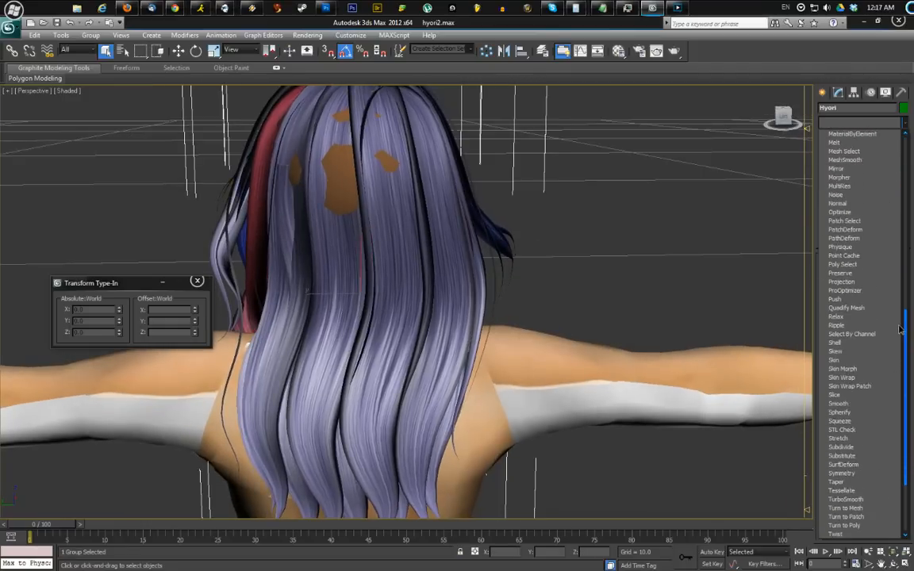
{"action": "left_click", "coordinate": [845, 297]}
{"action": "middle_click_drag", "start_coordinate": [452, 343], "coordinate": [510, 318]}
{"action": "scroll", "coordinate": [500, 341], "scroll_direction": "down", "scroll_amount": 1}
{"action": "middle_click_drag", "start_coordinate": [468, 351], "coordinate": [585, 361], "text": "alt"}
Open the Hyori group, show edged faces, and select the Hyori Solid subgroup inside it
{"action": "left_click", "coordinate": [90, 35]}
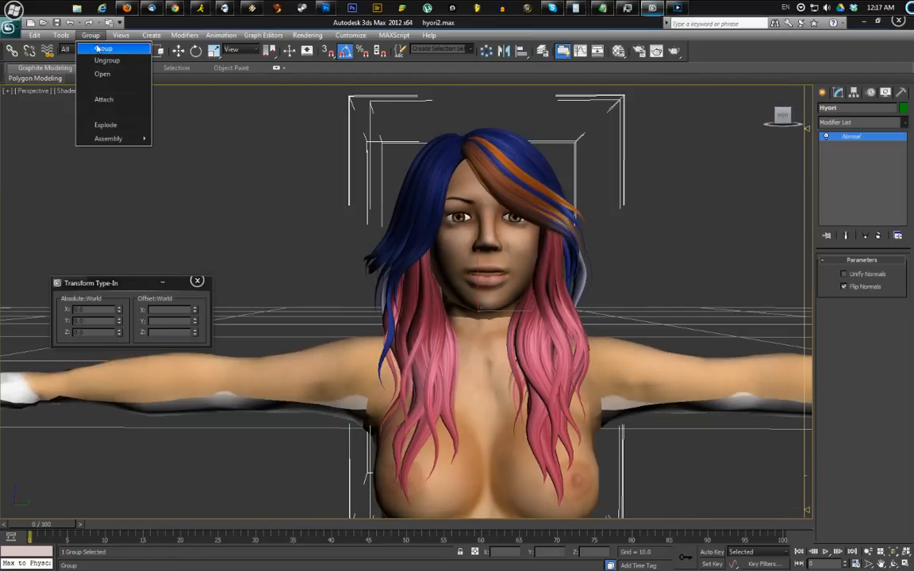
{"action": "left_click", "coordinate": [104, 74]}
{"action": "middle_click_drag", "start_coordinate": [364, 231], "coordinate": [278, 248]}
{"action": "key", "text": "F4"}
{"action": "left_click", "coordinate": [456, 341]}
{"action": "middle_click_drag", "start_coordinate": [462, 350], "coordinate": [386, 291]}
{"action": "left_click", "coordinate": [339, 299]}
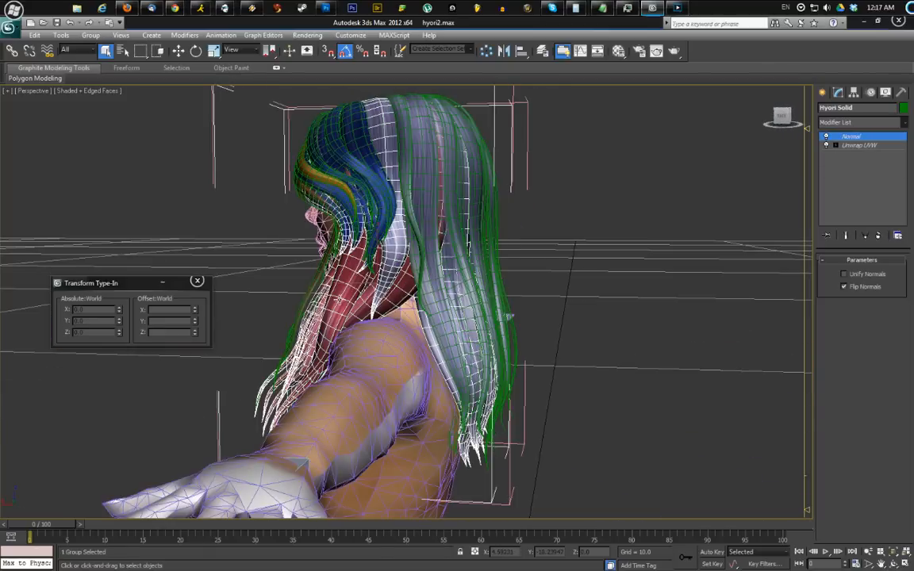
{"action": "middle_click_drag", "start_coordinate": [304, 269], "coordinate": [392, 275], "text": "alt"}
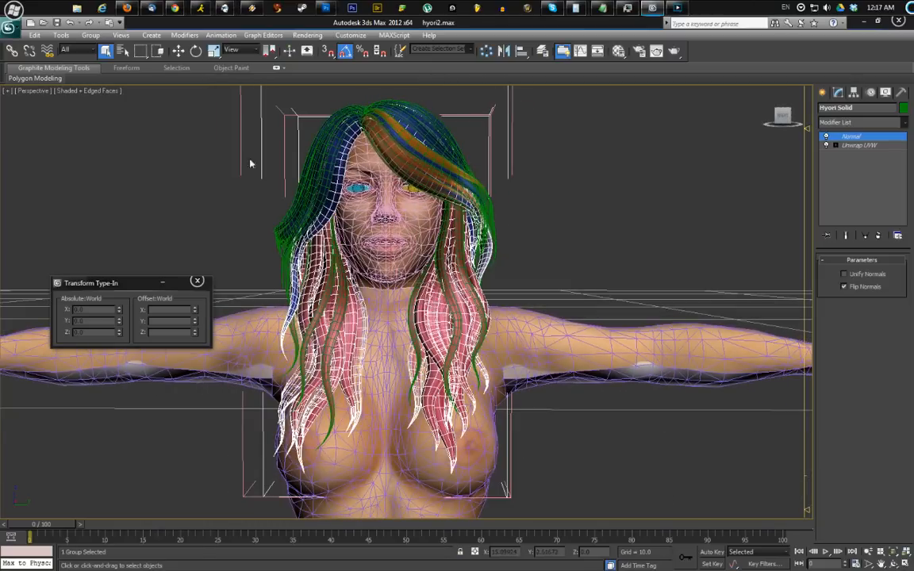
Clone Hyori Solid as one independent copy named Hyori Solid001, placed beside the character along Y at about 0.447
{"action": "left_click", "coordinate": [179, 51]}
{"action": "key", "text": "F4"}
{"action": "middle_click_drag", "start_coordinate": [498, 253], "coordinate": [402, 249]}
{"action": "scroll", "coordinate": [402, 249], "scroll_direction": "down", "scroll_amount": 1}
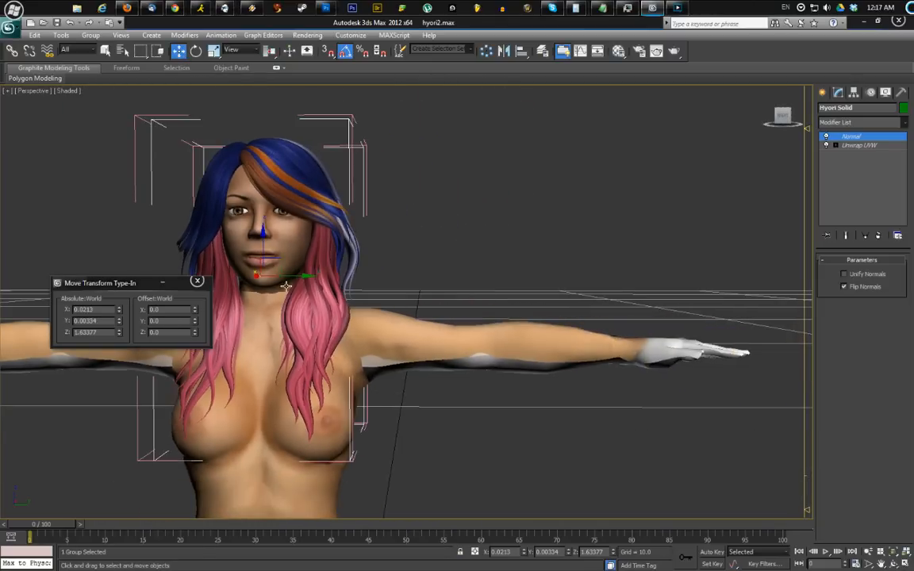
{"action": "left_click_drag", "start_coordinate": [296, 279], "coordinate": [583, 279], "text": "shift"}
{"action": "left_click", "coordinate": [459, 345]}
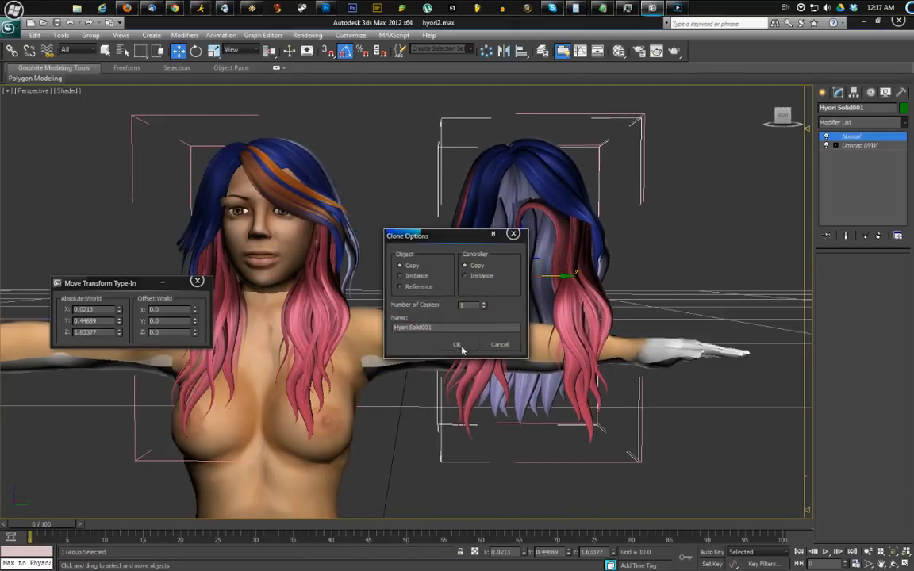
Delete the Normal modifier from Hyori Solid001 and inspect the copied hair from several angles
{"action": "left_click", "coordinate": [877, 235]}
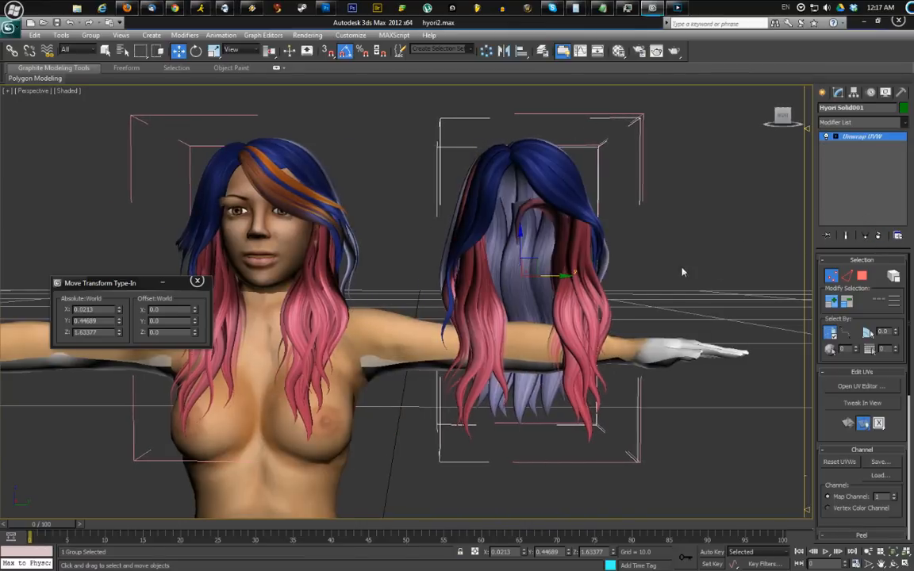
{"action": "middle_click_drag", "start_coordinate": [506, 224], "coordinate": [380, 224]}
{"action": "middle_click_drag", "start_coordinate": [433, 264], "coordinate": [247, 265], "text": "alt"}
{"action": "middle_click_drag", "start_coordinate": [450, 386], "coordinate": [430, 304], "text": "alt"}
{"action": "middle_click_drag", "start_coordinate": [350, 263], "coordinate": [565, 348], "text": "alt"}
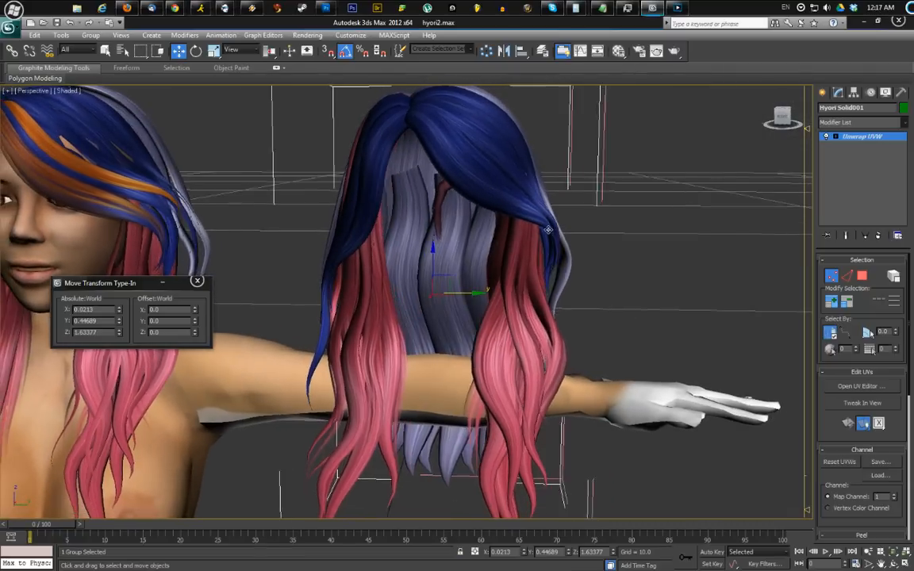
Show edged faces, open the UV editor for Hyori Solid001's Unwrap UVW vertices, and place the editor window clear of the hair
{"action": "key", "text": "F4"}
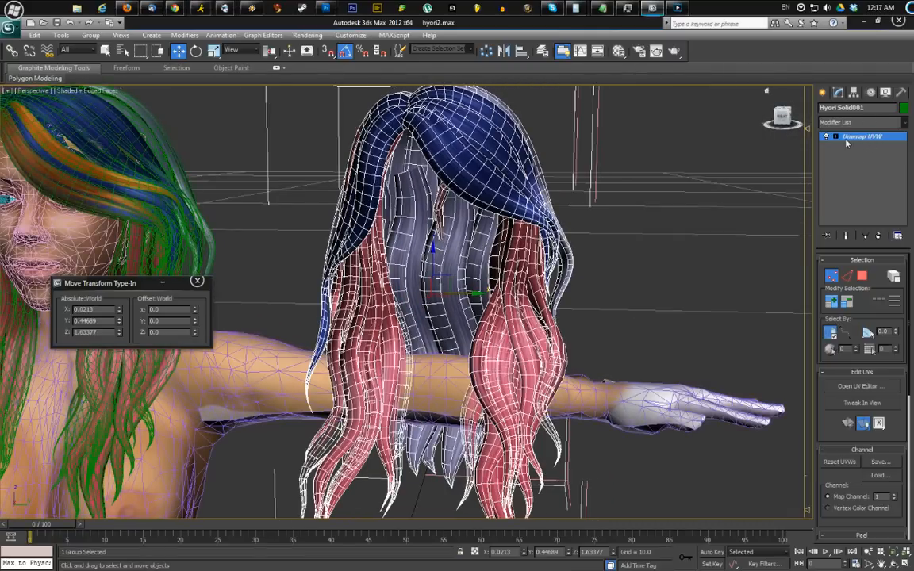
{"action": "double_click", "coordinate": [869, 137]}
{"action": "left_click", "coordinate": [870, 388]}
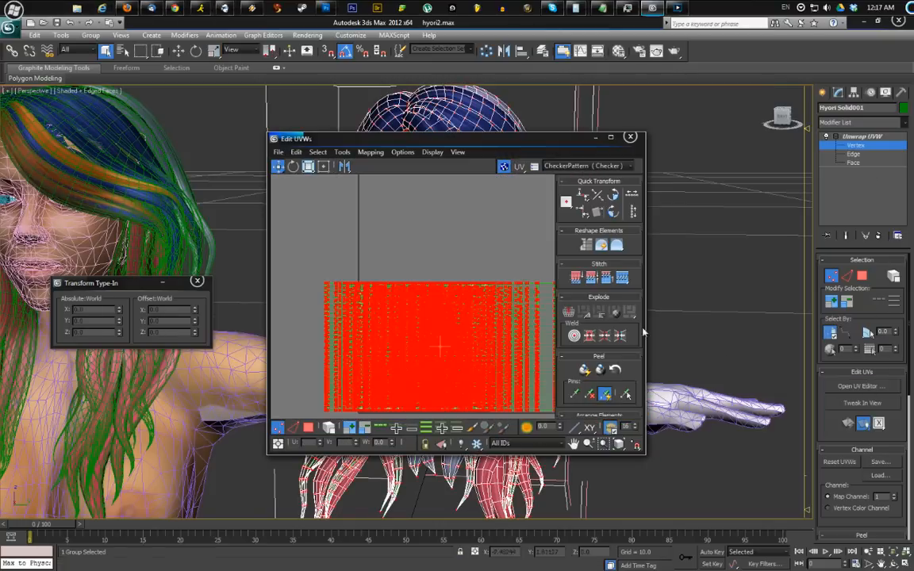
{"action": "middle_click_drag", "start_coordinate": [479, 232], "coordinate": [463, 195]}
{"action": "left_click", "coordinate": [462, 203]}
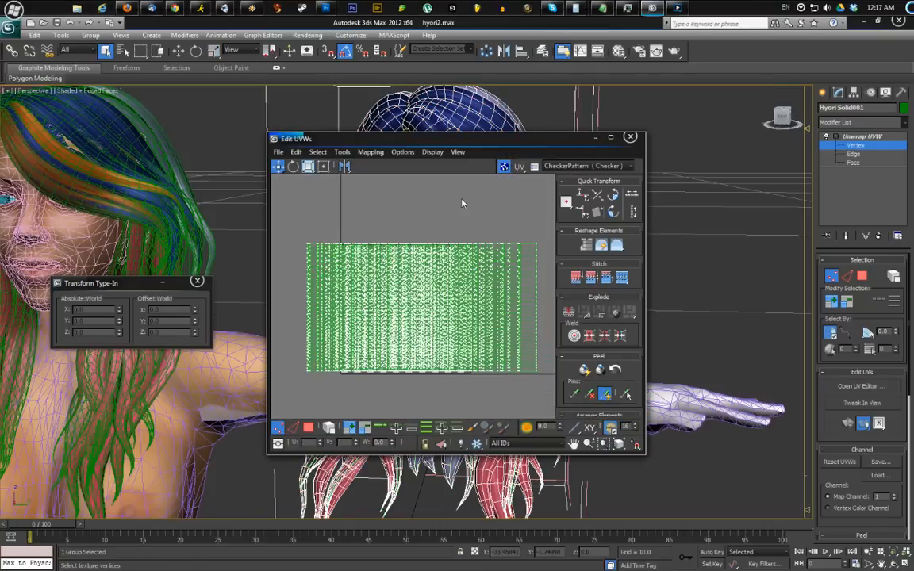
{"action": "left_click_drag", "start_coordinate": [414, 136], "coordinate": [141, 145]}
Reset the UVWs of Hyori Solid001 and fit the resulting layout in the UV editor
{"action": "left_click", "coordinate": [870, 138]}
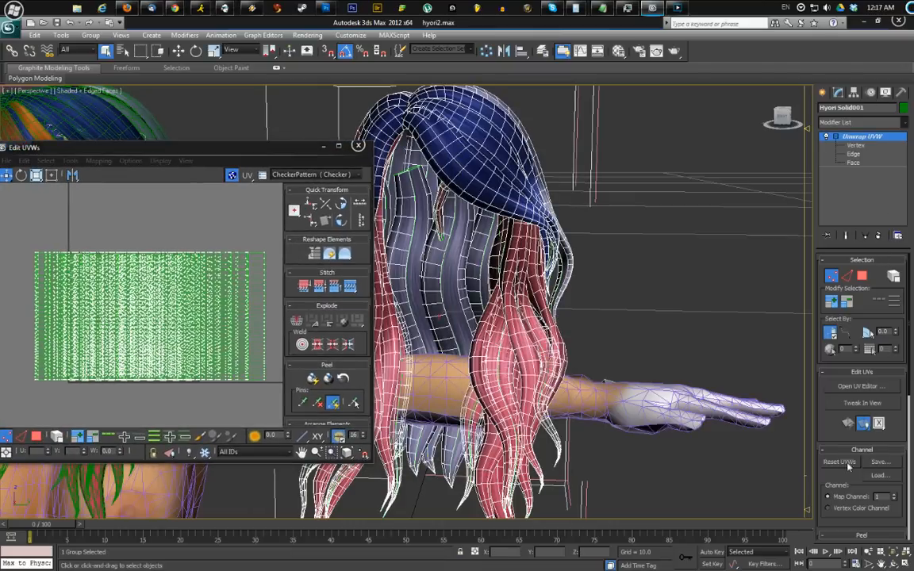
{"action": "left_click", "coordinate": [847, 463]}
{"action": "left_click", "coordinate": [441, 311]}
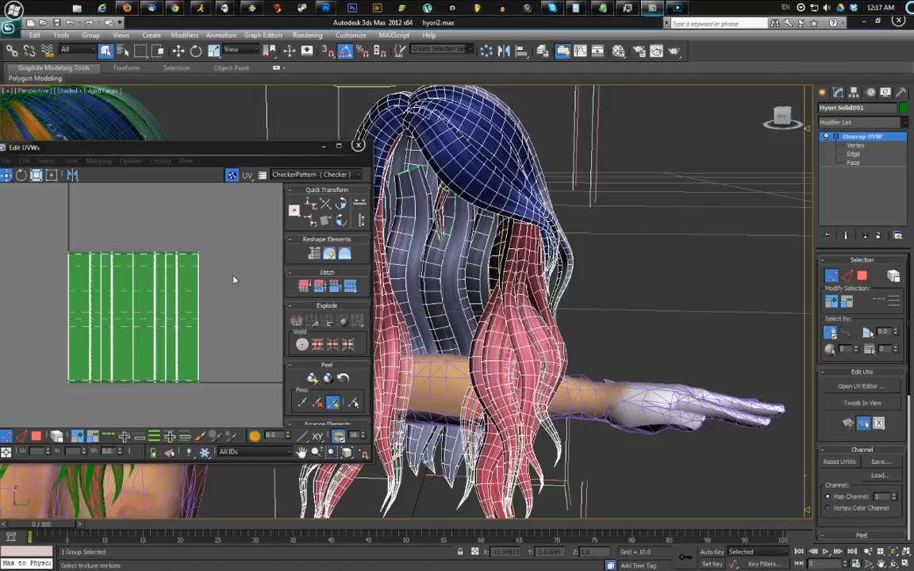
{"action": "scroll", "coordinate": [210, 247], "scroll_direction": "up", "scroll_amount": 5}
{"action": "middle_click_drag", "start_coordinate": [210, 247], "coordinate": [268, 267]}
{"action": "scroll", "coordinate": [255, 249], "scroll_direction": "down", "scroll_amount": 3}
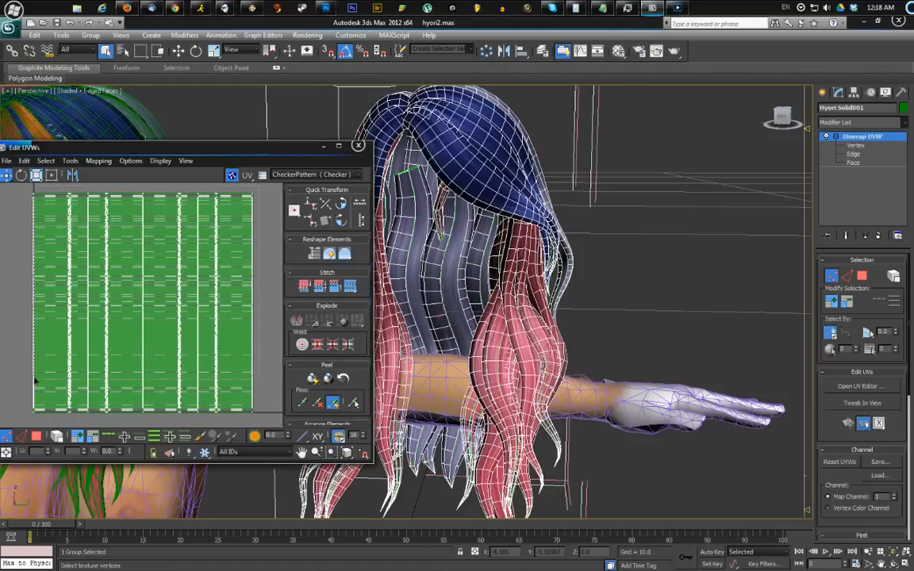
Select all UV vertices and scale them horizontally in Freeform mode to about two thirds of the texture width
{"action": "left_click_drag", "start_coordinate": [14, 414], "coordinate": [15, 419]}
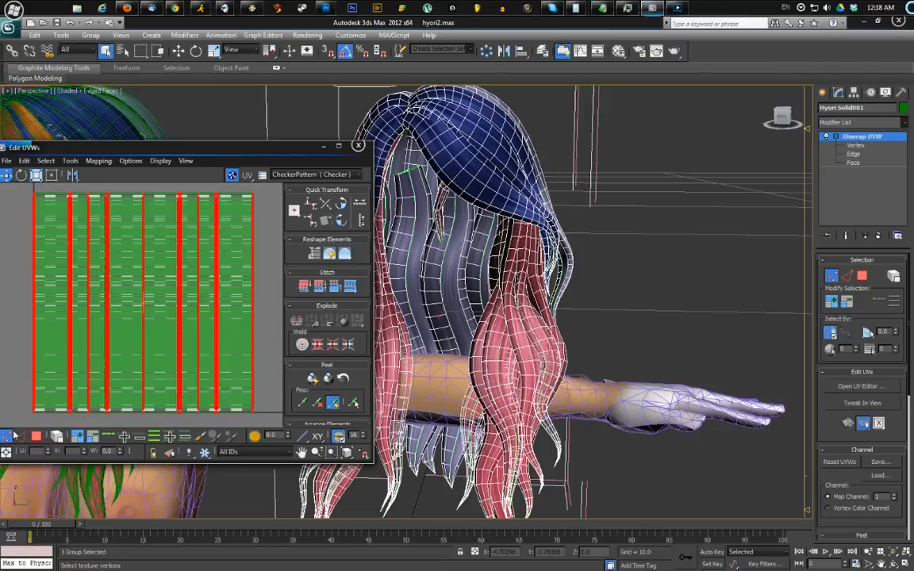
{"action": "left_click", "coordinate": [272, 229]}
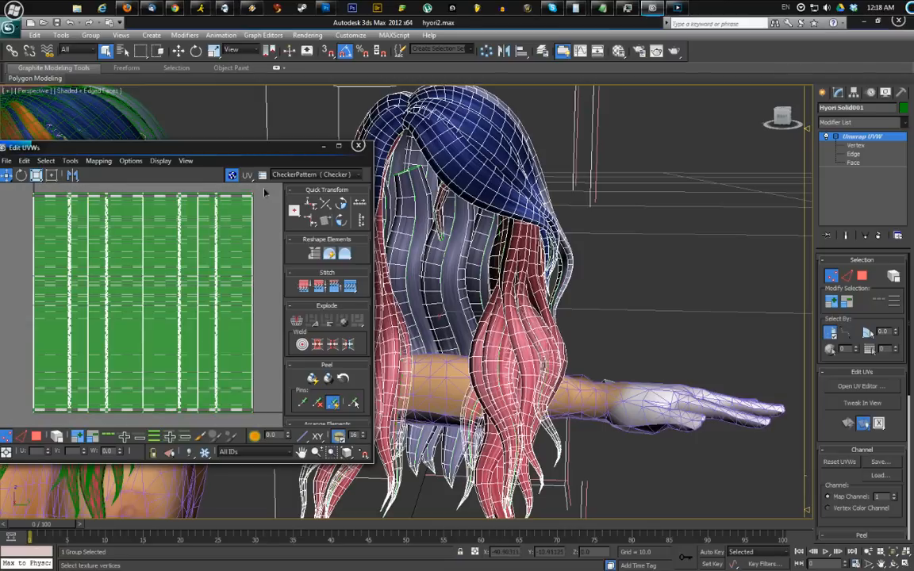
{"action": "left_click_drag", "start_coordinate": [26, 422], "coordinate": [26, 420]}
{"action": "left_click", "coordinate": [53, 176]}
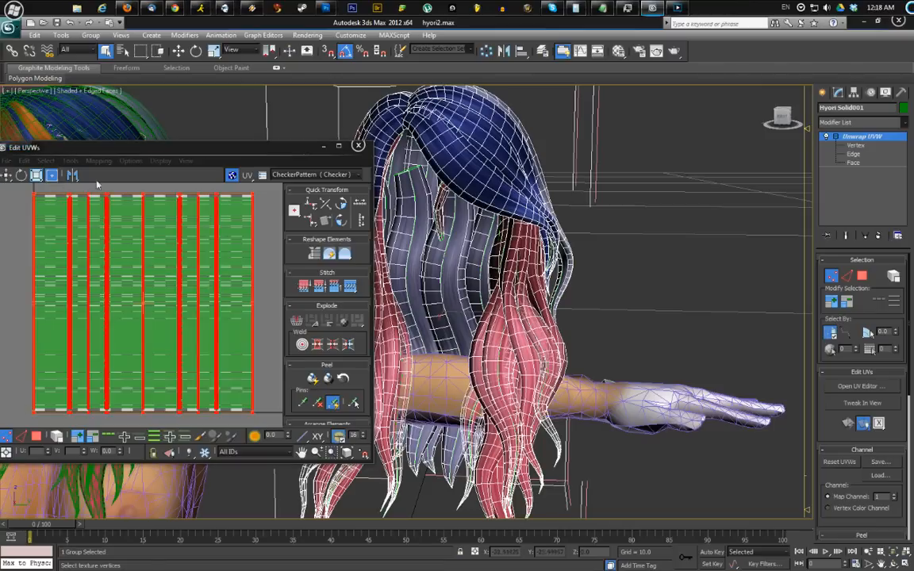
{"action": "left_click_drag", "start_coordinate": [253, 193], "coordinate": [178, 214]}
Examine the narrowed texture on the back hair strands from several angles without edged faces, finishing with the edges shown
{"action": "mouse_move", "coordinate": [524, 238]}
{"action": "middle_mouse_down", "text": "alt"}
{"action": "mouse_move", "coordinate": [465, 189]}
{"action": "mouse_move", "coordinate": [417, 241]}
{"action": "mouse_move", "coordinate": [567, 262]}
{"action": "mouse_move", "coordinate": [474, 287]}
{"action": "mouse_move", "coordinate": [517, 255]}
{"action": "mouse_move", "coordinate": [495, 266]}
{"action": "middle_mouse_up", "text": "alt"}
{"action": "key", "text": "F4"}
{"action": "scroll", "coordinate": [517, 263], "scroll_direction": "up", "scroll_amount": 3}
{"action": "middle_click_drag", "start_coordinate": [573, 263], "coordinate": [531, 255], "text": "alt"}
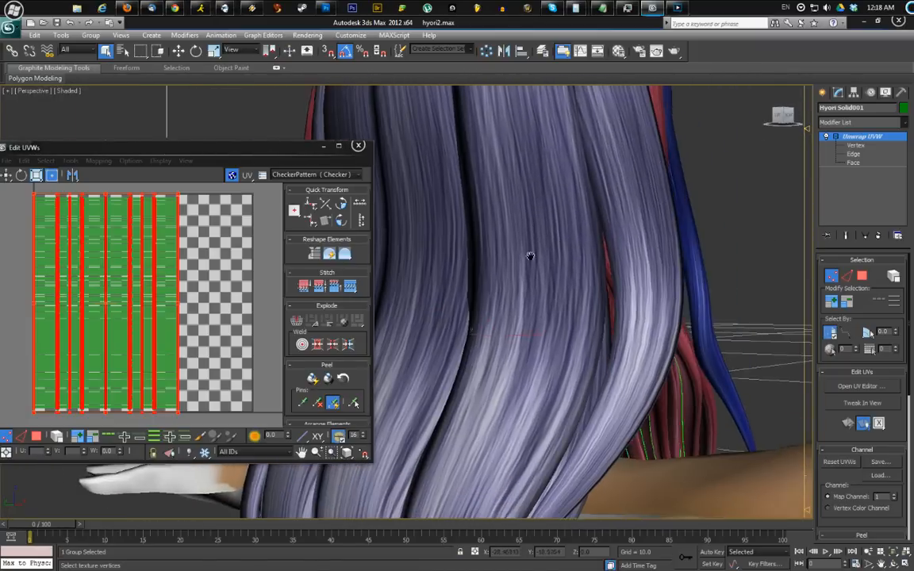
{"action": "scroll", "coordinate": [520, 261], "scroll_direction": "down", "scroll_amount": 4}
{"action": "scroll", "coordinate": [400, 207], "scroll_direction": "up", "scroll_amount": 2}
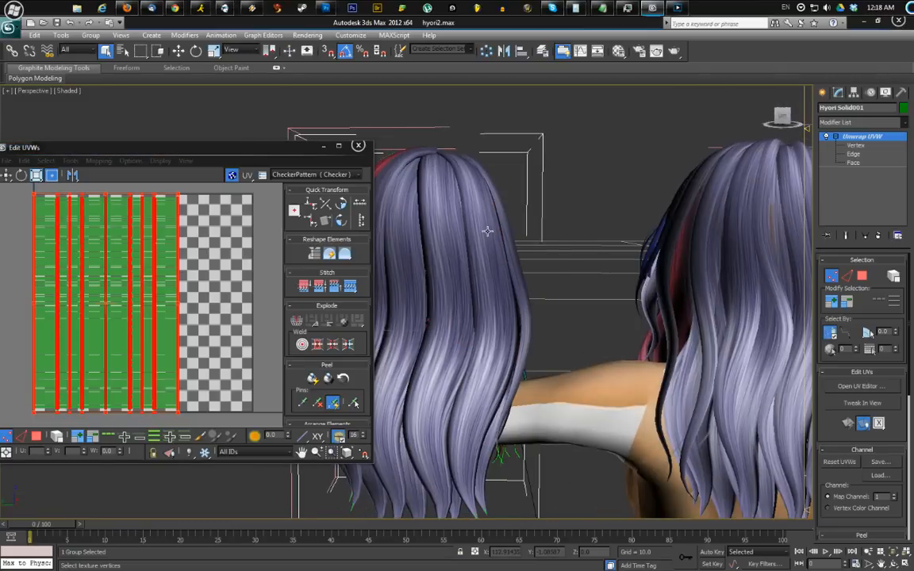
{"action": "scroll", "coordinate": [482, 233], "scroll_direction": "up", "scroll_amount": 2}
{"action": "mouse_move", "coordinate": [474, 232]}
{"action": "middle_mouse_down", "text": "alt"}
{"action": "mouse_move", "coordinate": [445, 230]}
{"action": "mouse_move", "coordinate": [487, 218]}
{"action": "middle_mouse_up", "text": "alt"}
{"action": "key", "text": "F4"}
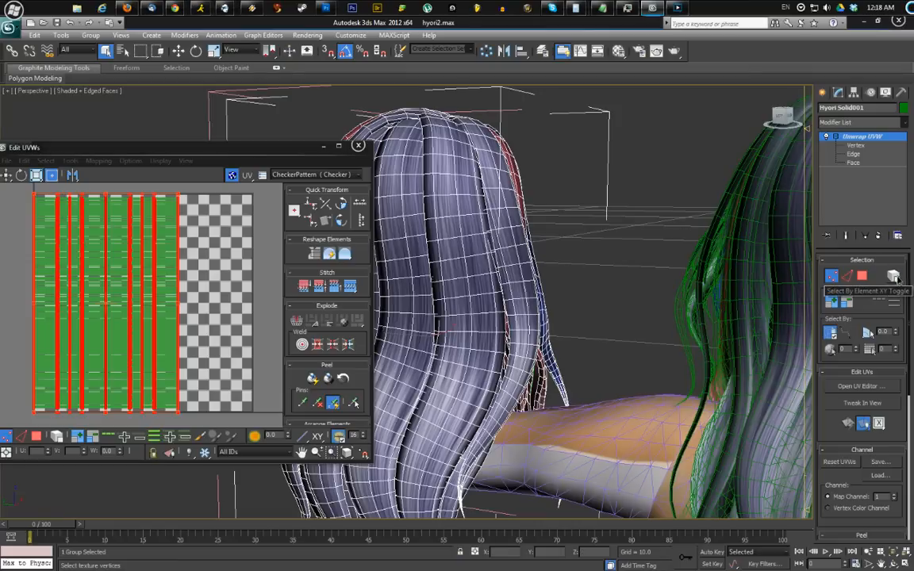
Enable element selection for Unwrap UVW faces and pick individual strands on the back of the copied hair
{"action": "left_click", "coordinate": [894, 276]}
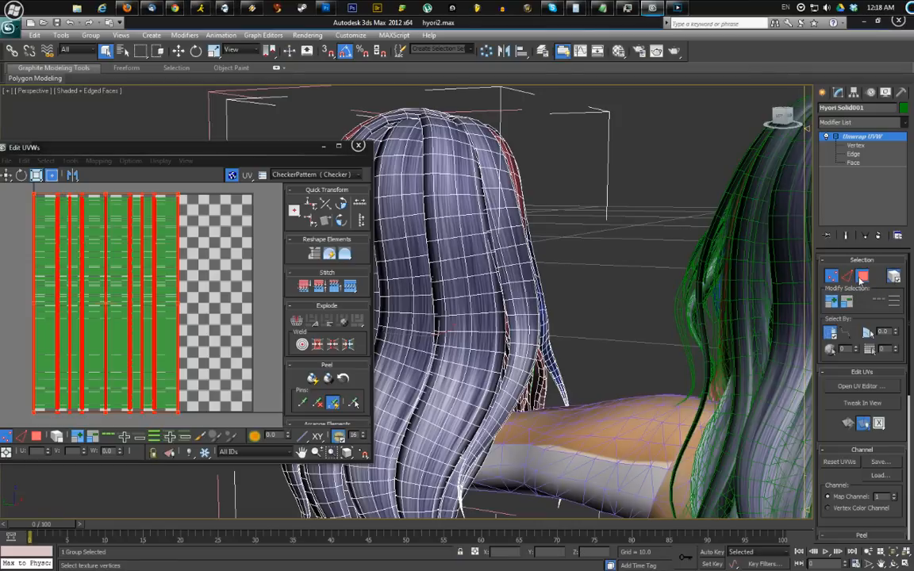
{"action": "key", "text": "3"}
{"action": "middle_click_drag", "start_coordinate": [600, 297], "coordinate": [621, 284], "text": "alt"}
{"action": "left_click", "coordinate": [509, 242]}
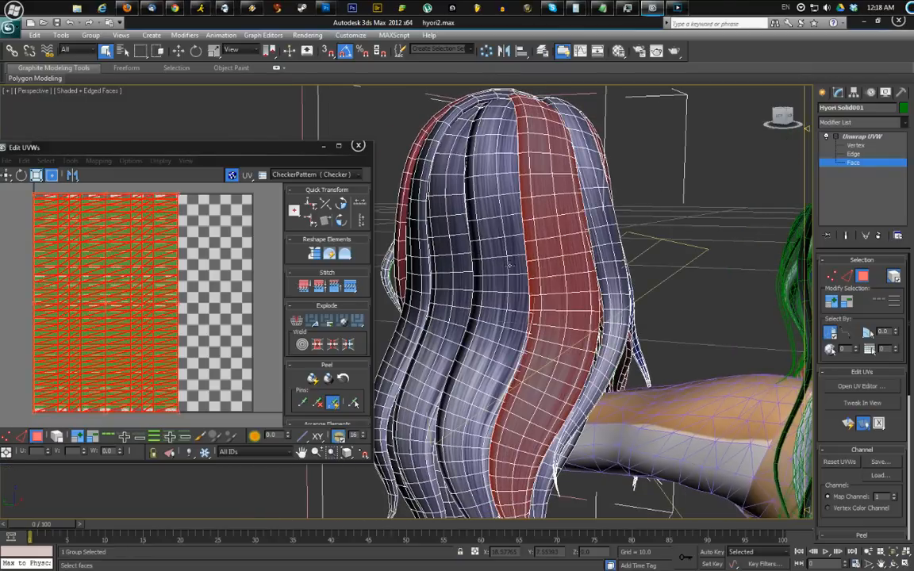
{"action": "left_click", "coordinate": [459, 239]}
{"action": "left_click", "coordinate": [394, 257]}
{"action": "left_click", "coordinate": [389, 230]}
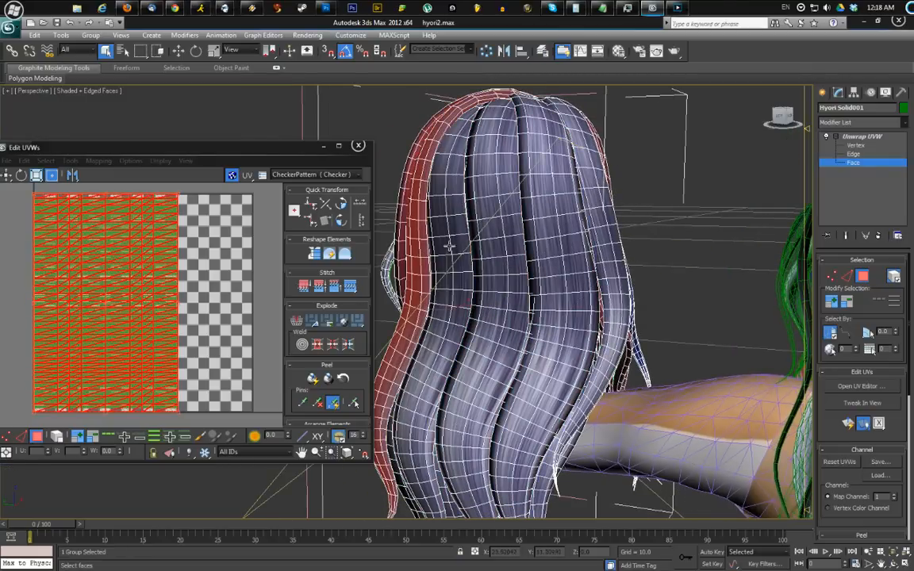
{"action": "left_click", "coordinate": [601, 243]}
Select a side strand and the pink fringe strand at the front of the copied hair
{"action": "middle_click_drag", "start_coordinate": [565, 248], "coordinate": [608, 257], "text": "alt"}
{"action": "left_click", "coordinate": [428, 268]}
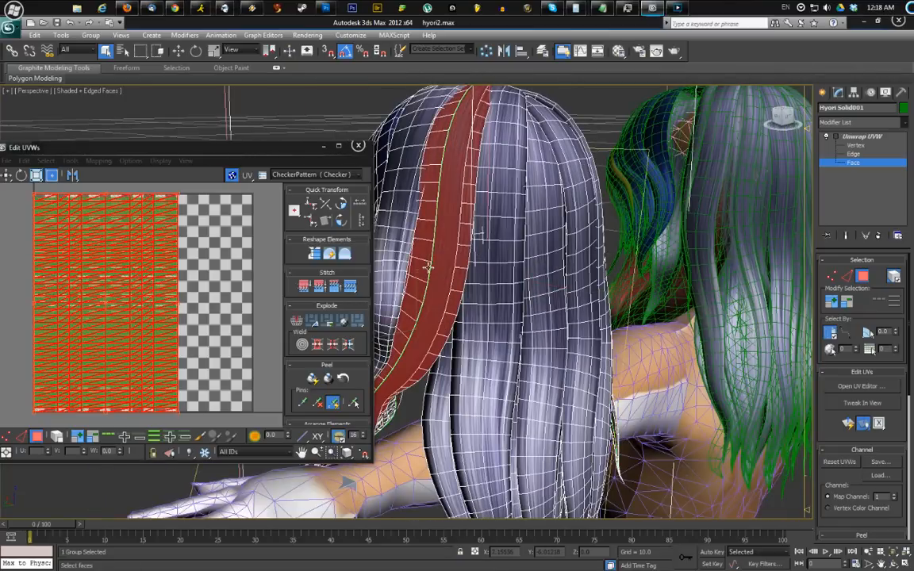
{"action": "middle_click_drag", "start_coordinate": [428, 268], "coordinate": [536, 259], "text": "alt"}
{"action": "mouse_move", "coordinate": [592, 241]}
{"action": "middle_mouse_down", "text": "alt"}
{"action": "mouse_move", "coordinate": [673, 231]}
{"action": "mouse_move", "coordinate": [626, 218]}
{"action": "mouse_move", "coordinate": [531, 278]}
{"action": "mouse_move", "coordinate": [528, 265]}
{"action": "mouse_move", "coordinate": [594, 258]}
{"action": "middle_mouse_up", "text": "alt"}
{"action": "left_click", "coordinate": [673, 231]}
{"action": "left_click", "coordinate": [692, 234]}
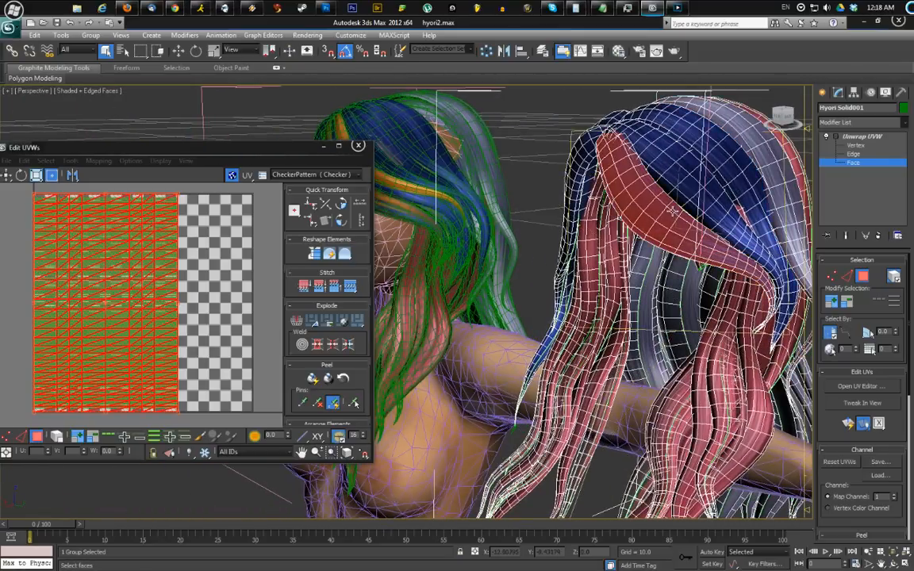
Hide the edged faces, try compressing the fringe strand's UVs vertically, and undo the scaling
{"action": "middle_click_drag", "start_coordinate": [698, 226], "coordinate": [568, 288]}
{"action": "key", "text": "F4"}
{"action": "scroll", "coordinate": [608, 241], "scroll_direction": "up", "scroll_amount": 2}
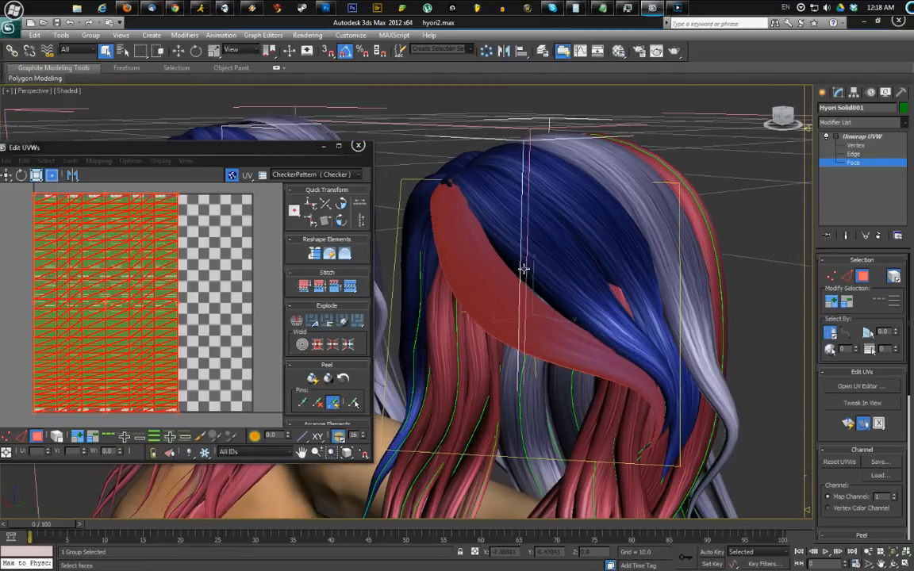
{"action": "scroll", "coordinate": [523, 269], "scroll_direction": "up", "scroll_amount": 2}
{"action": "middle_click_drag", "start_coordinate": [744, 241], "coordinate": [665, 247]}
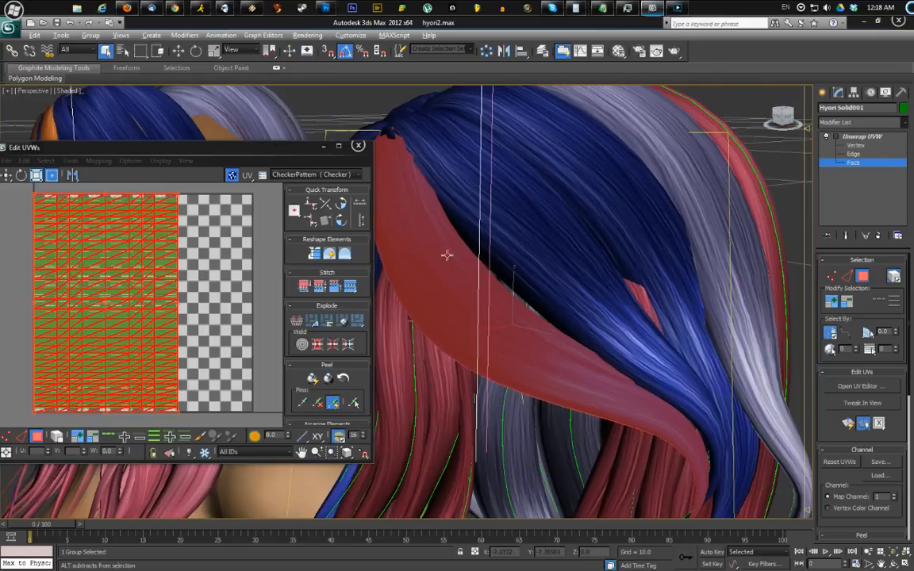
{"action": "left_click_drag", "start_coordinate": [179, 196], "coordinate": [169, 228], "text": "shift"}
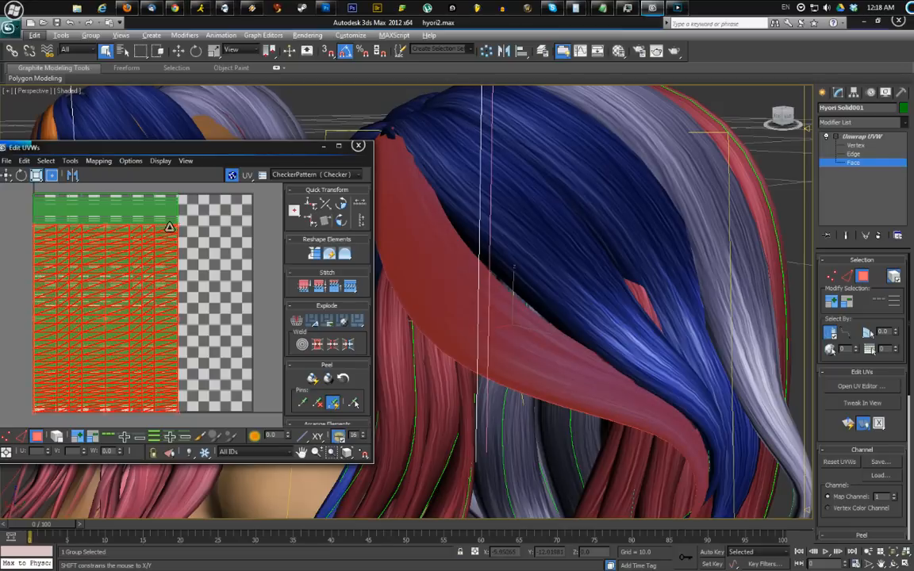
{"action": "key", "text": "ctrl+z"}
Select a wavy pink front strand and a back strand of the copied hair to examine their textures
{"action": "middle_click_drag", "start_coordinate": [580, 191], "coordinate": [546, 299], "text": "alt"}
{"action": "scroll", "coordinate": [545, 299], "scroll_direction": "up", "scroll_amount": 6}
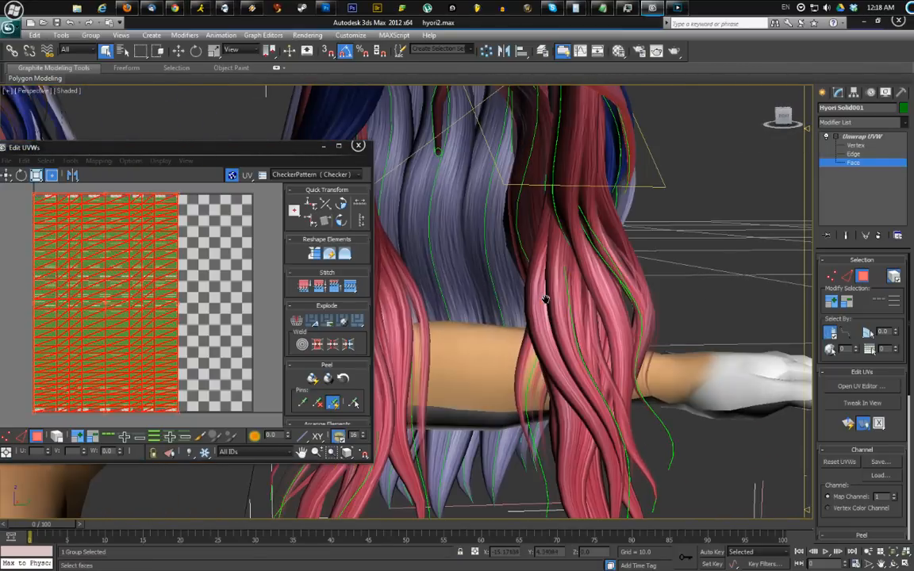
{"action": "left_click", "coordinate": [568, 315]}
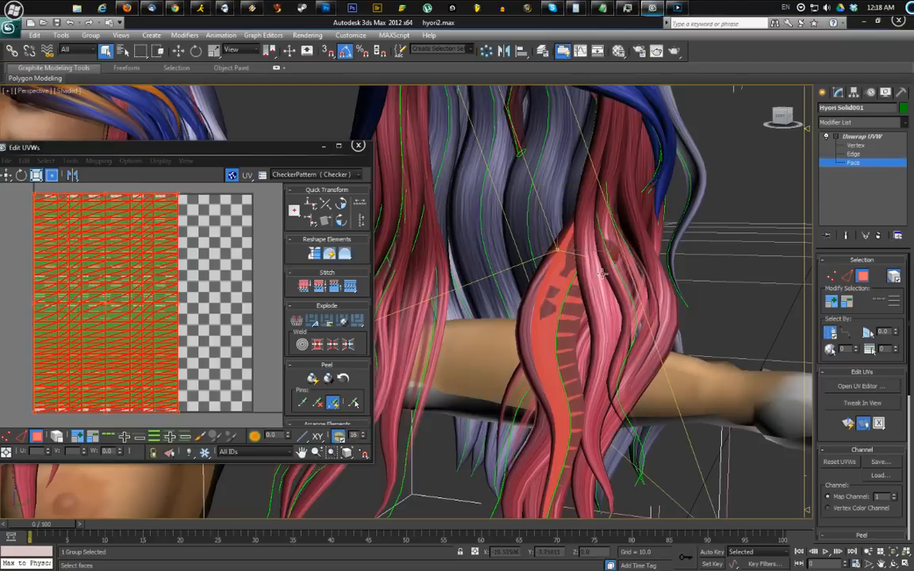
{"action": "middle_click_drag", "start_coordinate": [601, 274], "coordinate": [555, 252], "text": "alt"}
{"action": "middle_click_drag", "start_coordinate": [586, 176], "coordinate": [570, 207], "text": "alt"}
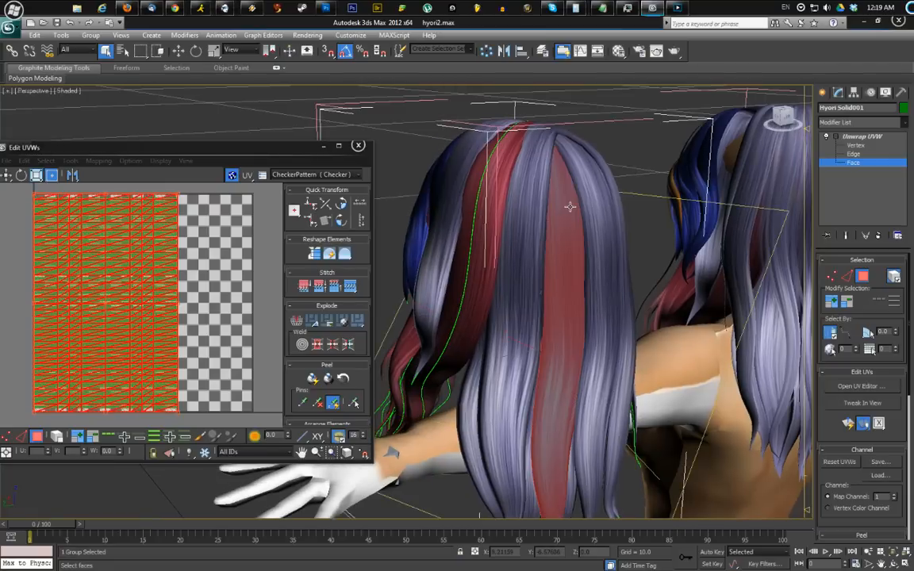
{"action": "left_click", "coordinate": [229, 237]}
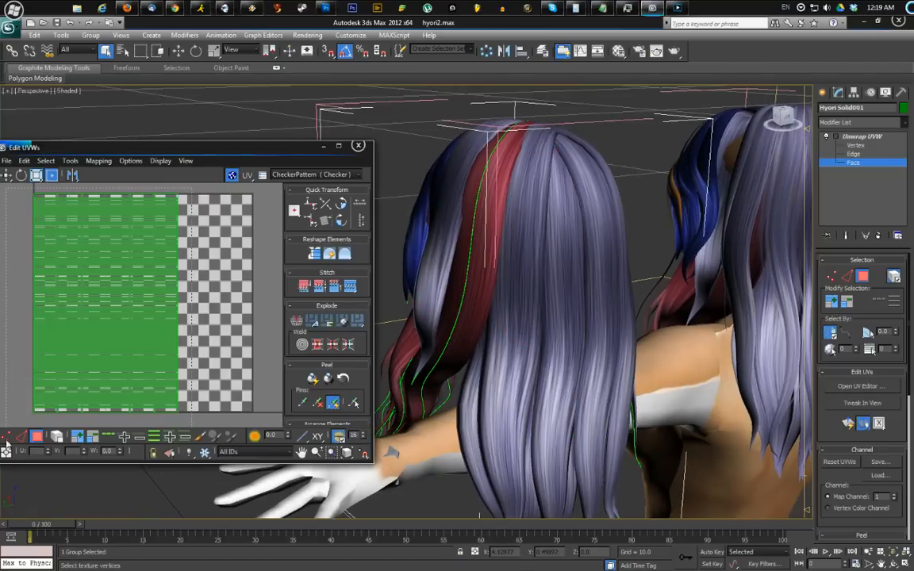
{"action": "key", "text": "ctrl+a"}
{"action": "mouse_move", "coordinate": [380, 311]}
{"action": "middle_mouse_down", "text": "alt"}
{"action": "mouse_move", "coordinate": [554, 297]}
{"action": "mouse_move", "coordinate": [451, 300]}
{"action": "mouse_move", "coordinate": [381, 317]}
{"action": "middle_mouse_up", "text": "alt"}
{"action": "left_click", "coordinate": [166, 322]}
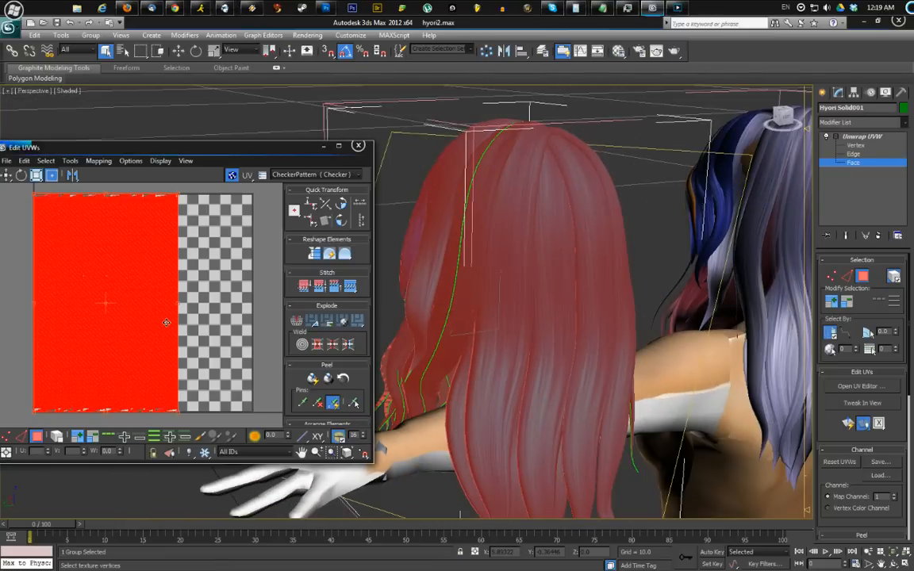
{"action": "left_click", "coordinate": [204, 278]}
Activate Move in the UV editor, bring its window fully into view, and turn on element selection for the UV faces
{"action": "left_click", "coordinate": [7, 175]}
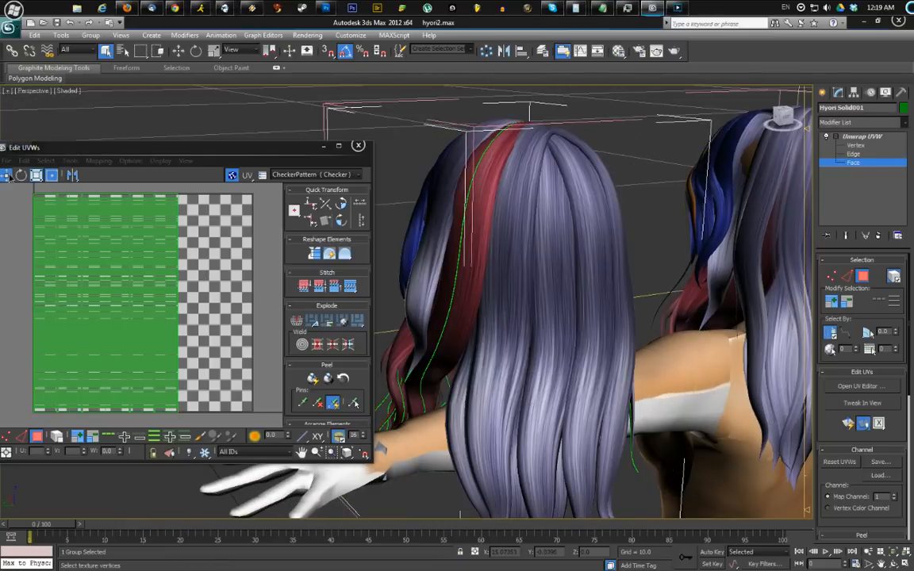
{"action": "left_click_drag", "start_coordinate": [36, 147], "coordinate": [54, 149]}
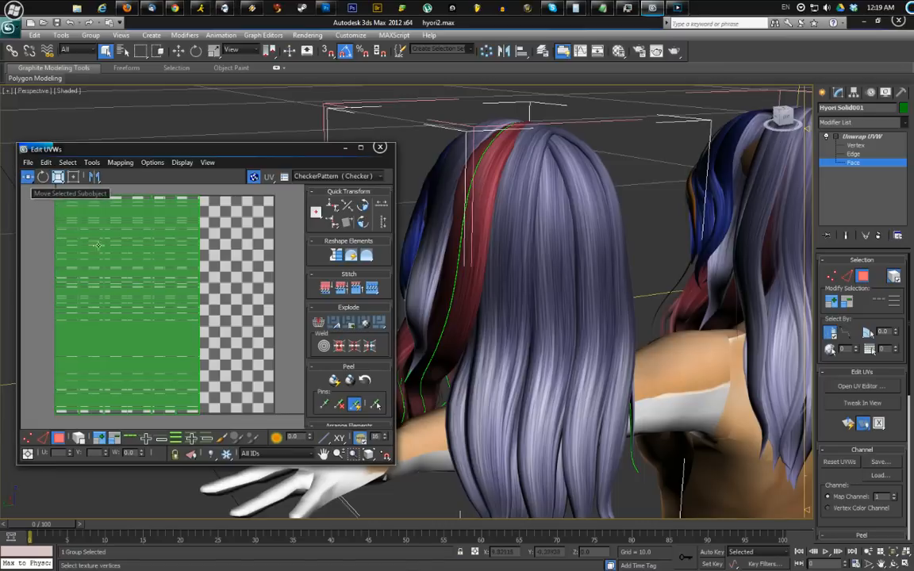
{"action": "left_click", "coordinate": [67, 279]}
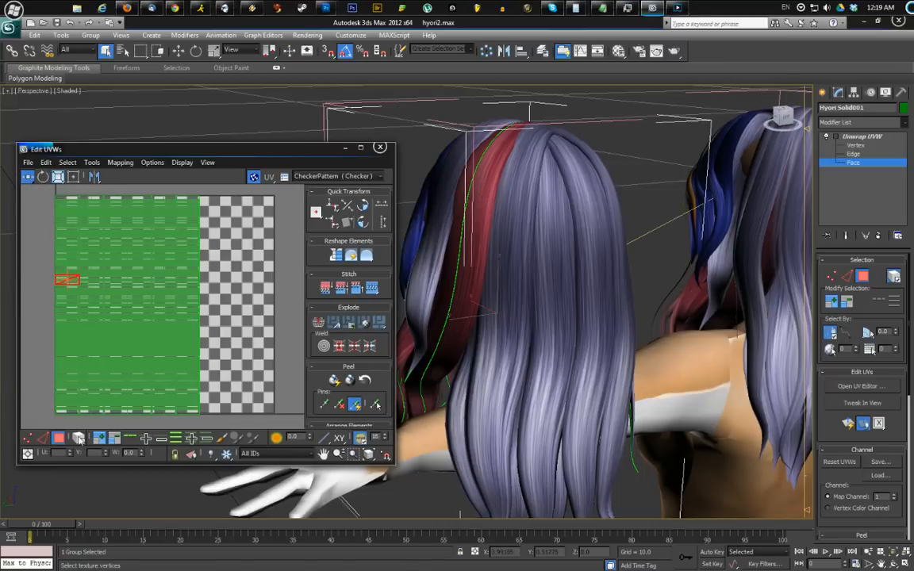
{"action": "key", "text": "ctrl+a"}
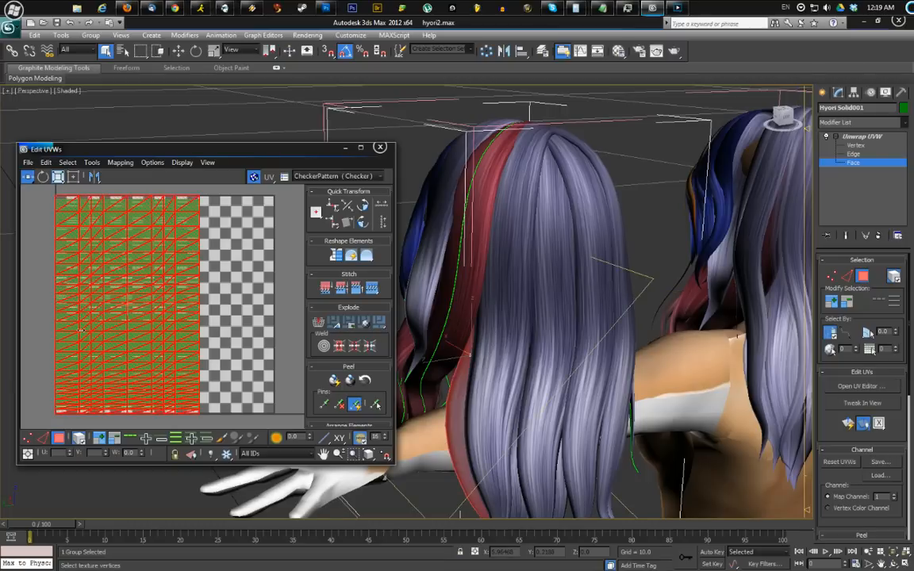
Move the overlapping strand UV elements sideways one at a time, spreading them at varied offsets across and beyond the checker texture
{"action": "left_click_drag", "start_coordinate": [86, 322], "coordinate": [209, 330]}
{"action": "left_click_drag", "start_coordinate": [91, 342], "coordinate": [200, 332]}
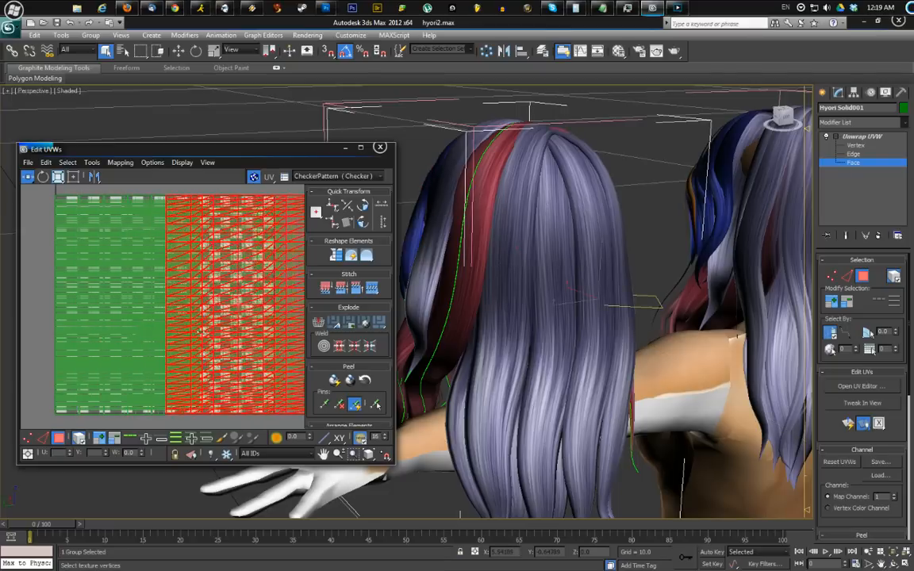
{"action": "left_click_drag", "start_coordinate": [74, 345], "coordinate": [203, 338]}
{"action": "left_click_drag", "start_coordinate": [81, 350], "coordinate": [199, 344]}
{"action": "left_click", "coordinate": [58, 340]}
{"action": "left_click_drag", "start_coordinate": [59, 340], "coordinate": [175, 332]}
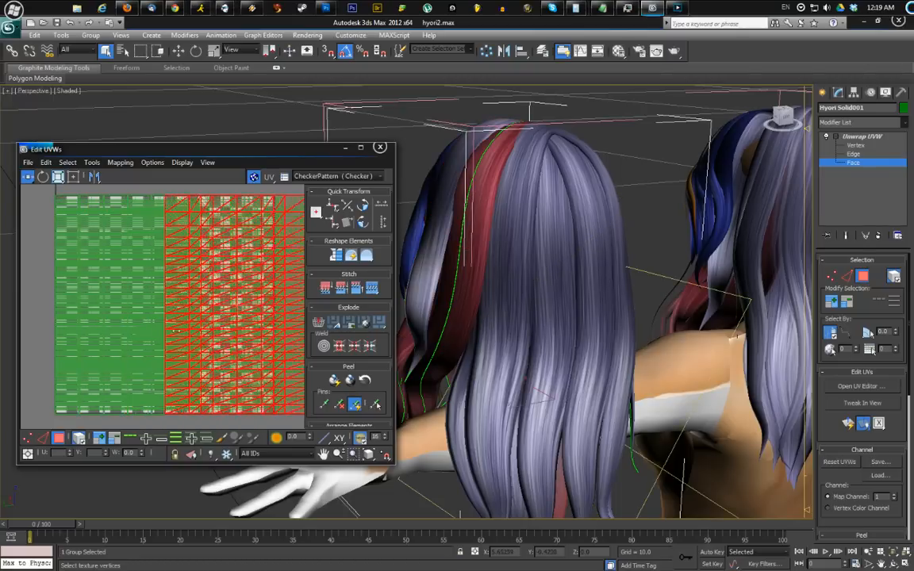
{"action": "left_click_drag", "start_coordinate": [69, 356], "coordinate": [149, 354]}
{"action": "left_click_drag", "start_coordinate": [60, 358], "coordinate": [208, 346]}
{"action": "left_click_drag", "start_coordinate": [70, 360], "coordinate": [225, 352]}
{"action": "left_click_drag", "start_coordinate": [72, 361], "coordinate": [201, 379]}
{"action": "left_click_drag", "start_coordinate": [63, 378], "coordinate": [230, 368]}
{"action": "left_click_drag", "start_coordinate": [72, 355], "coordinate": [204, 349]}
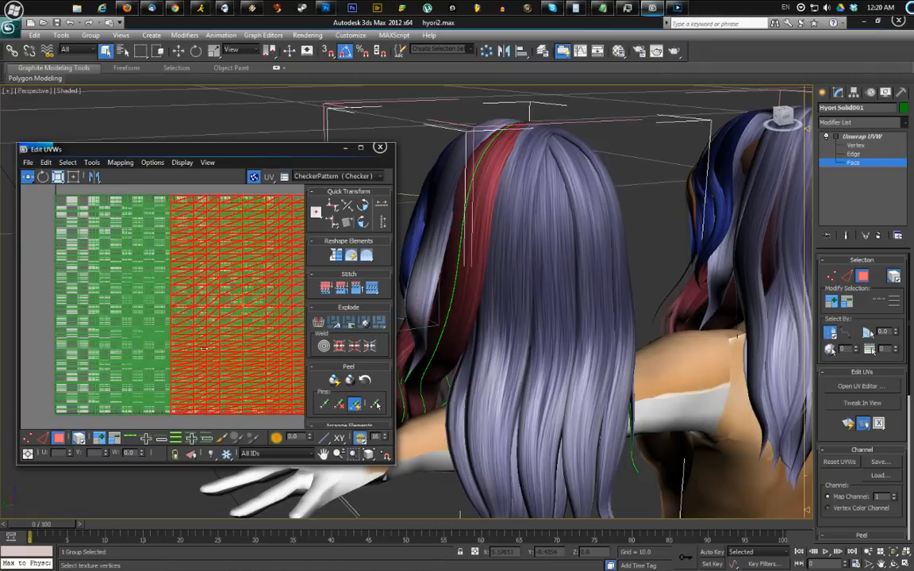
{"action": "left_click_drag", "start_coordinate": [71, 347], "coordinate": [253, 346]}
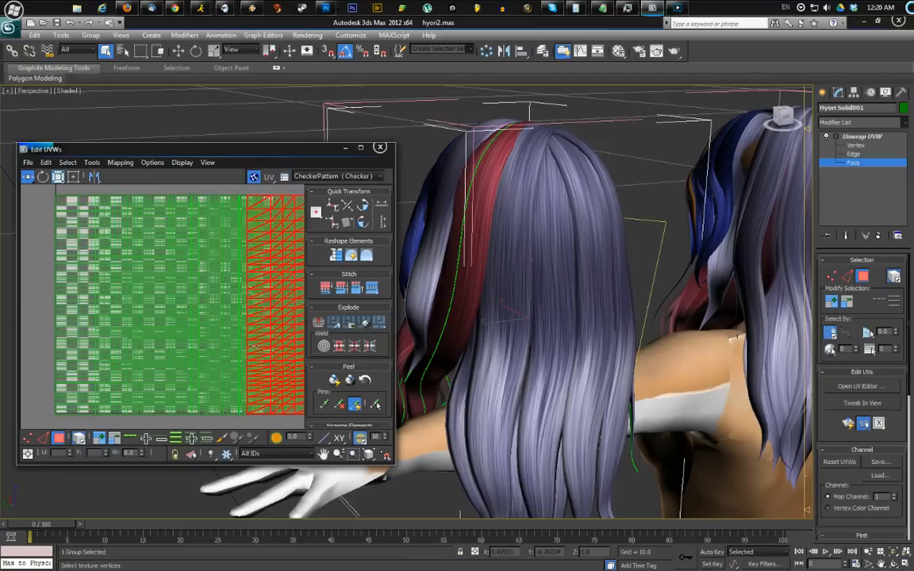
{"action": "left_click_drag", "start_coordinate": [64, 364], "coordinate": [199, 366]}
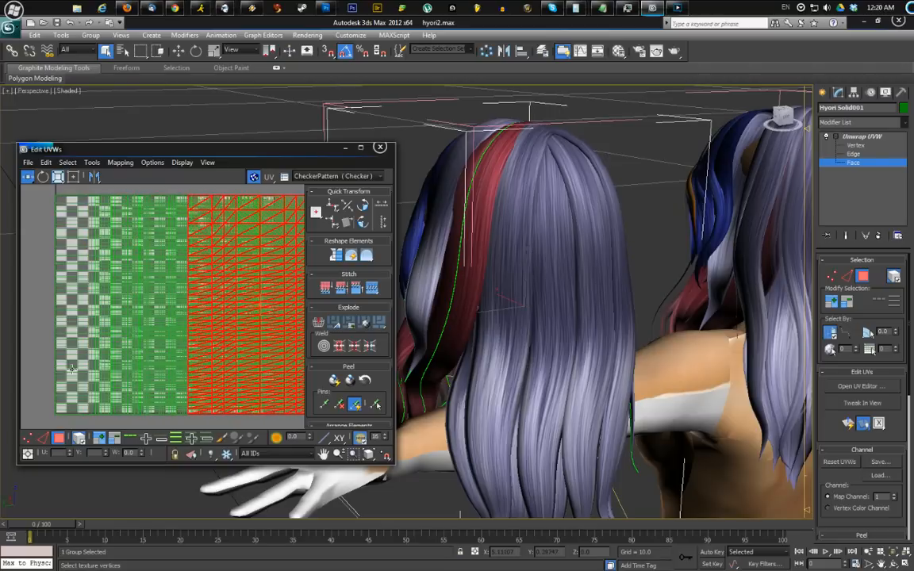
{"action": "left_click_drag", "start_coordinate": [72, 369], "coordinate": [273, 364]}
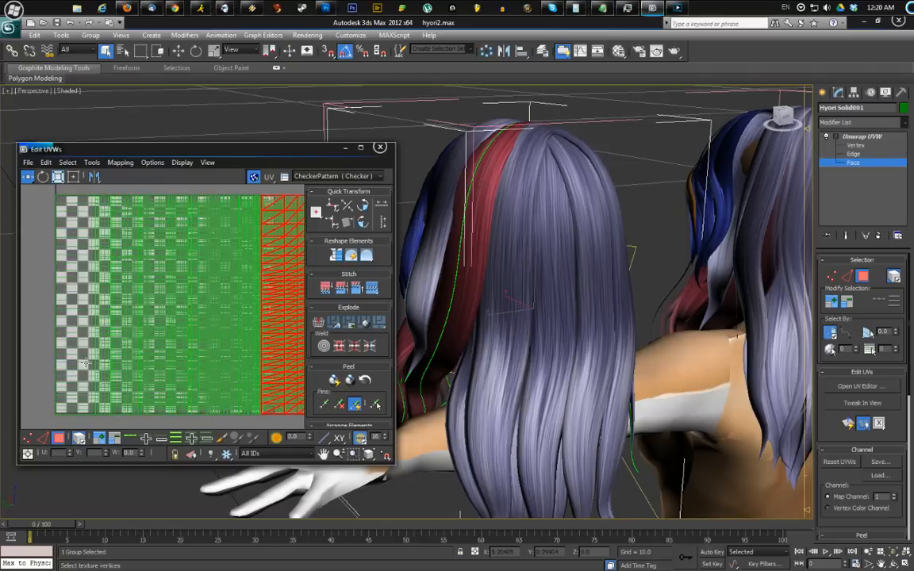
{"action": "left_click_drag", "start_coordinate": [85, 364], "coordinate": [293, 359]}
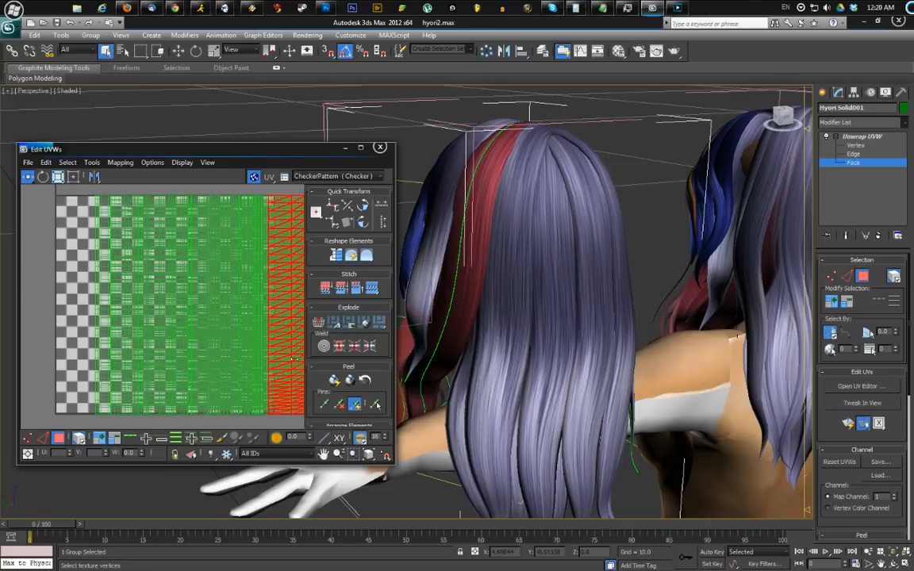
{"action": "scroll", "coordinate": [179, 320], "scroll_direction": "down", "scroll_amount": 5}
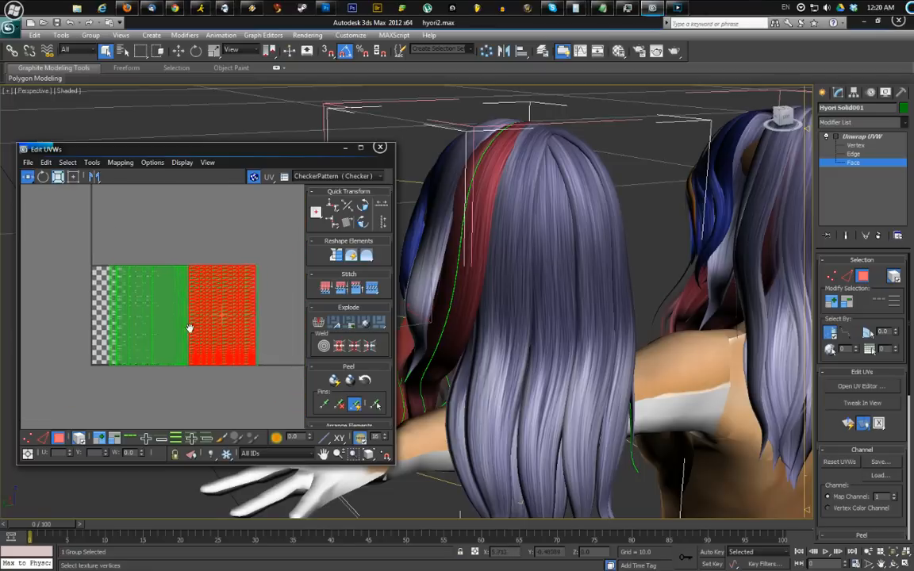
{"action": "middle_click_drag", "start_coordinate": [189, 327], "coordinate": [188, 327]}
{"action": "left_click_drag", "start_coordinate": [204, 303], "coordinate": [177, 302]}
{"action": "left_click", "coordinate": [264, 249]}
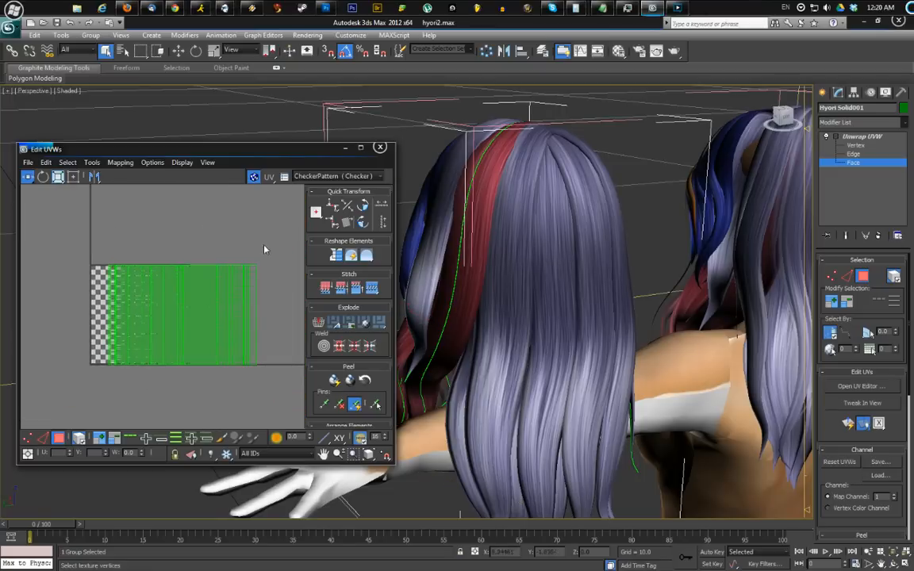
Select the entire spread UV layout and shift it sideways so it roughly centres over the texture square
{"action": "left_click", "coordinate": [174, 300]}
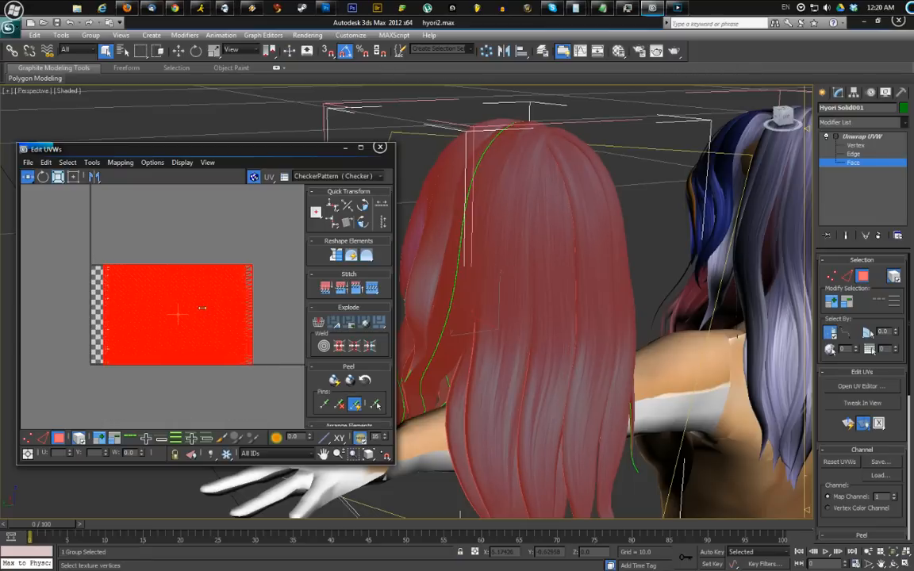
{"action": "left_click_drag", "start_coordinate": [202, 308], "coordinate": [171, 326]}
{"action": "left_click", "coordinate": [193, 231]}
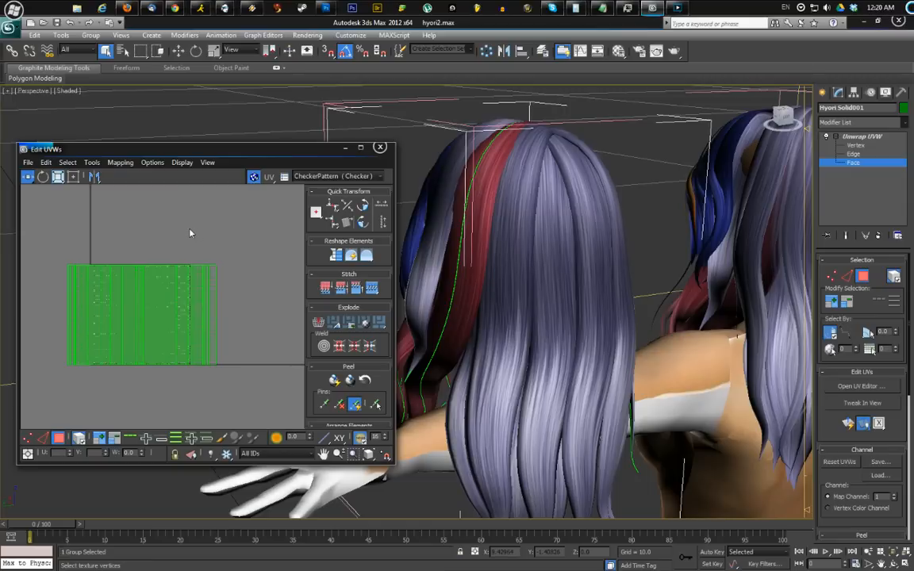
{"action": "scroll", "coordinate": [190, 231], "scroll_direction": "up", "scroll_amount": 3}
{"action": "middle_click_drag", "start_coordinate": [190, 302], "coordinate": [209, 259]}
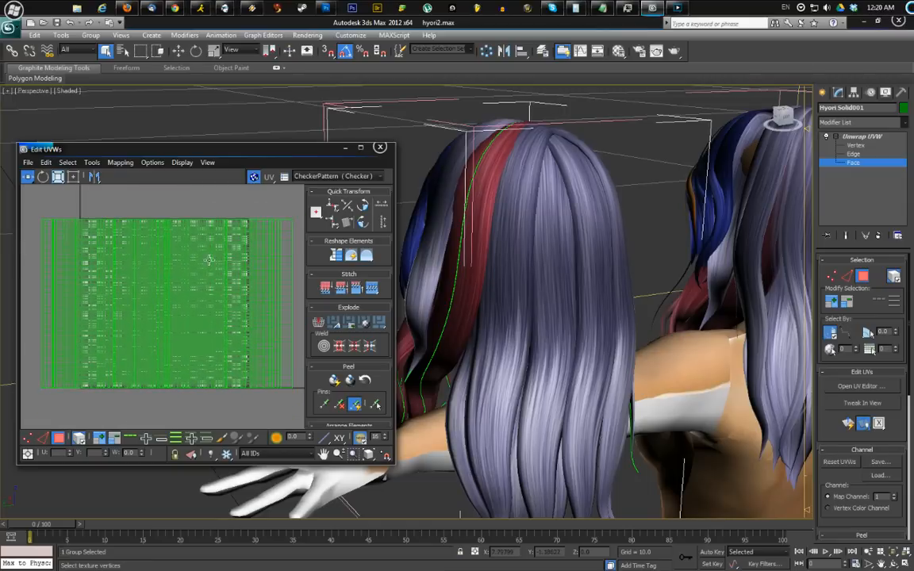
Select two of the long lavender strands at the back of the hair to compare their UV placement
{"action": "mouse_move", "coordinate": [492, 302]}
{"action": "middle_mouse_down", "text": "alt"}
{"action": "mouse_move", "coordinate": [473, 296]}
{"action": "mouse_move", "coordinate": [494, 304]}
{"action": "middle_mouse_up", "text": "alt"}
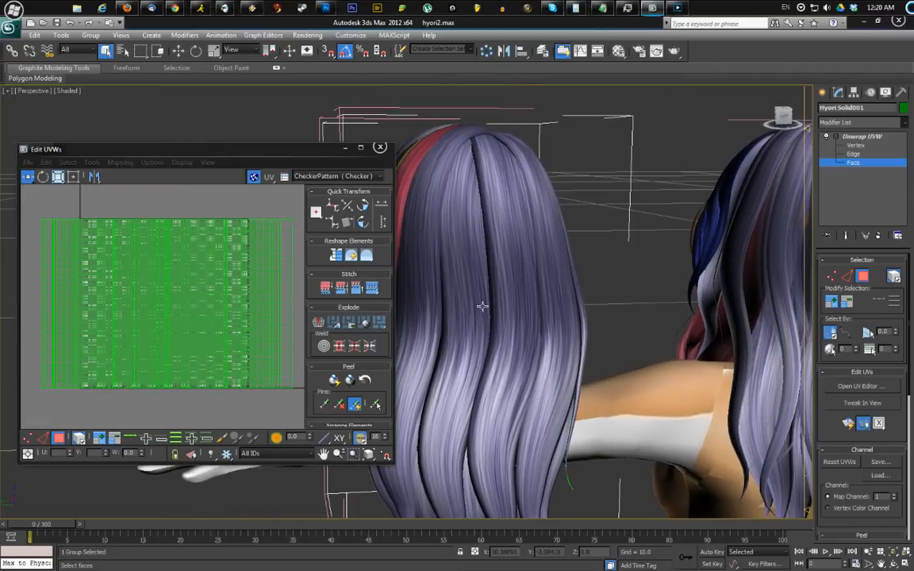
{"action": "left_click", "coordinate": [502, 298]}
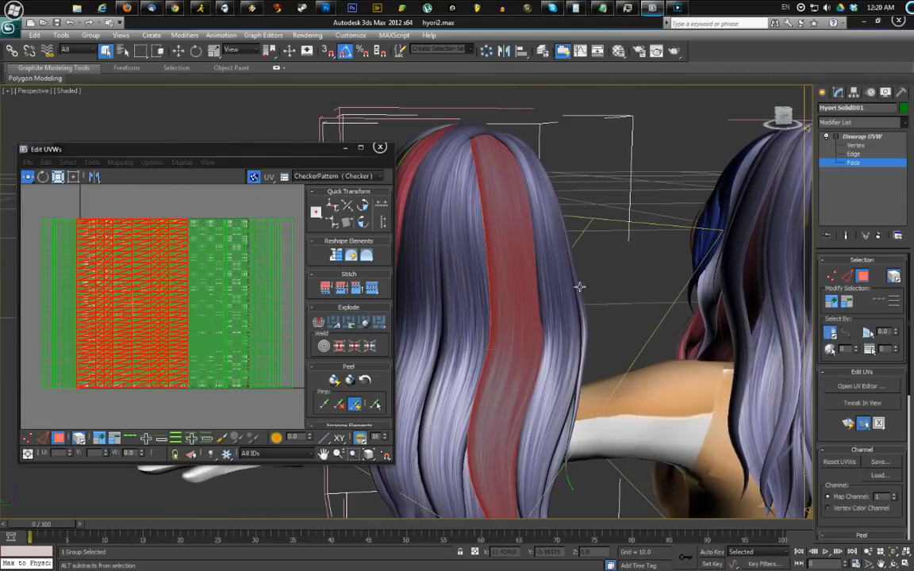
{"action": "middle_click_drag", "start_coordinate": [581, 285], "coordinate": [504, 296], "text": "alt"}
{"action": "left_click", "coordinate": [535, 210]}
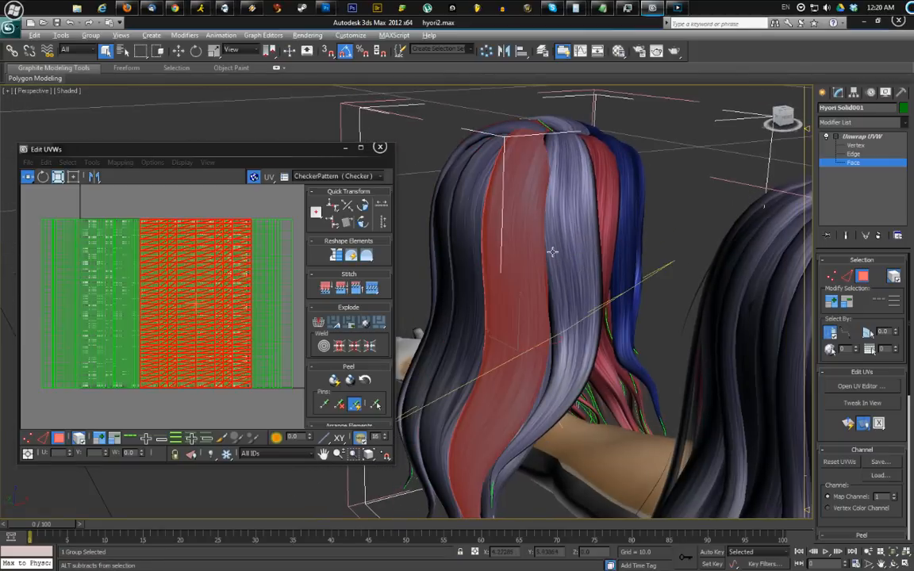
Select neighbouring lavender back strands alternately to compare how closely their textures and UV positions match
{"action": "mouse_move", "coordinate": [553, 253]}
{"action": "middle_mouse_down", "text": "alt"}
{"action": "mouse_move", "coordinate": [520, 273]}
{"action": "mouse_move", "coordinate": [555, 271]}
{"action": "middle_mouse_up", "text": "alt"}
{"action": "left_click", "coordinate": [581, 247]}
{"action": "left_click", "coordinate": [523, 252]}
{"action": "left_click", "coordinate": [555, 268]}
{"action": "left_click", "coordinate": [521, 273]}
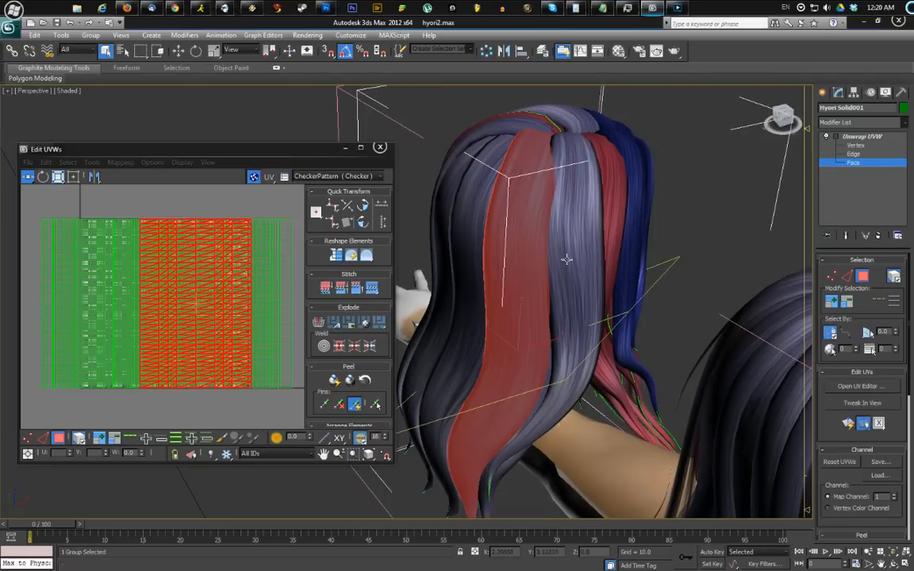
{"action": "left_click", "coordinate": [566, 260]}
{"action": "left_click", "coordinate": [517, 275]}
{"action": "left_click", "coordinate": [565, 269]}
{"action": "left_click", "coordinate": [514, 277]}
{"action": "left_click", "coordinate": [570, 271]}
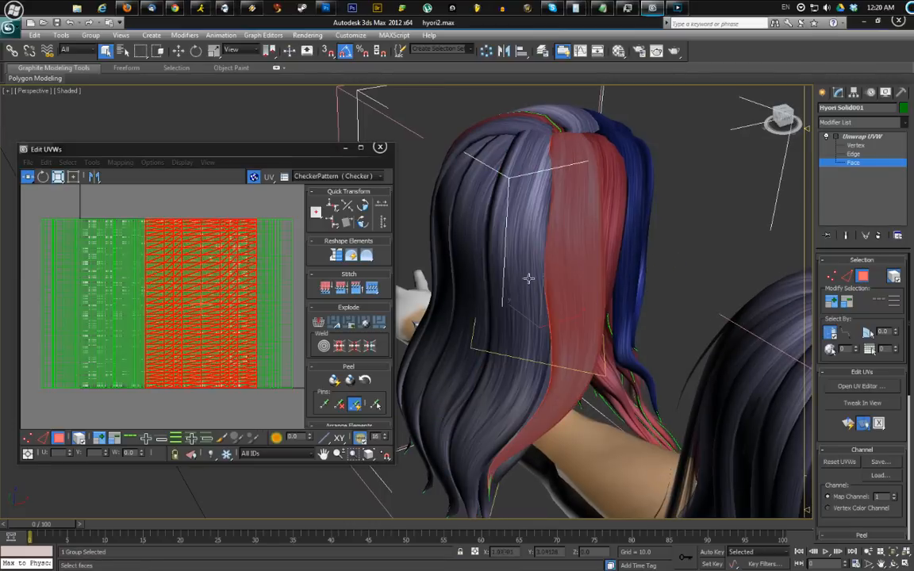
{"action": "left_click", "coordinate": [530, 278]}
{"action": "left_click", "coordinate": [591, 267]}
{"action": "left_click", "coordinate": [519, 281]}
{"action": "left_click", "coordinate": [569, 269]}
{"action": "double_click", "coordinate": [519, 275]}
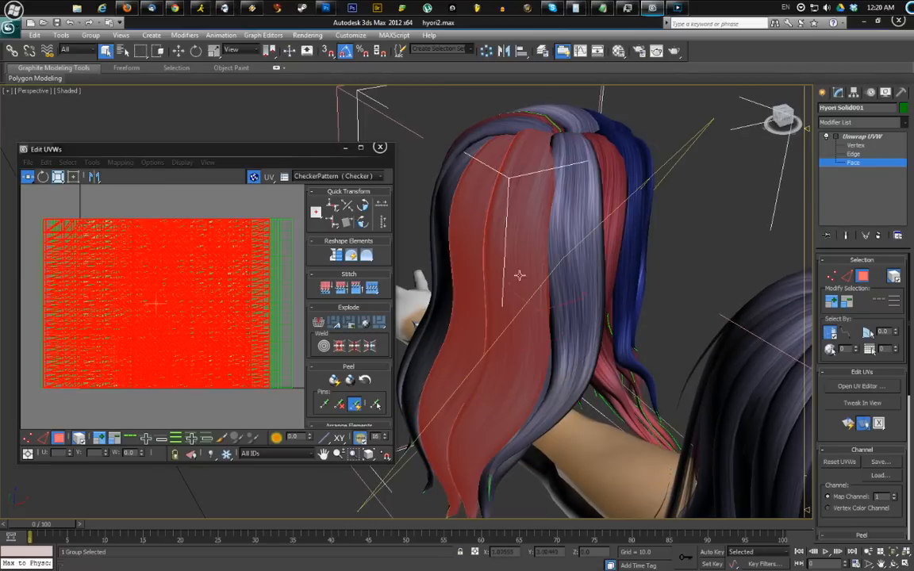
{"action": "left_click", "coordinate": [554, 290]}
{"action": "double_click", "coordinate": [514, 275]}
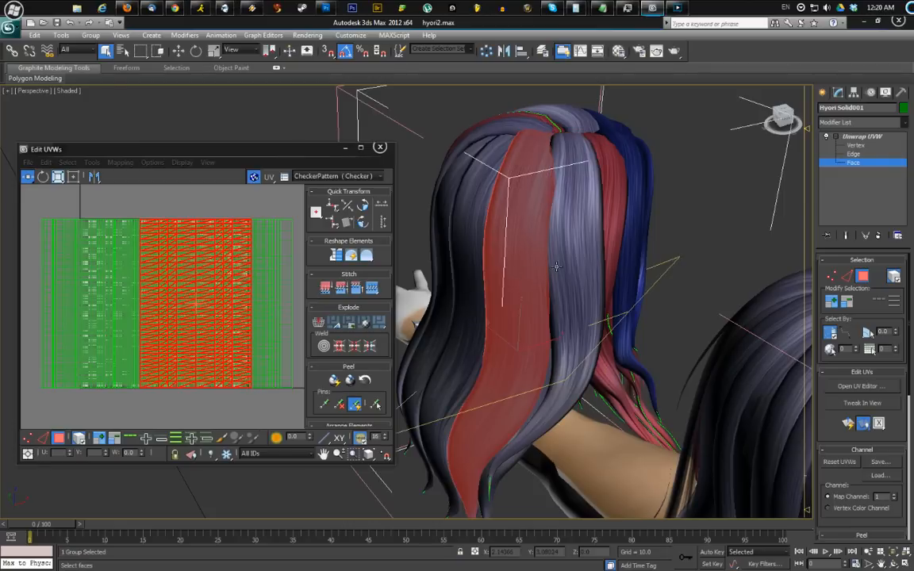
Shift the UVs of a lavender back strand and a side strand sideways in opposite directions to vary their textures
{"action": "left_click", "coordinate": [556, 267]}
{"action": "left_click_drag", "start_coordinate": [235, 308], "coordinate": [160, 309]}
{"action": "left_click", "coordinate": [471, 272]}
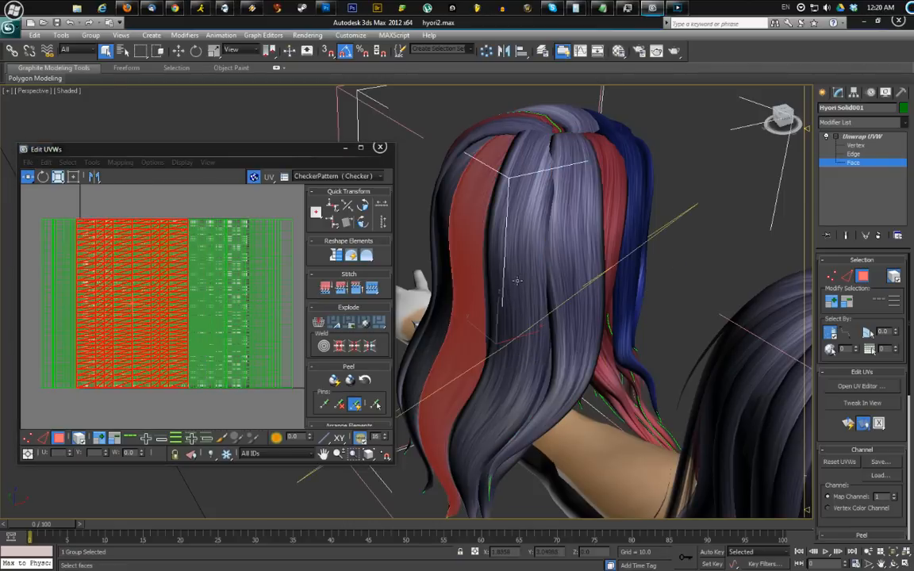
{"action": "left_click", "coordinate": [483, 275]}
{"action": "middle_click_drag", "start_coordinate": [486, 263], "coordinate": [508, 255], "text": "alt"}
{"action": "left_click", "coordinate": [451, 261]}
{"action": "middle_click_drag", "start_coordinate": [451, 261], "coordinate": [505, 262], "text": "alt"}
{"action": "left_click", "coordinate": [516, 261]}
{"action": "left_click", "coordinate": [506, 263]}
{"action": "left_click_drag", "start_coordinate": [204, 308], "coordinate": [237, 308]}
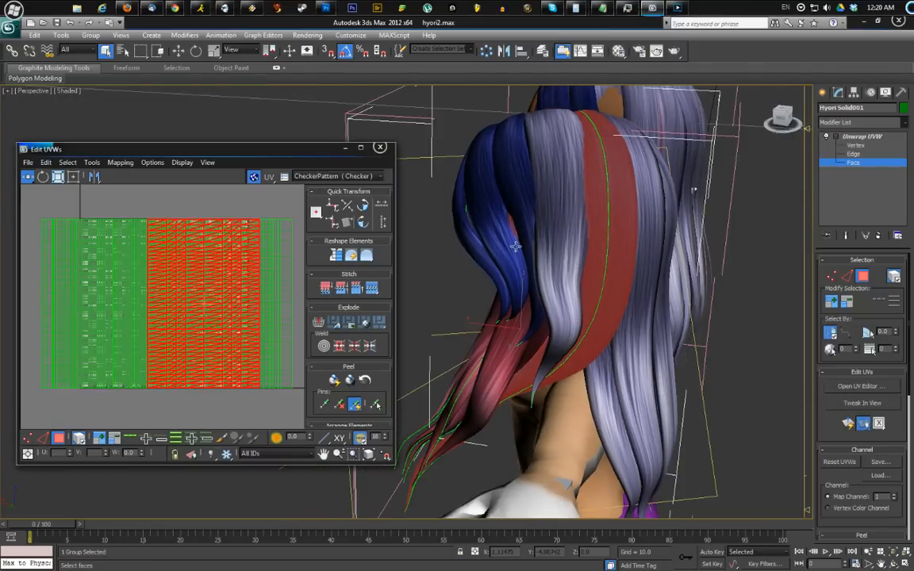
Offset the UVs of the lavender side strand and the two blue strands beside it sideways by differing amounts
{"action": "left_click", "coordinate": [561, 254]}
{"action": "left_click_drag", "start_coordinate": [173, 288], "coordinate": [167, 288]}
{"action": "middle_click_drag", "start_coordinate": [547, 238], "coordinate": [526, 193], "text": "alt"}
{"action": "left_click", "coordinate": [526, 194]}
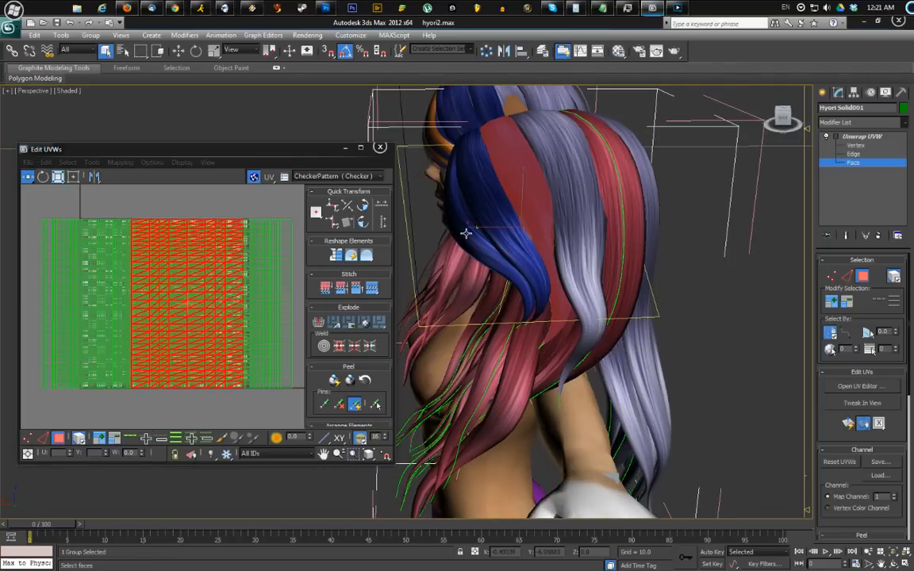
{"action": "left_click_drag", "start_coordinate": [212, 308], "coordinate": [248, 309]}
{"action": "left_click", "coordinate": [509, 237]}
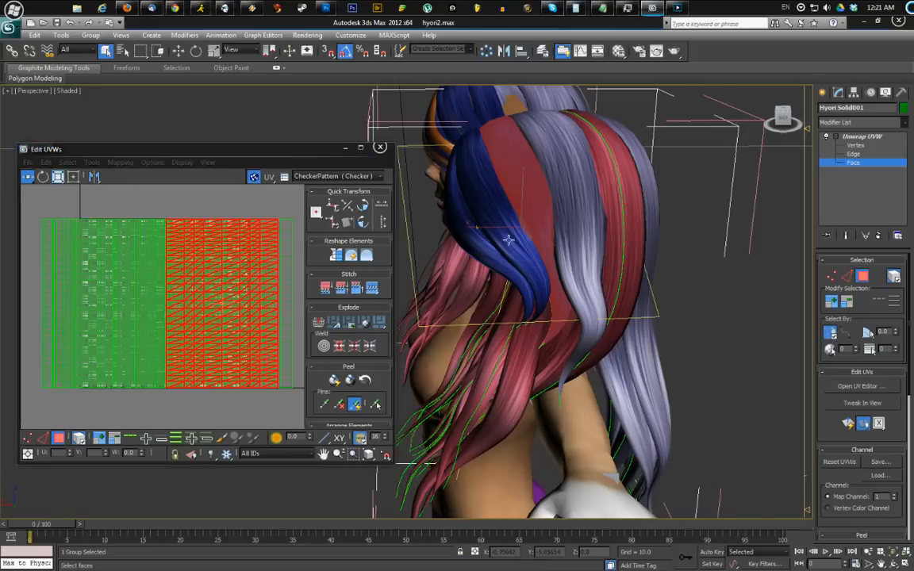
{"action": "left_click_drag", "start_coordinate": [156, 309], "coordinate": [142, 309]}
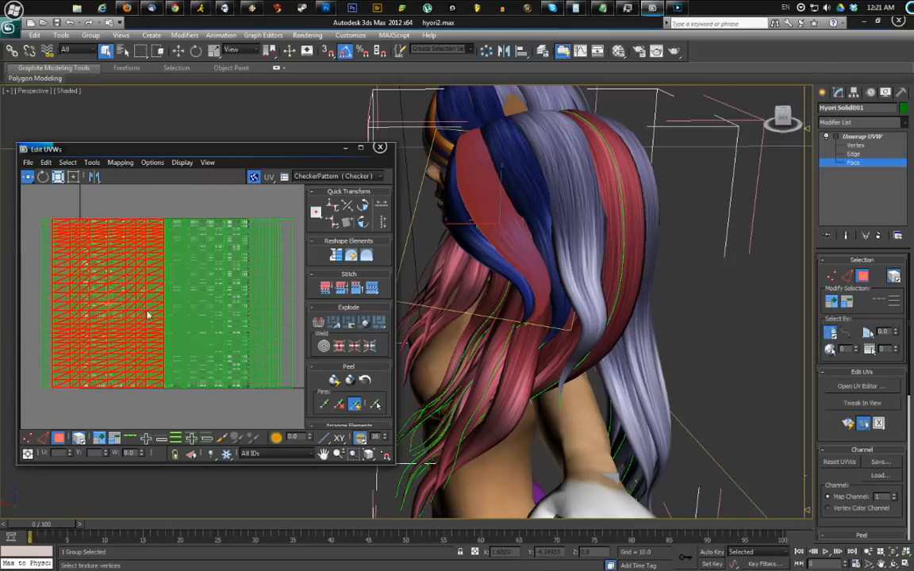
Shorten the front blue strand's UV element slightly from its upper edge in Freeform mode, and clear the selection
{"action": "left_click", "coordinate": [73, 176]}
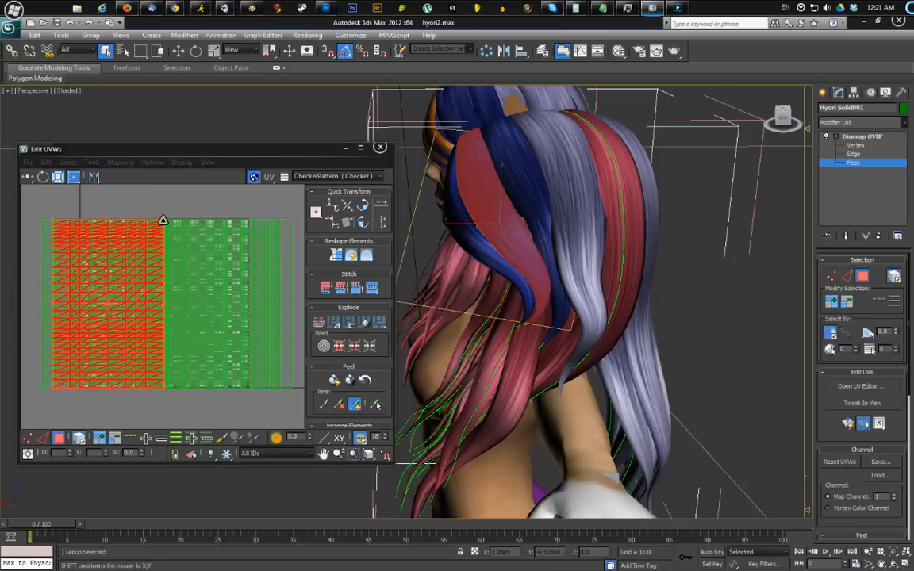
{"action": "left_click_drag", "start_coordinate": [163, 220], "coordinate": [139, 238]}
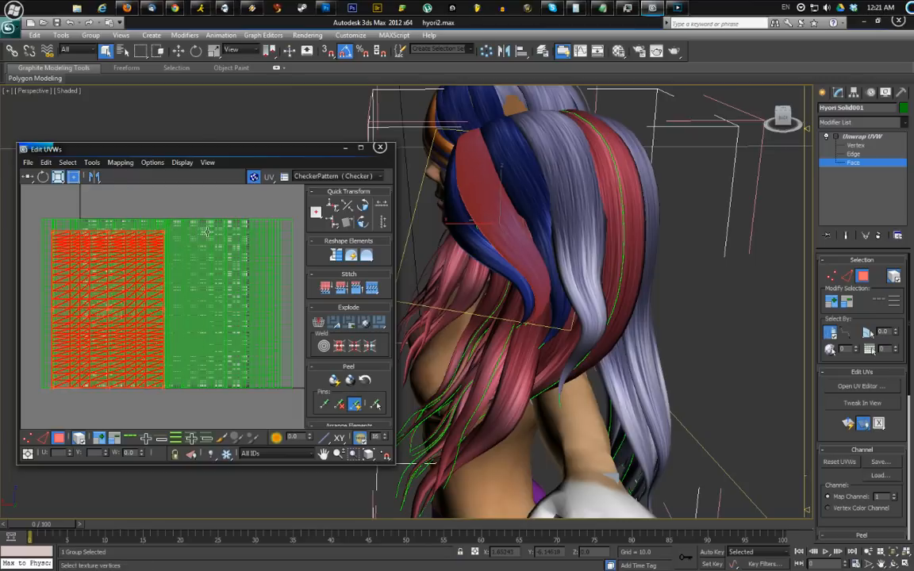
{"action": "left_click", "coordinate": [203, 203]}
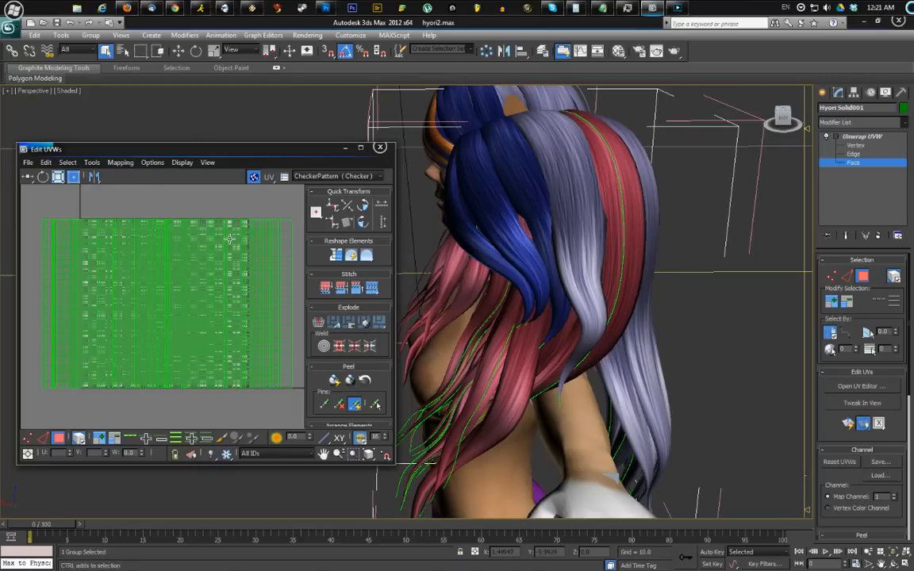
{"action": "key", "text": "ctrl+a"}
{"action": "middle_click_drag", "start_coordinate": [263, 334], "coordinate": [231, 269]}
{"action": "scroll", "coordinate": [232, 270], "scroll_direction": "up", "scroll_amount": 3}
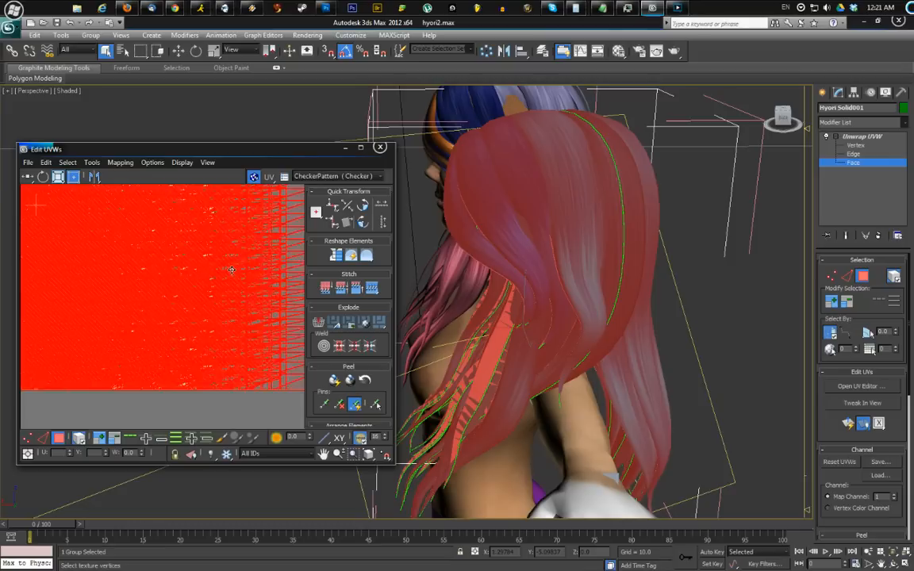
{"action": "scroll", "coordinate": [232, 270], "scroll_direction": "up", "scroll_amount": 2}
{"action": "middle_click_drag", "start_coordinate": [243, 320], "coordinate": [198, 250]}
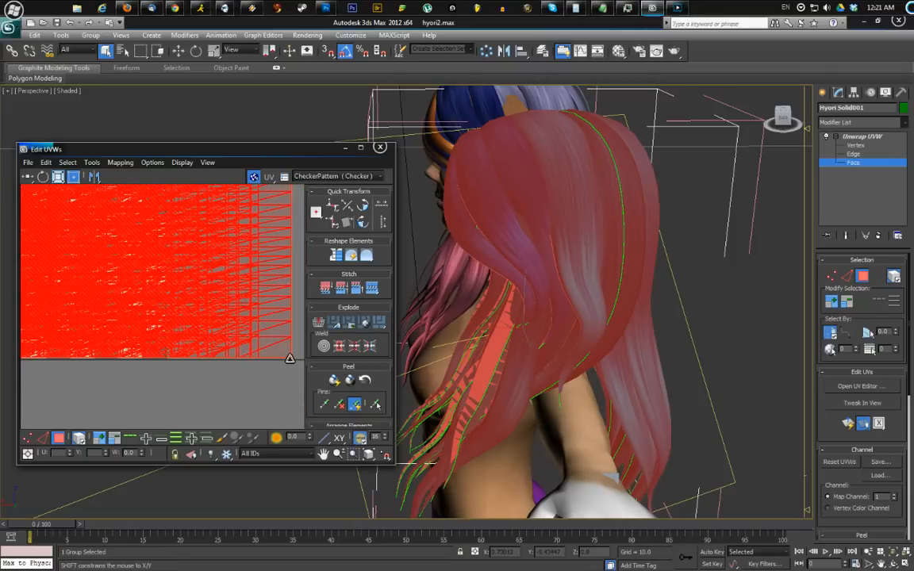
{"action": "left_click", "coordinate": [255, 394]}
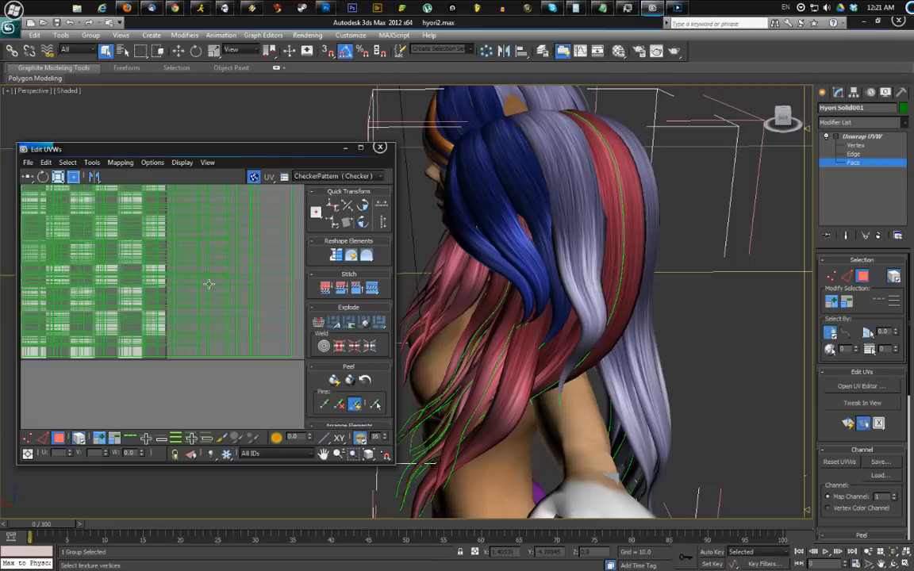
Examine how the spread strand UVs cover the checker texture, both close up and as a whole layout
{"action": "middle_click_drag", "start_coordinate": [208, 284], "coordinate": [235, 334]}
{"action": "scroll", "coordinate": [220, 322], "scroll_direction": "down", "scroll_amount": 3}
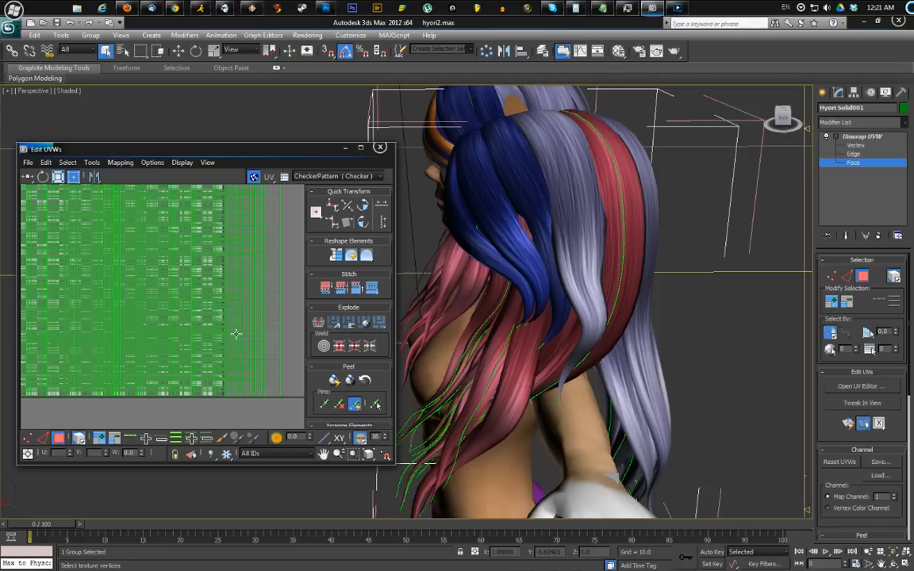
{"action": "scroll", "coordinate": [234, 306], "scroll_direction": "down", "scroll_amount": 3}
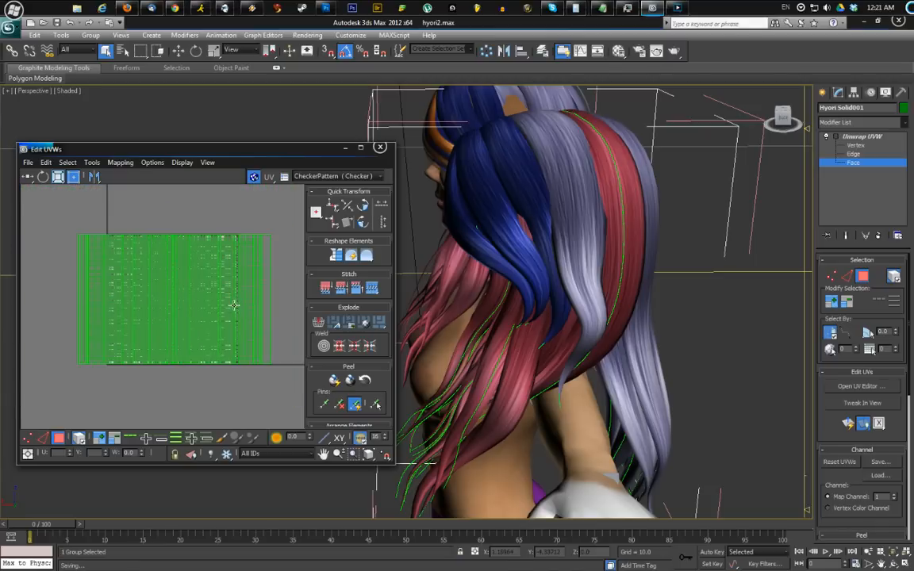
{"action": "middle_click_drag", "start_coordinate": [233, 305], "coordinate": [232, 283]}
{"action": "middle_click_drag", "start_coordinate": [218, 230], "coordinate": [213, 251]}
{"action": "scroll", "coordinate": [205, 254], "scroll_direction": "up", "scroll_amount": 2}
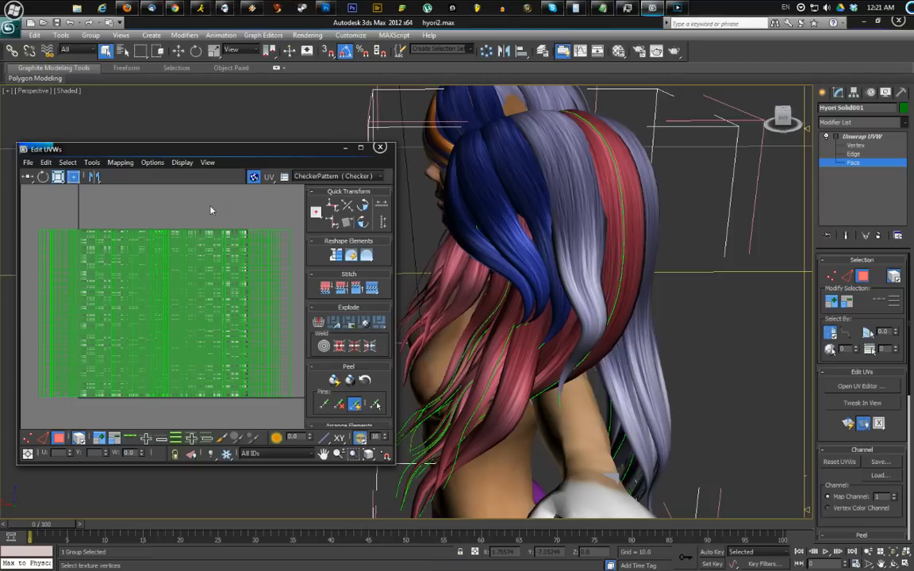
{"action": "middle_click_drag", "start_coordinate": [203, 223], "coordinate": [197, 204]}
{"action": "scroll", "coordinate": [197, 224], "scroll_direction": "up", "scroll_amount": 3}
{"action": "middle_click_drag", "start_coordinate": [207, 283], "coordinate": [208, 270]}
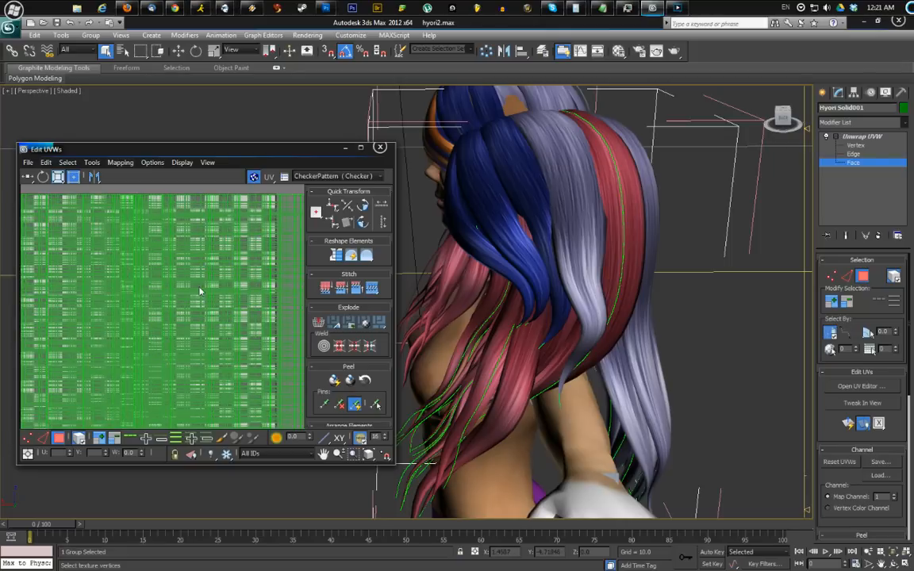
{"action": "scroll", "coordinate": [199, 291], "scroll_direction": "down", "scroll_amount": 3}
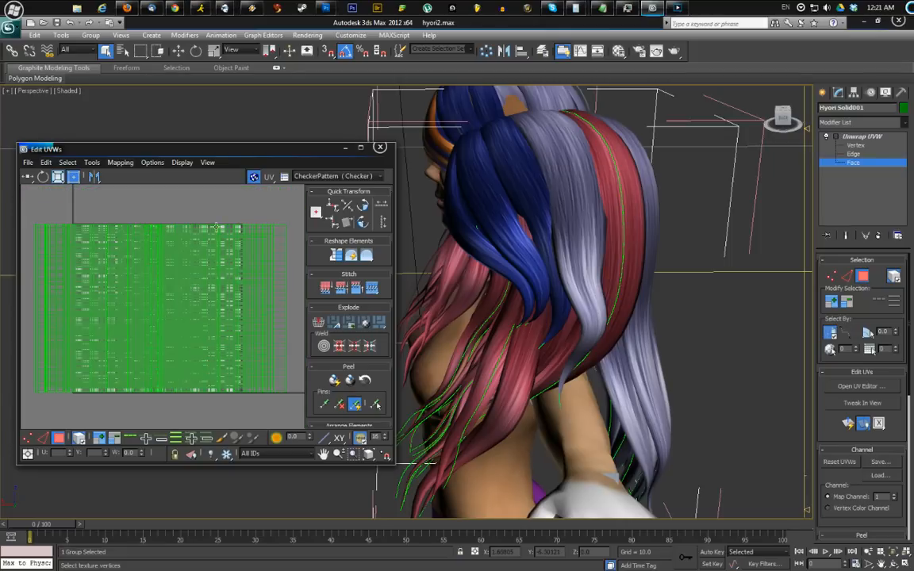
From the front of the hair, select lavender, pink and blue strands in turn to check their UV positions
{"action": "middle_click_drag", "start_coordinate": [438, 240], "coordinate": [686, 265], "text": "alt"}
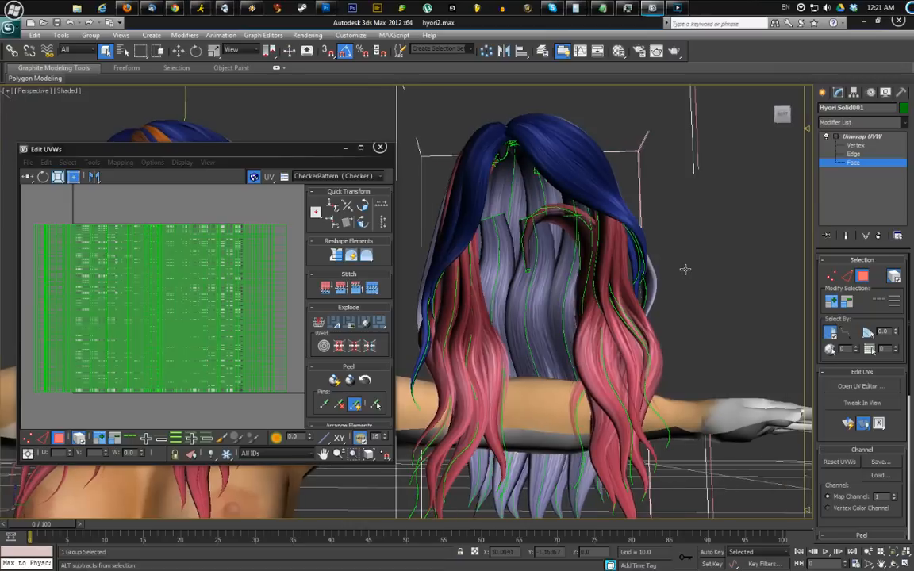
{"action": "left_click", "coordinate": [540, 292]}
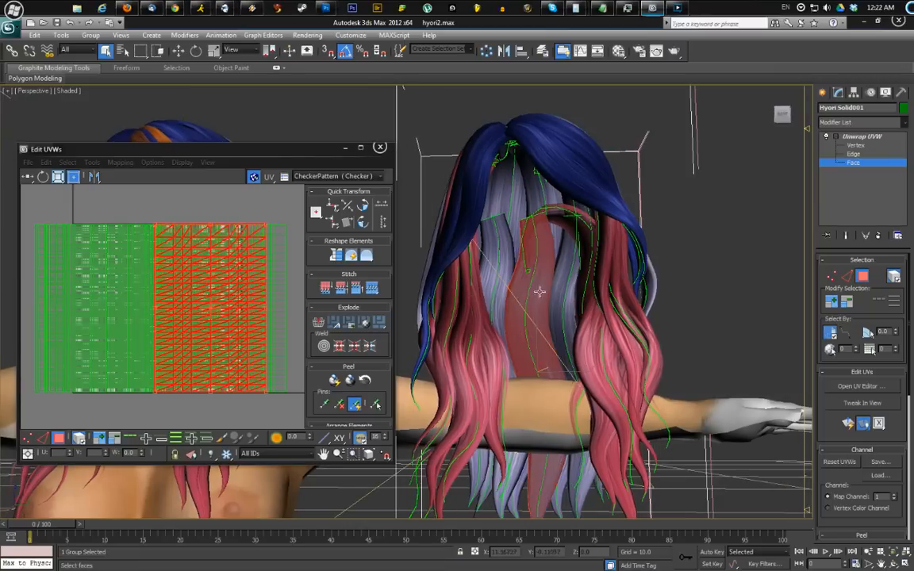
{"action": "left_click", "coordinate": [573, 309]}
{"action": "left_click", "coordinate": [608, 352]}
{"action": "left_click", "coordinate": [562, 377]}
{"action": "left_click", "coordinate": [454, 363]}
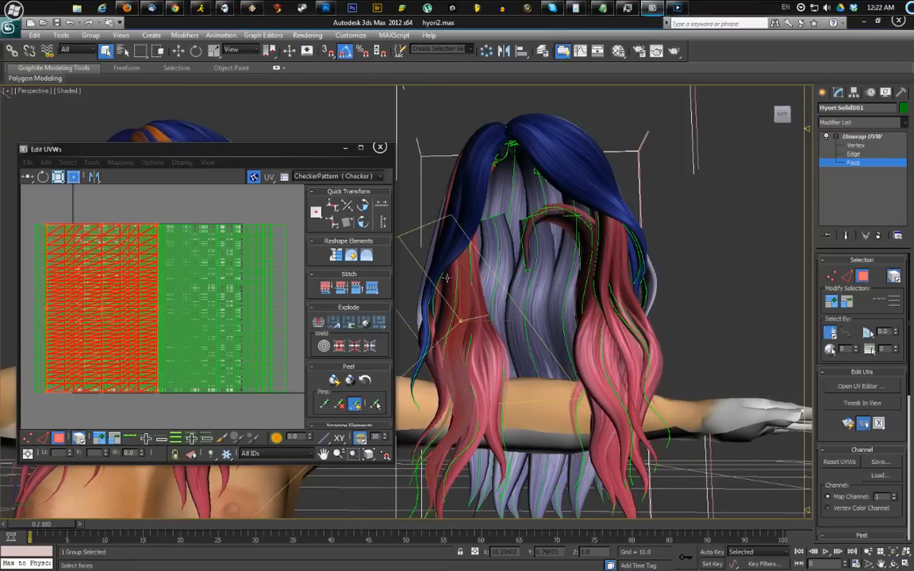
{"action": "left_click", "coordinate": [453, 211]}
{"action": "left_click", "coordinate": [552, 237]}
{"action": "left_click", "coordinate": [580, 260]}
{"action": "left_click", "coordinate": [589, 204]}
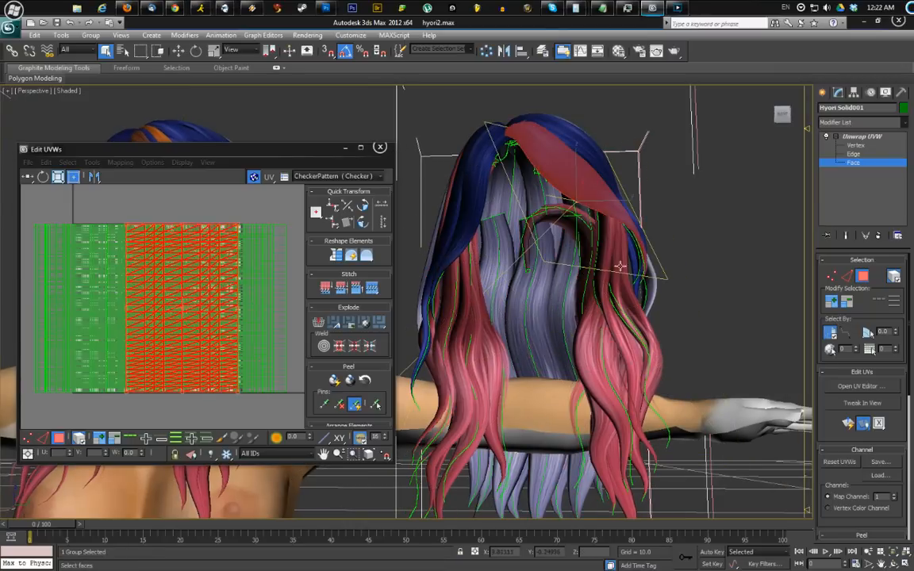
{"action": "left_click", "coordinate": [620, 265]}
Examine the pink front strands around the arm up close, selecting individual ones to check their texture
{"action": "mouse_move", "coordinate": [531, 303]}
{"action": "middle_mouse_down"}
{"action": "mouse_move", "coordinate": [501, 287]}
{"action": "mouse_move", "coordinate": [525, 287]}
{"action": "middle_mouse_up"}
{"action": "left_click", "coordinate": [565, 316]}
{"action": "scroll", "coordinate": [547, 314], "scroll_direction": "up", "scroll_amount": 6}
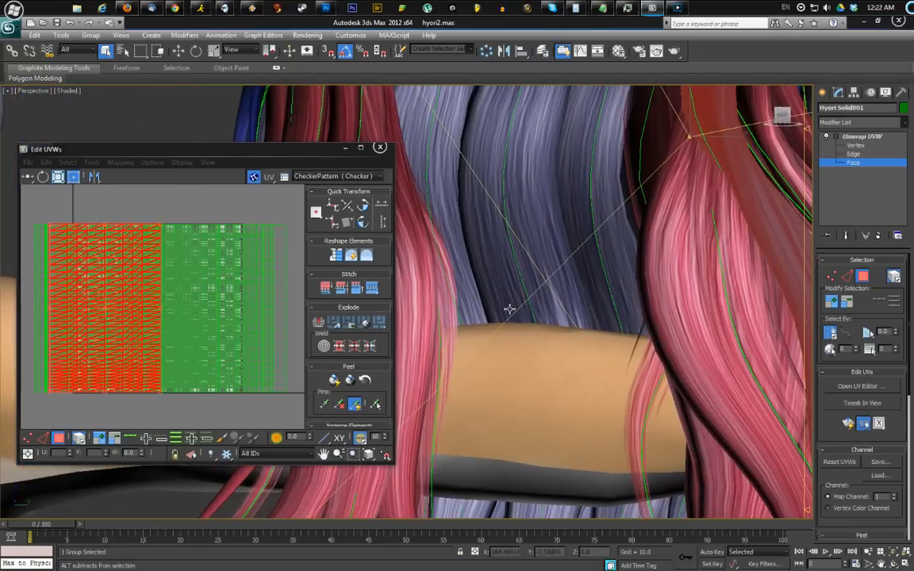
{"action": "middle_click_drag", "start_coordinate": [509, 309], "coordinate": [490, 303], "text": "alt"}
{"action": "scroll", "coordinate": [500, 299], "scroll_direction": "down", "scroll_amount": 4}
{"action": "middle_click_drag", "start_coordinate": [602, 354], "coordinate": [488, 309], "text": "alt"}
{"action": "left_click", "coordinate": [516, 312]}
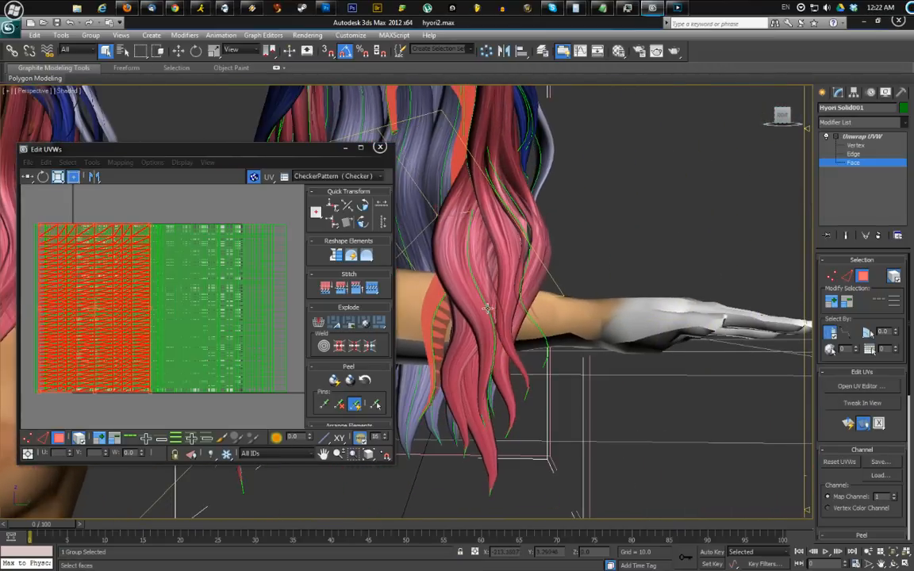
{"action": "scroll", "coordinate": [488, 308], "scroll_direction": "up", "scroll_amount": 3}
{"action": "left_click", "coordinate": [430, 322]}
{"action": "middle_click_drag", "start_coordinate": [430, 322], "coordinate": [500, 347], "text": "alt"}
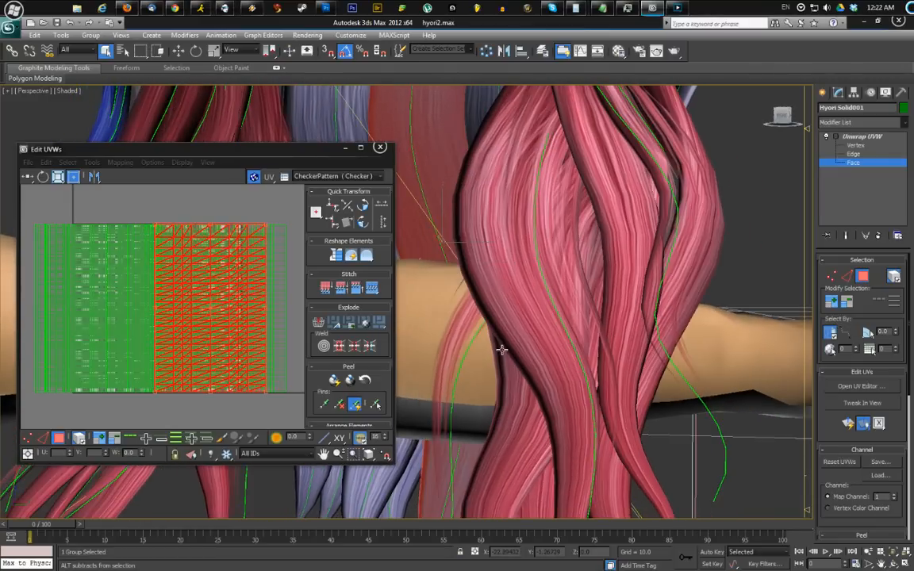
Select the thin pink strand in front of the arm, turn off shaded face highlighting, and shift its UVs towards the texture's centre
{"action": "middle_click_drag", "start_coordinate": [475, 299], "coordinate": [496, 283], "text": "alt"}
{"action": "left_click", "coordinate": [120, 284]}
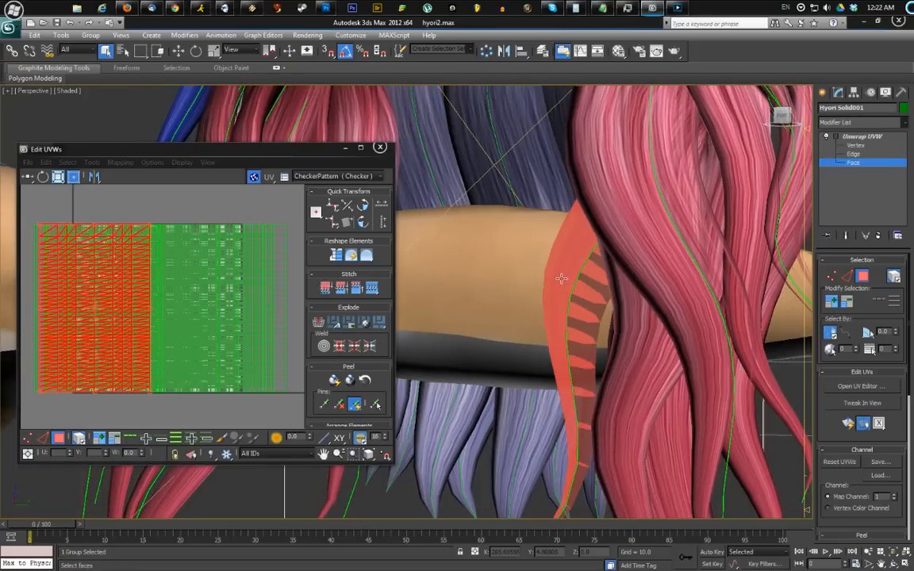
{"action": "key", "text": "F2"}
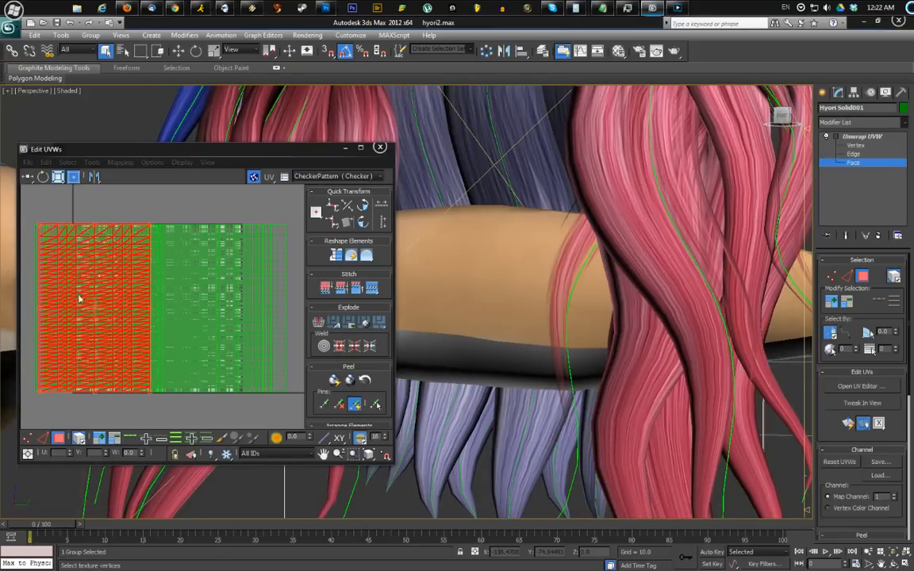
{"action": "left_click_drag", "start_coordinate": [80, 290], "coordinate": [112, 294]}
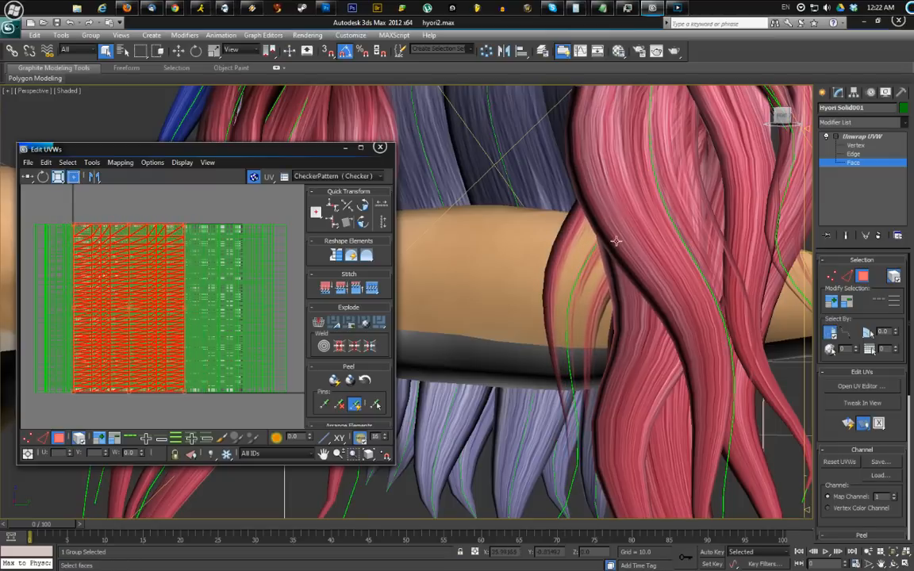
{"action": "middle_click_drag", "start_coordinate": [608, 241], "coordinate": [614, 261], "text": "alt"}
{"action": "left_click_drag", "start_coordinate": [164, 329], "coordinate": [204, 336]}
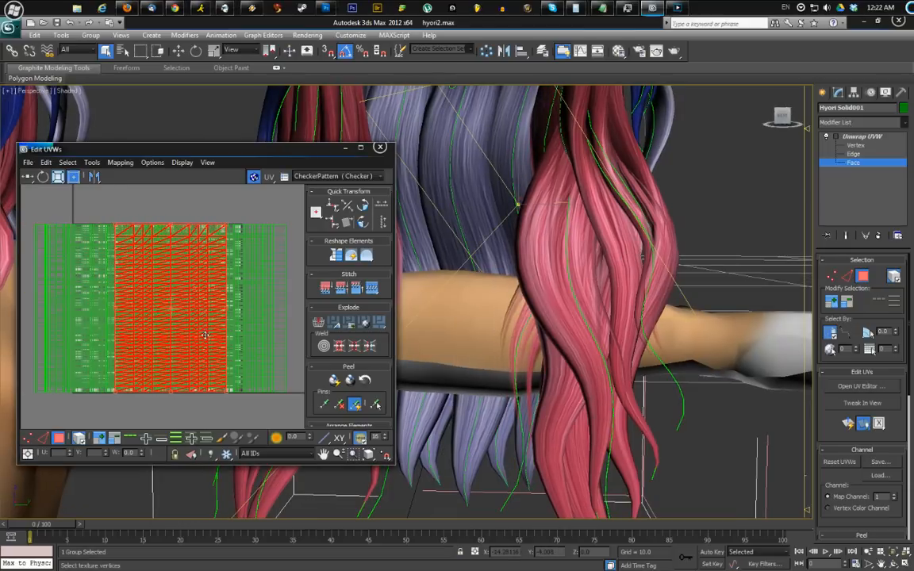
{"action": "middle_click_drag", "start_coordinate": [440, 281], "coordinate": [526, 316], "text": "alt"}
{"action": "scroll", "coordinate": [491, 316], "scroll_direction": "down", "scroll_amount": 4}
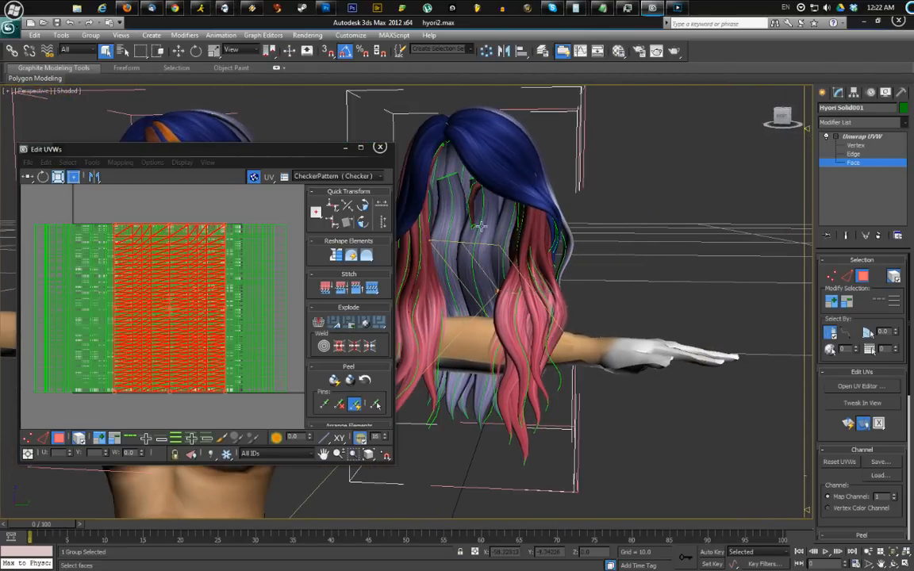
Deselect the strand faces, close the UV editor, and leave face editing in the copied hair's Unwrap UVW modifier
{"action": "left_click", "coordinate": [605, 248]}
{"action": "middle_click_drag", "start_coordinate": [493, 214], "coordinate": [534, 235]}
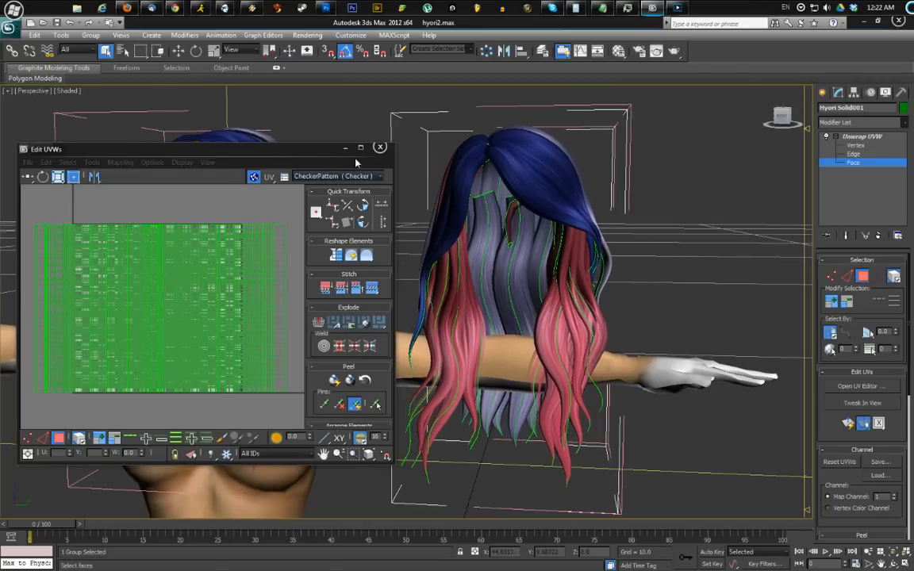
{"action": "left_click", "coordinate": [383, 149]}
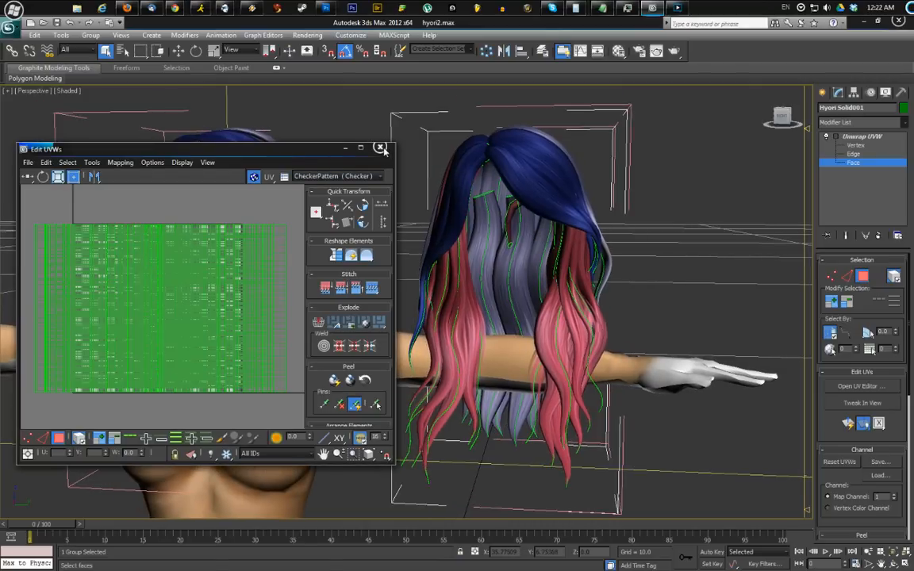
{"action": "left_click", "coordinate": [380, 148]}
{"action": "middle_click_drag", "start_coordinate": [367, 212], "coordinate": [393, 215]}
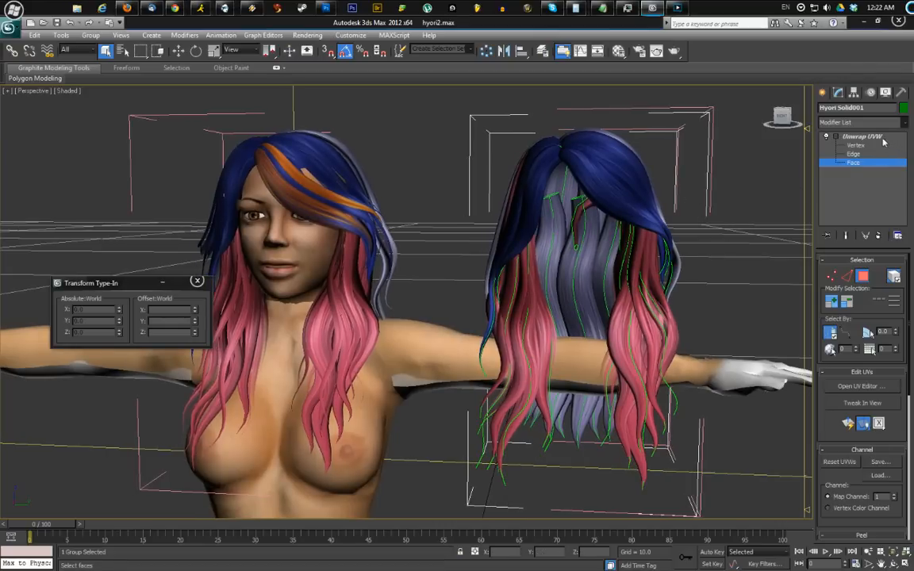
{"action": "left_click", "coordinate": [851, 138]}
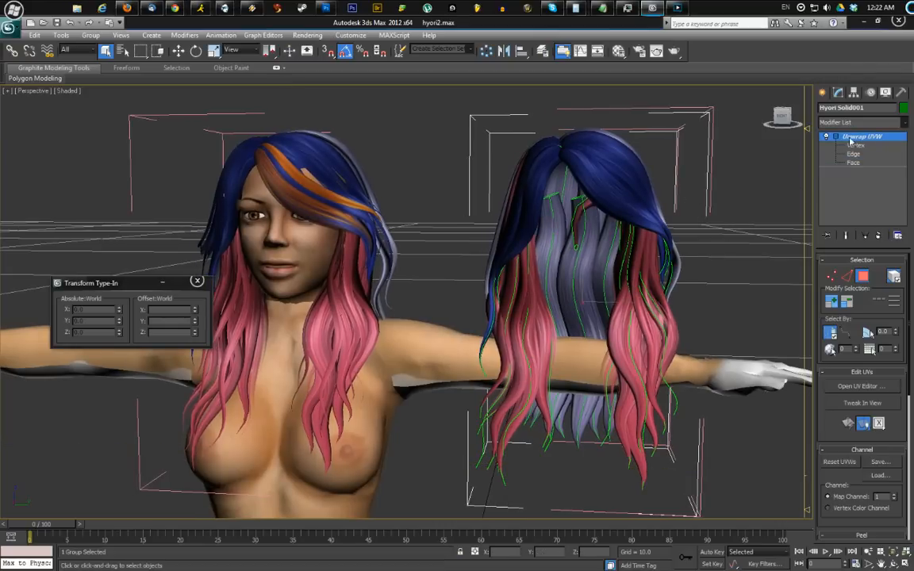
{"action": "left_click", "coordinate": [837, 137]}
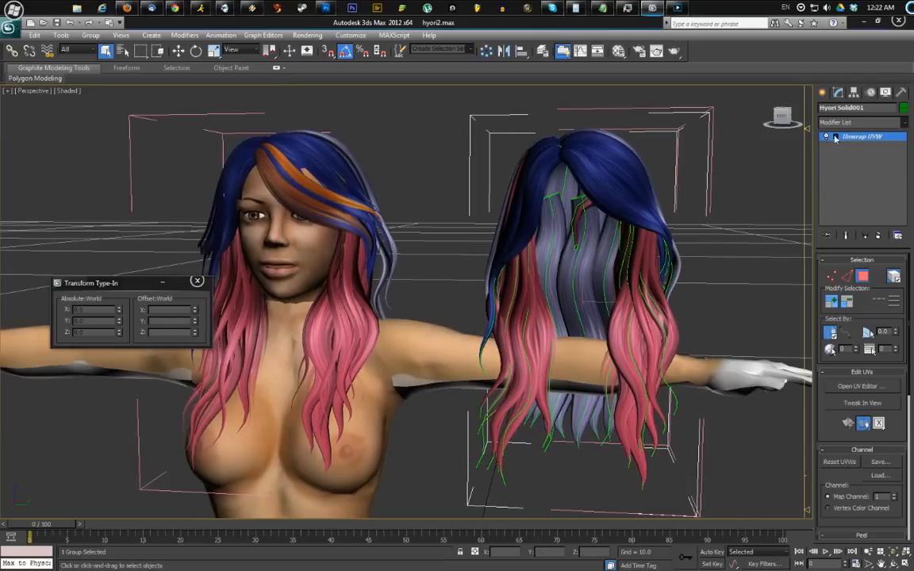
Save the scene under the new file name hyori-tutorial
{"action": "left_click", "coordinate": [11, 26]}
{"action": "left_click", "coordinate": [51, 137]}
{"action": "left_click", "coordinate": [121, 389]}
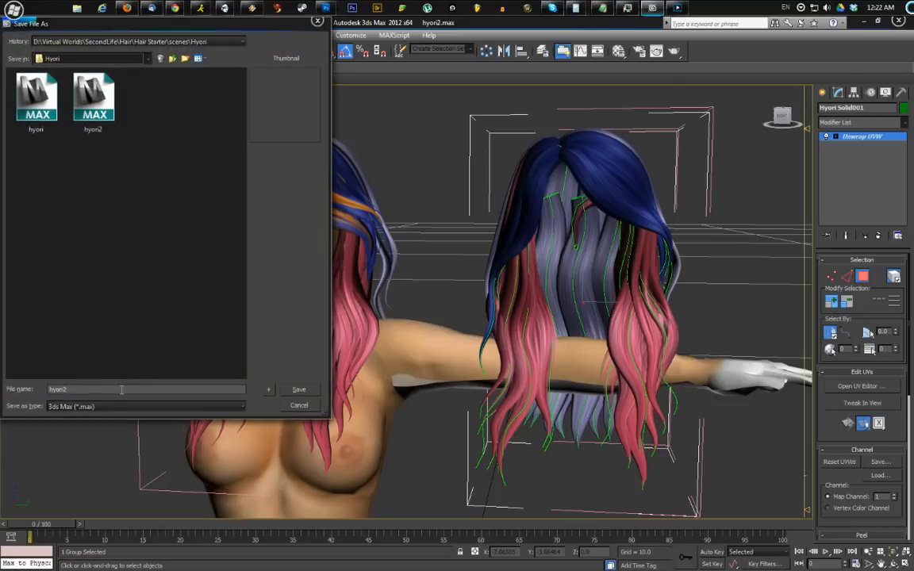
{"action": "key", "text": "BackSpace"}
{"action": "type", "text": "-tutori"}
{"action": "key", "text": "Return"}
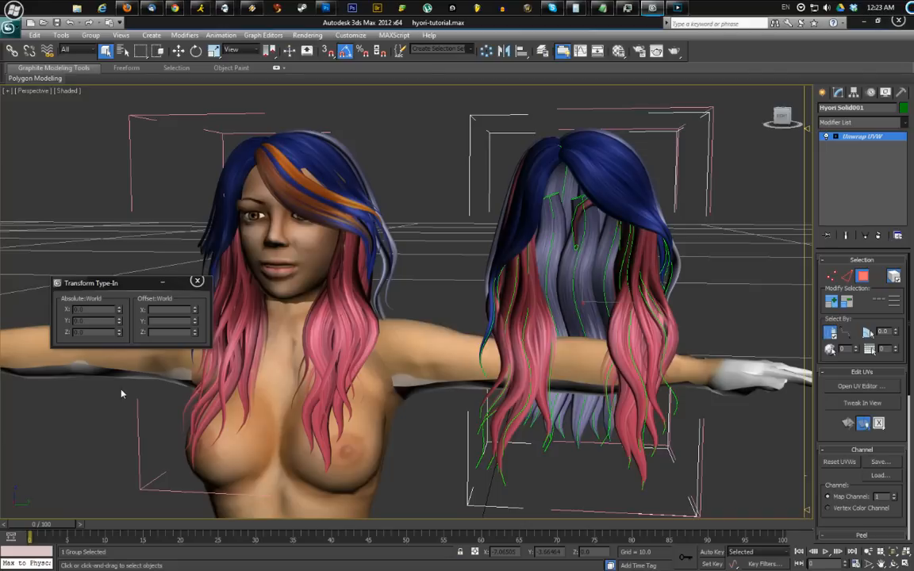
Leave the modifier settings and compare the original and copied hairstyles from the front, both close up and as a whole
{"action": "left_click", "coordinate": [823, 94]}
{"action": "scroll", "coordinate": [561, 286], "scroll_direction": "down", "scroll_amount": 2}
{"action": "mouse_move", "coordinate": [480, 319]}
{"action": "middle_mouse_down", "text": "alt"}
{"action": "mouse_move", "coordinate": [513, 320]}
{"action": "mouse_move", "coordinate": [477, 330]}
{"action": "middle_mouse_up", "text": "alt"}
{"action": "mouse_move", "coordinate": [477, 330]}
{"action": "middle_mouse_down"}
{"action": "mouse_move", "coordinate": [536, 231]}
{"action": "mouse_move", "coordinate": [545, 171]}
{"action": "mouse_move", "coordinate": [445, 327]}
{"action": "mouse_move", "coordinate": [470, 337]}
{"action": "middle_mouse_up"}
{"action": "scroll", "coordinate": [445, 326], "scroll_direction": "up", "scroll_amount": 5}
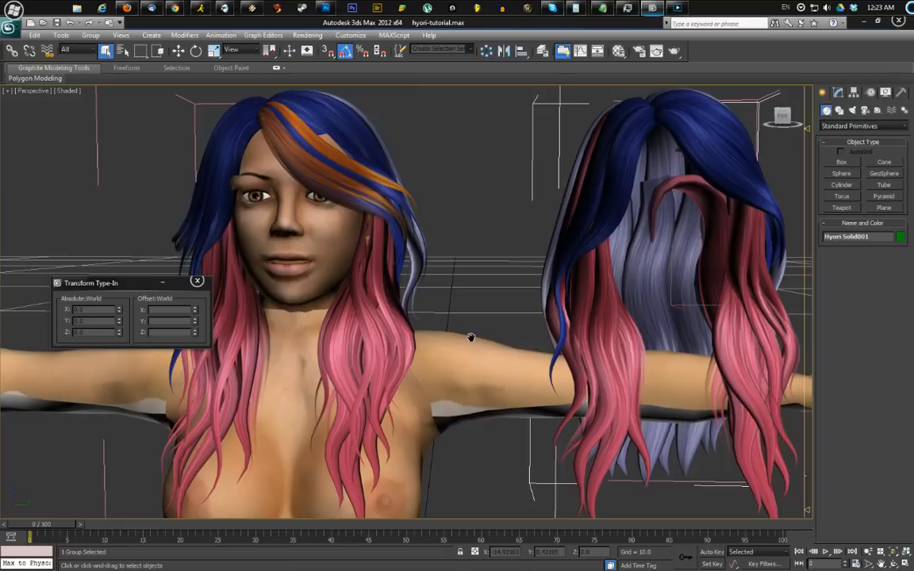
{"action": "scroll", "coordinate": [470, 337], "scroll_direction": "down", "scroll_amount": 5}
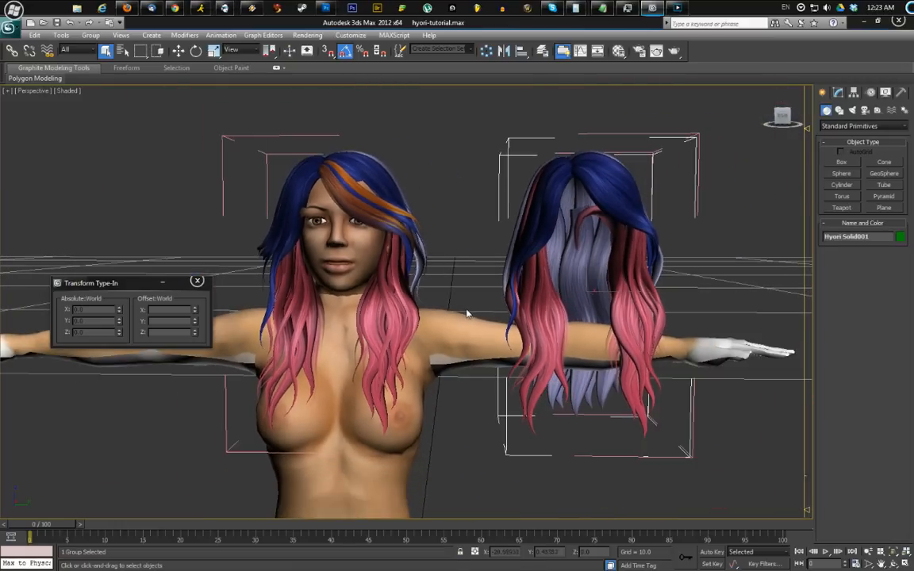
{"action": "scroll", "coordinate": [435, 294], "scroll_direction": "up", "scroll_amount": 2}
{"action": "right_click", "coordinate": [462, 235]}
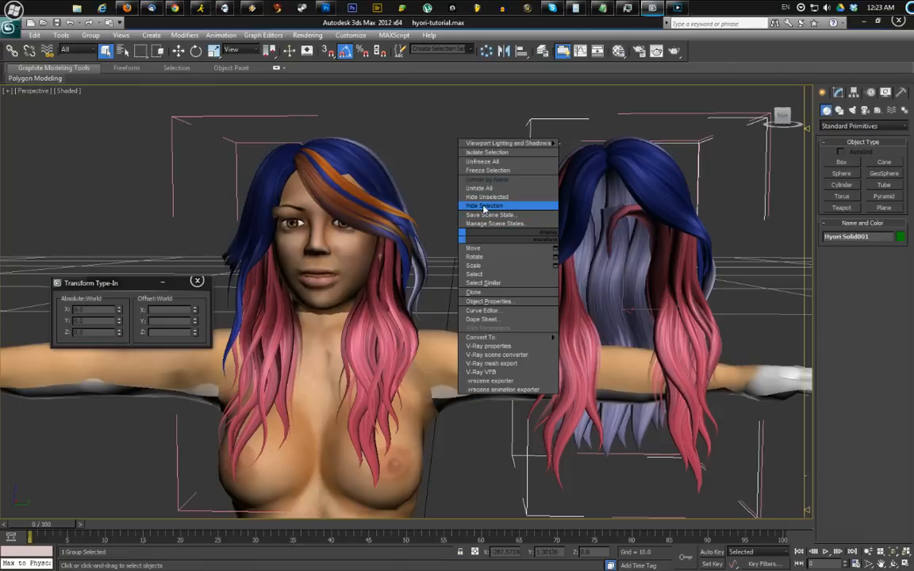
{"action": "left_click", "coordinate": [484, 207]}
{"action": "key", "text": "ctrl+z"}
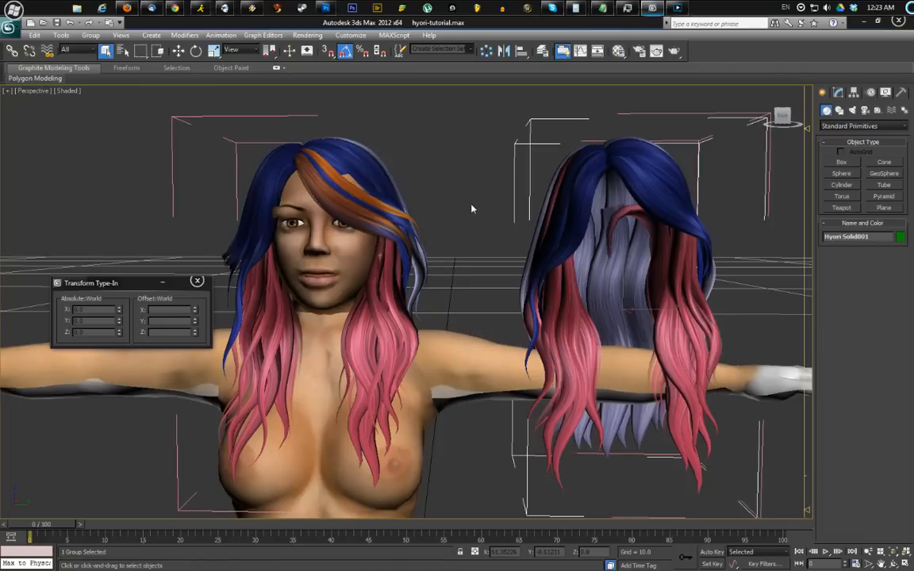
Open the Hyori Flat hair group and hide both hairstyles, leaving only the avatar body displayed
{"action": "left_click", "coordinate": [82, 36]}
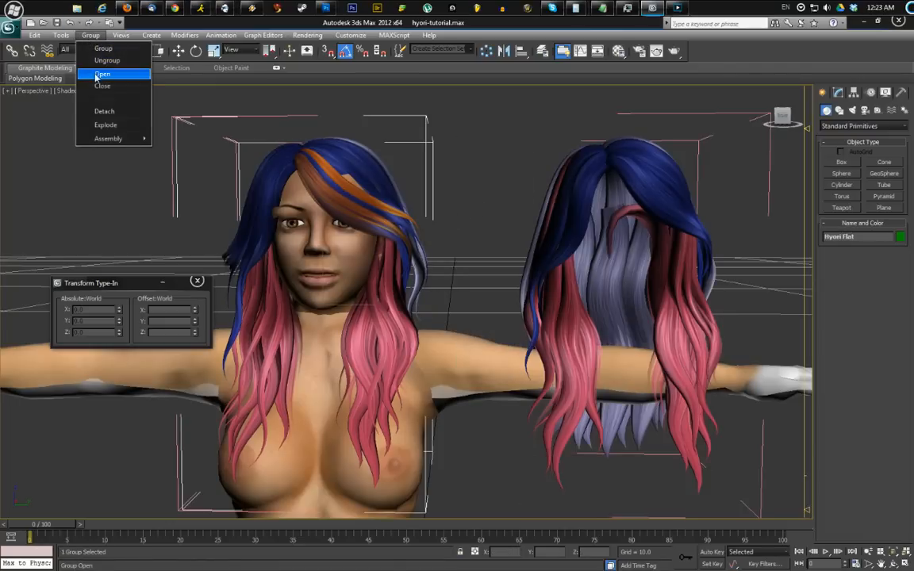
{"action": "left_click", "coordinate": [99, 76]}
{"action": "right_click", "coordinate": [449, 161]}
{"action": "left_click", "coordinate": [474, 132]}
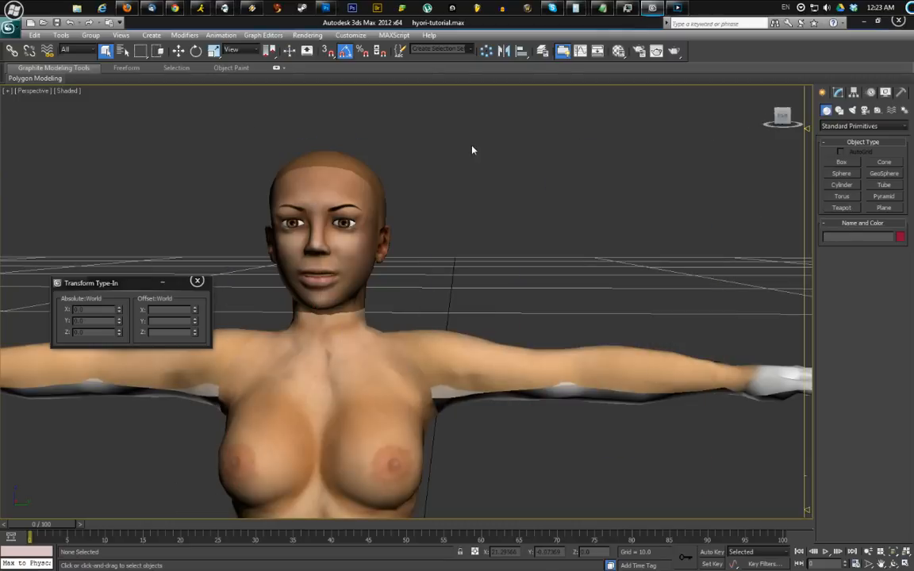
Unhide the Hyori hair mesh by name, listing only geometry objects, and select it
{"action": "right_click", "coordinate": [472, 141]}
{"action": "left_click", "coordinate": [497, 86]}
{"action": "left_click", "coordinate": [297, 318]}
{"action": "scroll", "coordinate": [297, 321], "scroll_direction": "up", "scroll_amount": 3}
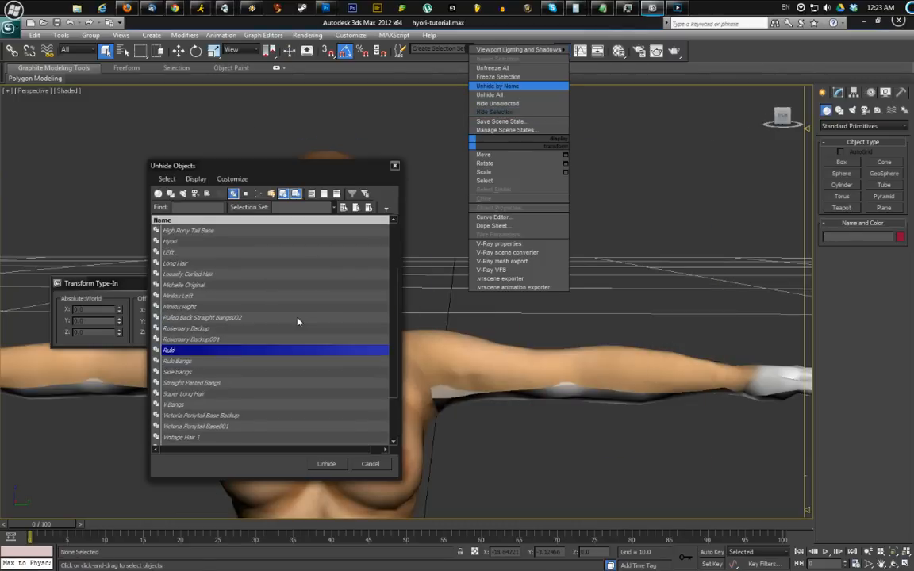
{"action": "left_click", "coordinate": [234, 194]}
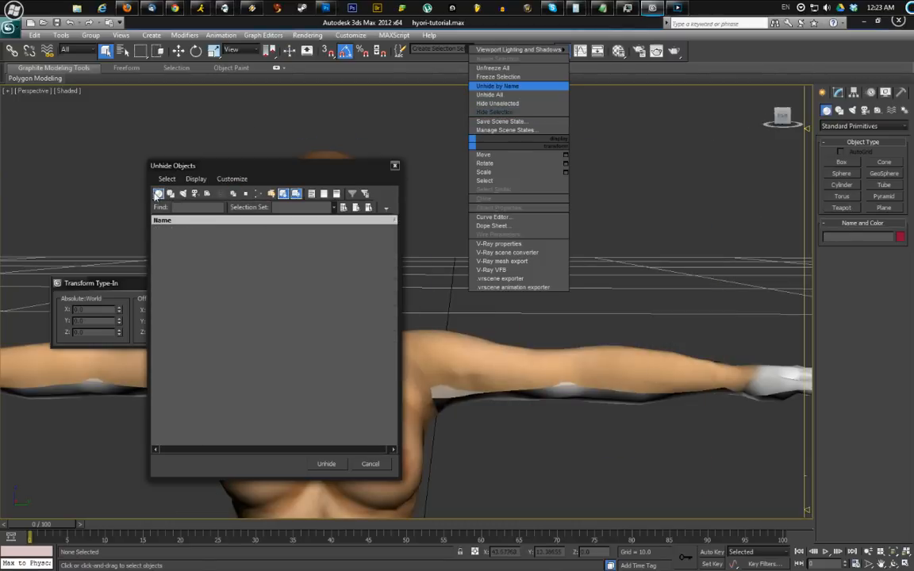
{"action": "left_click", "coordinate": [158, 194]}
{"action": "scroll", "coordinate": [198, 296], "scroll_direction": "down", "scroll_amount": 5}
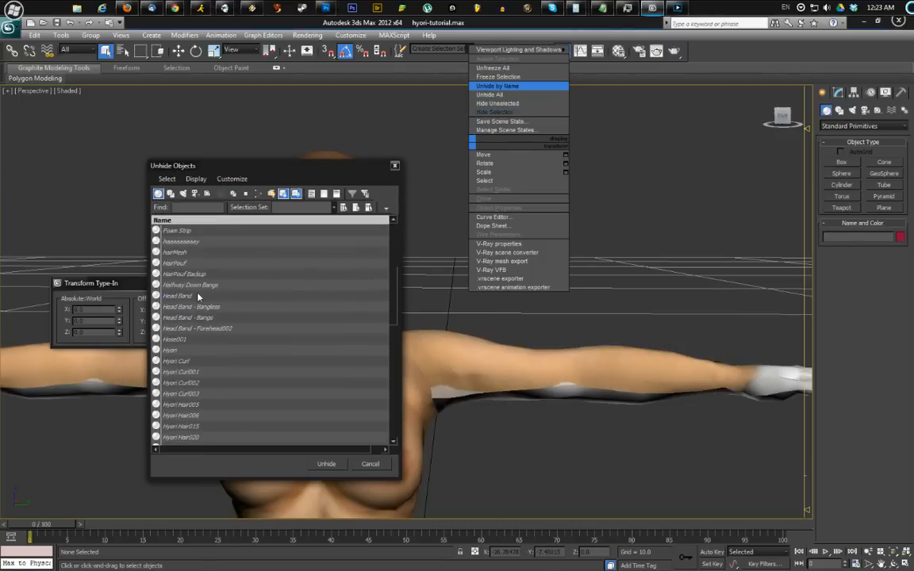
{"action": "left_click", "coordinate": [197, 361]}
{"action": "double_click", "coordinate": [197, 353]}
{"action": "left_click", "coordinate": [403, 288]}
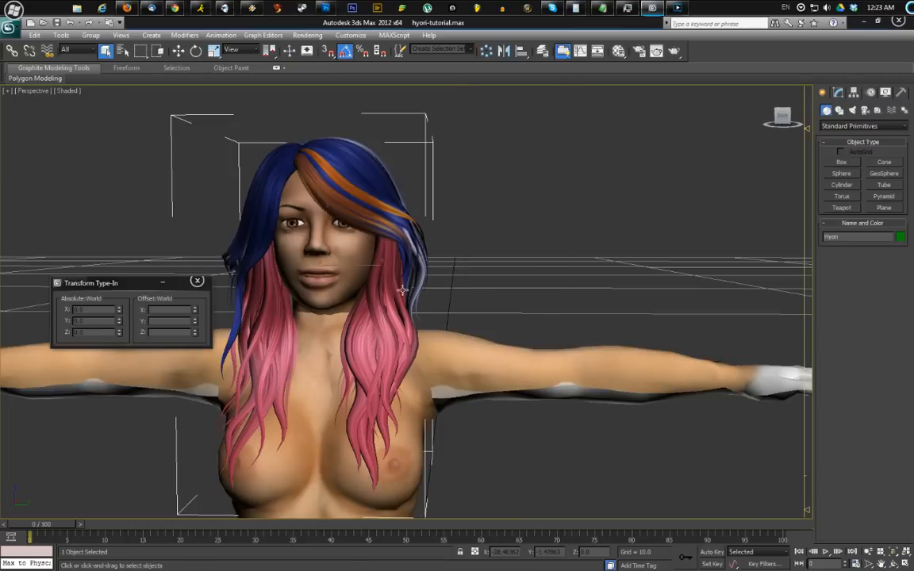
Delete the Unwrap UVW modifier and the Edit Mesh modifier above Skin from the Hyori hair's stack
{"action": "middle_click_drag", "start_coordinate": [510, 249], "coordinate": [560, 269]}
{"action": "scroll", "coordinate": [564, 271], "scroll_direction": "up", "scroll_amount": 2}
{"action": "left_click", "coordinate": [837, 92]}
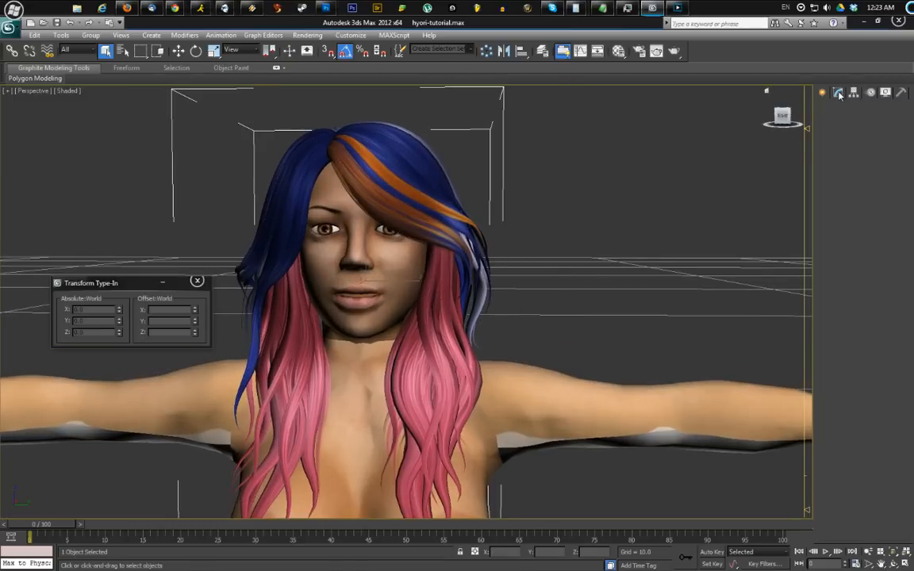
{"action": "key", "text": "F4"}
{"action": "key", "text": "F4"}
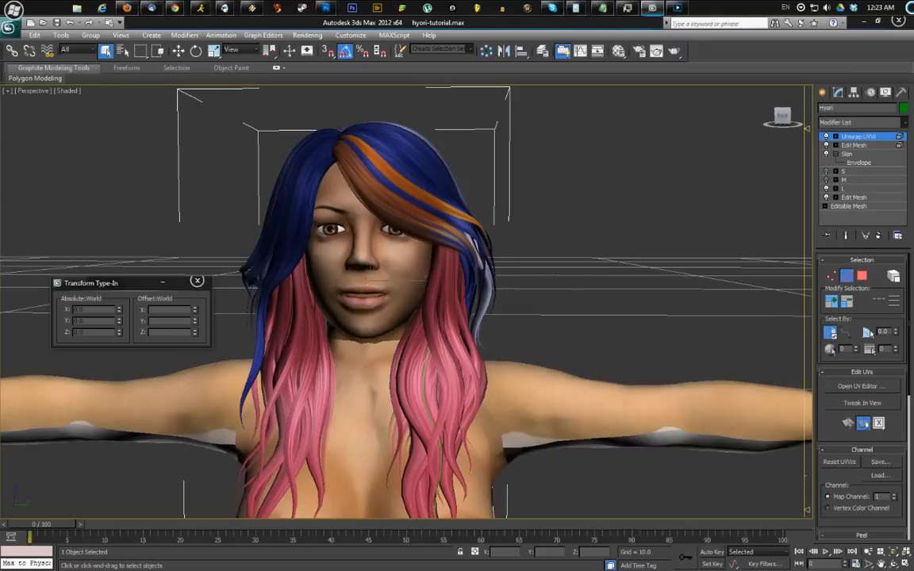
{"action": "left_click", "coordinate": [877, 236]}
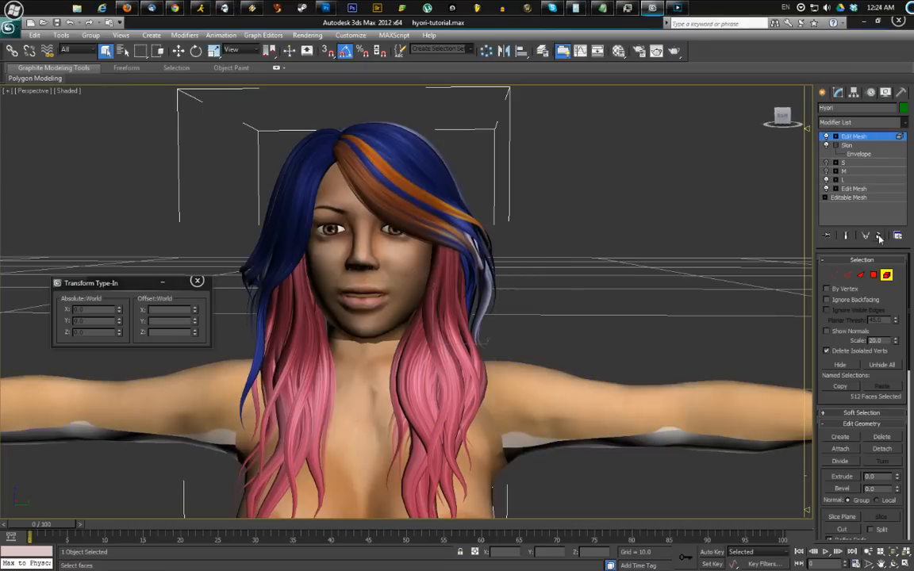
{"action": "left_click", "coordinate": [878, 236]}
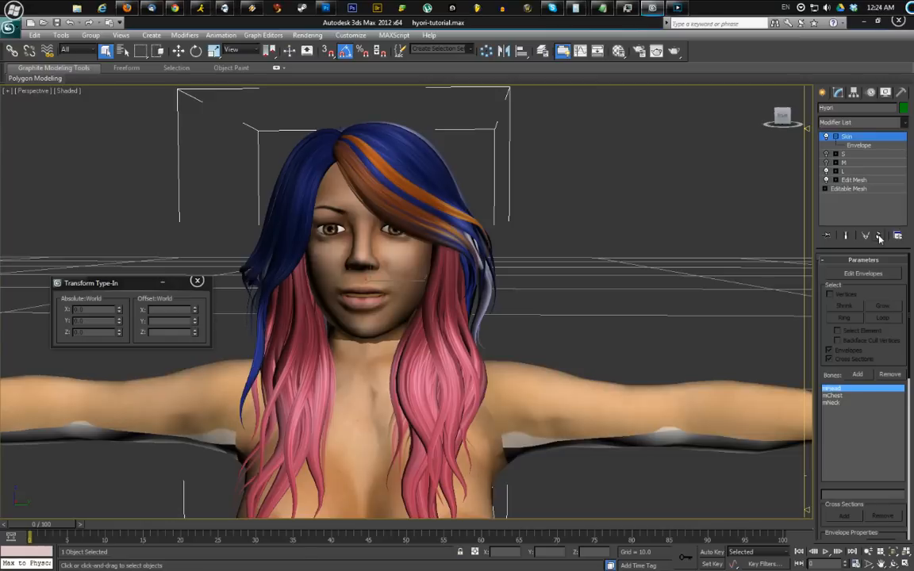
Examine the hair on the avatar from the front, both with and without its mesh edges displayed
{"action": "scroll", "coordinate": [602, 313], "scroll_direction": "up", "scroll_amount": 5}
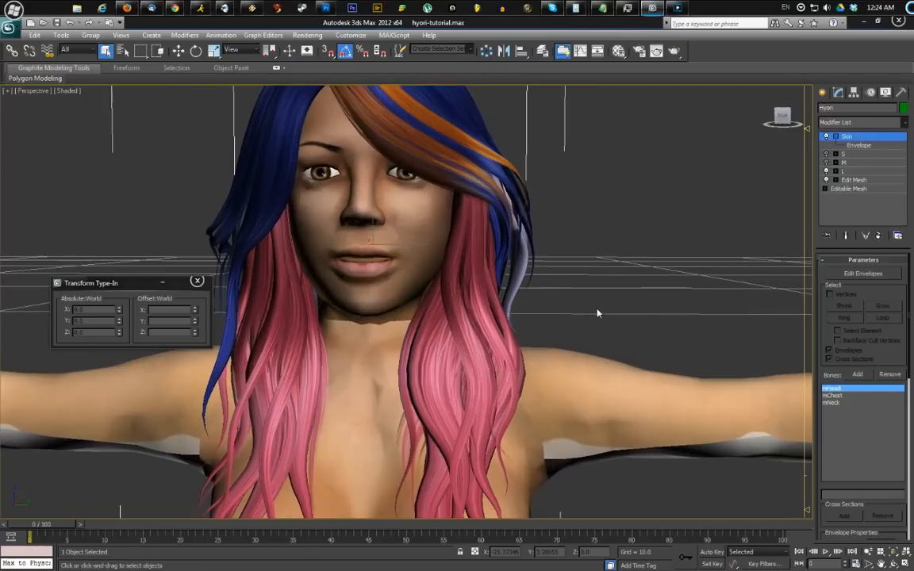
{"action": "key", "text": "F4"}
{"action": "scroll", "coordinate": [591, 315], "scroll_direction": "down", "scroll_amount": 4}
{"action": "middle_click_drag", "start_coordinate": [592, 314], "coordinate": [533, 273]}
{"action": "key", "text": "F4"}
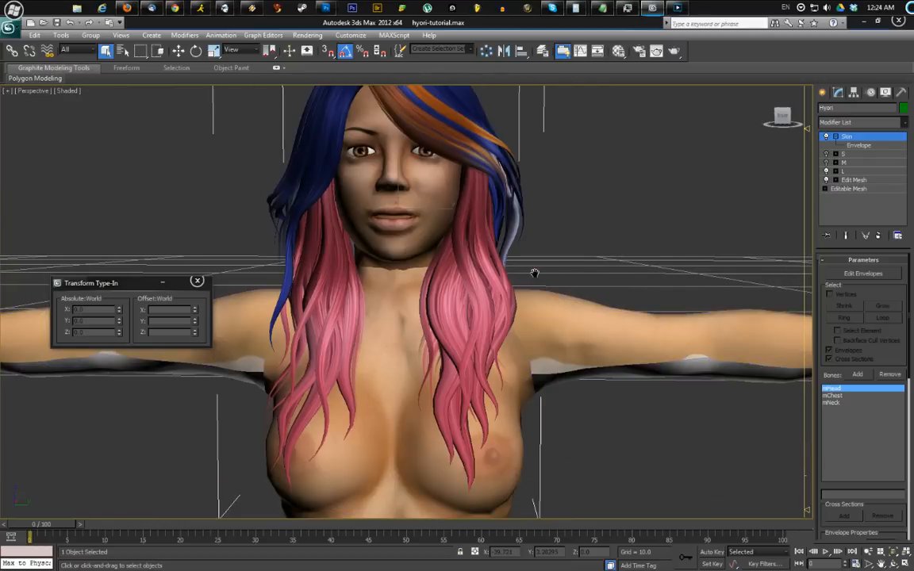
{"action": "key", "text": "F4"}
{"action": "key", "text": "F4"}
{"action": "middle_click_drag", "start_coordinate": [540, 282], "coordinate": [513, 324]}
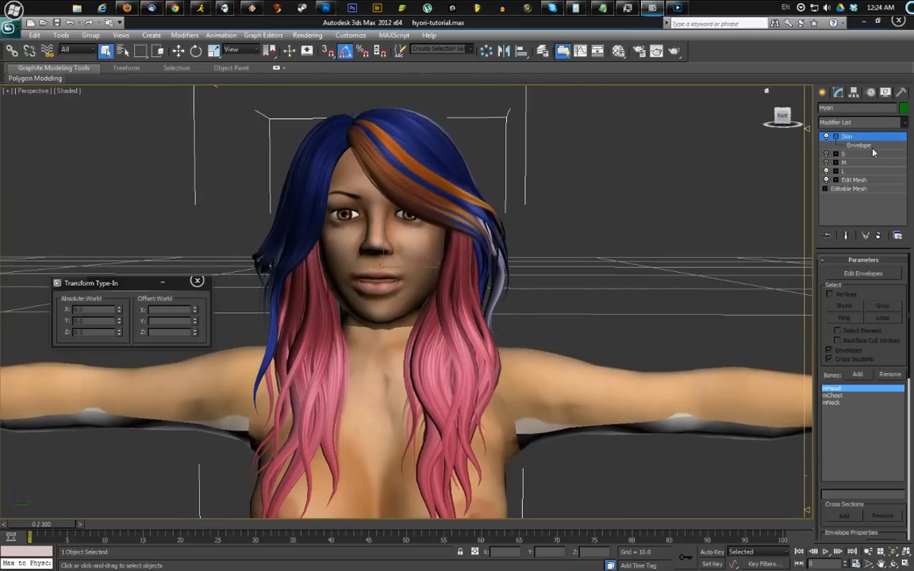
{"action": "key", "text": "F4"}
{"action": "key", "text": "F4"}
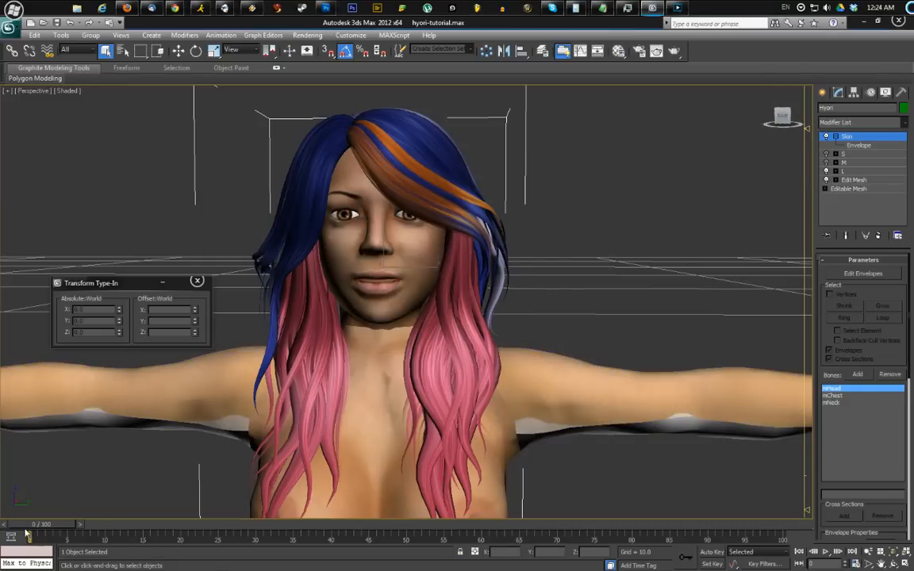
Scrub the animation to frame 8 and back to frame 0 to check the hair against the lowered-arm pose
{"action": "left_click_drag", "start_coordinate": [28, 536], "coordinate": [82, 566]}
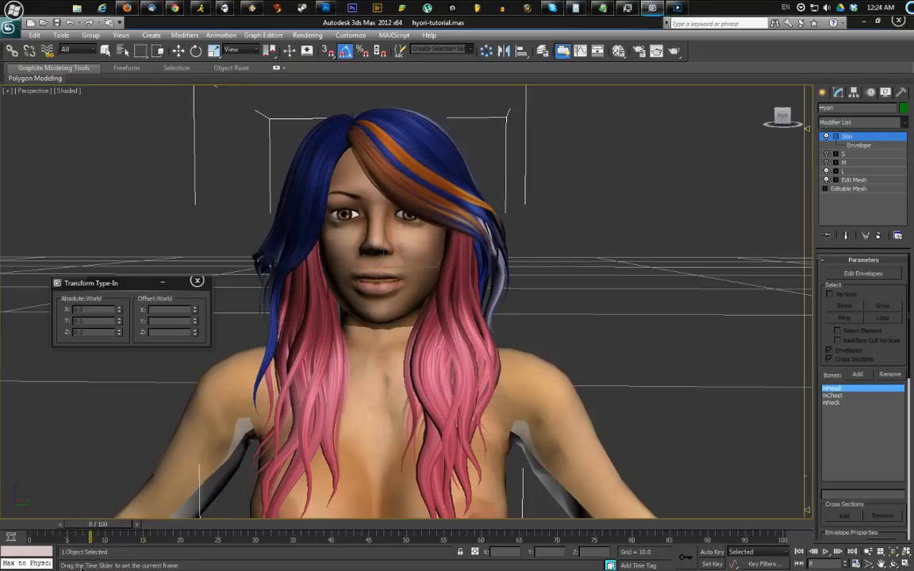
{"action": "key", "text": "q"}
{"action": "left_click_drag", "start_coordinate": [83, 528], "coordinate": [30, 530]}
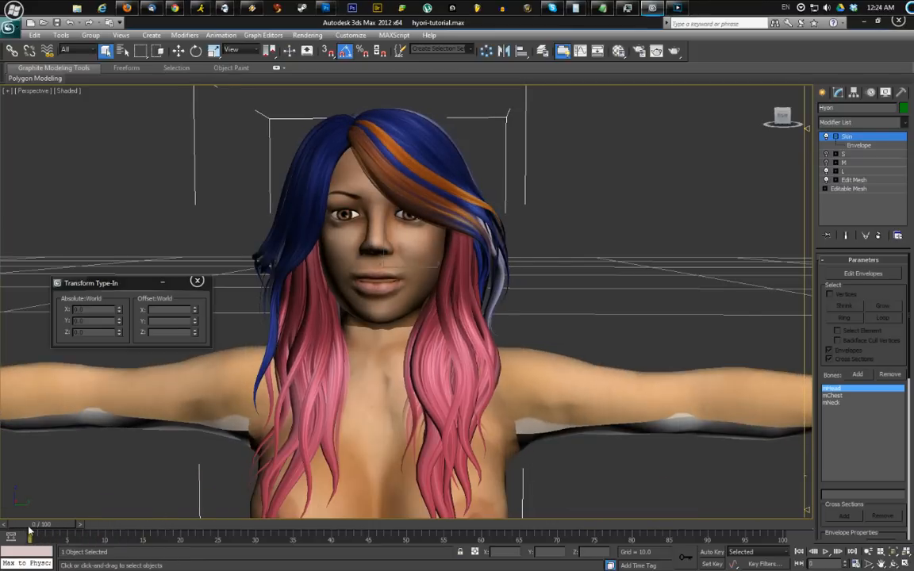
Delete the existing Skin modifier from the Hyori hair and apply a new, empty Skin modifier
{"action": "middle_click_drag", "start_coordinate": [475, 311], "coordinate": [485, 293]}
{"action": "scroll", "coordinate": [585, 290], "scroll_direction": "down", "scroll_amount": 2}
{"action": "mouse_move", "coordinate": [585, 291]}
{"action": "middle_mouse_down"}
{"action": "mouse_move", "coordinate": [590, 282]}
{"action": "mouse_move", "coordinate": [588, 294]}
{"action": "middle_mouse_up"}
{"action": "scroll", "coordinate": [591, 282], "scroll_direction": "down", "scroll_amount": 2}
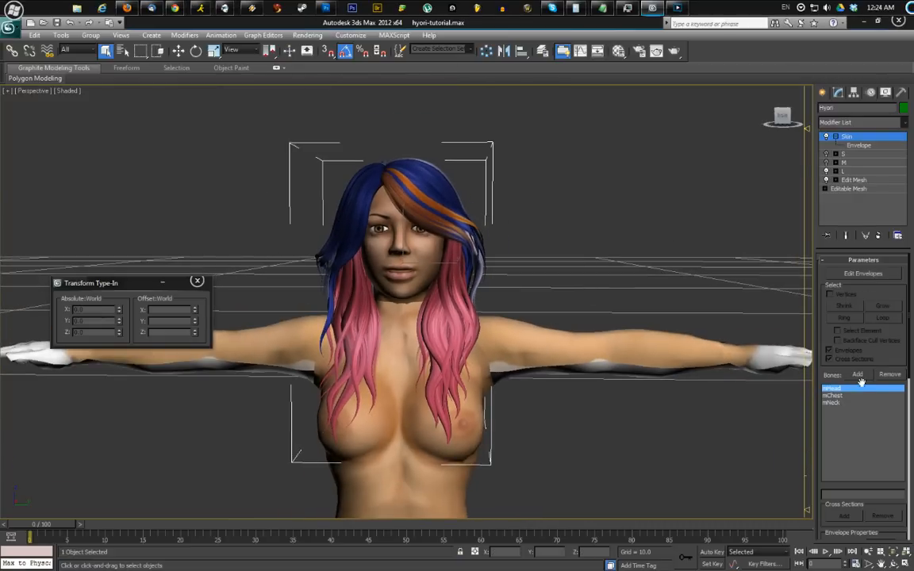
{"action": "left_click", "coordinate": [855, 403]}
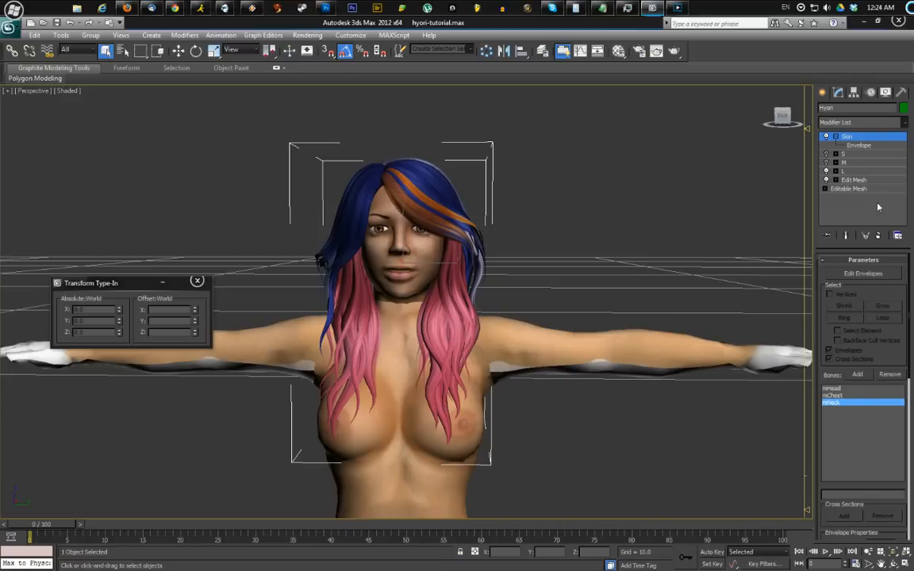
{"action": "left_click", "coordinate": [878, 236]}
{"action": "left_click", "coordinate": [905, 123]}
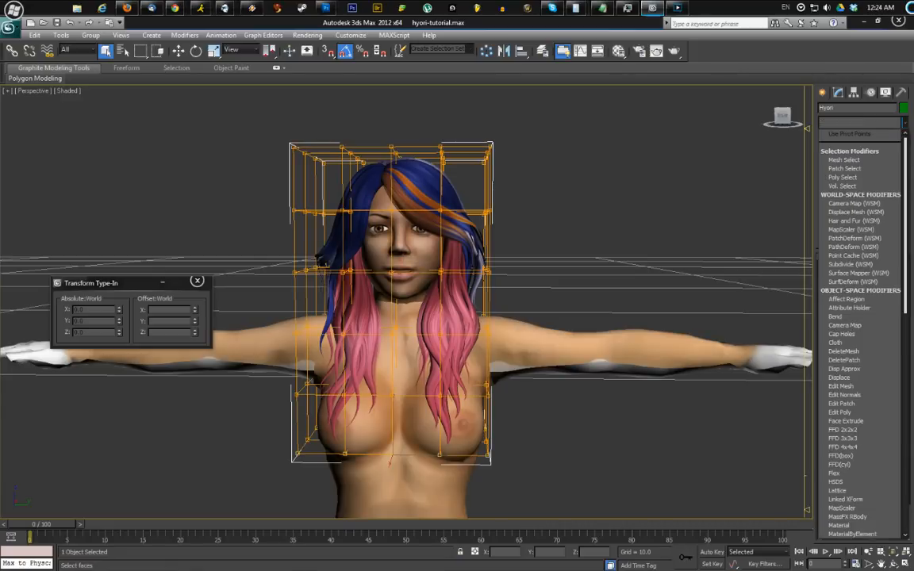
{"action": "left_click_drag", "start_coordinate": [906, 172], "coordinate": [904, 341]}
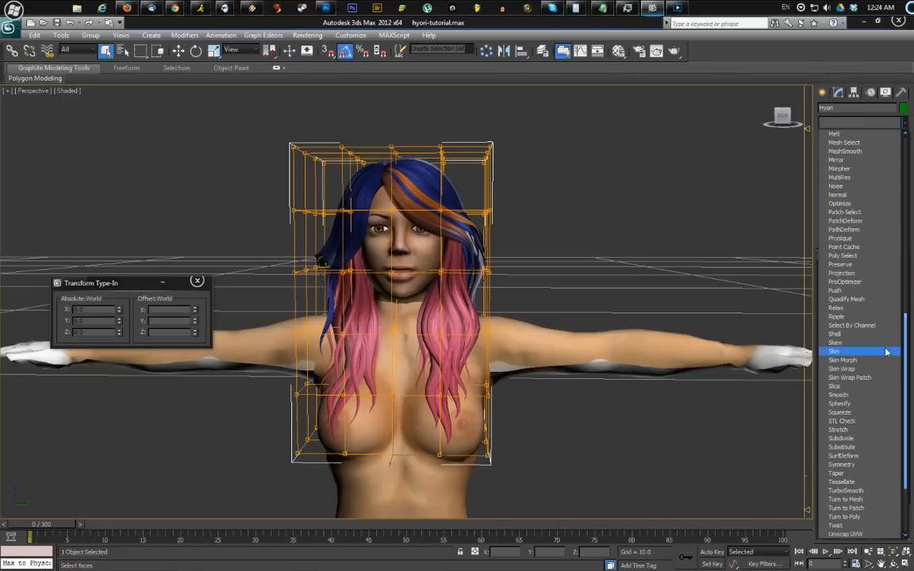
{"action": "left_click", "coordinate": [835, 368]}
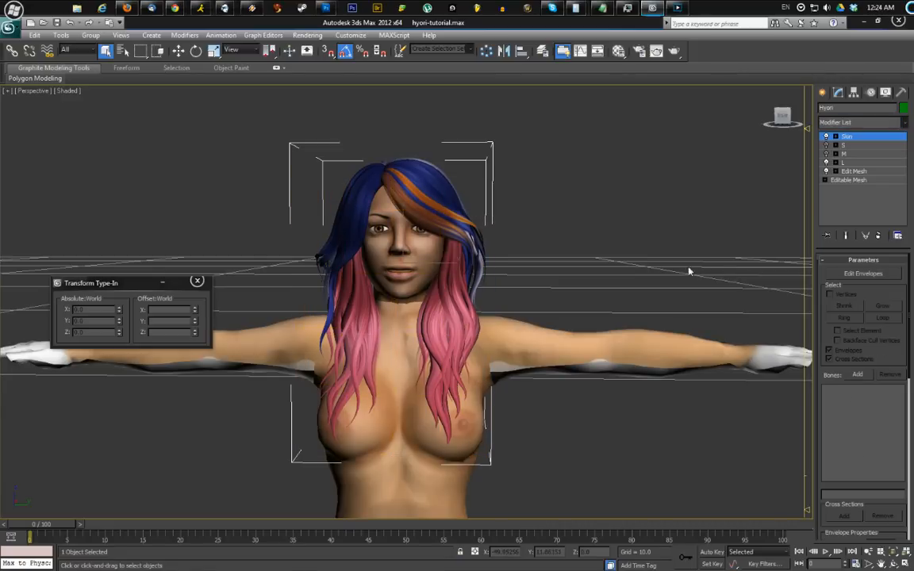
Turn on edged faces and inspect the hair mesh around the head and shoulder from the side
{"action": "scroll", "coordinate": [689, 272], "scroll_direction": "up", "scroll_amount": 5}
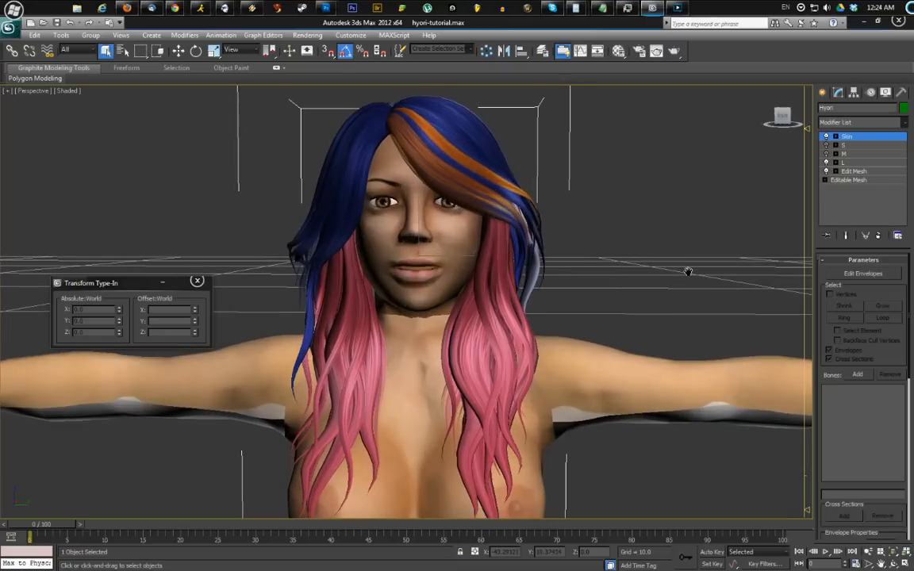
{"action": "scroll", "coordinate": [689, 271], "scroll_direction": "down", "scroll_amount": 3}
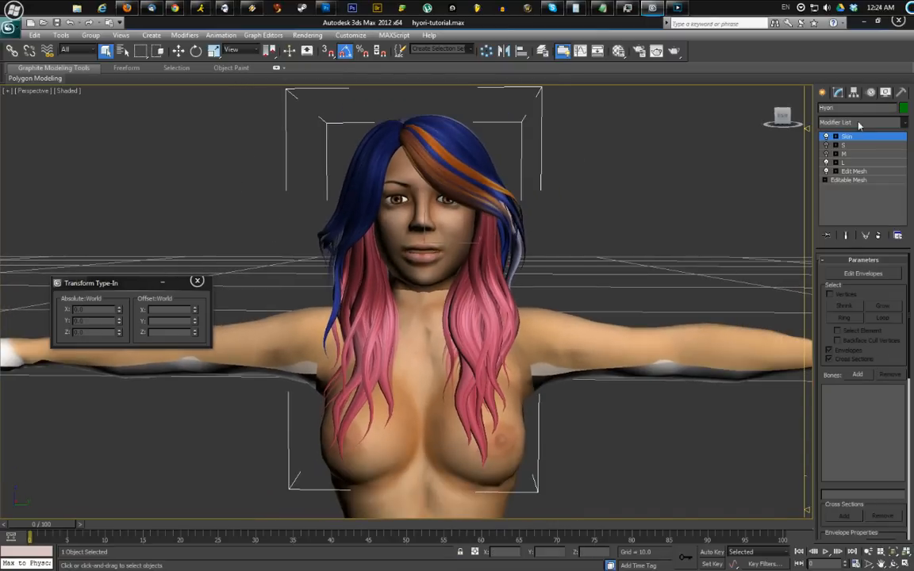
{"action": "key", "text": "F4"}
{"action": "mouse_move", "coordinate": [693, 204]}
{"action": "middle_mouse_down"}
{"action": "mouse_move", "coordinate": [363, 272]}
{"action": "mouse_move", "coordinate": [782, 153]}
{"action": "middle_mouse_up"}
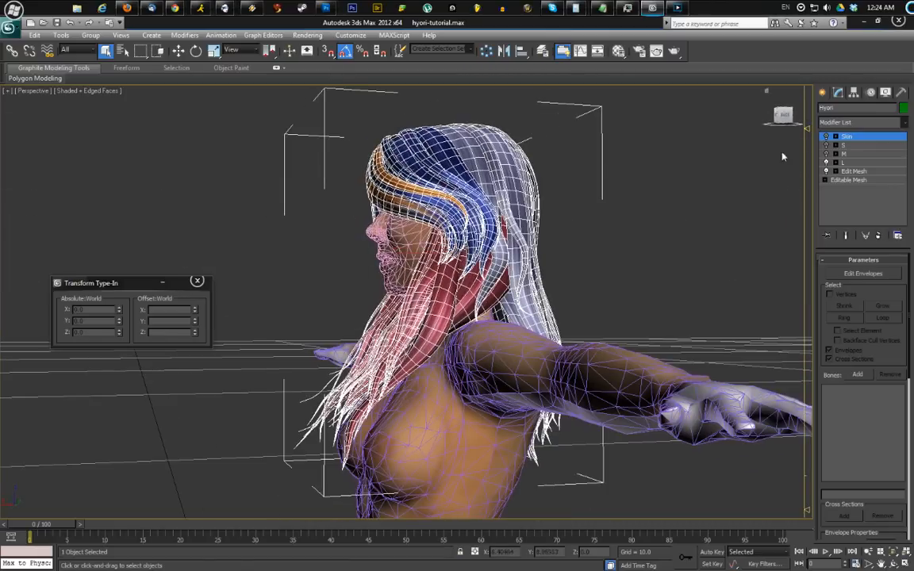
Turn off edged faces and select the hair's S and M modifiers in turn to view their lattices
{"action": "key", "text": "F4"}
{"action": "left_click", "coordinate": [864, 146]}
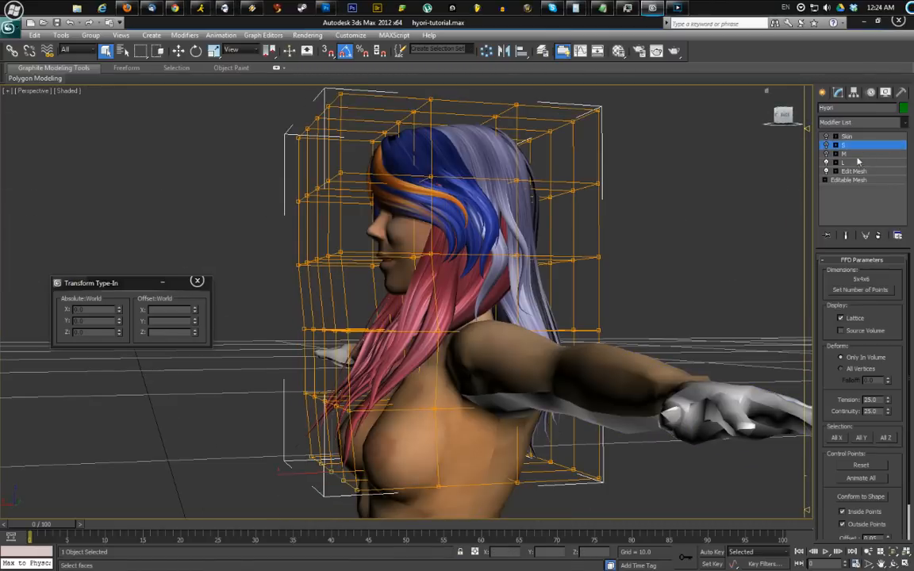
{"action": "left_click", "coordinate": [856, 154]}
Try an FFD(box) modifier above the M modifier on the hair and remove it again
{"action": "left_click", "coordinate": [902, 131]}
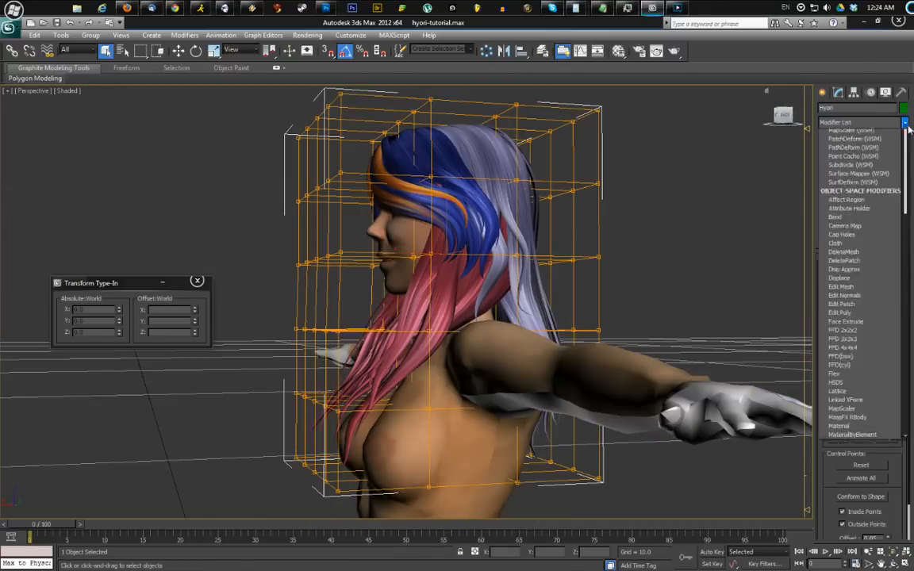
{"action": "scroll", "coordinate": [872, 278], "scroll_direction": "down", "scroll_amount": 5}
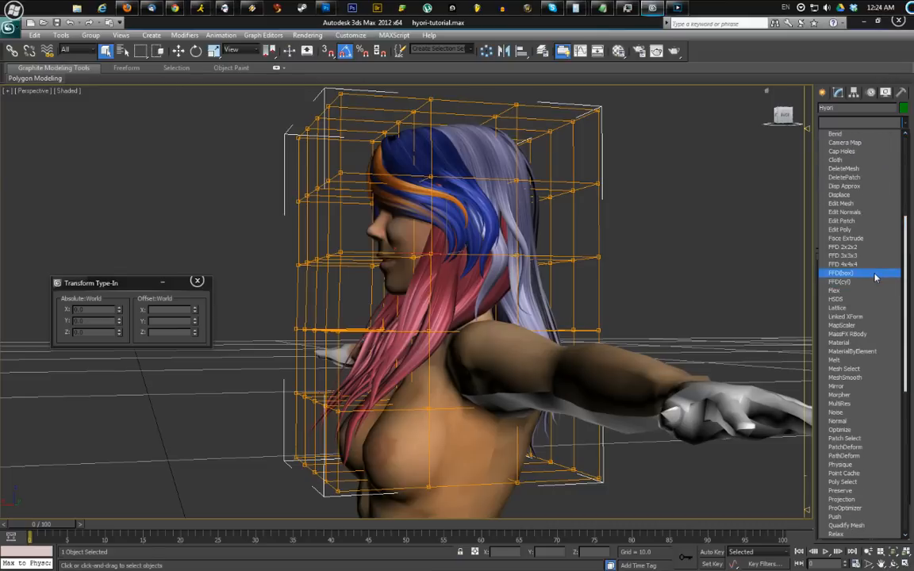
{"action": "left_click", "coordinate": [875, 277]}
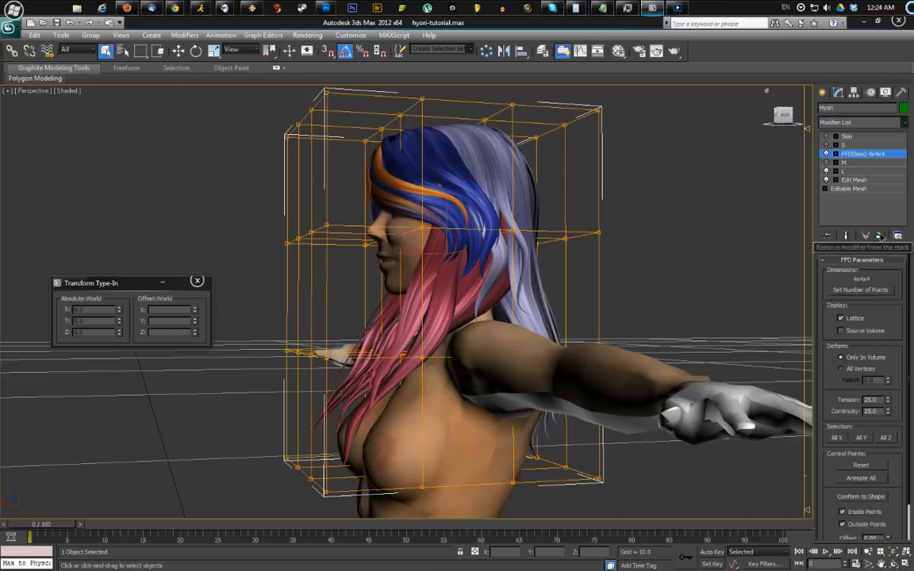
{"action": "left_click", "coordinate": [882, 234]}
Switch off the L modifier, comparing the hair's fit with it on and off from the front and side
{"action": "middle_click_drag", "start_coordinate": [418, 219], "coordinate": [498, 228], "text": "alt"}
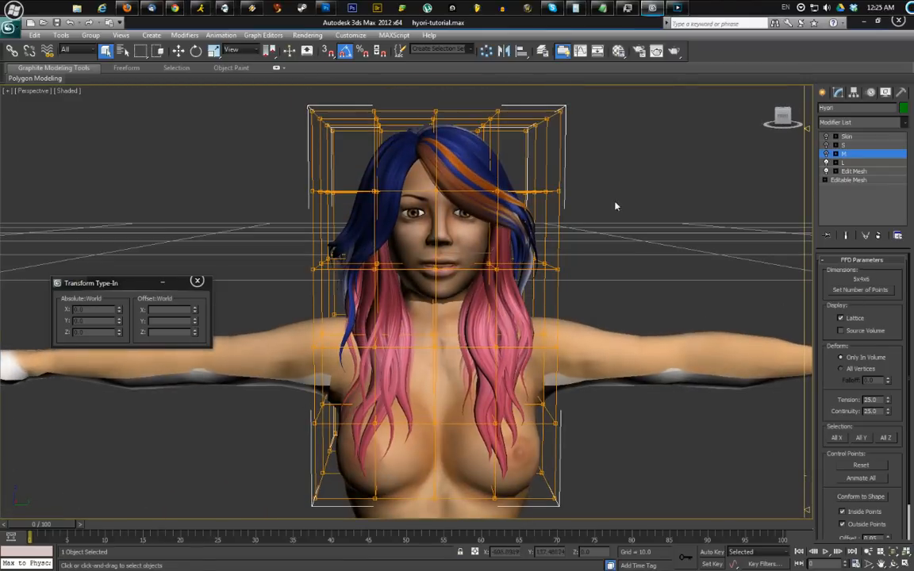
{"action": "middle_click_drag", "start_coordinate": [469, 180], "coordinate": [422, 215], "text": "alt"}
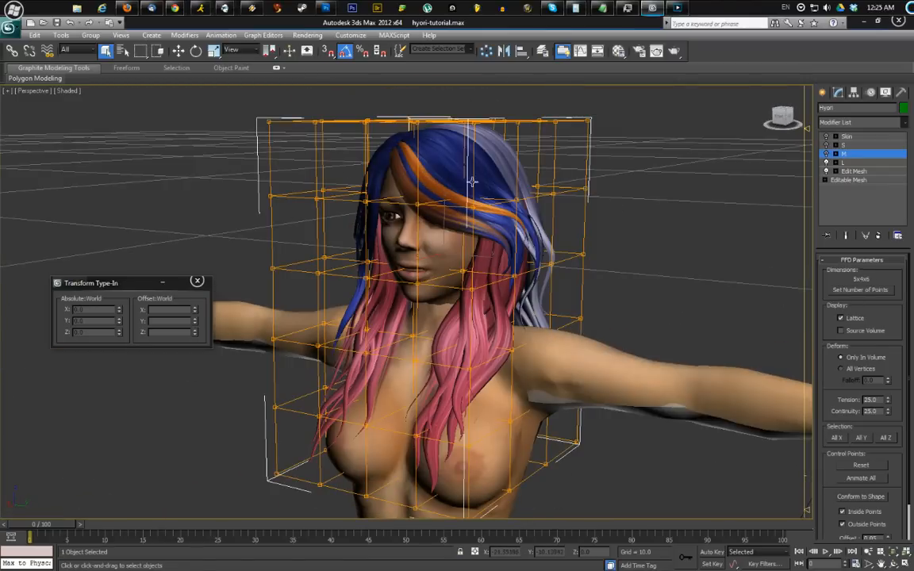
{"action": "middle_click_drag", "start_coordinate": [345, 276], "coordinate": [741, 153], "text": "alt"}
{"action": "left_click", "coordinate": [829, 162]}
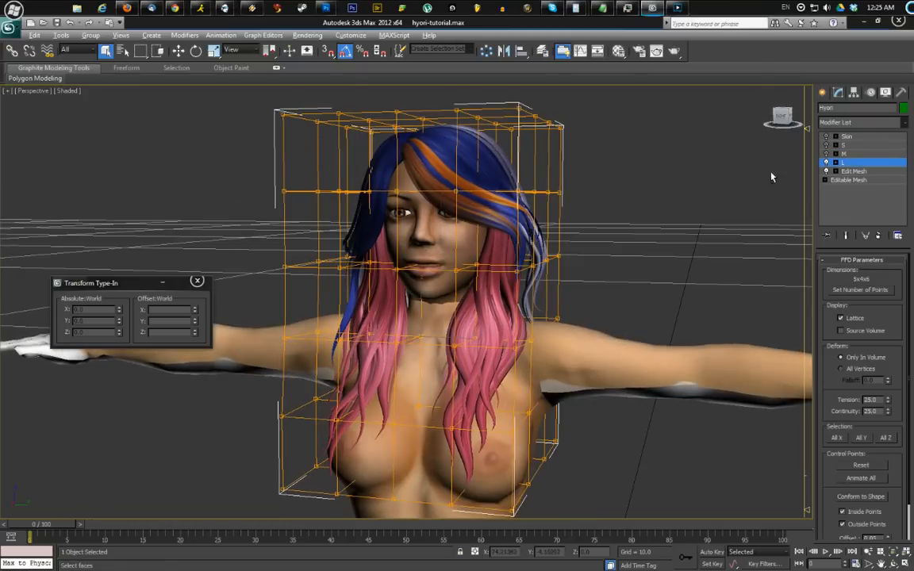
{"action": "left_click", "coordinate": [826, 162]}
{"action": "middle_click_drag", "start_coordinate": [659, 208], "coordinate": [519, 193], "text": "alt"}
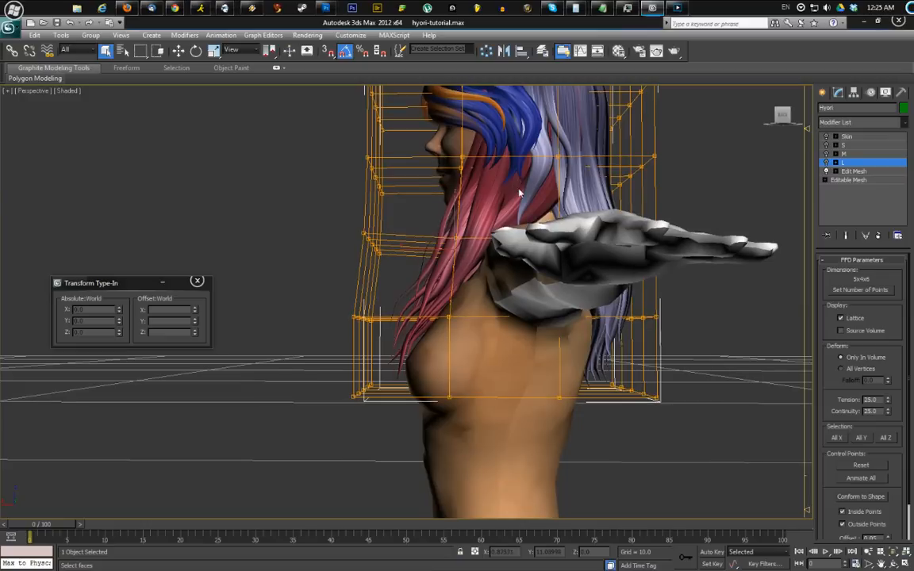
{"action": "left_click", "coordinate": [826, 163]}
{"action": "left_click", "coordinate": [826, 163]}
{"action": "middle_click_drag", "start_coordinate": [604, 144], "coordinate": [622, 180]}
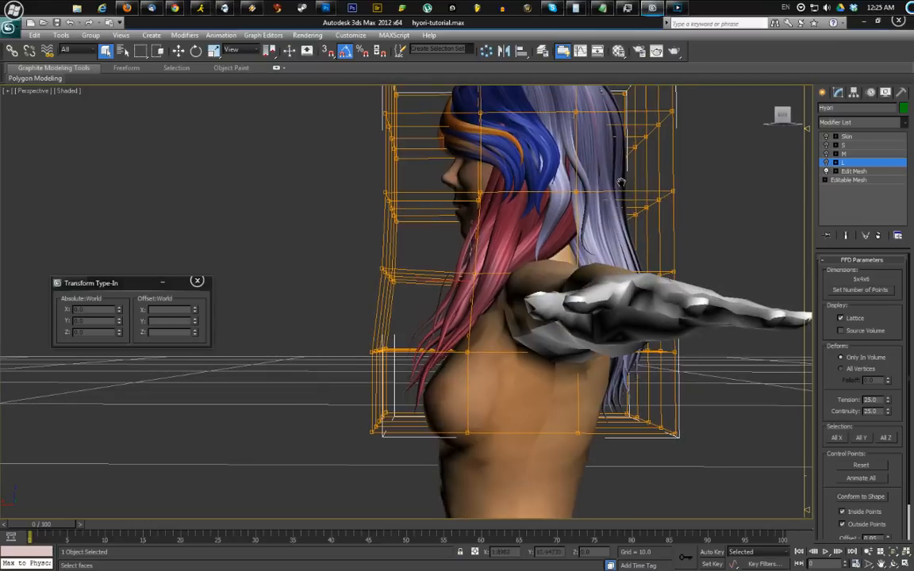
Compare the hair's fit over the chest by enabling the M, S and L modifiers one at a time, leaving each off again
{"action": "left_click", "coordinate": [845, 146]}
{"action": "left_click", "coordinate": [825, 155]}
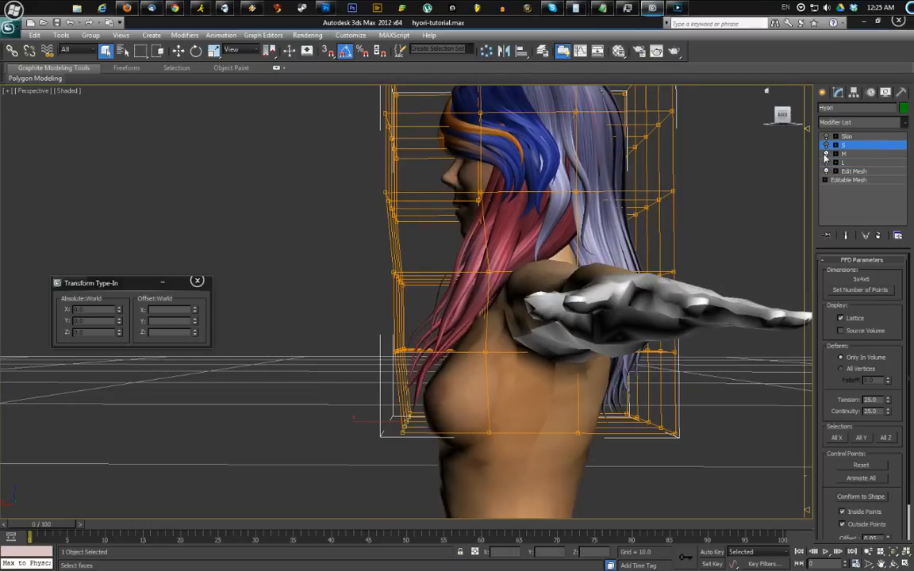
{"action": "left_click", "coordinate": [826, 147]}
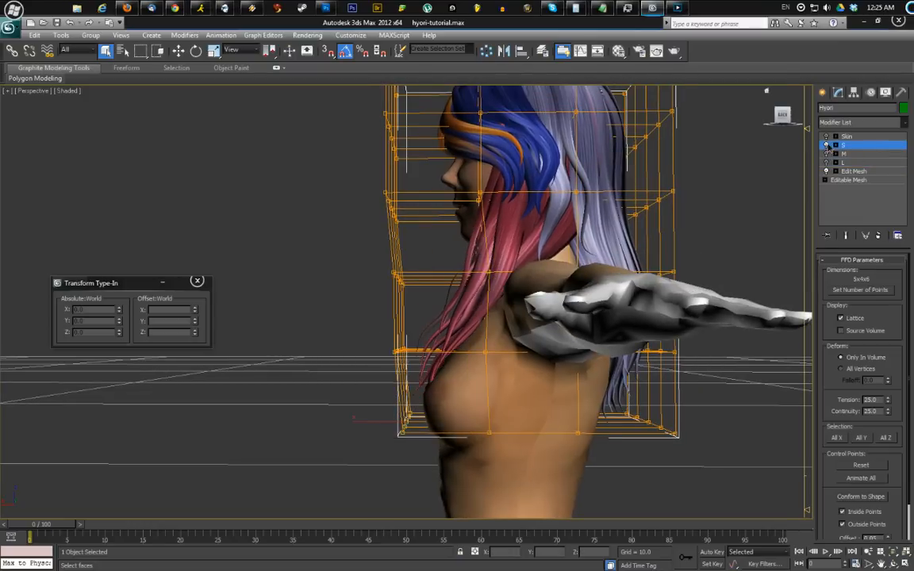
{"action": "middle_click_drag", "start_coordinate": [534, 230], "coordinate": [554, 237], "text": "alt"}
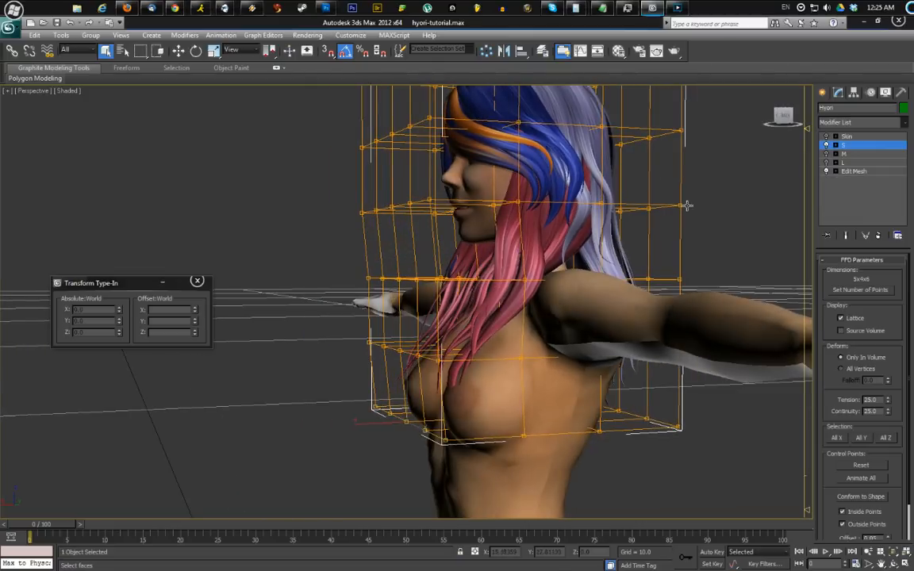
{"action": "left_click", "coordinate": [826, 148]}
{"action": "left_click", "coordinate": [825, 164]}
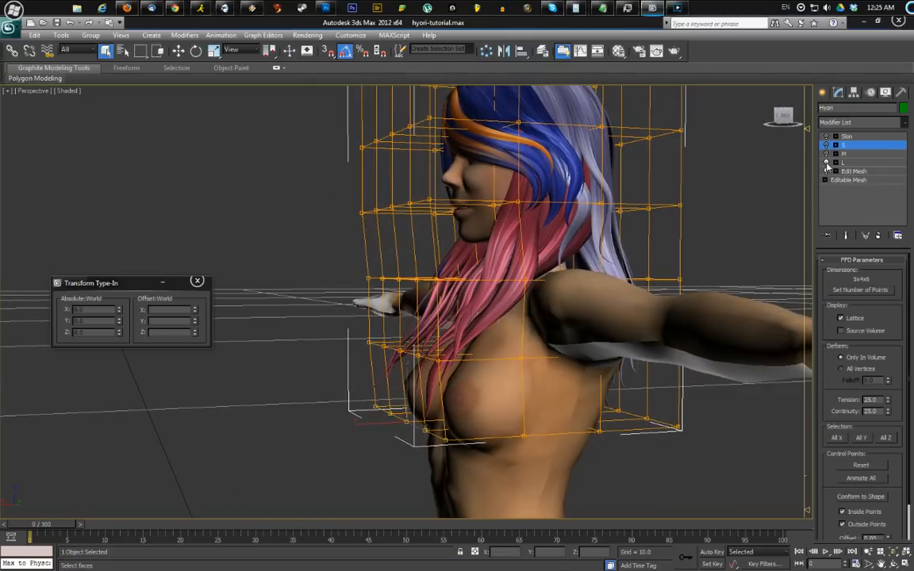
{"action": "left_click", "coordinate": [825, 164]}
{"action": "middle_click_drag", "start_coordinate": [515, 244], "coordinate": [594, 255], "text": "alt"}
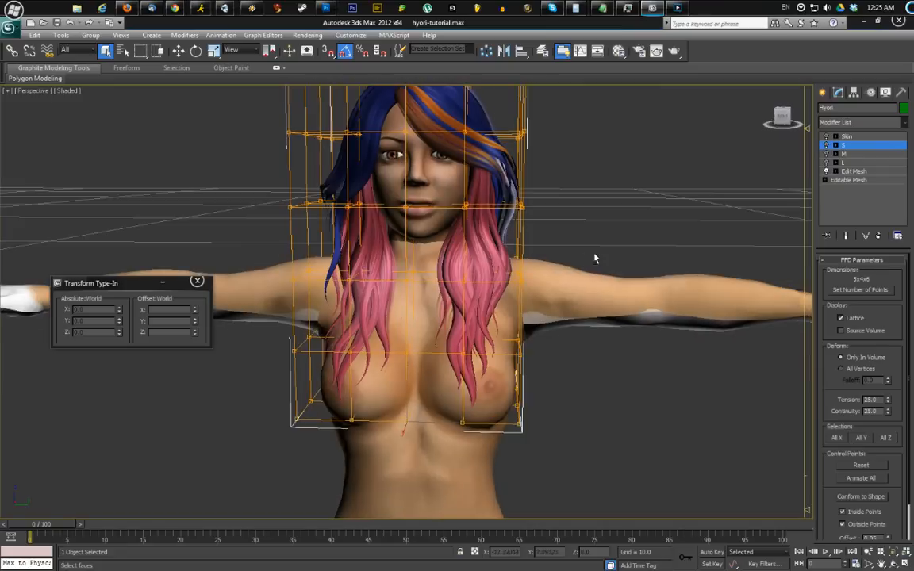
Switch on the S modifier and select lattice control points at mouth height in its Control Points sub-object level
{"action": "left_click", "coordinate": [832, 146]}
{"action": "left_click", "coordinate": [853, 157]}
{"action": "middle_click_drag", "start_coordinate": [537, 187], "coordinate": [557, 186], "text": "alt"}
{"action": "middle_click_drag", "start_coordinate": [429, 176], "coordinate": [490, 216]}
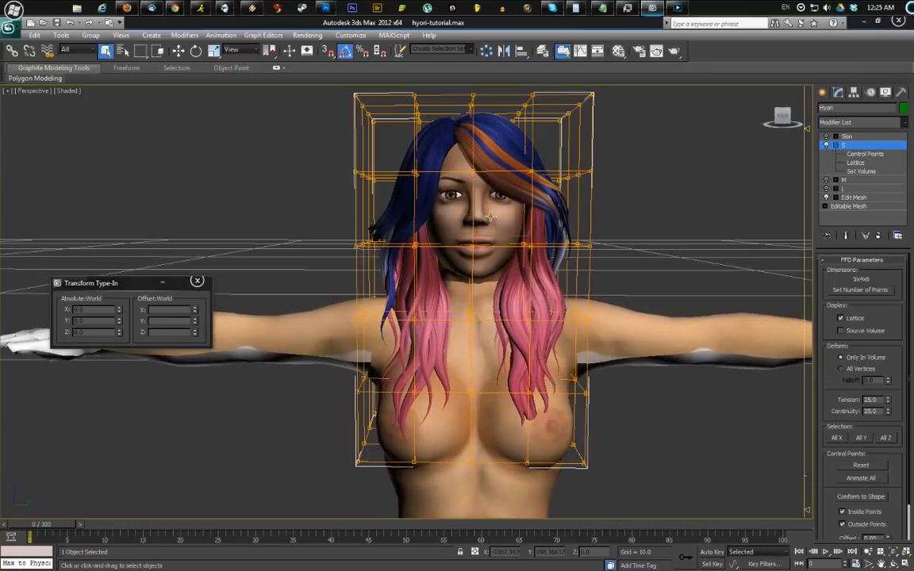
{"action": "left_click_drag", "start_coordinate": [585, 262], "coordinate": [588, 263]}
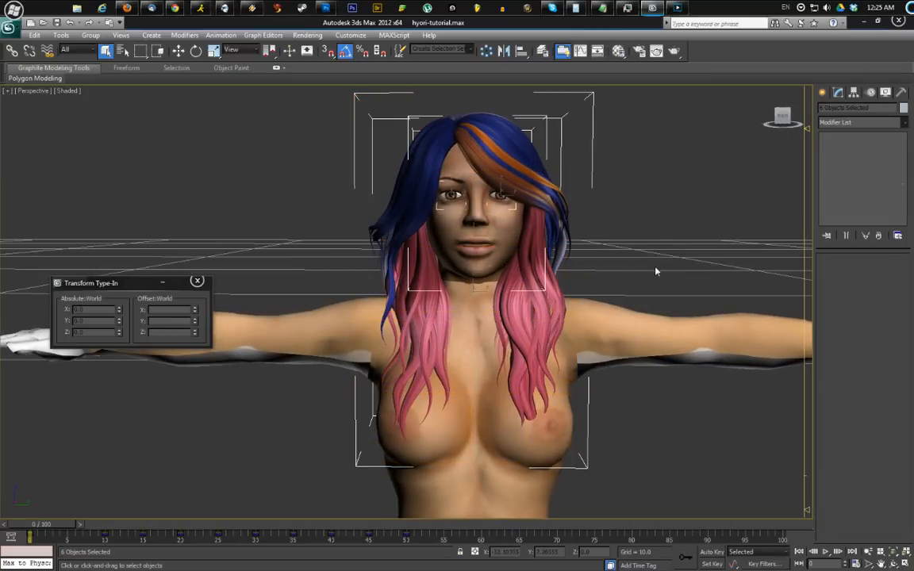
{"action": "left_click", "coordinate": [551, 245]}
{"action": "left_click", "coordinate": [864, 155]}
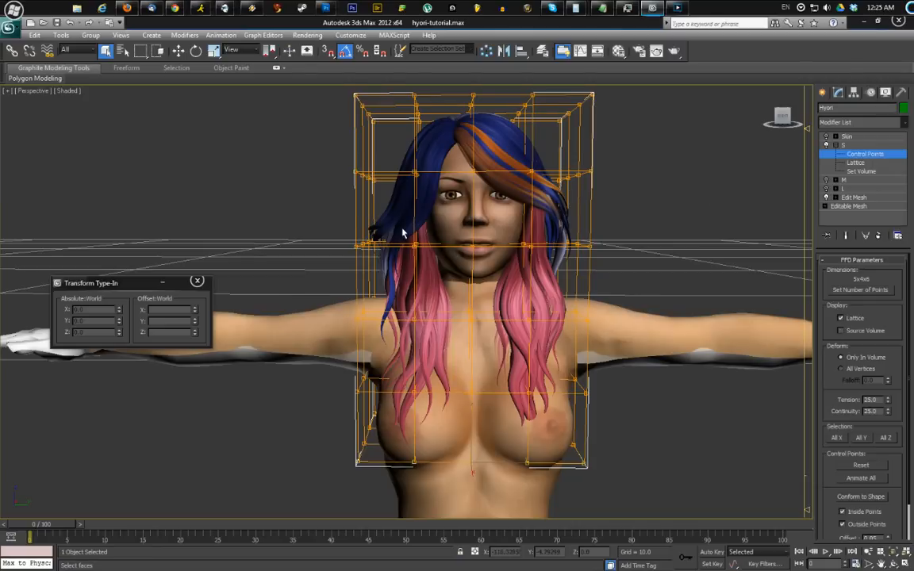
{"action": "middle_click_drag", "start_coordinate": [403, 232], "coordinate": [330, 218], "text": "alt"}
{"action": "left_click_drag", "start_coordinate": [595, 259], "coordinate": [583, 259]}
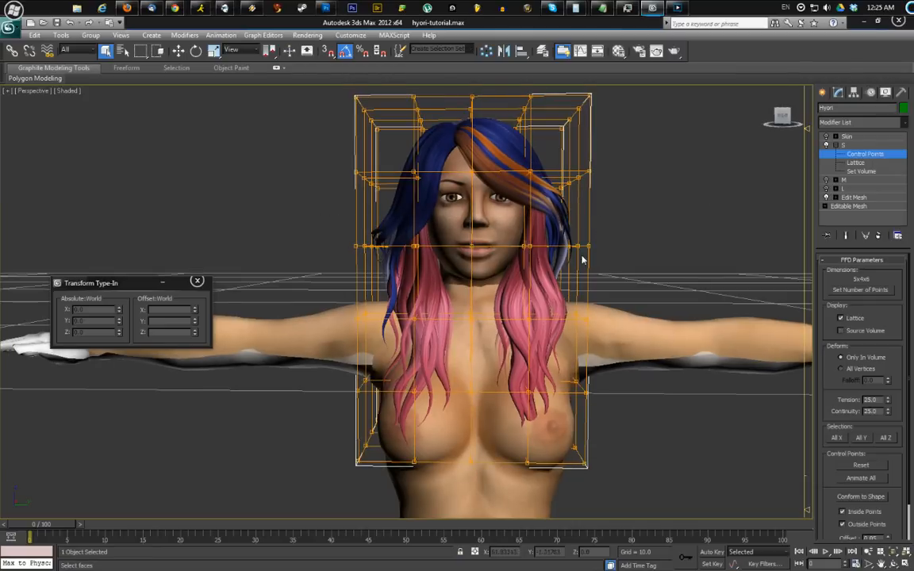
Try the Rotate and Scale tools on the S lattice's control points at mouth height
{"action": "left_click", "coordinate": [196, 51]}
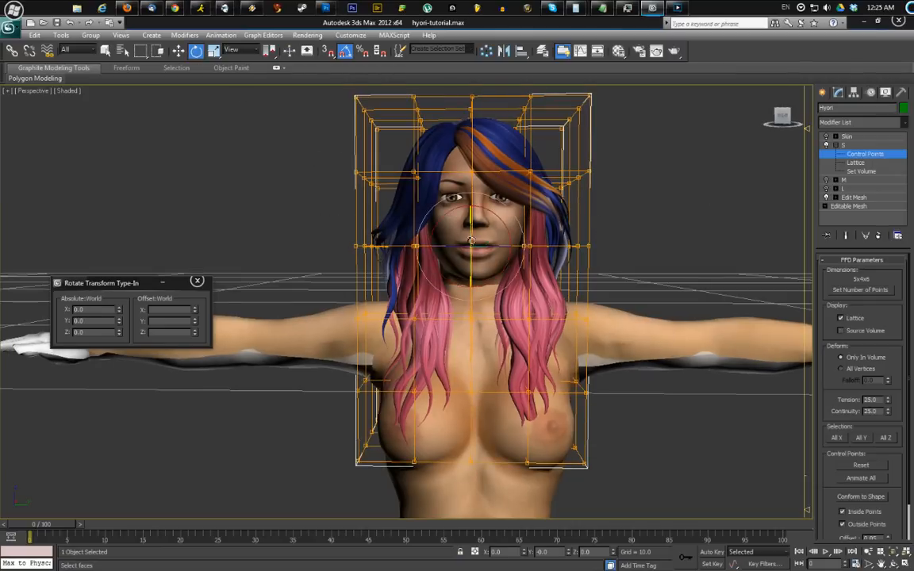
{"action": "left_click", "coordinate": [213, 51]}
{"action": "mouse_move", "coordinate": [524, 254]}
{"action": "left_mouse_down"}
{"action": "mouse_move", "coordinate": [579, 247]}
{"action": "mouse_move", "coordinate": [427, 242]}
{"action": "mouse_move", "coordinate": [572, 247]}
{"action": "mouse_move", "coordinate": [523, 246]}
{"action": "left_mouse_up"}
{"action": "middle_click_drag", "start_coordinate": [522, 247], "coordinate": [399, 252], "text": "alt"}
{"action": "left_click", "coordinate": [275, 293]}
{"action": "left_click", "coordinate": [349, 238]}
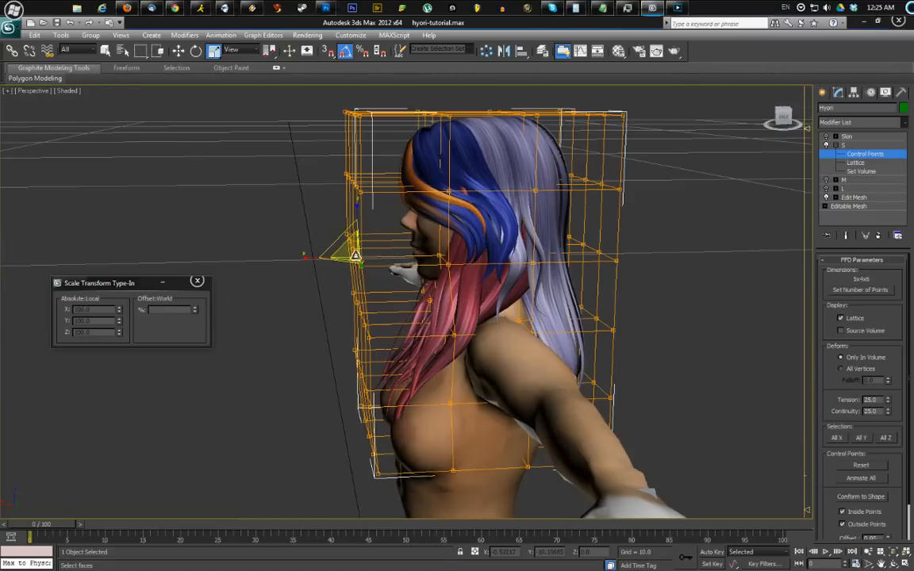
Try moving the mouth-height control point beside the face backward along X, and undo the last move
{"action": "left_click", "coordinate": [179, 50]}
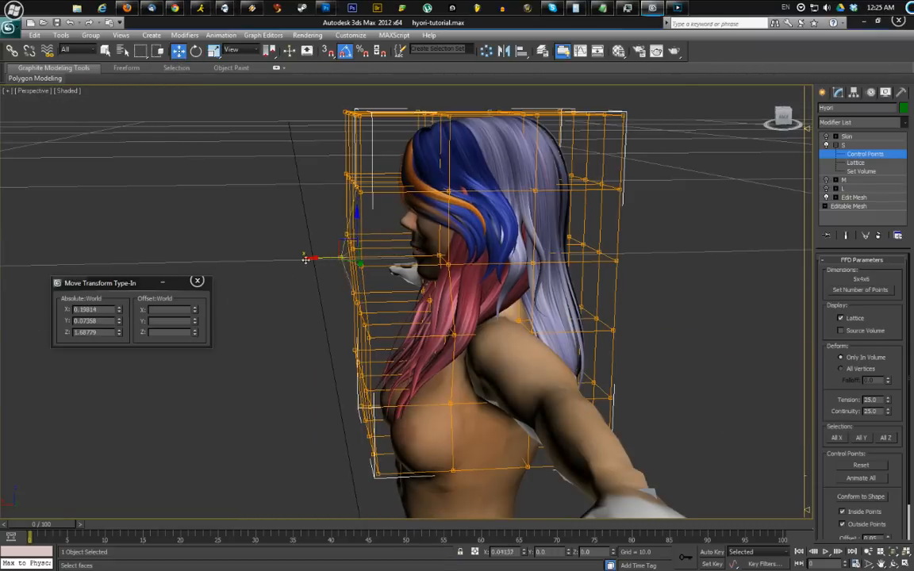
{"action": "left_click", "coordinate": [439, 257]}
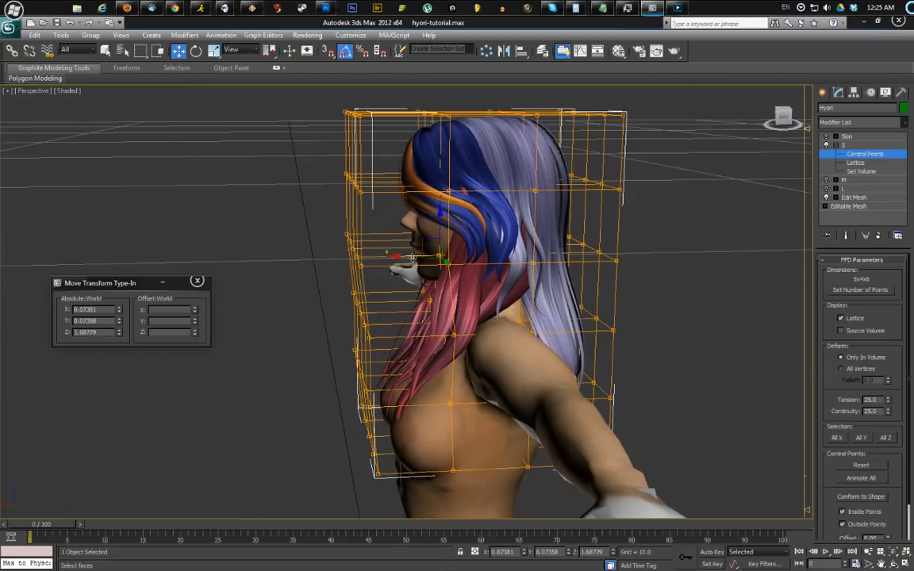
{"action": "left_click_drag", "start_coordinate": [412, 258], "coordinate": [429, 264]}
{"action": "middle_click_drag", "start_coordinate": [429, 265], "coordinate": [432, 249], "text": "alt"}
{"action": "left_click", "coordinate": [433, 250]}
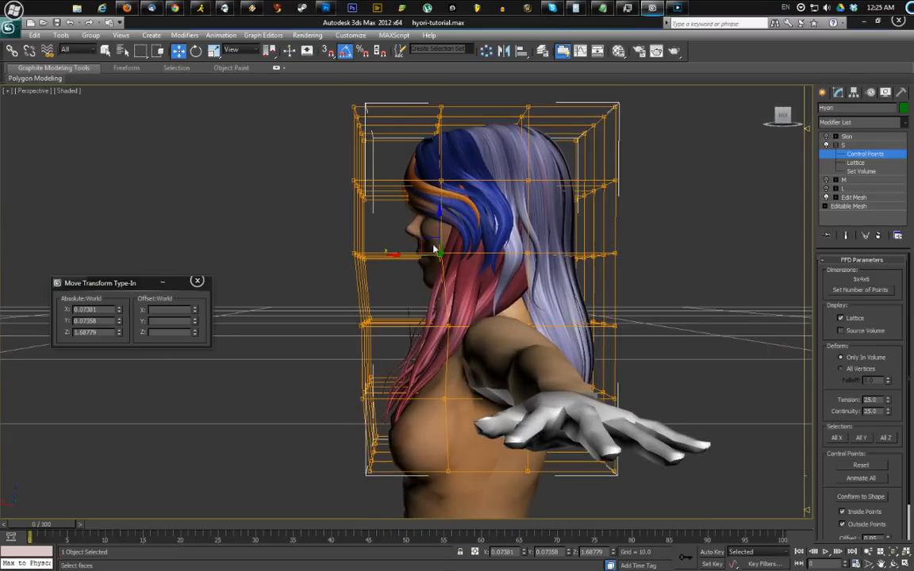
{"action": "left_click_drag", "start_coordinate": [405, 255], "coordinate": [420, 255]}
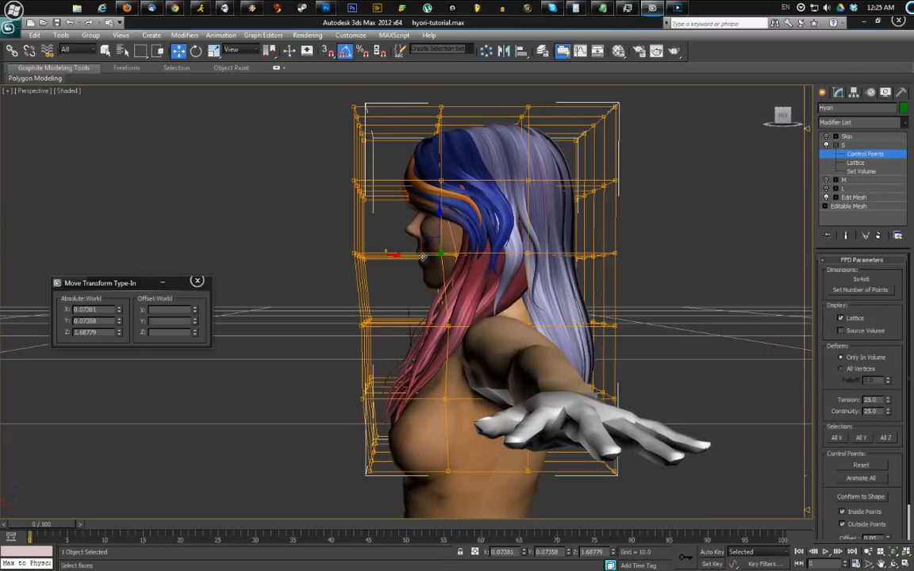
{"action": "middle_click_drag", "start_coordinate": [422, 256], "coordinate": [471, 259], "text": "alt"}
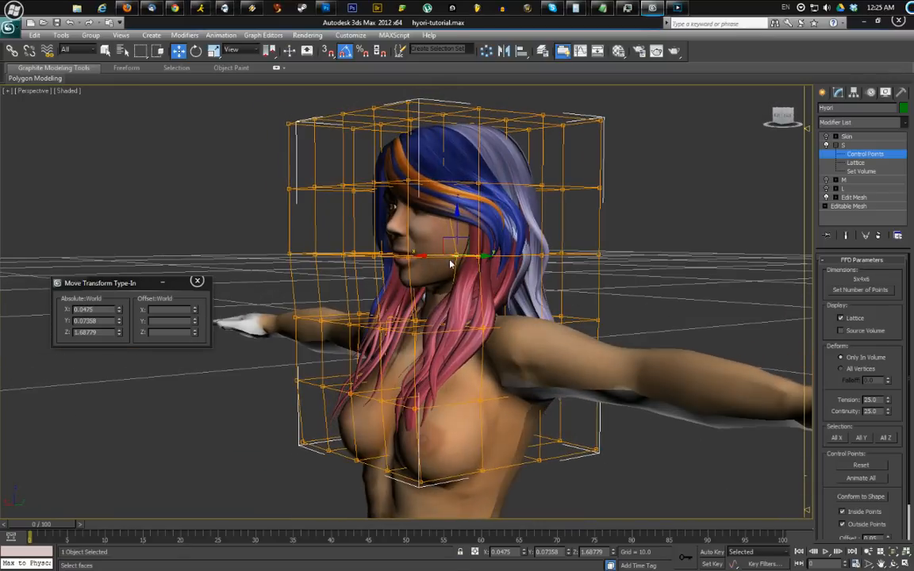
{"action": "left_click_drag", "start_coordinate": [433, 256], "coordinate": [447, 256]}
{"action": "middle_click_drag", "start_coordinate": [449, 256], "coordinate": [577, 250], "text": "alt"}
{"action": "key", "text": "ctrl+z"}
Move the outer control points beside the hair outward along Y, to about 0.191 at mouth height and 0.187 at brow height
{"action": "left_click", "coordinate": [529, 251]}
{"action": "left_click", "coordinate": [558, 252]}
{"action": "left_click_drag", "start_coordinate": [593, 251], "coordinate": [617, 250]}
{"action": "middle_click_drag", "start_coordinate": [617, 251], "coordinate": [588, 222], "text": "alt"}
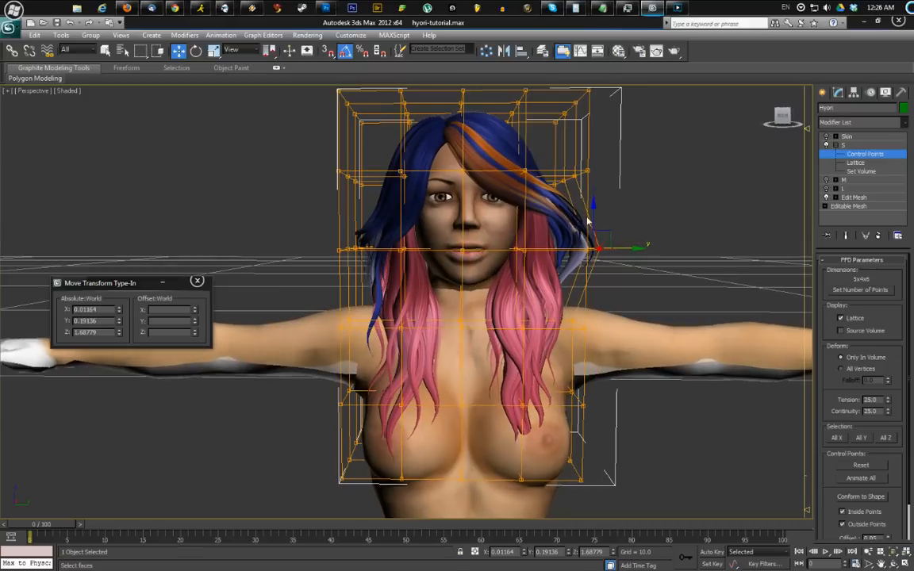
{"action": "left_click", "coordinate": [575, 176]}
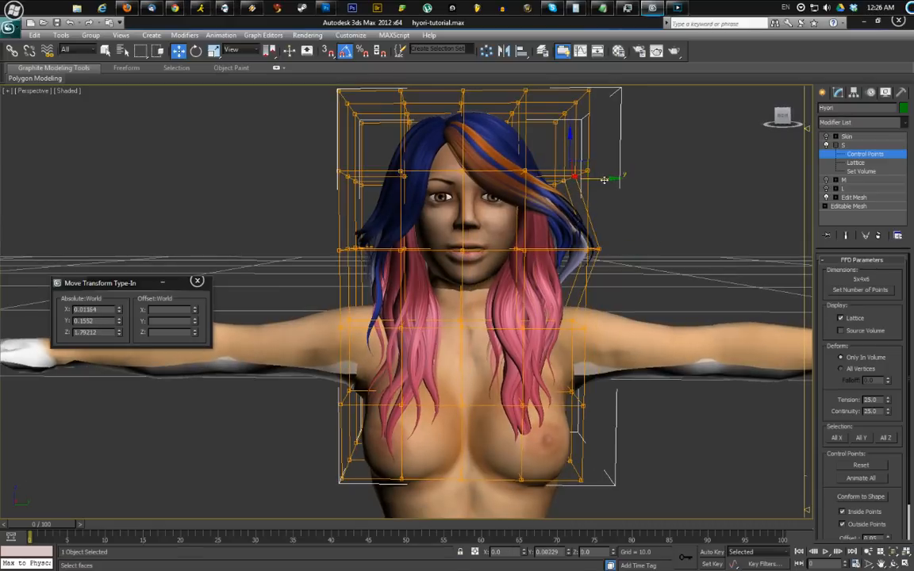
{"action": "left_click_drag", "start_coordinate": [605, 180], "coordinate": [630, 183]}
{"action": "middle_click_drag", "start_coordinate": [647, 171], "coordinate": [602, 208]}
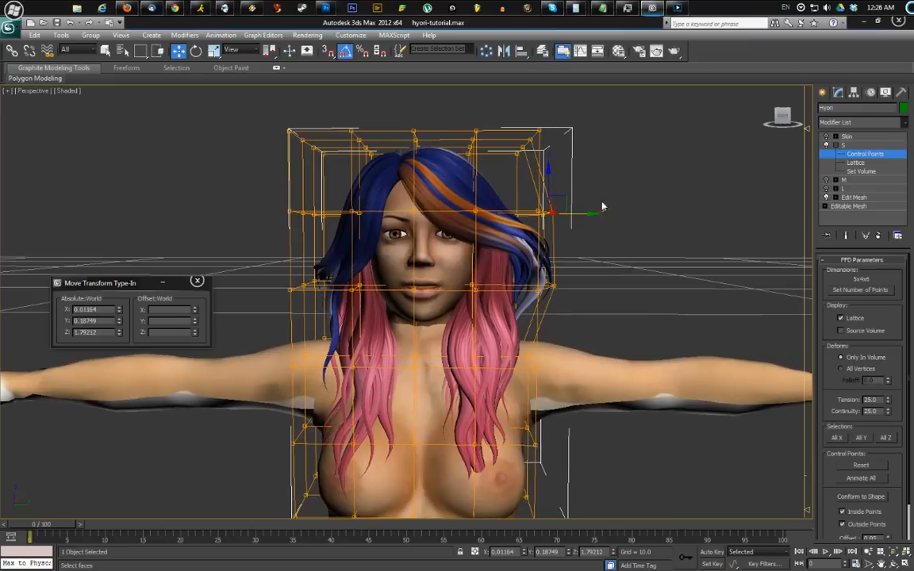
Try adjusting a control point above the head, and undo all the S lattice edits
{"action": "left_click", "coordinate": [474, 135]}
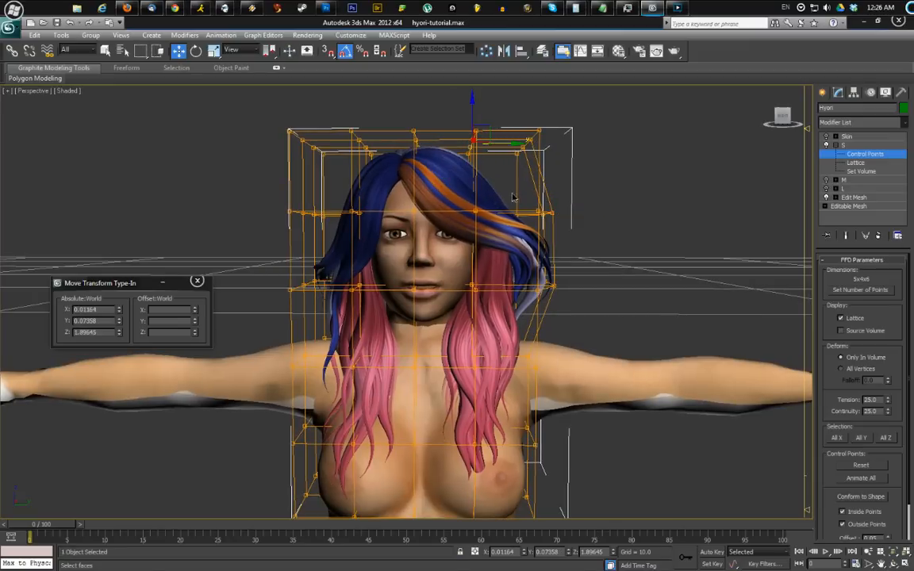
{"action": "left_click_drag", "start_coordinate": [474, 111], "coordinate": [582, 199]}
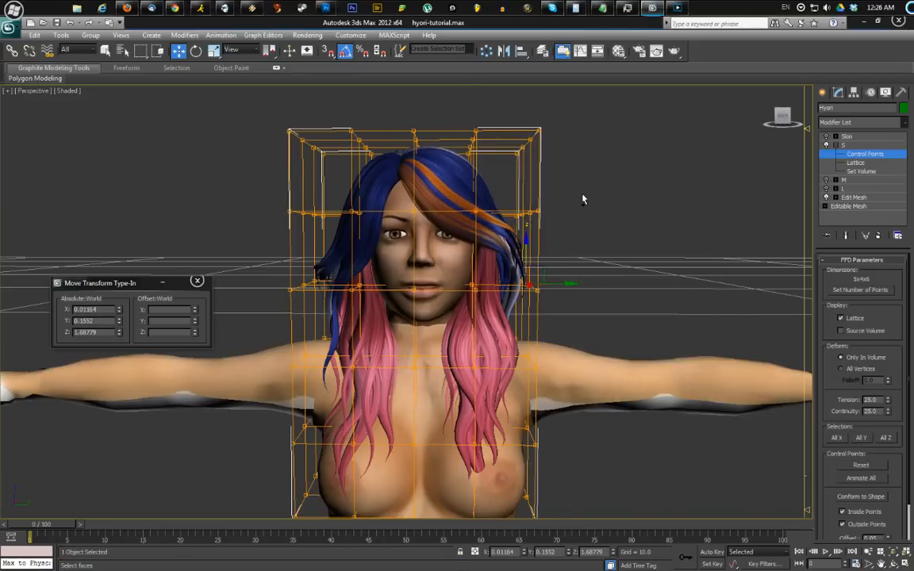
{"action": "middle_click_drag", "start_coordinate": [583, 198], "coordinate": [597, 216], "text": "alt"}
{"action": "key", "text": "ctrl+z"}
{"action": "middle_click_drag", "start_coordinate": [597, 217], "coordinate": [552, 208]}
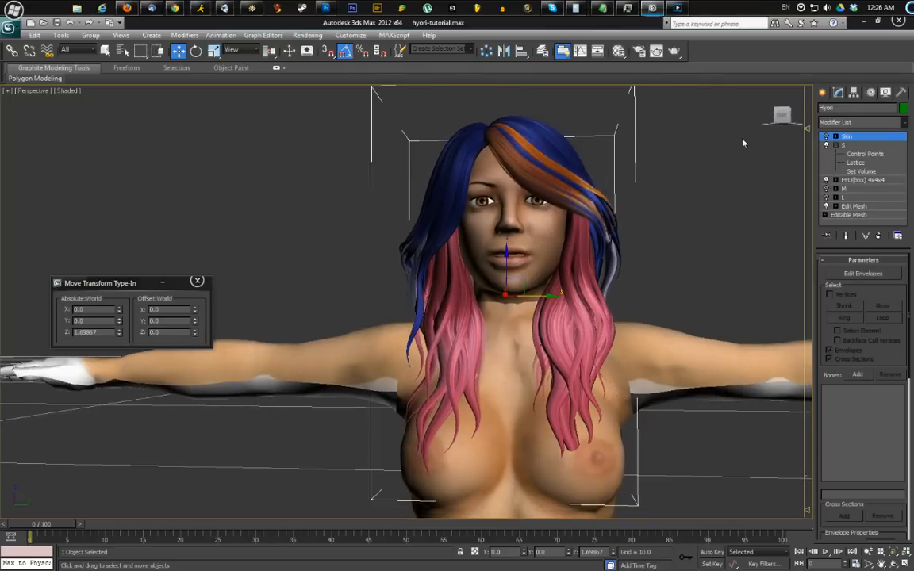
Delete the FFD(box) 4x4x4 modifier and switch off the S modifier, ending with the Skin modifier selected
{"action": "left_click", "coordinate": [842, 146]}
{"action": "left_click", "coordinate": [877, 182]}
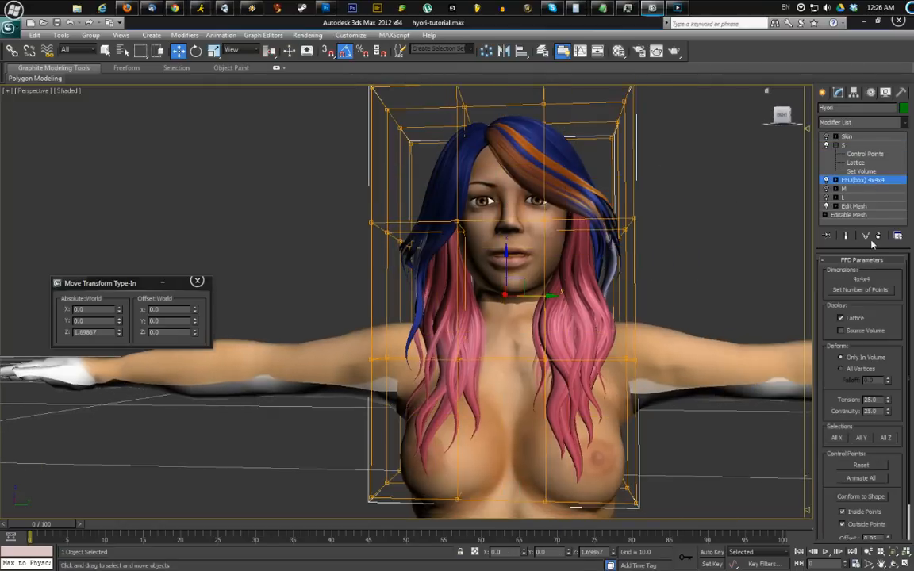
{"action": "left_click", "coordinate": [878, 236]}
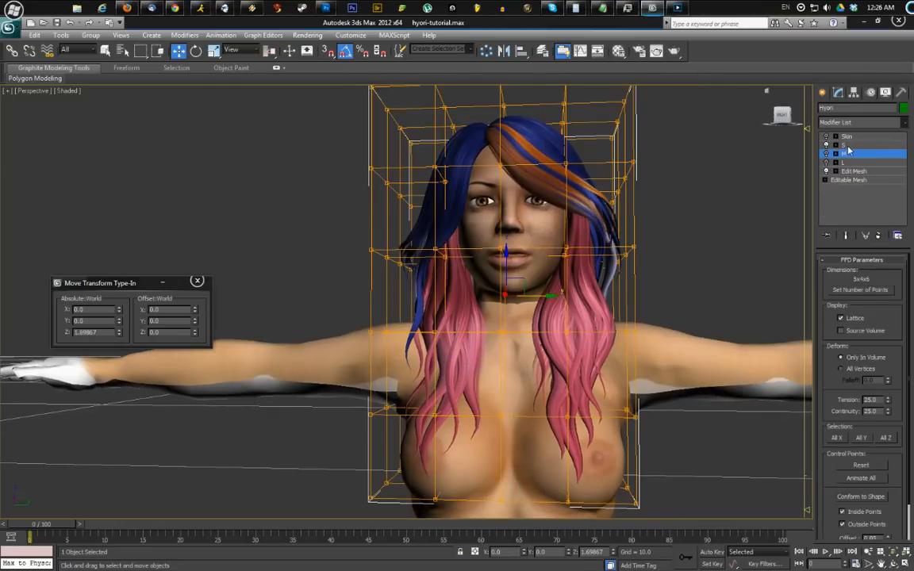
{"action": "left_click", "coordinate": [828, 146]}
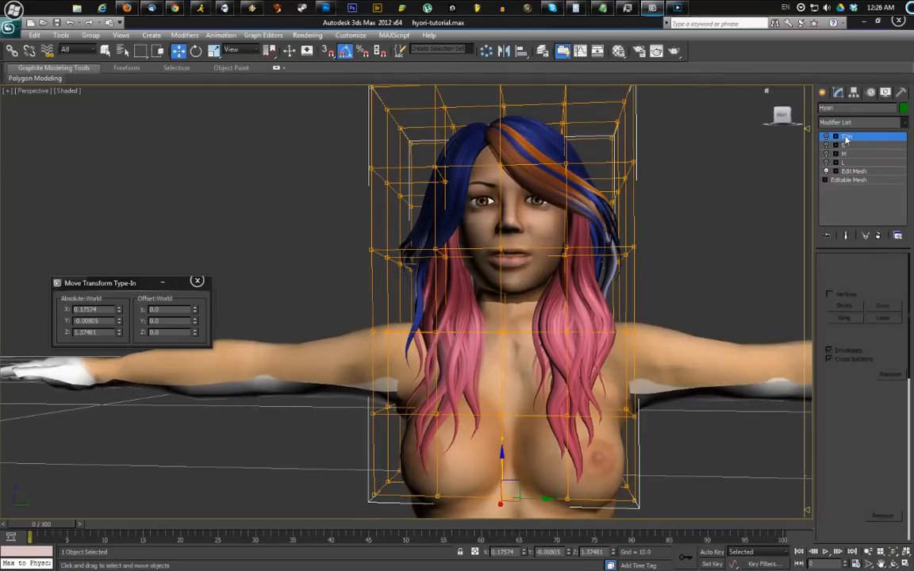
{"action": "left_click", "coordinate": [848, 137]}
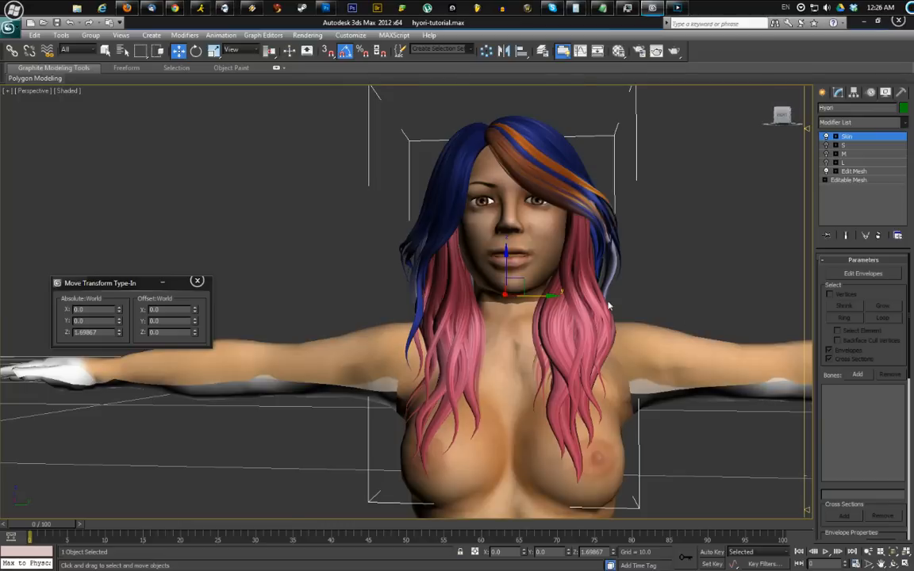
Switch on the M modifier and enter its Control Points level
{"action": "middle_click_drag", "start_coordinate": [670, 286], "coordinate": [555, 310]}
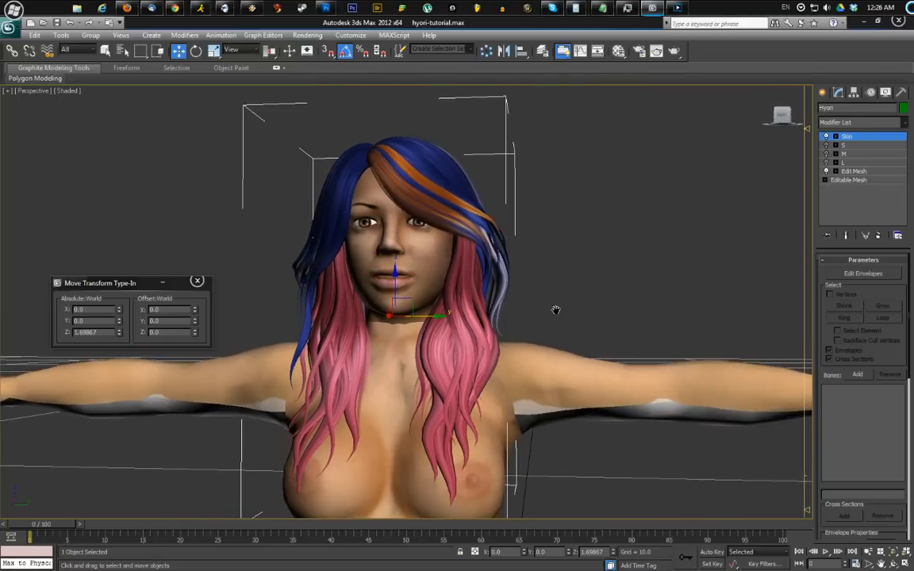
{"action": "middle_click_drag", "start_coordinate": [545, 322], "coordinate": [518, 368]}
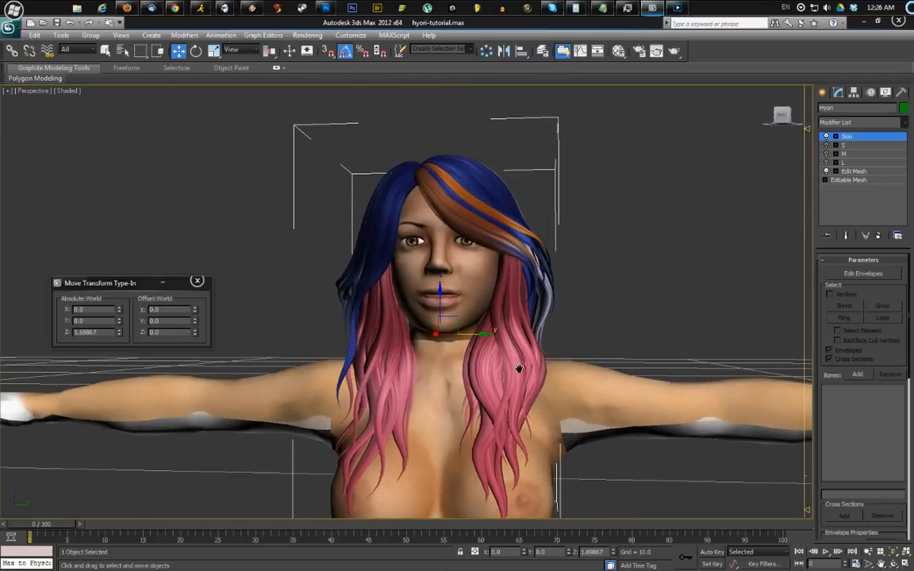
{"action": "left_click", "coordinate": [835, 153]}
{"action": "middle_click_drag", "start_coordinate": [603, 254], "coordinate": [373, 231], "text": "alt"}
{"action": "middle_click_drag", "start_coordinate": [378, 275], "coordinate": [347, 288], "text": "alt"}
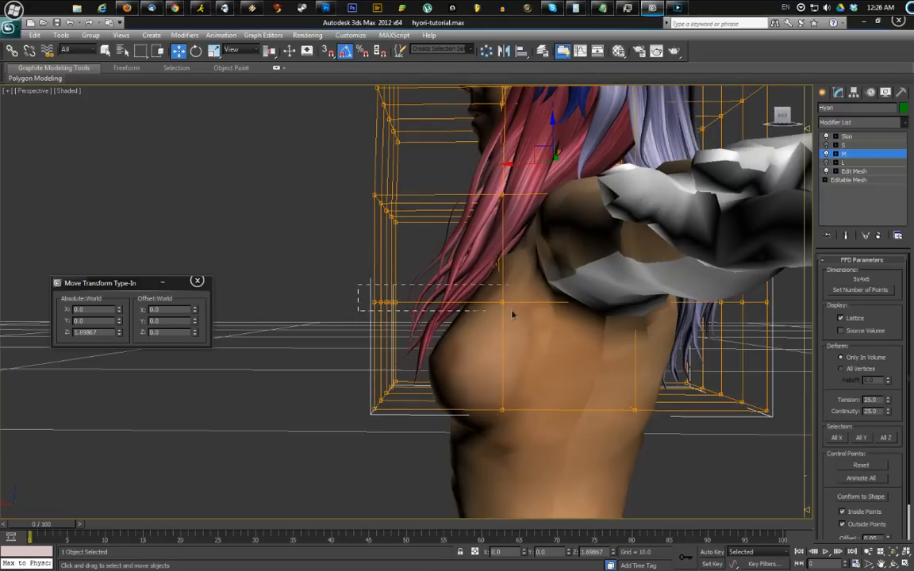
{"action": "left_click", "coordinate": [326, 287]}
{"action": "left_click", "coordinate": [765, 220]}
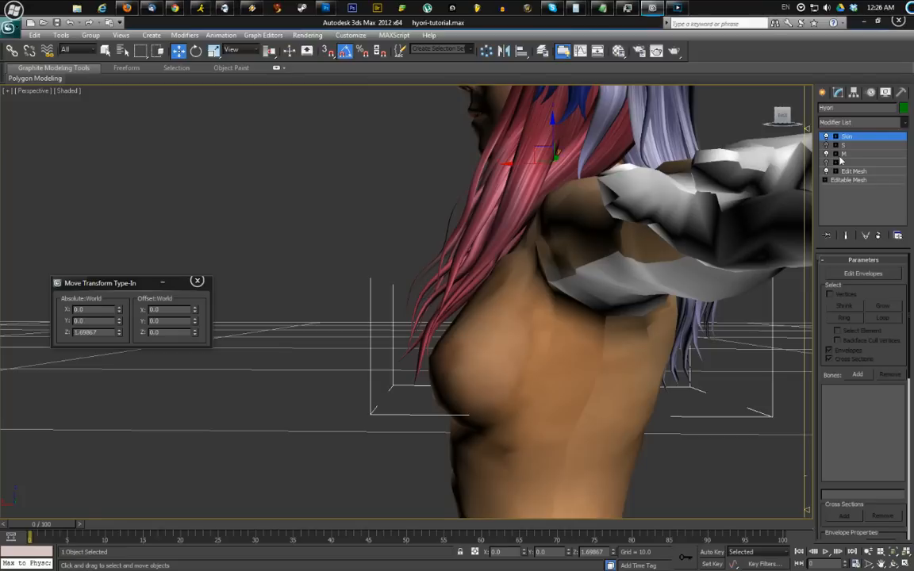
{"action": "left_click", "coordinate": [827, 153]}
{"action": "left_click", "coordinate": [849, 162]}
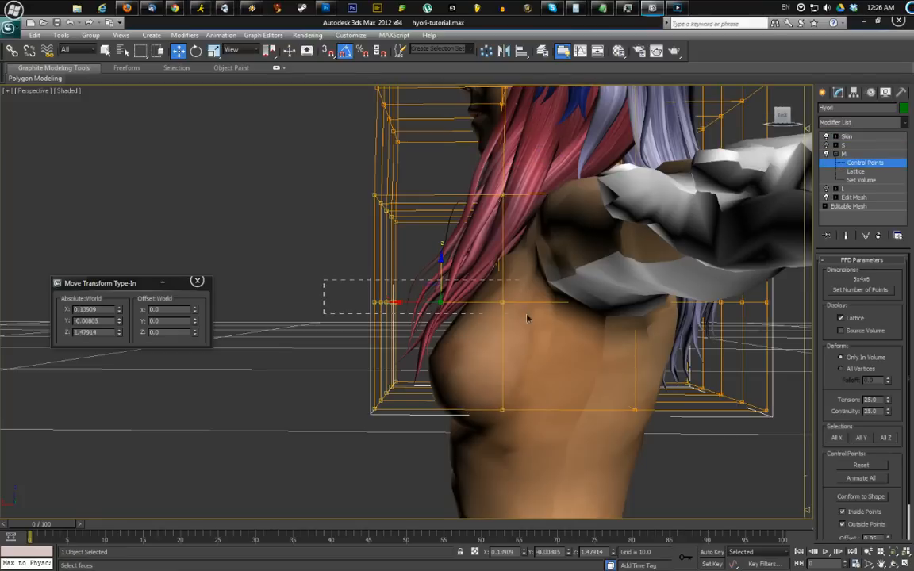
Try moving the M lattice's front control points at chest height forward along X, and undo the moves
{"action": "left_click_drag", "start_coordinate": [450, 312], "coordinate": [364, 274]}
{"action": "middle_click_drag", "start_coordinate": [365, 274], "coordinate": [456, 274], "text": "alt"}
{"action": "middle_click_drag", "start_coordinate": [367, 405], "coordinate": [274, 449], "text": "alt"}
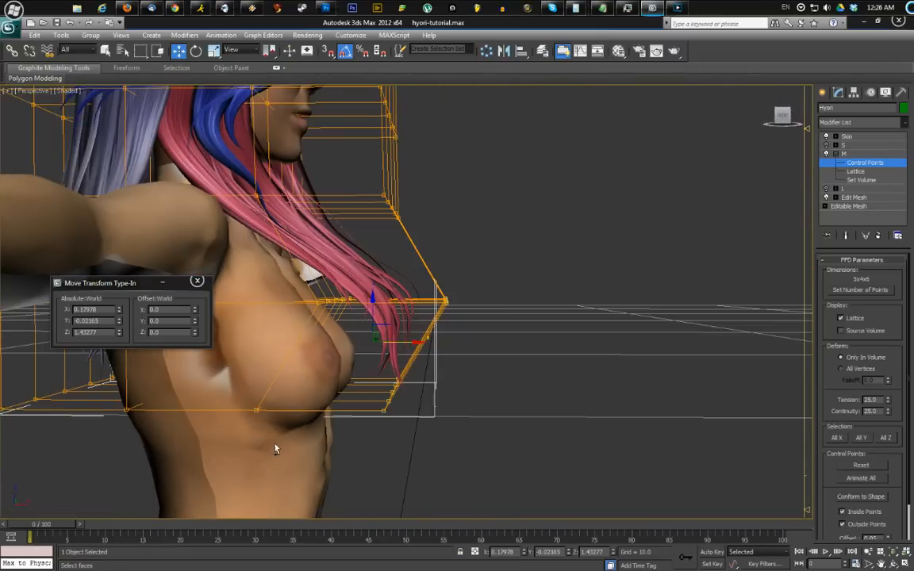
{"action": "left_click_drag", "start_coordinate": [403, 339], "coordinate": [579, 349]}
{"action": "middle_click_drag", "start_coordinate": [579, 349], "coordinate": [438, 315], "text": "alt"}
{"action": "key", "text": "ctrl+z"}
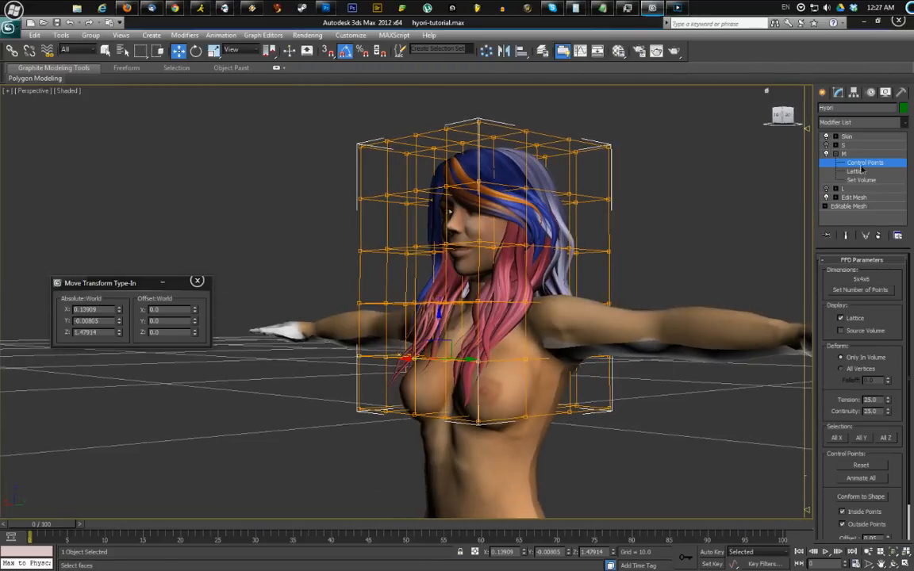
Switch off the M modifier, toggle L to compare, and leave both off with the Skin modifier selected
{"action": "left_click", "coordinate": [836, 155]}
{"action": "left_click", "coordinate": [826, 154]}
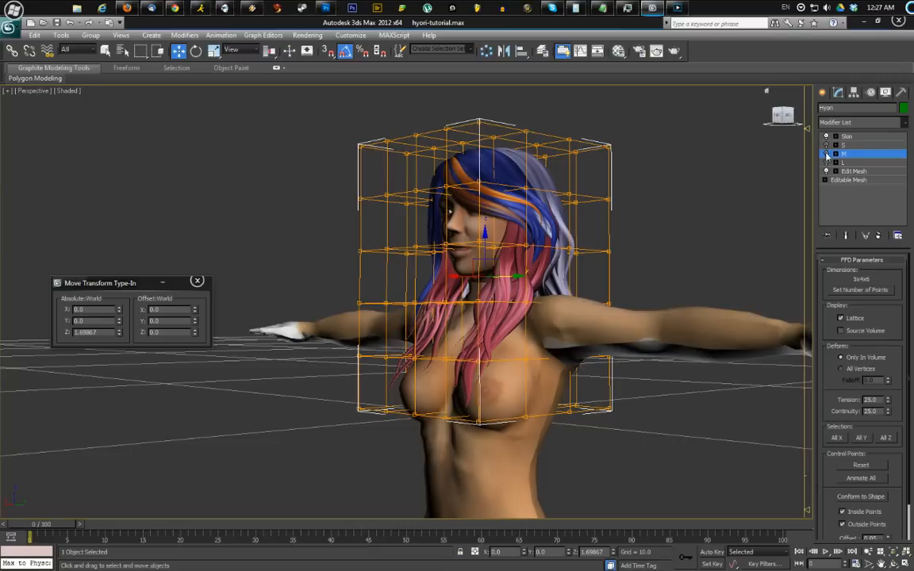
{"action": "left_click", "coordinate": [846, 137]}
{"action": "left_click", "coordinate": [827, 162]}
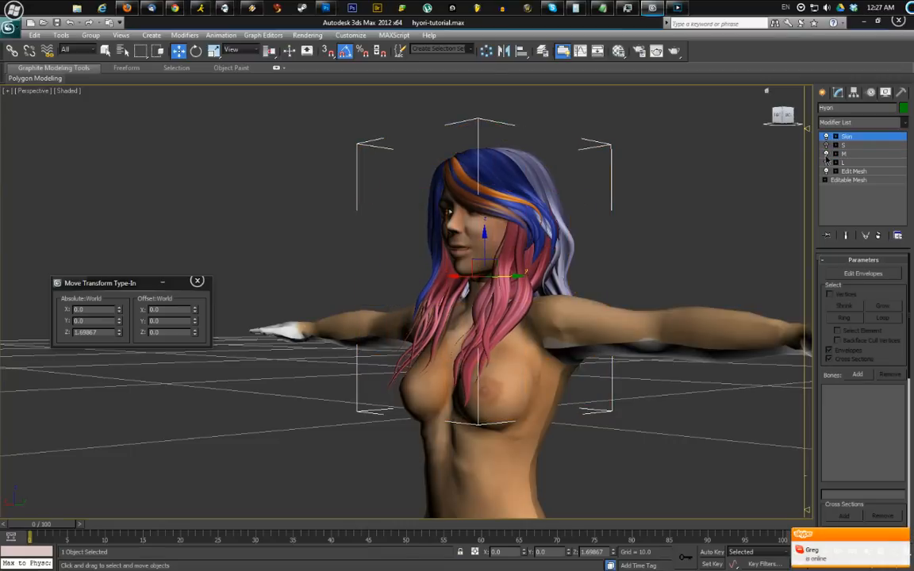
{"action": "left_click", "coordinate": [826, 162]}
{"action": "left_click", "coordinate": [826, 161]}
{"action": "left_click", "coordinate": [827, 162]}
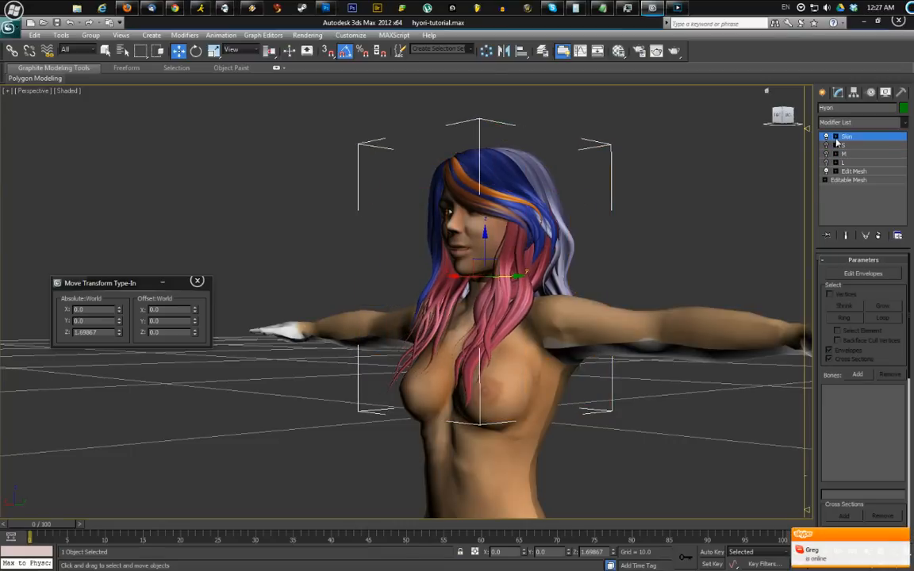
Enter the Skin modifier's Envelope level and show bone objects in the list for adding bones
{"action": "left_click", "coordinate": [835, 138]}
{"action": "left_click", "coordinate": [851, 145]}
{"action": "scroll", "coordinate": [592, 253], "scroll_direction": "up", "scroll_amount": 3}
{"action": "middle_click_drag", "start_coordinate": [592, 252], "coordinate": [605, 290], "text": "alt"}
{"action": "middle_click_drag", "start_coordinate": [605, 290], "coordinate": [534, 265]}
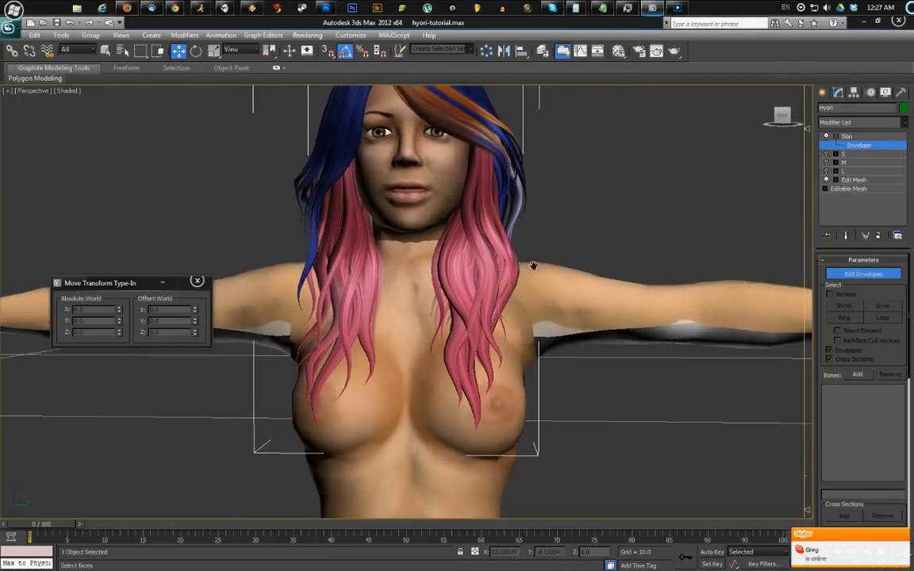
{"action": "left_click", "coordinate": [858, 376]}
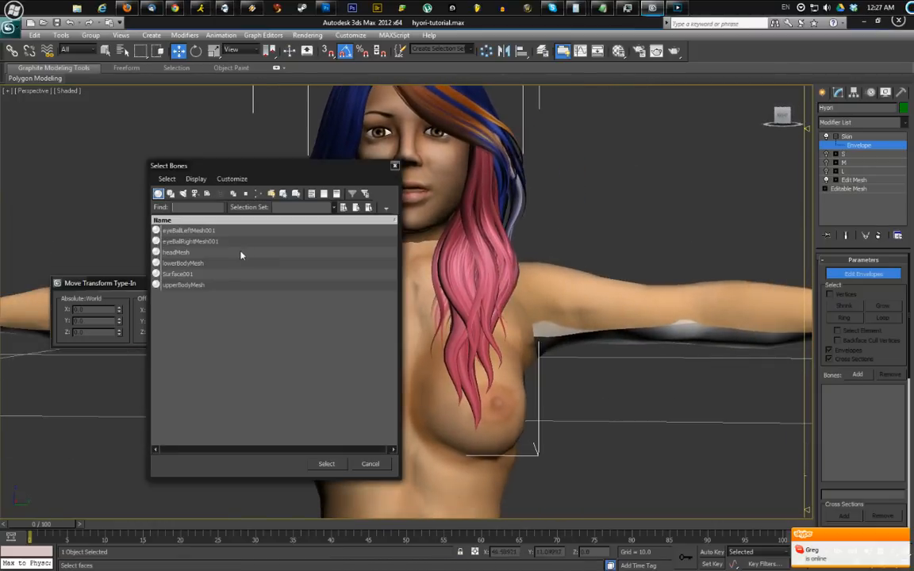
{"action": "left_click", "coordinate": [257, 195]}
Add mHead and mChest to the Skin modifier's bones, leaving mNeck out
{"action": "left_click", "coordinate": [208, 340]}
{"action": "left_click", "coordinate": [203, 328]}
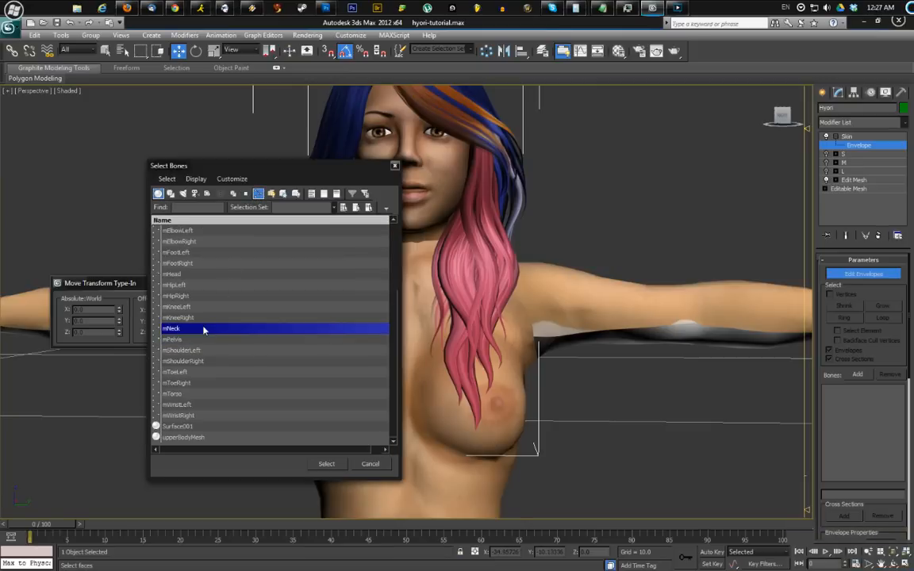
{"action": "scroll", "coordinate": [186, 301], "scroll_direction": "up", "scroll_amount": 1}
{"action": "left_click", "coordinate": [180, 306]}
{"action": "scroll", "coordinate": [192, 285], "scroll_direction": "up", "scroll_amount": 1}
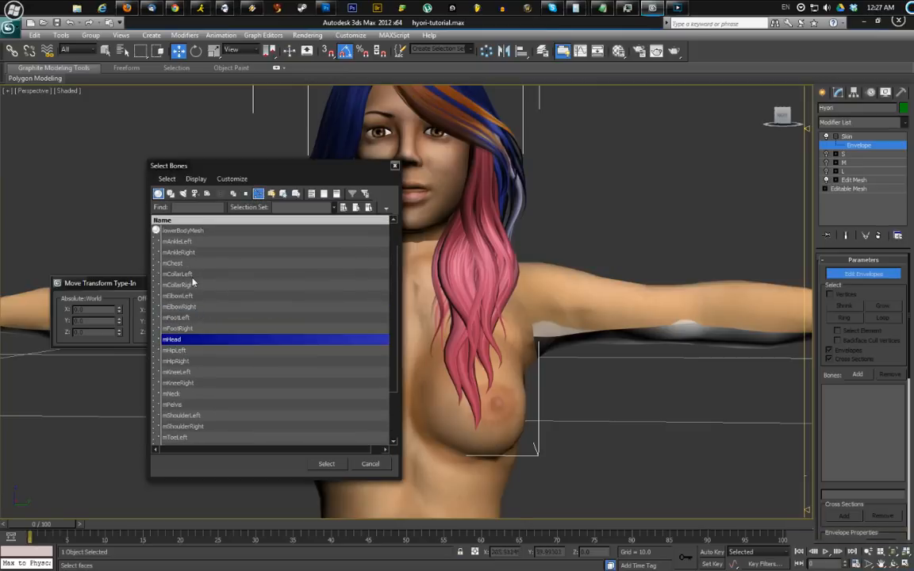
{"action": "left_click", "coordinate": [194, 265], "text": "ctrl"}
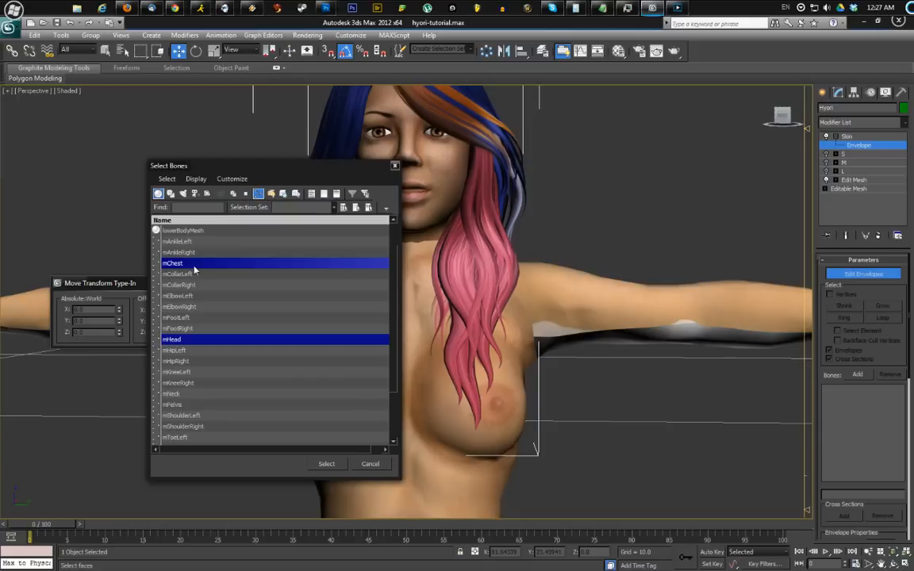
{"action": "left_click", "coordinate": [203, 394], "text": "ctrl"}
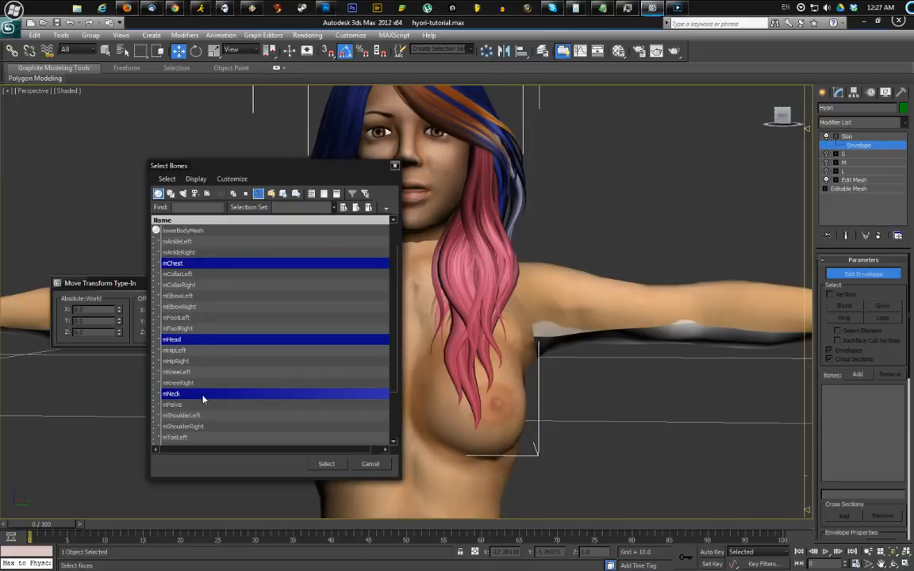
{"action": "left_click", "coordinate": [203, 397], "text": "ctrl"}
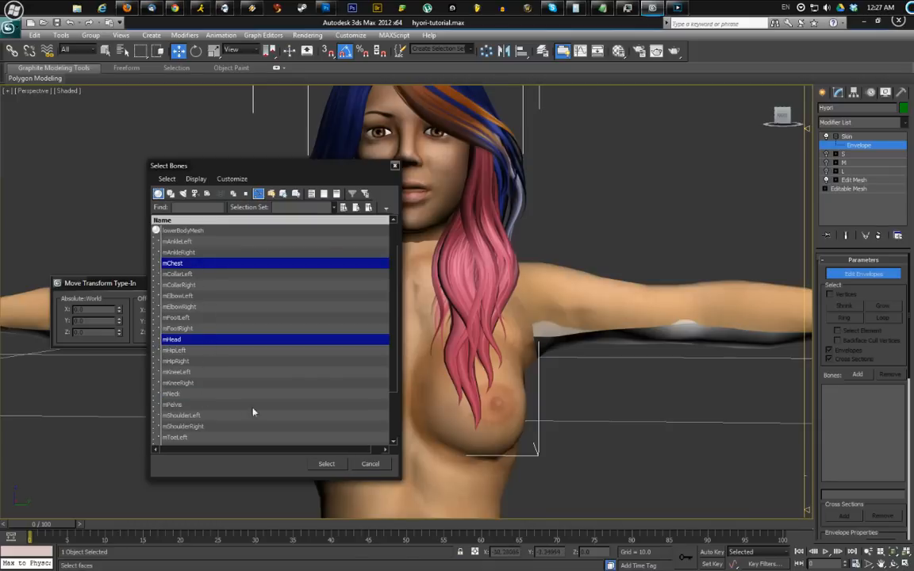
{"action": "left_click", "coordinate": [330, 467]}
Examine the mChest weighting on the hair in wireframe, and return to shaded display
{"action": "middle_click_drag", "start_coordinate": [492, 203], "coordinate": [426, 305]}
{"action": "middle_click_drag", "start_coordinate": [465, 274], "coordinate": [466, 254]}
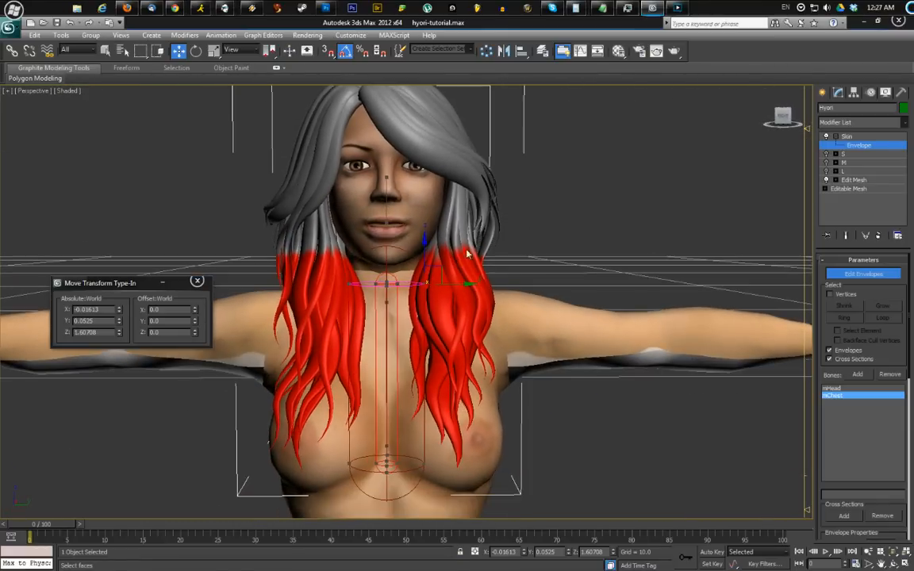
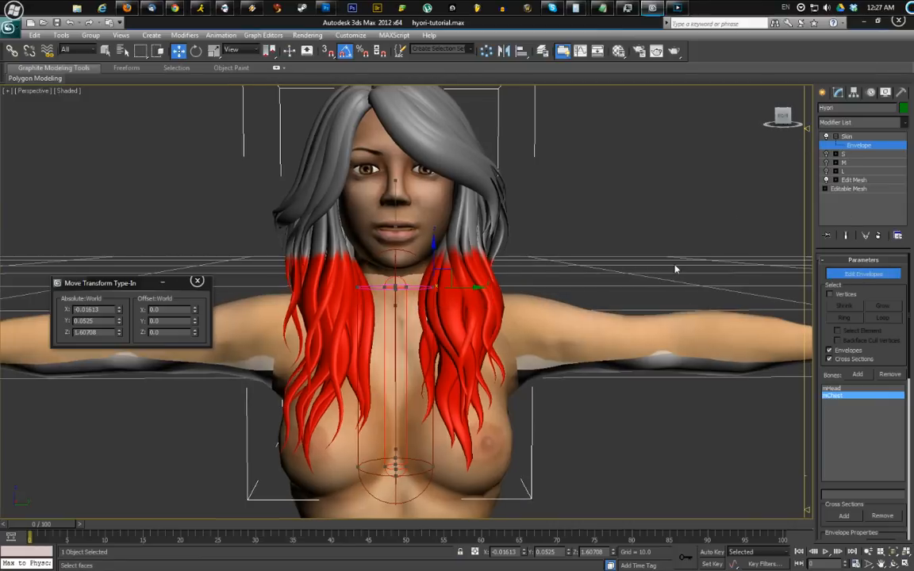
{"action": "key", "text": "F4"}
{"action": "key", "text": "F3"}
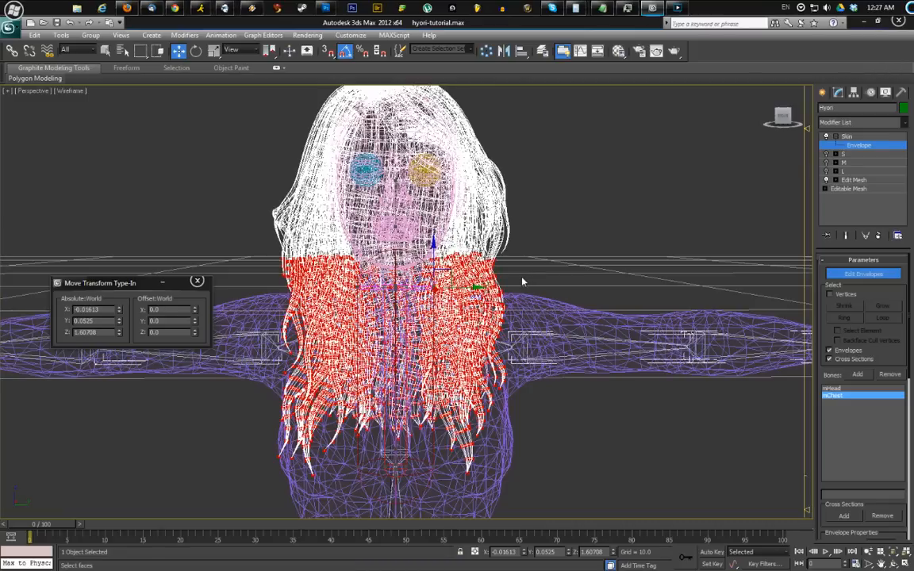
{"action": "key", "text": "F3"}
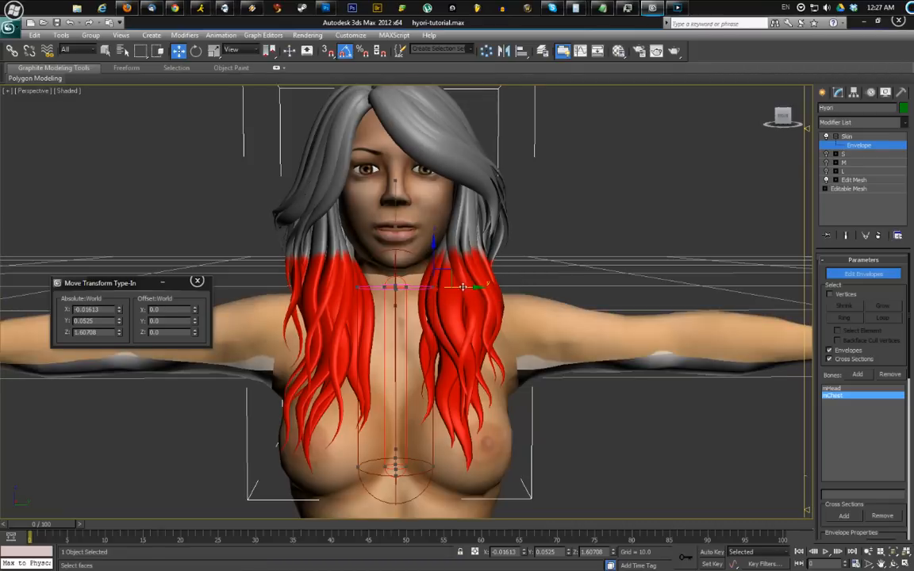
Widen the mChest outer envelope at both ends, to a radius of about 0.165 at the neck end
{"action": "left_click_drag", "start_coordinate": [463, 287], "coordinate": [543, 298]}
{"action": "mouse_move", "coordinate": [875, 539]}
{"action": "left_mouse_down"}
{"action": "mouse_move", "coordinate": [872, 264]}
{"action": "mouse_move", "coordinate": [820, 515]}
{"action": "left_mouse_up"}
{"action": "left_click", "coordinate": [848, 418]}
{"action": "left_click", "coordinate": [846, 420]}
{"action": "middle_click_drag", "start_coordinate": [447, 442], "coordinate": [454, 396]}
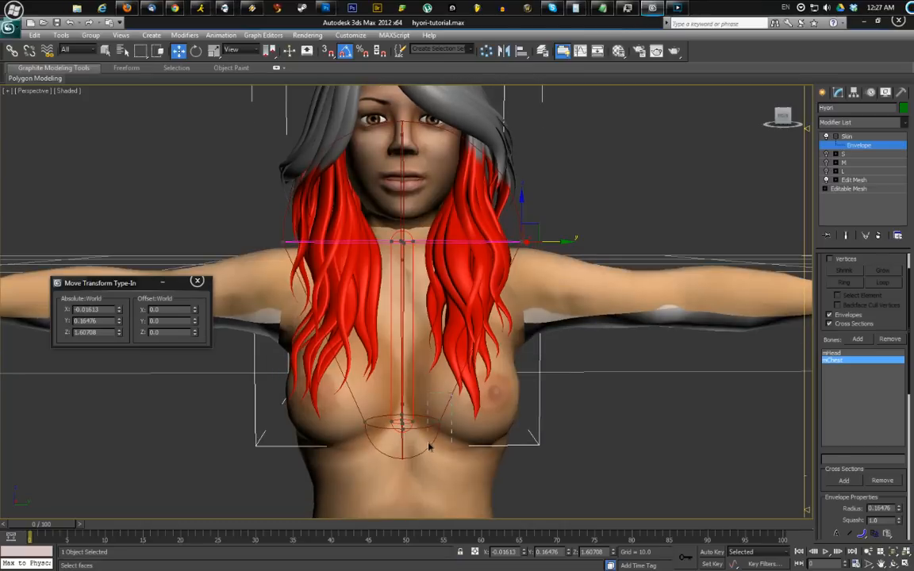
{"action": "left_click_drag", "start_coordinate": [429, 446], "coordinate": [427, 448]}
{"action": "left_click_drag", "start_coordinate": [465, 421], "coordinate": [583, 422]}
Select the mHead envelope and widen its outer boundary at both ends, to a radius of about 0.234 at mouth height
{"action": "middle_click_drag", "start_coordinate": [425, 128], "coordinate": [422, 223]}
{"action": "left_click", "coordinate": [401, 238]}
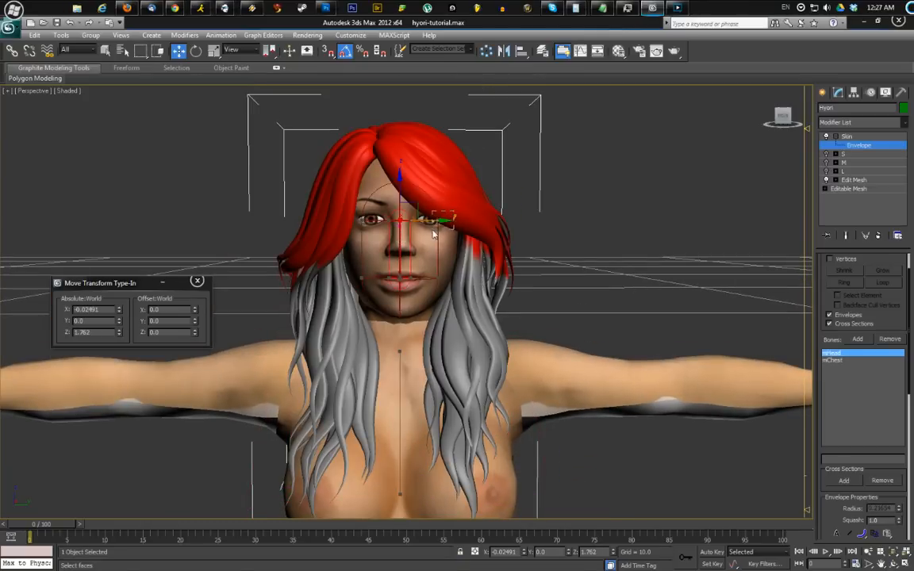
{"action": "left_click_drag", "start_coordinate": [459, 221], "coordinate": [434, 291]}
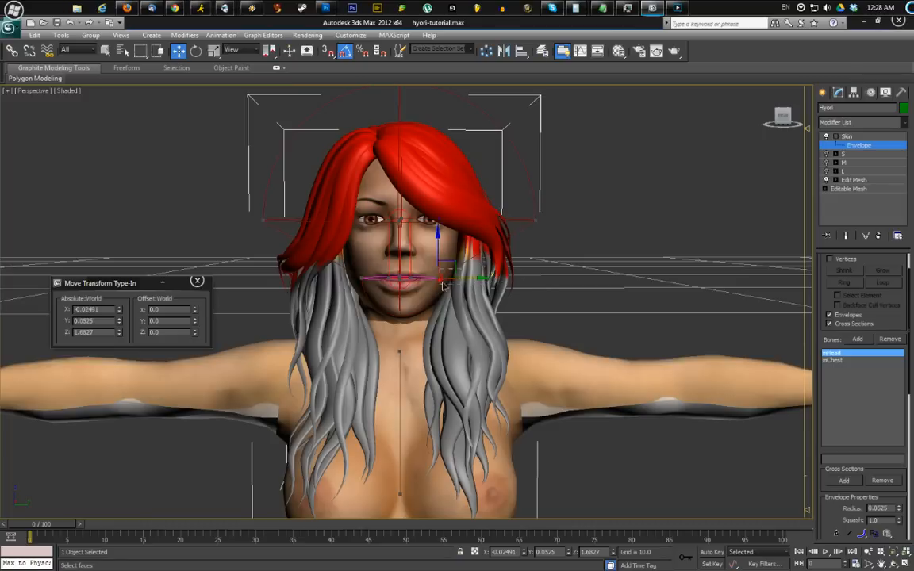
{"action": "left_click_drag", "start_coordinate": [463, 279], "coordinate": [594, 282]}
Adjust the mHead outer envelope at eye height along X, to a radius of about 0.230
{"action": "middle_click_drag", "start_coordinate": [595, 282], "coordinate": [410, 269], "text": "alt"}
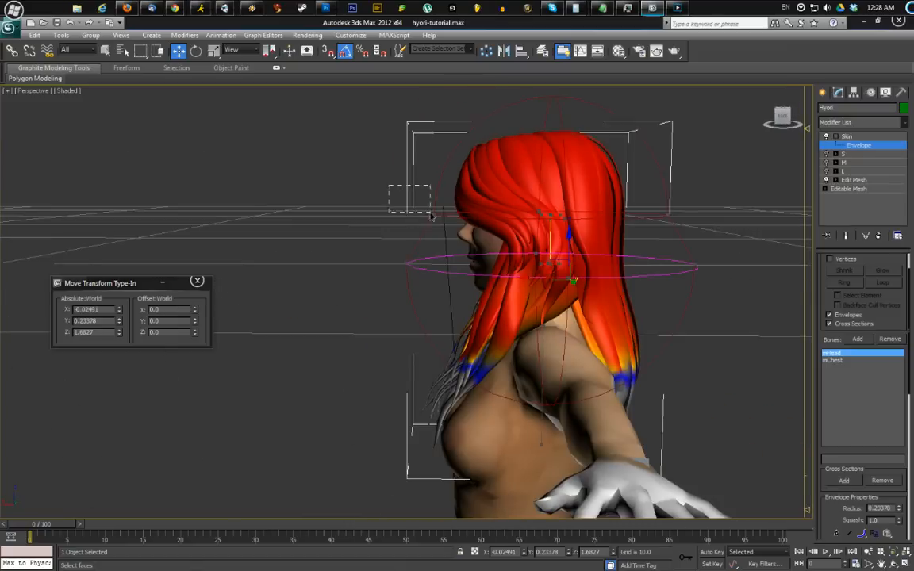
{"action": "left_click", "coordinate": [432, 215]}
{"action": "left_click_drag", "start_coordinate": [399, 215], "coordinate": [376, 210]}
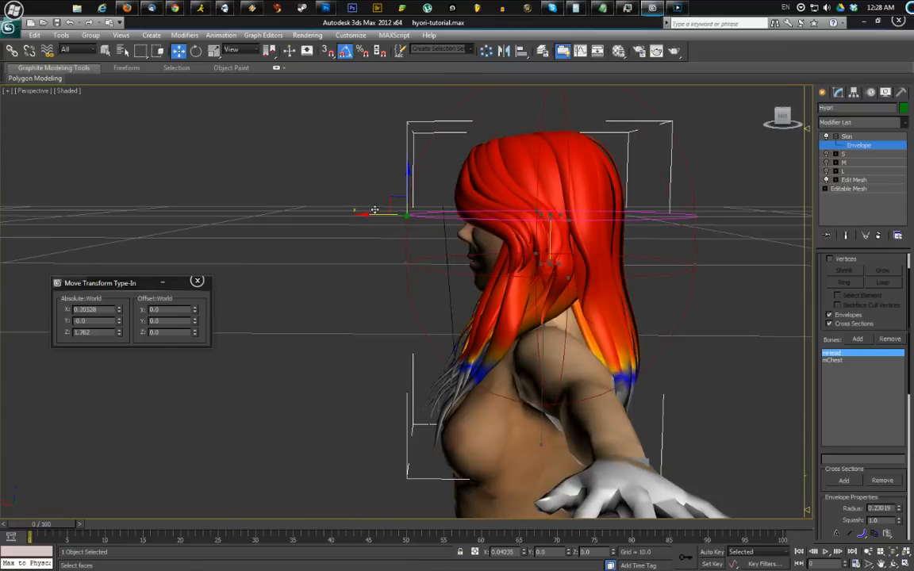
{"action": "middle_click_drag", "start_coordinate": [374, 210], "coordinate": [477, 221], "text": "alt"}
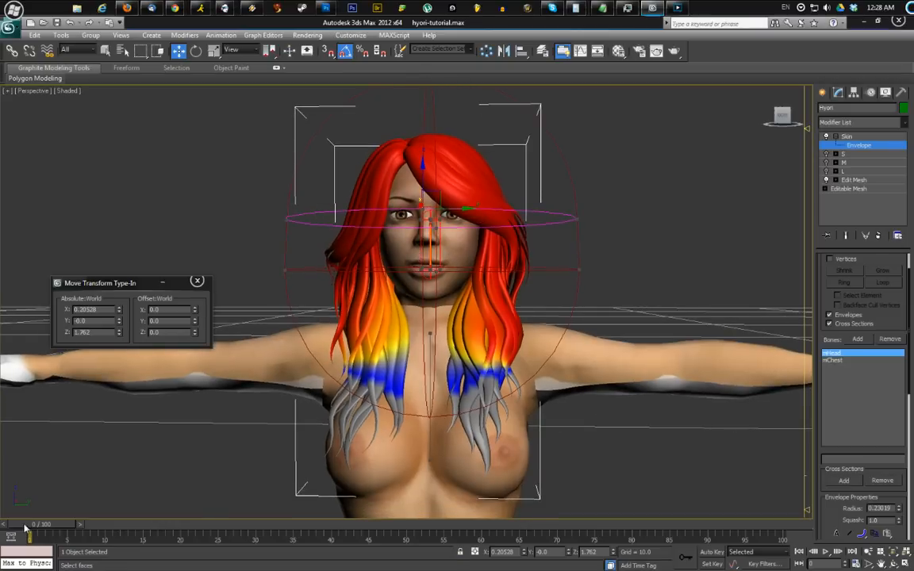
Go to frame 18 and widen the mChest outer envelope at the neck end to a radius of about 0.226
{"action": "left_click_drag", "start_coordinate": [33, 524], "coordinate": [165, 524]}
{"action": "key", "text": "w"}
{"action": "left_click", "coordinate": [529, 340]}
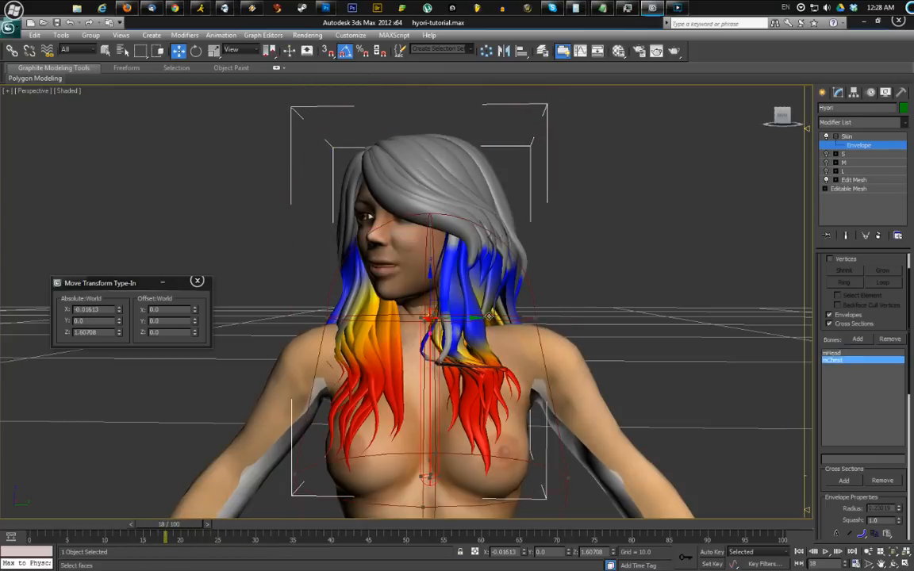
{"action": "left_click_drag", "start_coordinate": [556, 320], "coordinate": [604, 325]}
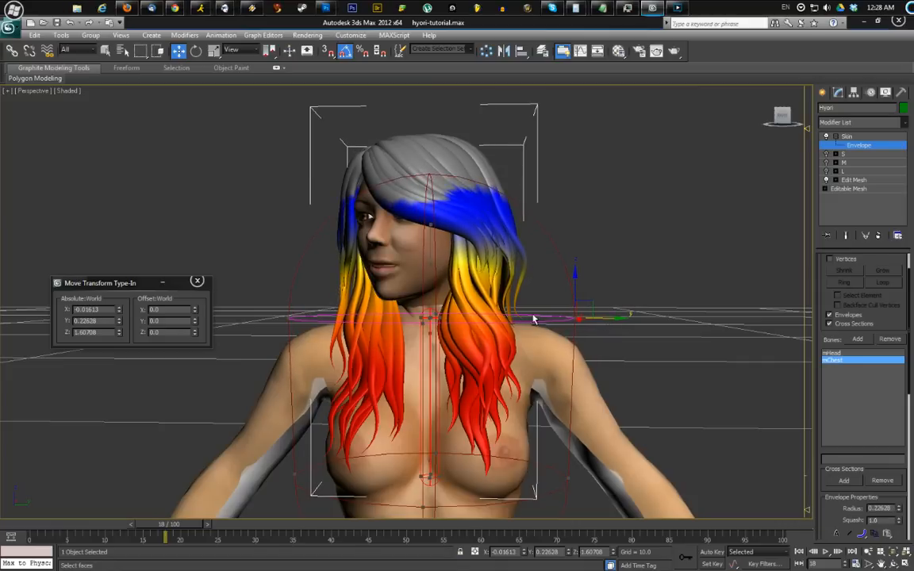
Select the mHead envelope and examine how the hair follows the head turn, scrubbing back to frame 4
{"action": "middle_click_drag", "start_coordinate": [533, 319], "coordinate": [434, 184], "text": "alt"}
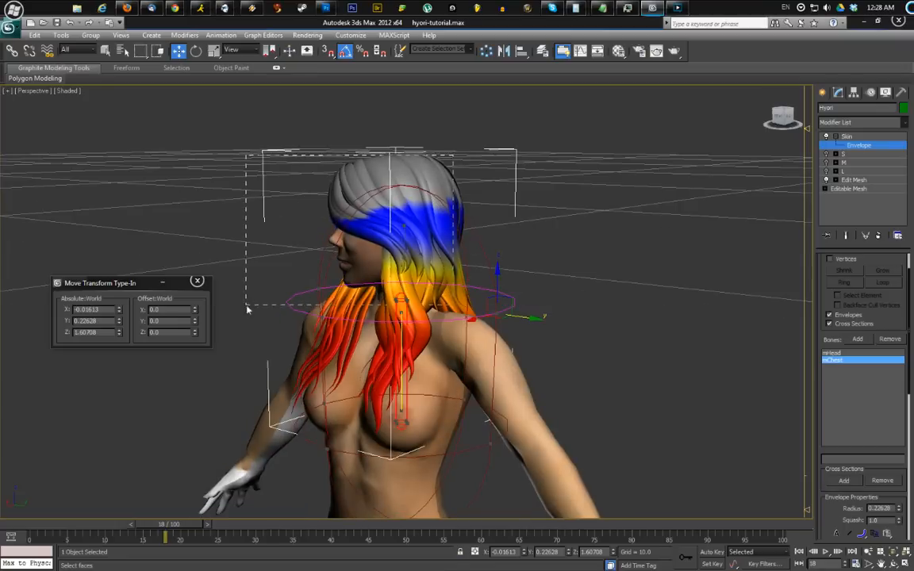
{"action": "left_click", "coordinate": [516, 149]}
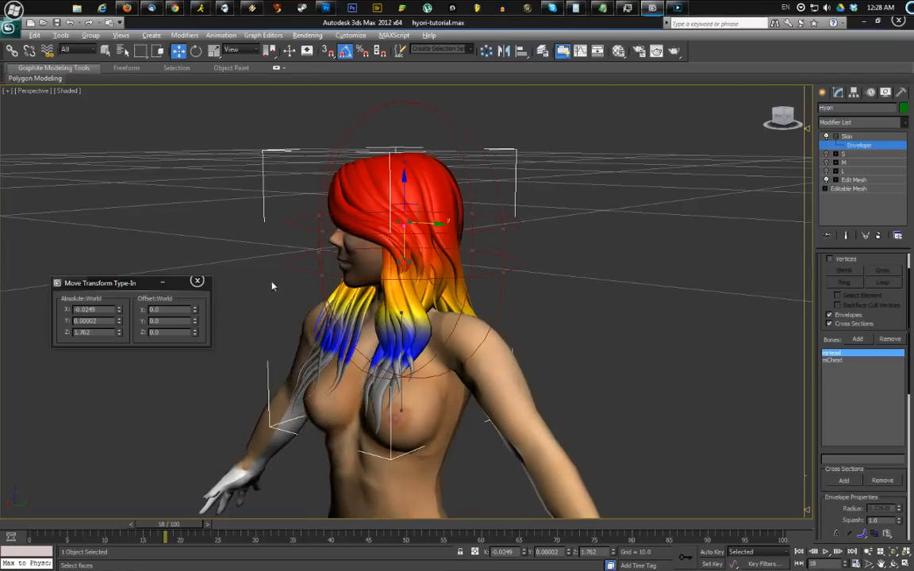
{"action": "middle_click_drag", "start_coordinate": [271, 286], "coordinate": [253, 380], "text": "alt"}
{"action": "mouse_move", "coordinate": [149, 528]}
{"action": "left_mouse_down"}
{"action": "mouse_move", "coordinate": [257, 534]}
{"action": "mouse_move", "coordinate": [113, 530]}
{"action": "mouse_move", "coordinate": [147, 538]}
{"action": "left_mouse_up"}
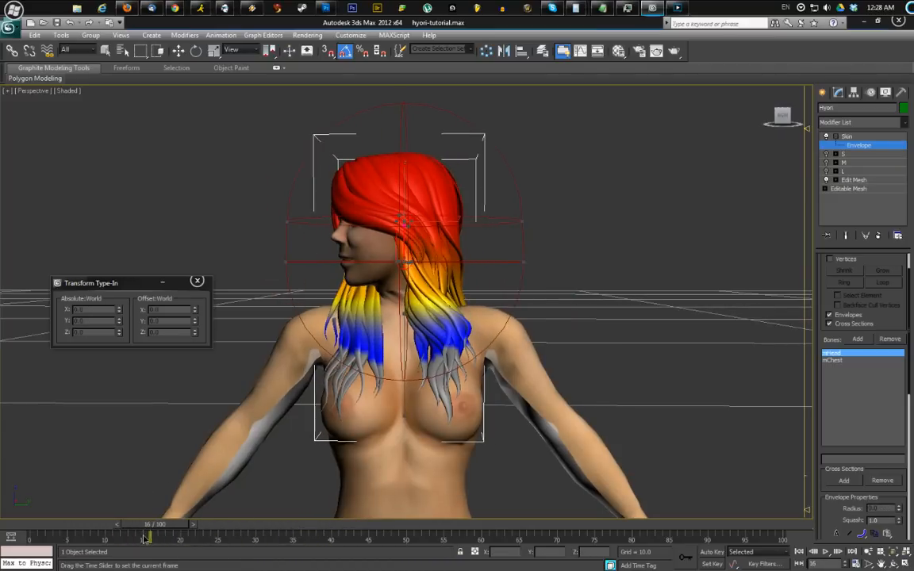
{"action": "middle_click_drag", "start_coordinate": [387, 333], "coordinate": [368, 337], "text": "alt"}
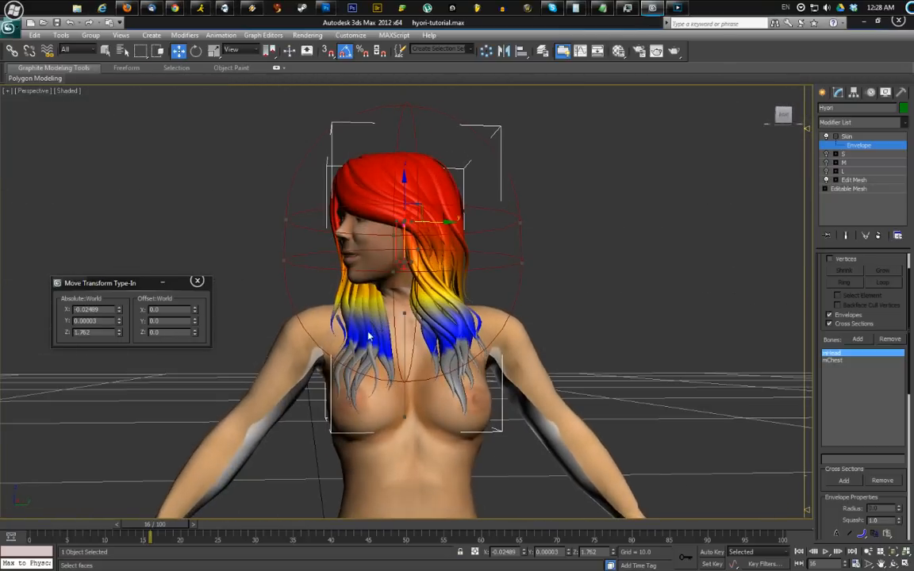
{"action": "left_click_drag", "start_coordinate": [138, 534], "coordinate": [62, 534]}
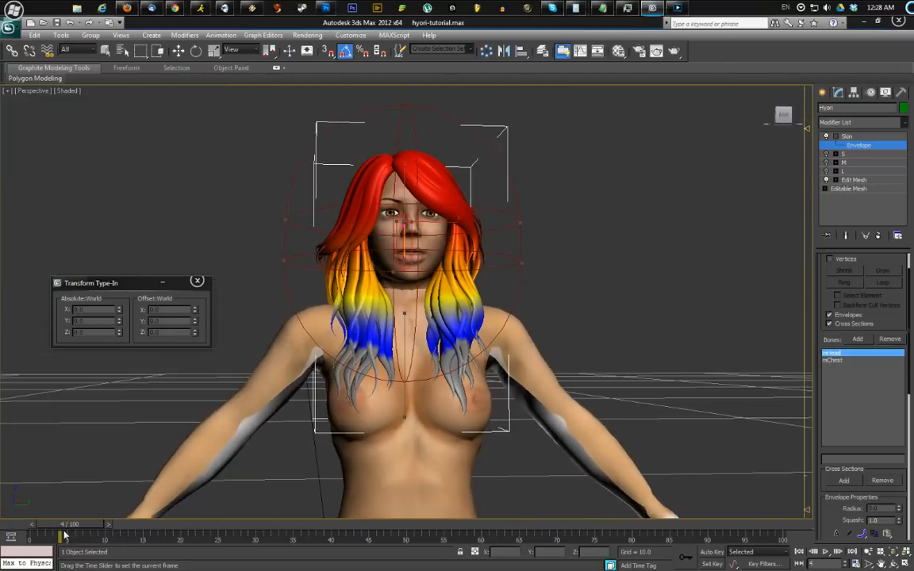
{"action": "middle_click_drag", "start_coordinate": [413, 379], "coordinate": [516, 368], "text": "alt"}
{"action": "scroll", "coordinate": [489, 373], "scroll_direction": "up", "scroll_amount": 3}
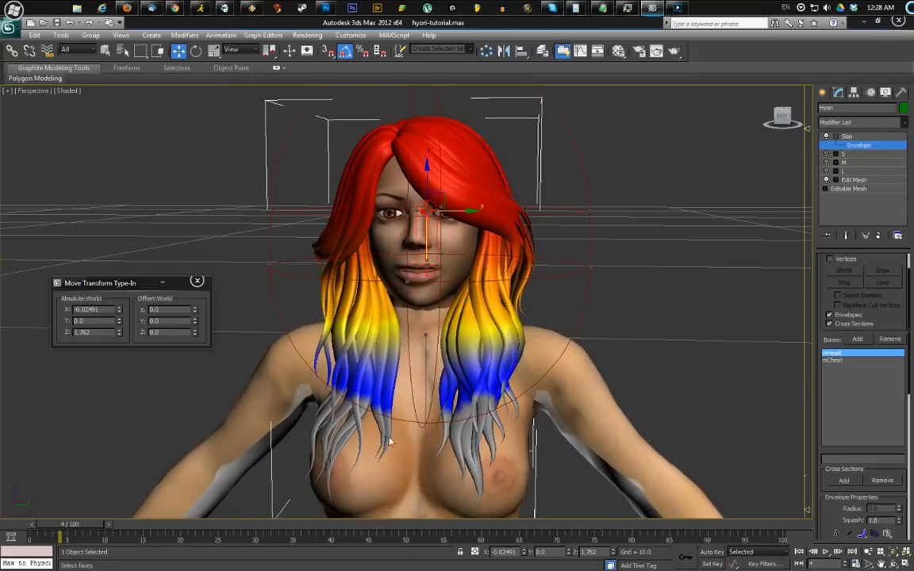
Select the mChest envelope, go to frame 20 and lower its upper end to a Z of about 1.547
{"action": "left_click_drag", "start_coordinate": [89, 526], "coordinate": [55, 525]}
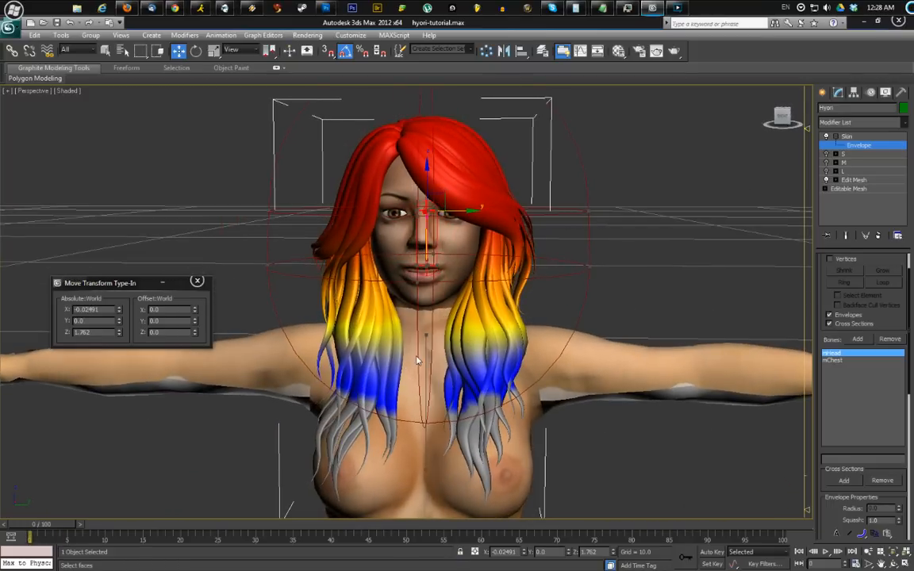
{"action": "left_click", "coordinate": [424, 361]}
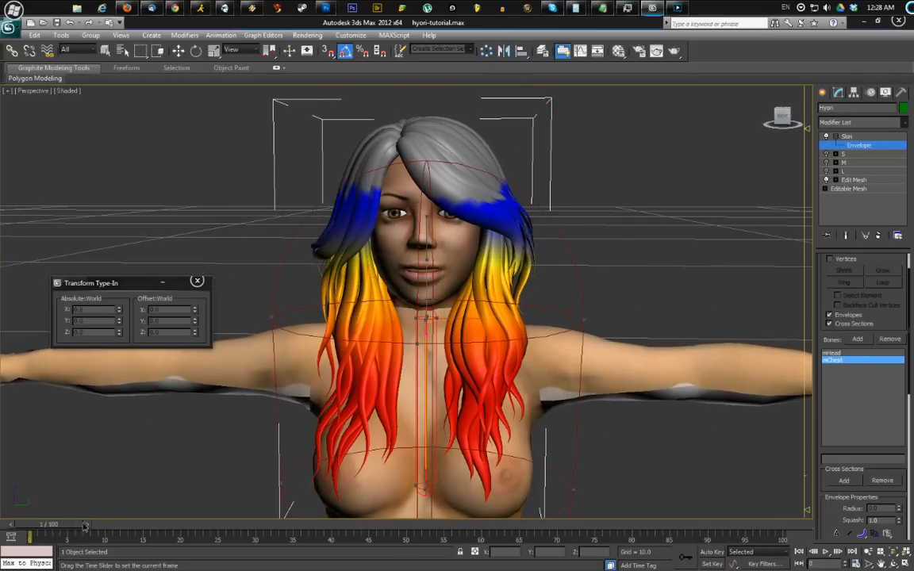
{"action": "left_click_drag", "start_coordinate": [79, 525], "coordinate": [205, 508]}
{"action": "key", "text": "w"}
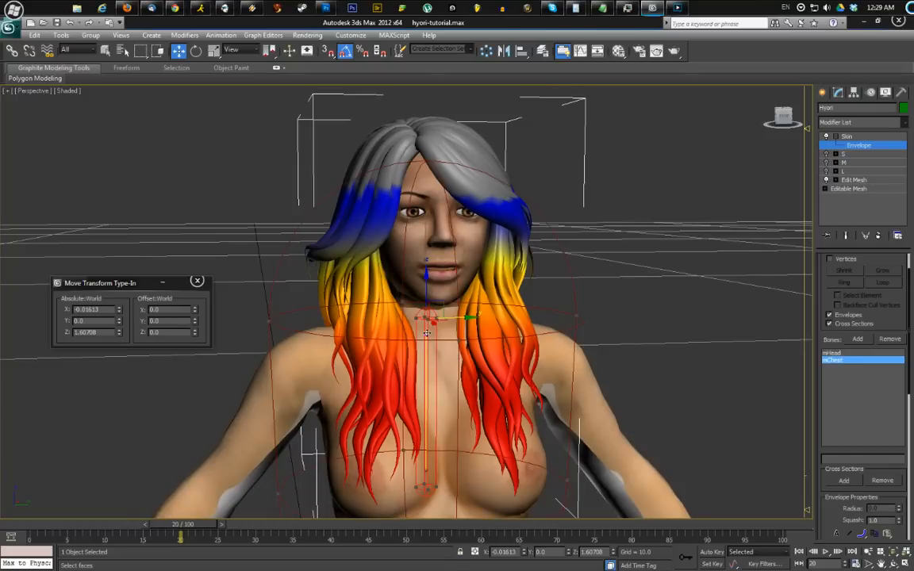
{"action": "left_click_drag", "start_coordinate": [431, 297], "coordinate": [427, 392]}
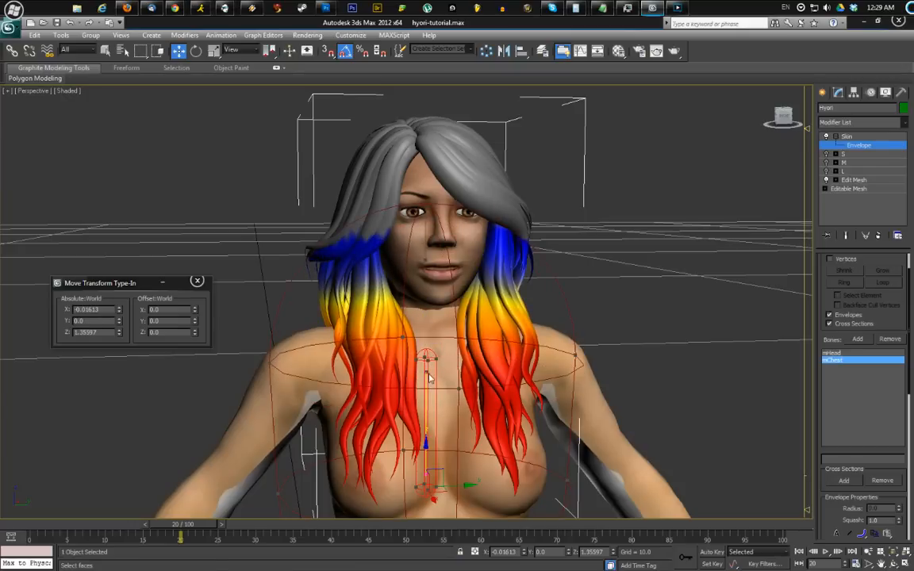
Try raising the mChest envelope's upper end to Z 1.6122 and shifting it to X -0.212, and restore Z 1.547
{"action": "middle_click_drag", "start_coordinate": [429, 377], "coordinate": [404, 336]}
{"action": "scroll", "coordinate": [395, 302], "scroll_direction": "up", "scroll_amount": 7}
{"action": "mouse_move", "coordinate": [394, 301]}
{"action": "middle_mouse_down"}
{"action": "mouse_move", "coordinate": [391, 291]}
{"action": "mouse_move", "coordinate": [388, 299]}
{"action": "middle_mouse_up"}
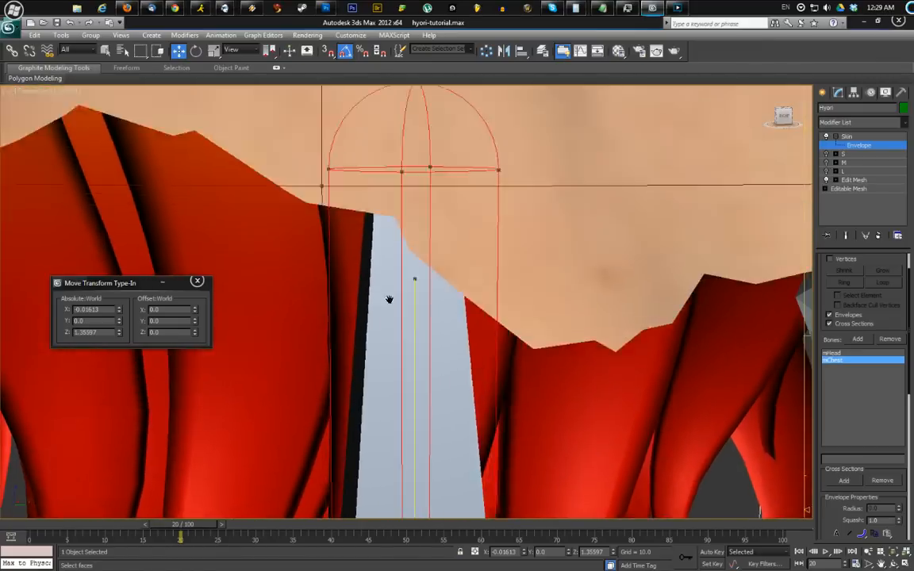
{"action": "scroll", "coordinate": [389, 299], "scroll_direction": "down", "scroll_amount": 8}
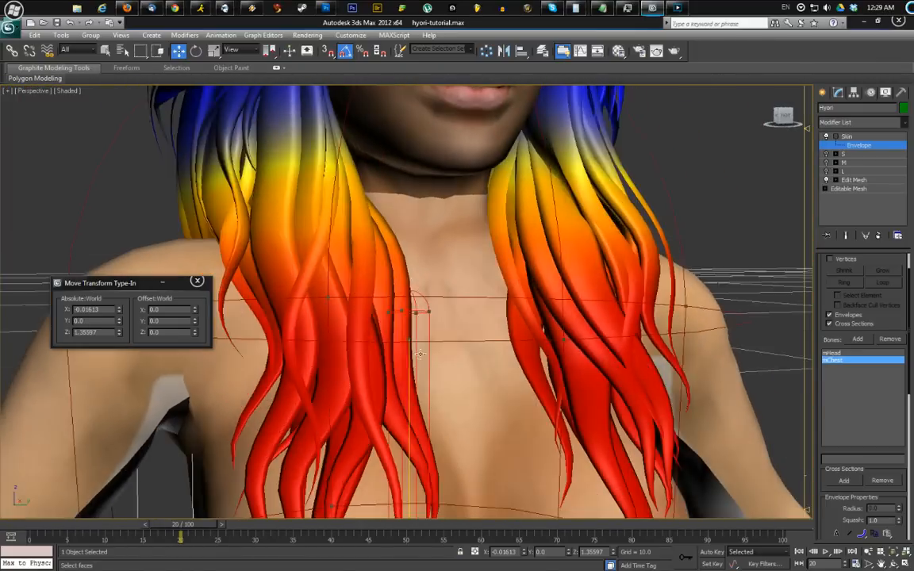
{"action": "middle_click_drag", "start_coordinate": [420, 354], "coordinate": [383, 325]}
{"action": "scroll", "coordinate": [393, 334], "scroll_direction": "down", "scroll_amount": 3}
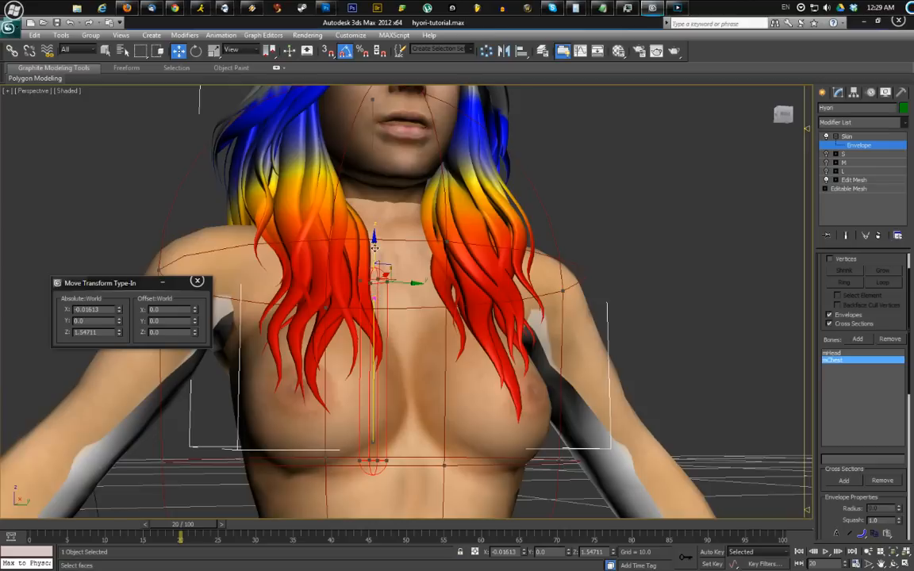
{"action": "mouse_move", "coordinate": [374, 248]}
{"action": "left_mouse_down"}
{"action": "mouse_move", "coordinate": [379, 311]}
{"action": "mouse_move", "coordinate": [381, 243]}
{"action": "left_mouse_up"}
{"action": "middle_click_drag", "start_coordinate": [382, 243], "coordinate": [412, 238], "text": "alt"}
{"action": "left_click_drag", "start_coordinate": [411, 230], "coordinate": [233, 192]}
{"action": "middle_click_drag", "start_coordinate": [324, 241], "coordinate": [257, 231], "text": "alt"}
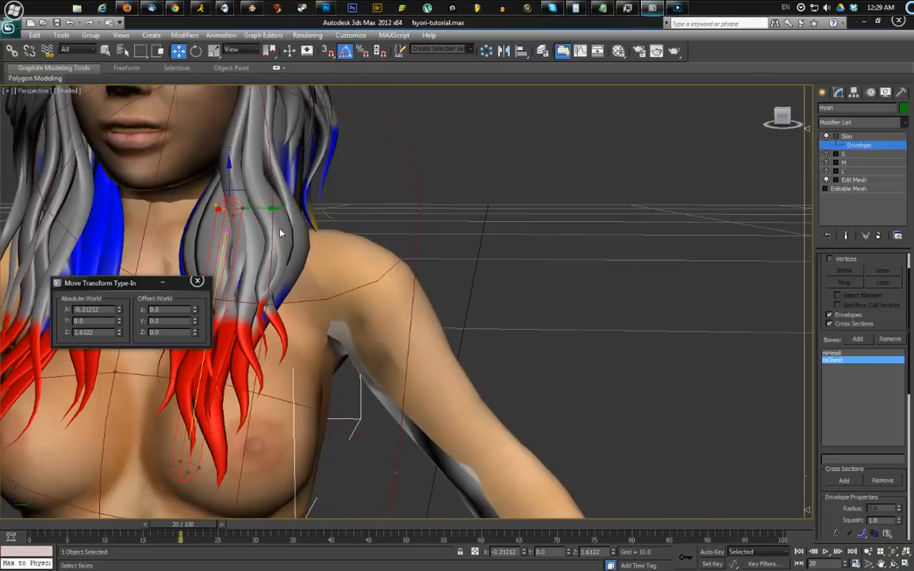
{"action": "mouse_move", "coordinate": [264, 206]}
{"action": "left_mouse_down"}
{"action": "mouse_move", "coordinate": [371, 204]}
{"action": "mouse_move", "coordinate": [265, 209]}
{"action": "left_mouse_up"}
{"action": "key", "text": "ctrl+z"}
{"action": "key", "text": "ctrl+z"}
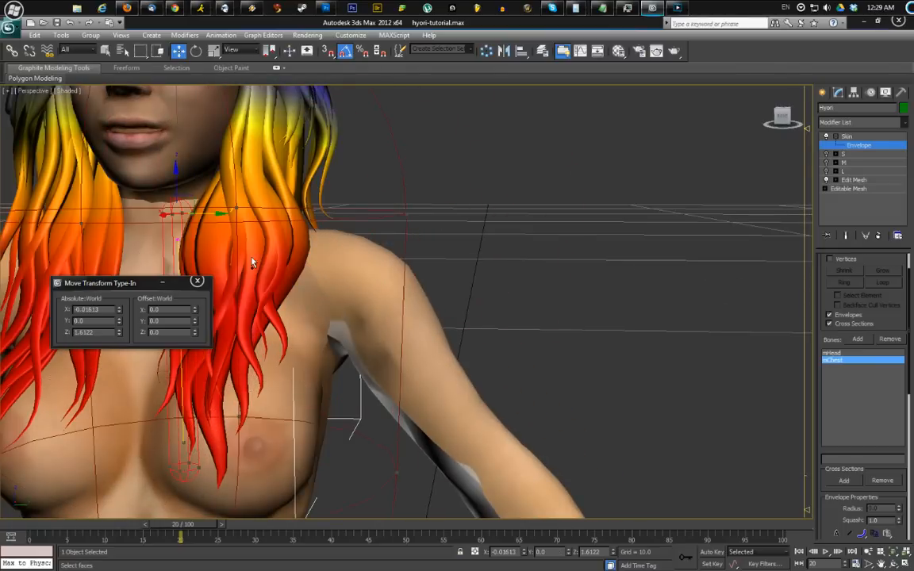
{"action": "middle_click_drag", "start_coordinate": [253, 262], "coordinate": [339, 289]}
{"action": "scroll", "coordinate": [312, 278], "scroll_direction": "down", "scroll_amount": 4}
{"action": "left_click_drag", "start_coordinate": [380, 229], "coordinate": [379, 274]}
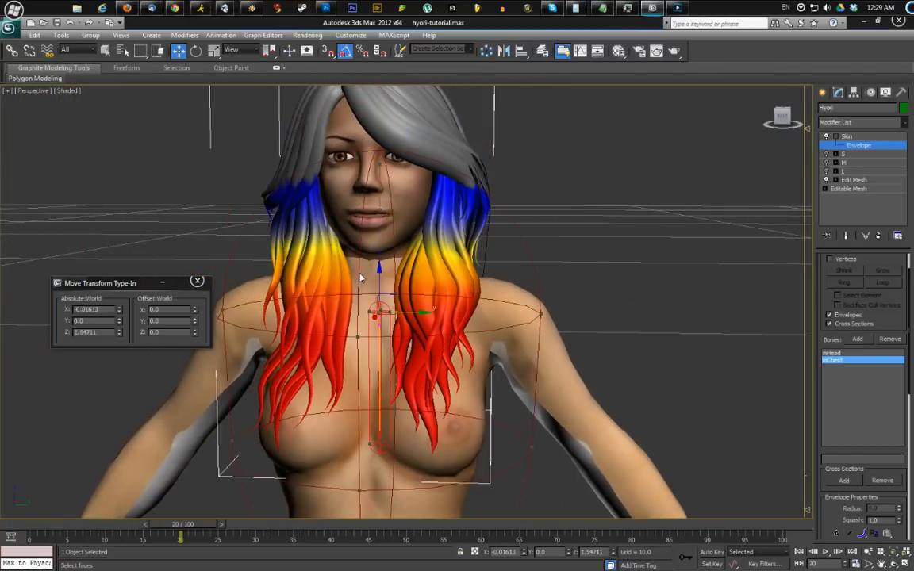
Try resizing the mChest outer envelope at its upper end and undo the change
{"action": "middle_click_drag", "start_coordinate": [361, 275], "coordinate": [367, 276], "text": "alt"}
{"action": "left_click", "coordinate": [542, 315]}
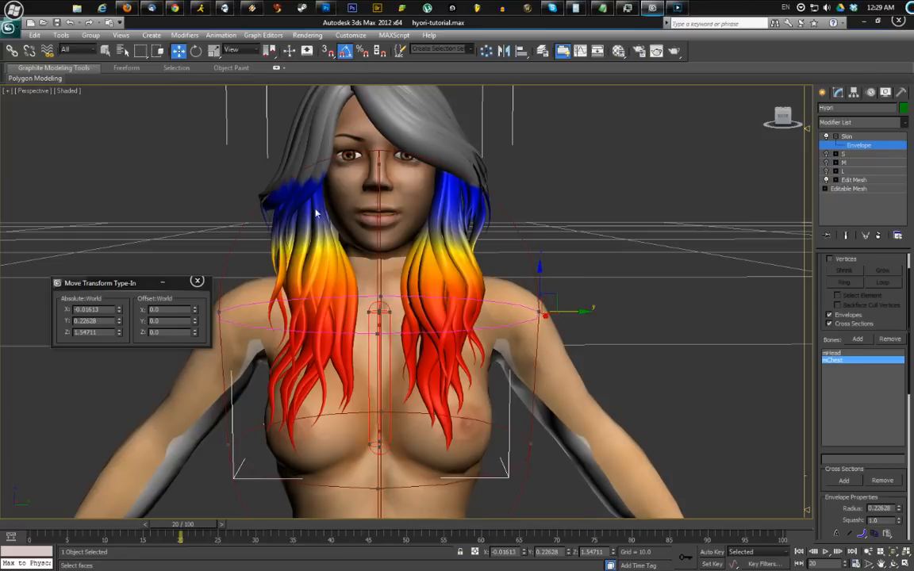
{"action": "left_click_drag", "start_coordinate": [558, 332], "coordinate": [373, 315]}
{"action": "key", "text": "ctrl+z"}
{"action": "middle_click_drag", "start_coordinate": [486, 309], "coordinate": [504, 303]}
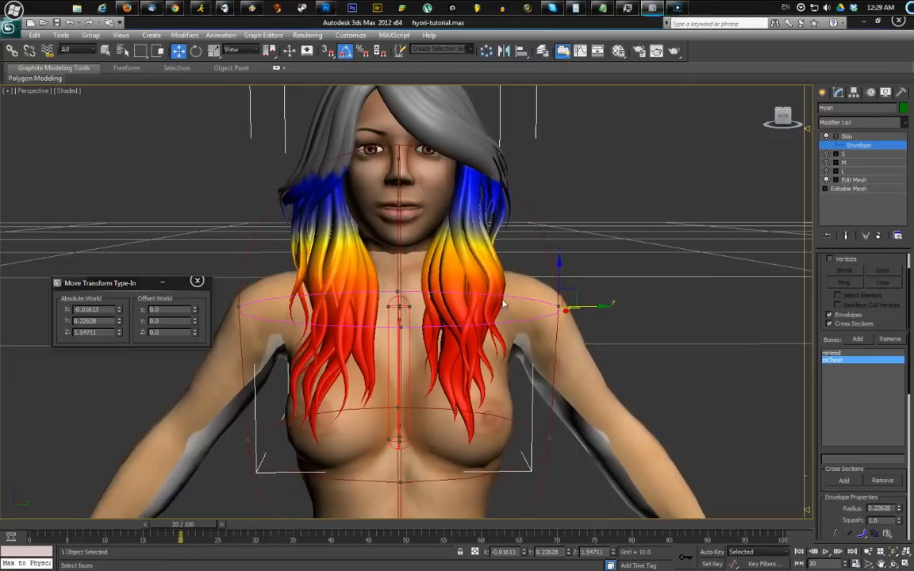
Widen the mChest inner envelope at its upper end to a radius of about 0.030 and compare it with the mHead weights
{"action": "left_click", "coordinate": [409, 306]}
{"action": "mouse_move", "coordinate": [436, 308]}
{"action": "left_mouse_down"}
{"action": "mouse_move", "coordinate": [498, 321]}
{"action": "mouse_move", "coordinate": [555, 315]}
{"action": "mouse_move", "coordinate": [418, 307]}
{"action": "mouse_move", "coordinate": [444, 317]}
{"action": "left_mouse_up"}
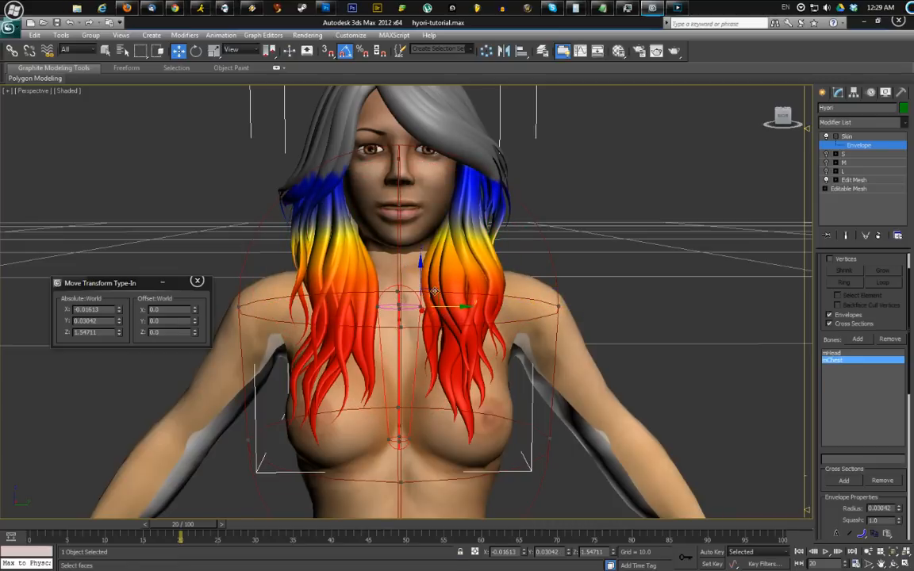
{"action": "left_click", "coordinate": [399, 167]}
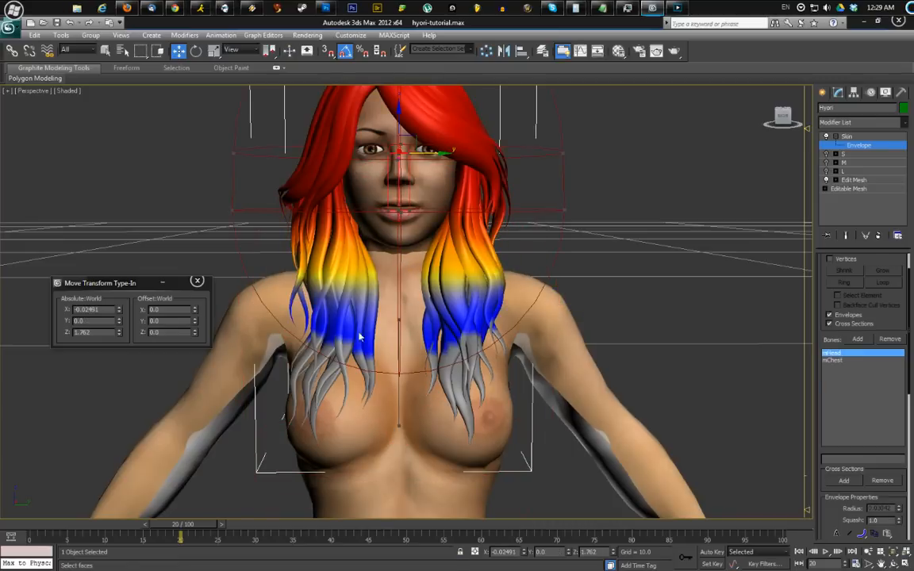
{"action": "mouse_move", "coordinate": [181, 527]}
{"action": "left_mouse_down"}
{"action": "mouse_move", "coordinate": [225, 532]}
{"action": "mouse_move", "coordinate": [182, 532]}
{"action": "left_mouse_up"}
{"action": "key", "text": "w"}
{"action": "left_click", "coordinate": [397, 335]}
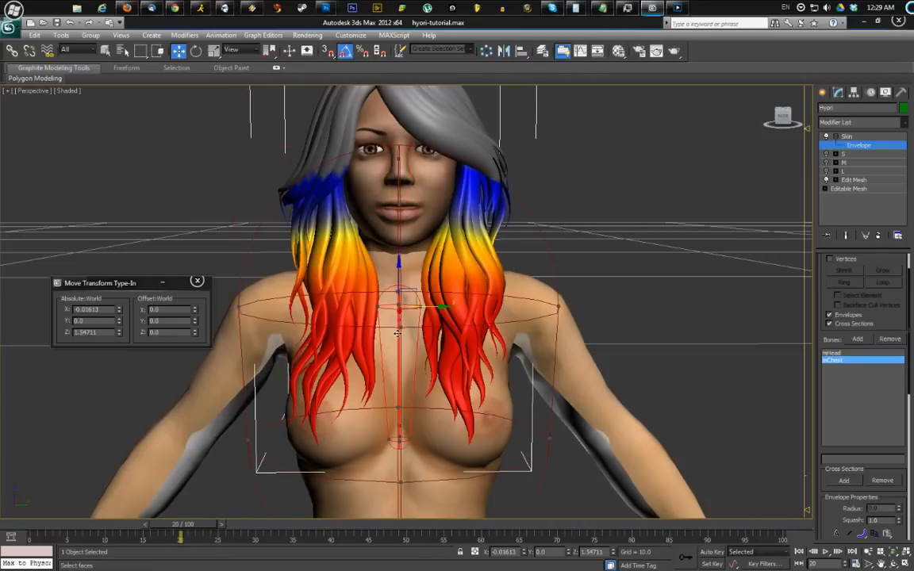
Try adjusting the mHead inner envelope at mouth height along Y
{"action": "left_click", "coordinate": [400, 195]}
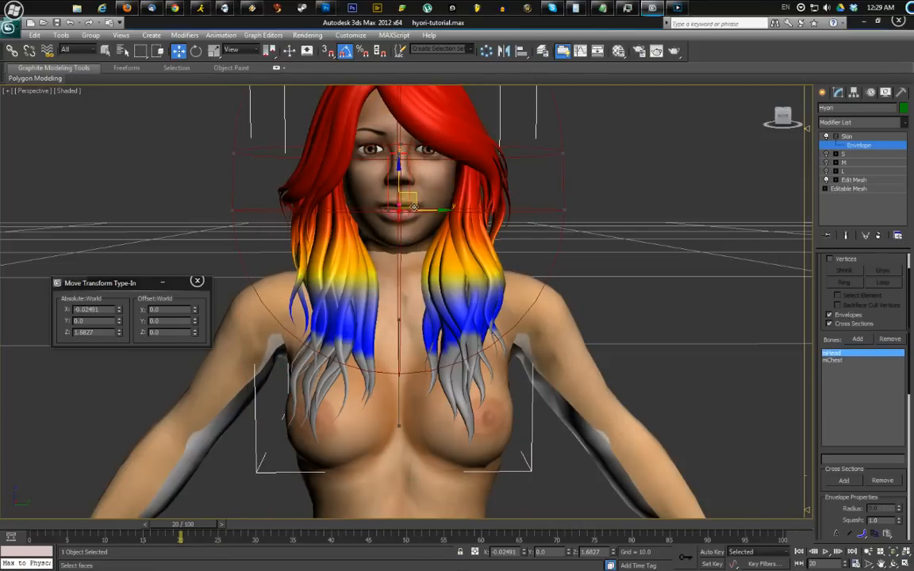
{"action": "left_click_drag", "start_coordinate": [424, 209], "coordinate": [435, 210]}
{"action": "middle_click_drag", "start_coordinate": [407, 263], "coordinate": [415, 282], "text": "alt"}
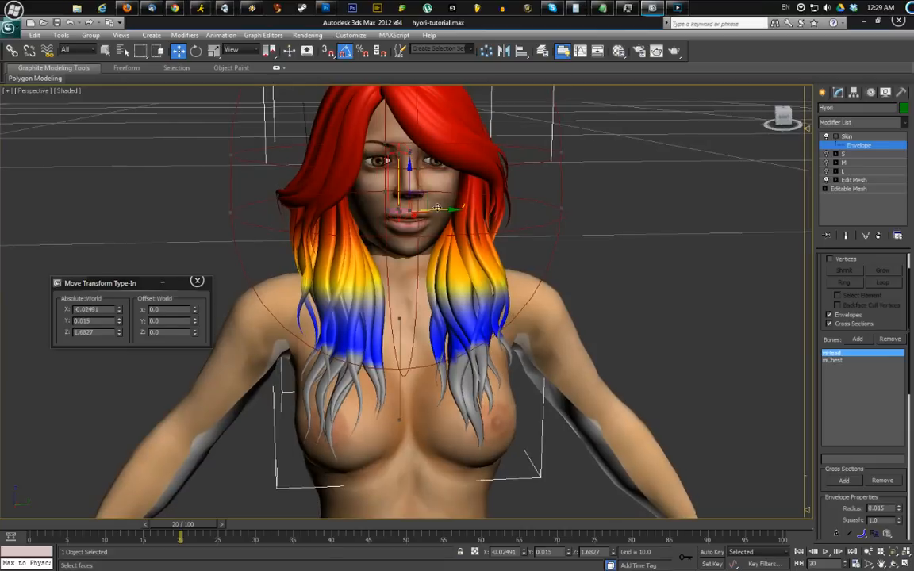
{"action": "mouse_move", "coordinate": [434, 209]}
{"action": "left_mouse_down"}
{"action": "mouse_move", "coordinate": [425, 207]}
{"action": "mouse_move", "coordinate": [438, 214]}
{"action": "left_mouse_up"}
Try an mChest inner envelope radius of about 0.095 at the upper end and check the hair at frame 25
{"action": "left_click", "coordinate": [400, 322]}
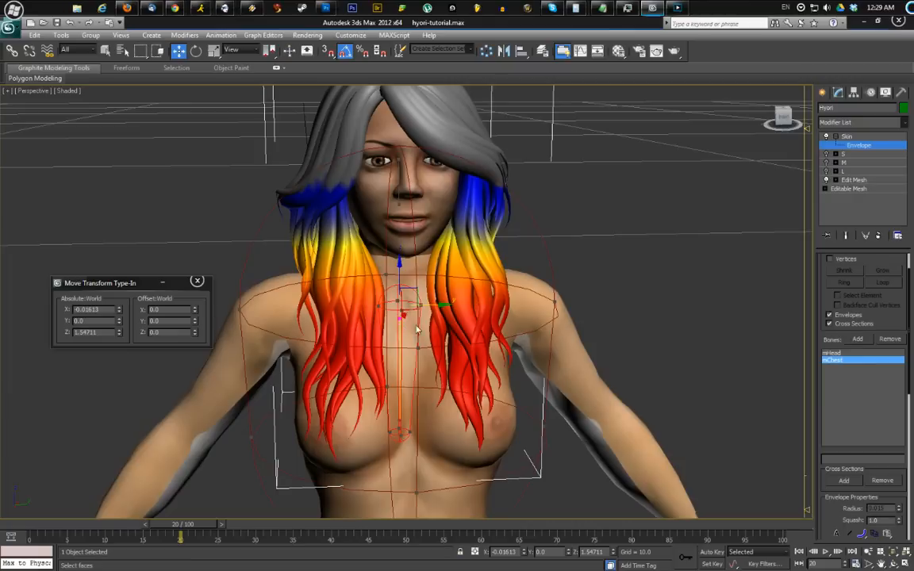
{"action": "left_click", "coordinate": [378, 307]}
{"action": "left_click_drag", "start_coordinate": [402, 307], "coordinate": [357, 307]}
{"action": "middle_click_drag", "start_coordinate": [413, 307], "coordinate": [398, 298], "text": "alt"}
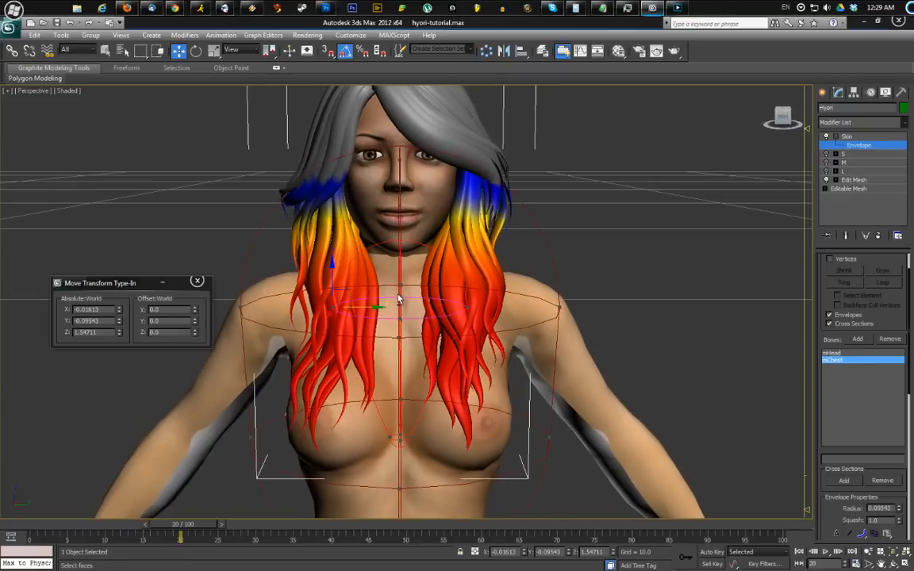
{"action": "left_click_drag", "start_coordinate": [156, 526], "coordinate": [196, 510]}
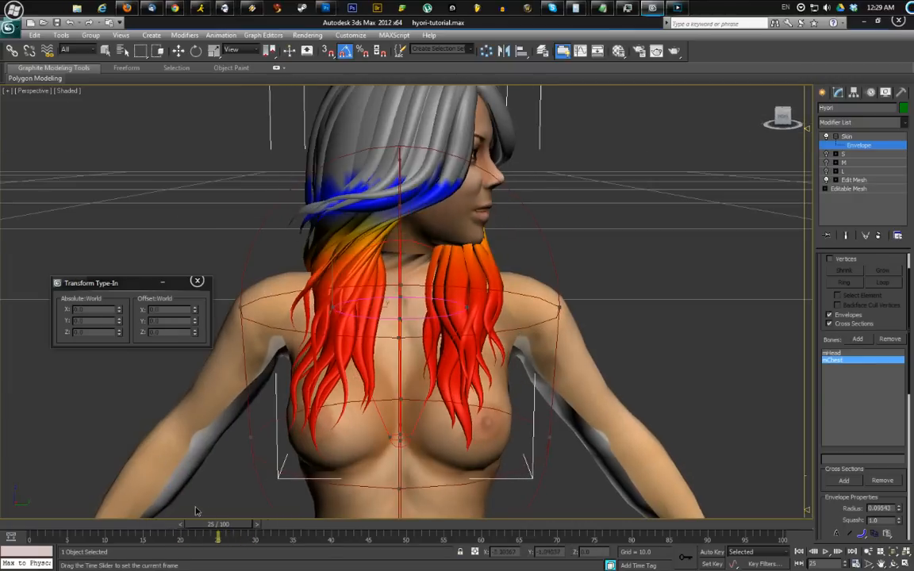
Undo the recent inner envelope changes on the mChest bone
{"action": "middle_click_drag", "start_coordinate": [373, 313], "coordinate": [390, 325], "text": "alt"}
{"action": "left_click_drag", "start_coordinate": [371, 305], "coordinate": [414, 289]}
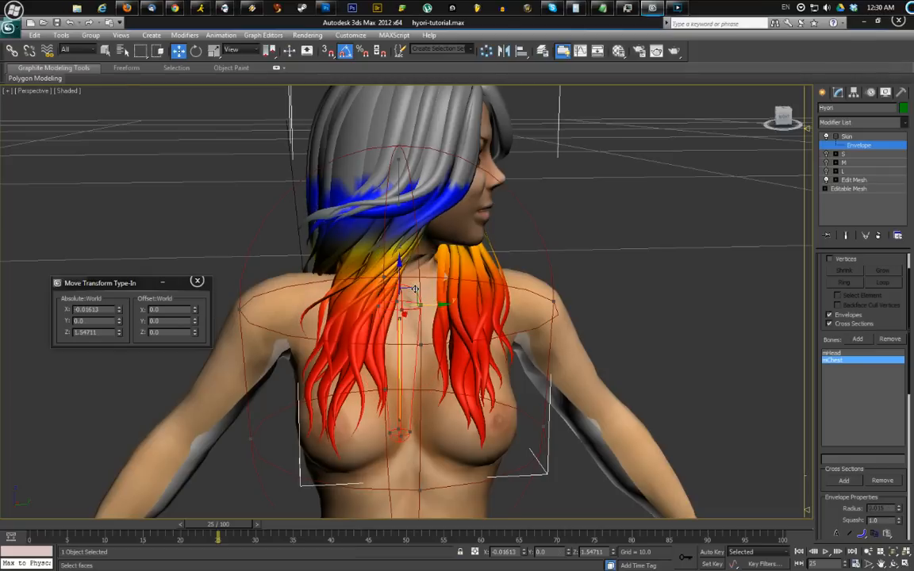
{"action": "left_click", "coordinate": [414, 288]}
{"action": "left_click", "coordinate": [414, 289]}
{"action": "left_click", "coordinate": [414, 288]}
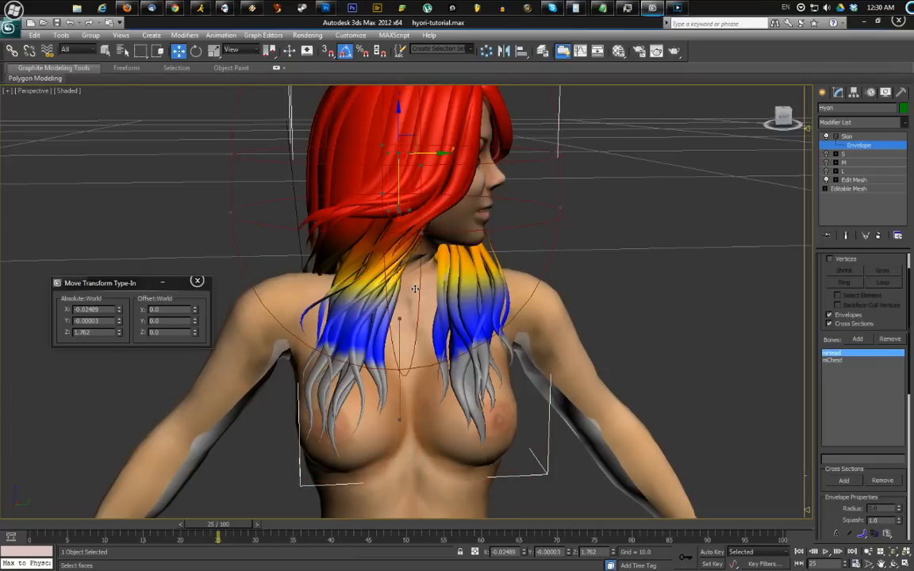
{"action": "left_click", "coordinate": [414, 288]}
Go to frame 23 and raise the mChest envelope's upper end to a Z of about 1.572, checking the hair from behind
{"action": "middle_click_drag", "start_coordinate": [444, 280], "coordinate": [418, 293], "text": "alt"}
{"action": "left_click_drag", "start_coordinate": [210, 524], "coordinate": [215, 544]}
{"action": "key", "text": "w"}
{"action": "middle_click_drag", "start_coordinate": [306, 432], "coordinate": [523, 394], "text": "alt"}
{"action": "mouse_move", "coordinate": [211, 524]}
{"action": "left_mouse_down"}
{"action": "mouse_move", "coordinate": [166, 522]}
{"action": "mouse_move", "coordinate": [203, 524]}
{"action": "left_mouse_up"}
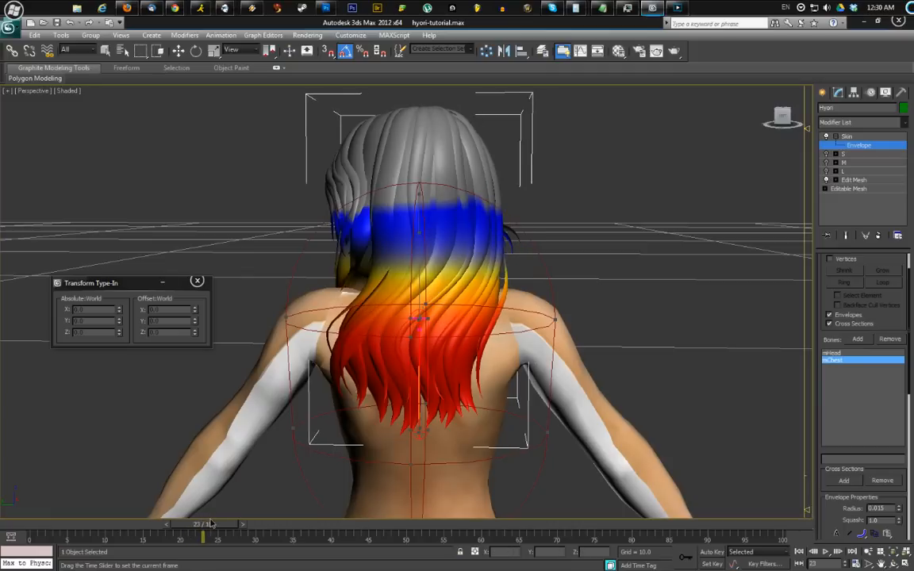
{"action": "key", "text": "w"}
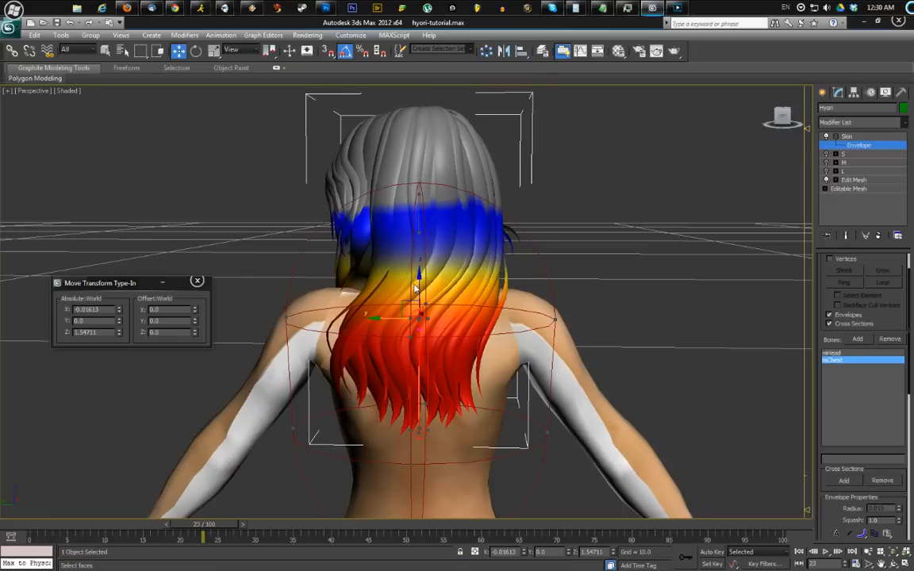
{"action": "left_click_drag", "start_coordinate": [417, 284], "coordinate": [412, 272]}
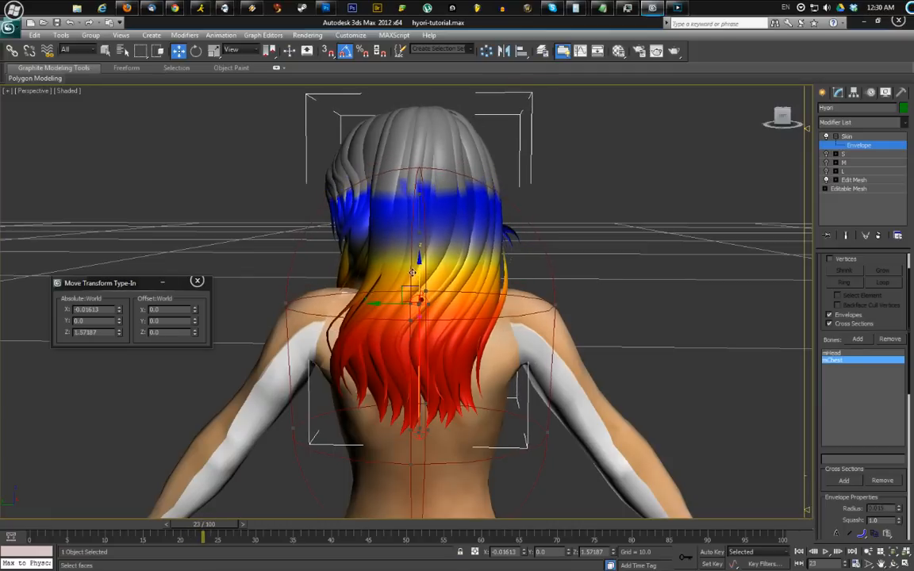
Raise the mHead envelope's lower end to a Z of about 1.701 and scrub through the motion back to frame 0
{"action": "left_click", "coordinate": [417, 233]}
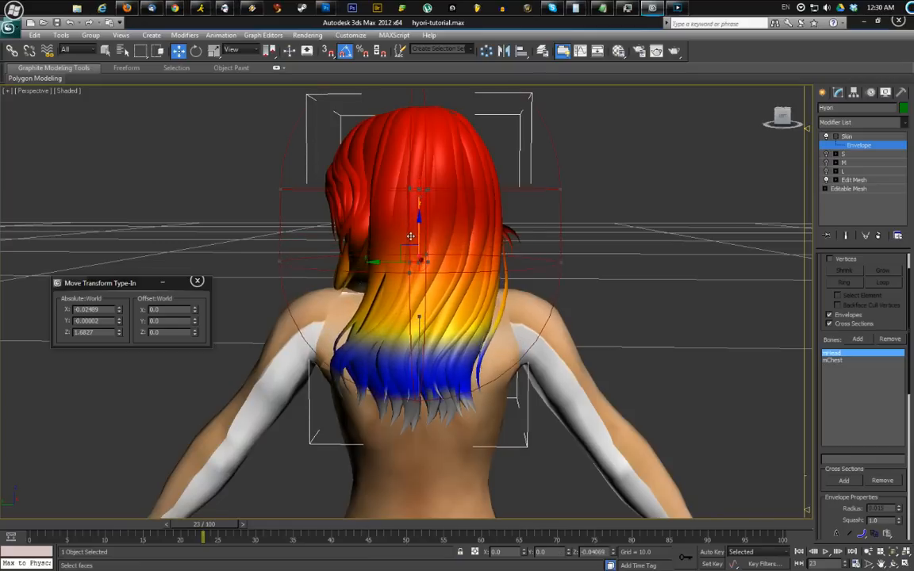
{"action": "left_click_drag", "start_coordinate": [412, 230], "coordinate": [415, 201]}
{"action": "left_click_drag", "start_coordinate": [204, 538], "coordinate": [245, 529]}
{"action": "middle_click_drag", "start_coordinate": [342, 374], "coordinate": [215, 495], "text": "alt"}
{"action": "left_click_drag", "start_coordinate": [213, 529], "coordinate": [29, 551]}
{"action": "key", "text": "w"}
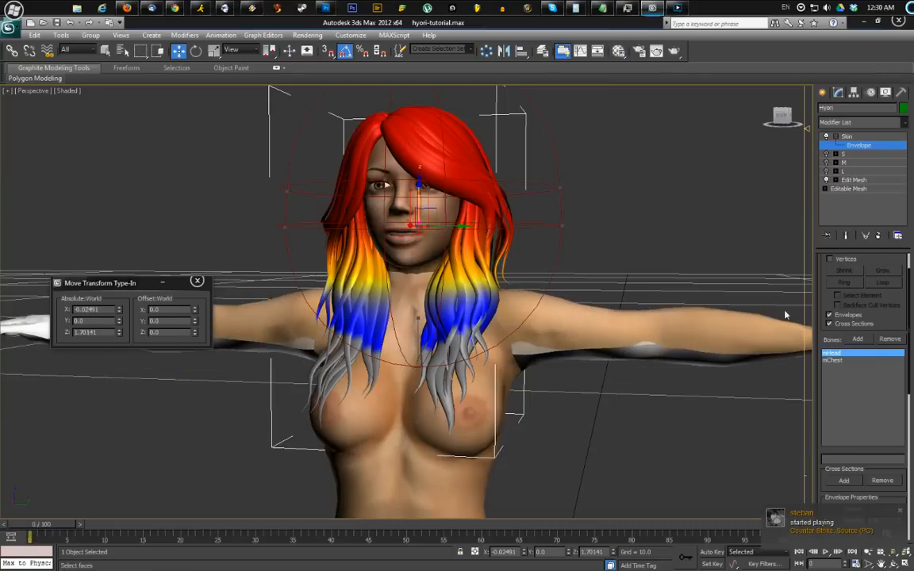
Go to frame 15, view the hair from behind and open the Paint Weights brush options
{"action": "left_click_drag", "start_coordinate": [881, 322], "coordinate": [882, 313]}
{"action": "left_click_drag", "start_coordinate": [52, 523], "coordinate": [160, 522]}
{"action": "middle_click_drag", "start_coordinate": [441, 295], "coordinate": [279, 295], "text": "alt"}
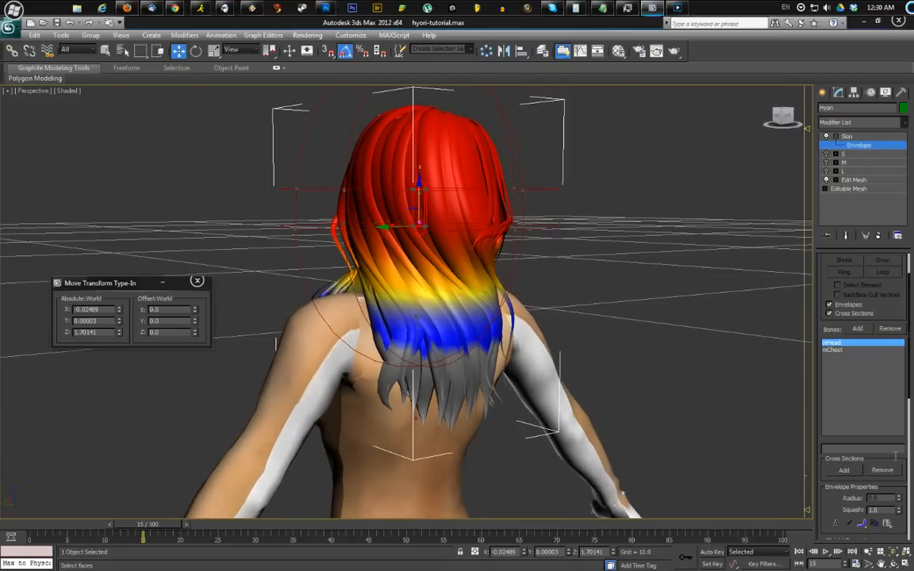
{"action": "left_click_drag", "start_coordinate": [829, 498], "coordinate": [843, 275]}
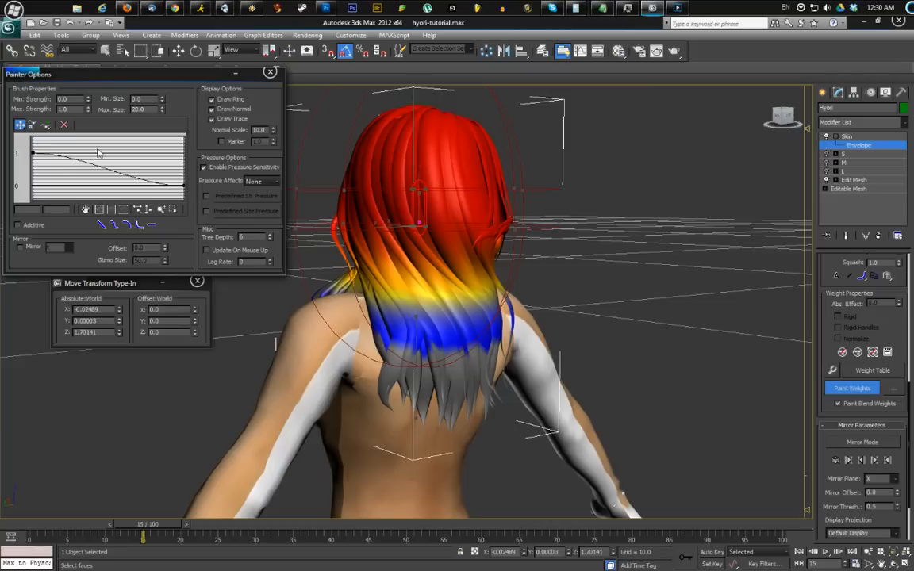
Set the weight-painting brush's maximum size, trying 5 and 0.5 before settling on 0.25
{"action": "double_click", "coordinate": [138, 109]}
{"action": "type", "text": "5"}
{"action": "key", "text": "Return"}
{"action": "key", "text": "Return"}
{"action": "left_click_drag", "start_coordinate": [163, 112], "coordinate": [163, 120]}
{"action": "type", "text": "0.5"}
{"action": "double_click", "coordinate": [136, 109]}
{"action": "type", "text": "0.25"}
{"action": "key", "text": "Return"}
Try painting mHead weights onto the hair lengths with and without Paint Blend Weights, and undo the strokes
{"action": "mouse_move", "coordinate": [388, 266]}
{"action": "left_mouse_down"}
{"action": "mouse_move", "coordinate": [441, 279]}
{"action": "mouse_move", "coordinate": [380, 259]}
{"action": "mouse_move", "coordinate": [476, 318]}
{"action": "mouse_move", "coordinate": [479, 230]}
{"action": "mouse_move", "coordinate": [456, 291]}
{"action": "mouse_move", "coordinate": [341, 242]}
{"action": "left_mouse_up"}
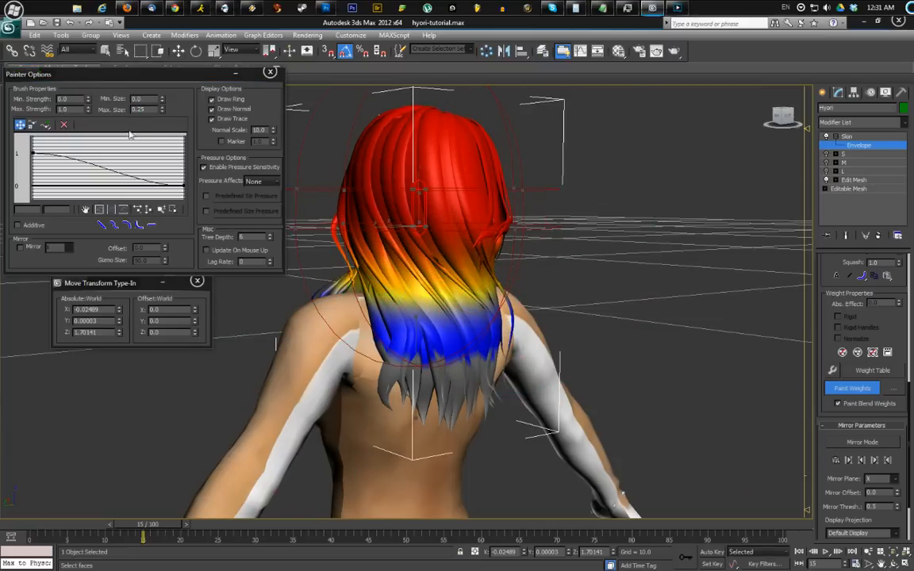
{"action": "left_click", "coordinate": [838, 403]}
{"action": "mouse_move", "coordinate": [465, 305]}
{"action": "left_mouse_down"}
{"action": "mouse_move", "coordinate": [391, 253]}
{"action": "mouse_move", "coordinate": [383, 171]}
{"action": "mouse_move", "coordinate": [494, 317]}
{"action": "mouse_move", "coordinate": [399, 426]}
{"action": "mouse_move", "coordinate": [410, 191]}
{"action": "mouse_move", "coordinate": [453, 317]}
{"action": "mouse_move", "coordinate": [387, 189]}
{"action": "mouse_move", "coordinate": [421, 413]}
{"action": "mouse_move", "coordinate": [453, 164]}
{"action": "mouse_move", "coordinate": [422, 339]}
{"action": "mouse_move", "coordinate": [446, 305]}
{"action": "left_mouse_up"}
{"action": "middle_click_drag", "start_coordinate": [485, 240], "coordinate": [635, 273], "text": "alt"}
{"action": "mouse_move", "coordinate": [418, 296]}
{"action": "left_mouse_down"}
{"action": "mouse_move", "coordinate": [418, 319]}
{"action": "mouse_move", "coordinate": [353, 242]}
{"action": "mouse_move", "coordinate": [373, 437]}
{"action": "left_mouse_up"}
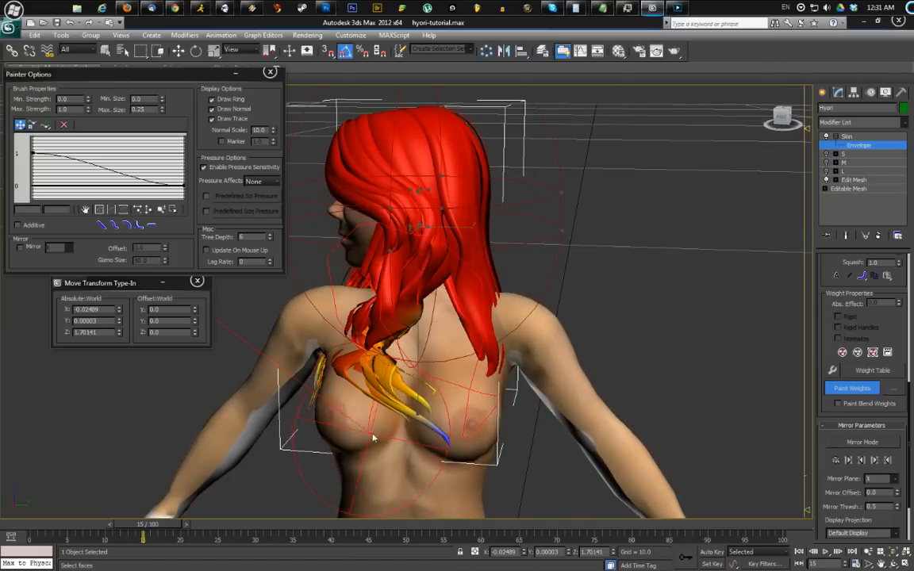
{"action": "mouse_move", "coordinate": [518, 327]}
{"action": "middle_mouse_down", "text": "alt"}
{"action": "mouse_move", "coordinate": [547, 339]}
{"action": "mouse_move", "coordinate": [336, 291]}
{"action": "middle_mouse_up", "text": "alt"}
{"action": "key", "text": "ctrl+z"}
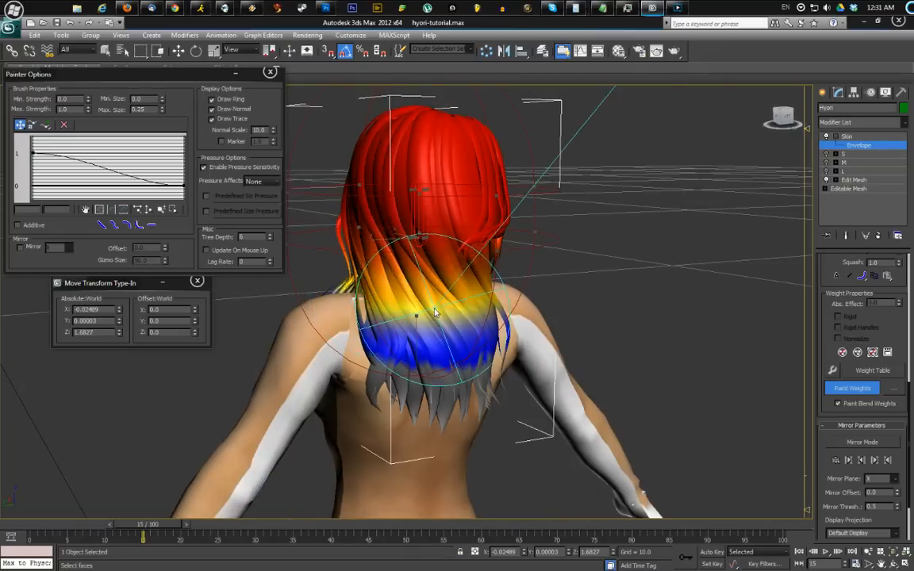
Turn off Paint Weights, close the brush options and return to frame 0 with the model seen from the front
{"action": "mouse_move", "coordinate": [507, 293]}
{"action": "middle_mouse_down", "text": "alt"}
{"action": "mouse_move", "coordinate": [713, 294]}
{"action": "mouse_move", "coordinate": [803, 316]}
{"action": "middle_mouse_up", "text": "alt"}
{"action": "left_click", "coordinate": [849, 387]}
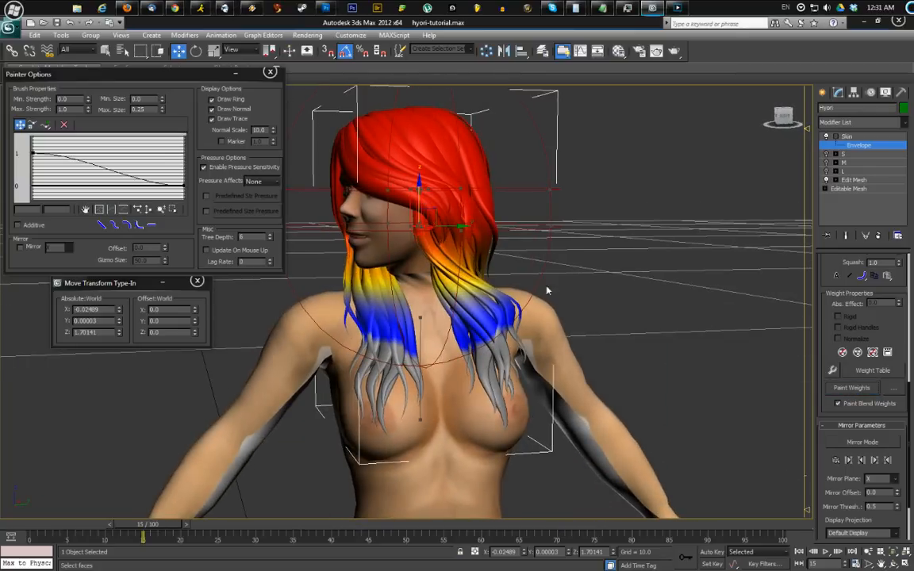
{"action": "left_click", "coordinate": [272, 73]}
{"action": "middle_click_drag", "start_coordinate": [424, 258], "coordinate": [392, 263], "text": "alt"}
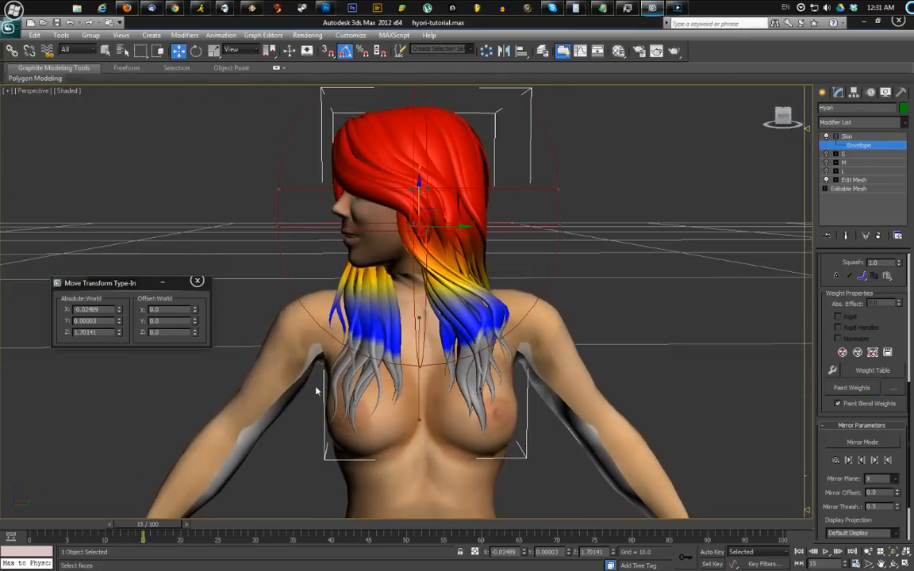
{"action": "left_click_drag", "start_coordinate": [172, 527], "coordinate": [32, 497]}
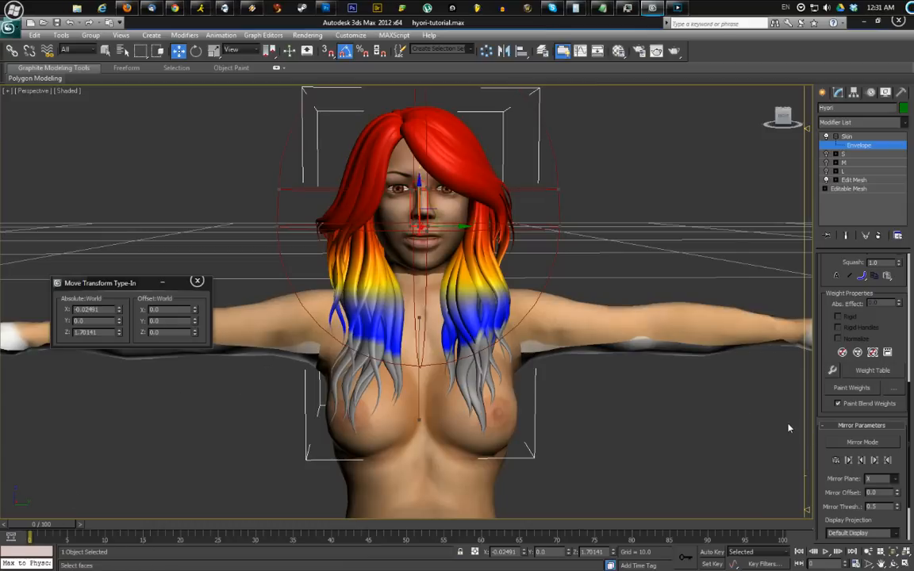
Scrub through the animation back to frame 0, then exit the Skin modifier's envelope editing and leave the hair's modifier settings
{"action": "scroll", "coordinate": [529, 293], "scroll_direction": "up", "scroll_amount": 1}
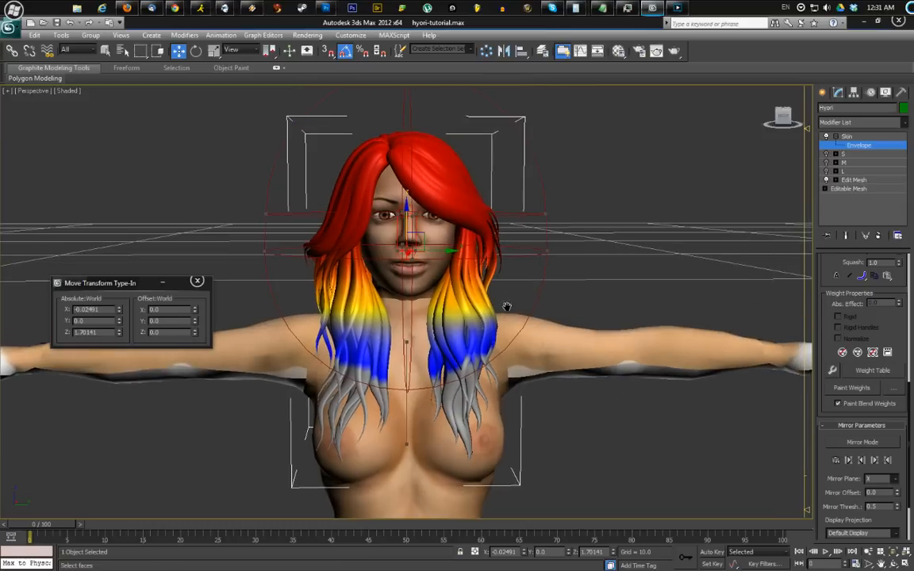
{"action": "scroll", "coordinate": [492, 309], "scroll_direction": "up", "scroll_amount": 2}
{"action": "scroll", "coordinate": [492, 309], "scroll_direction": "down", "scroll_amount": 1}
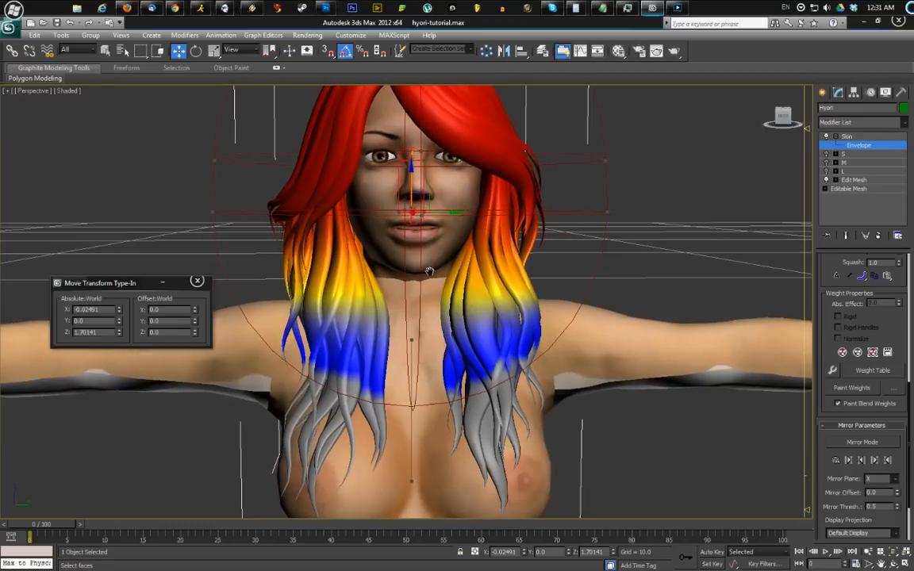
{"action": "scroll", "coordinate": [357, 302], "scroll_direction": "down", "scroll_amount": 2}
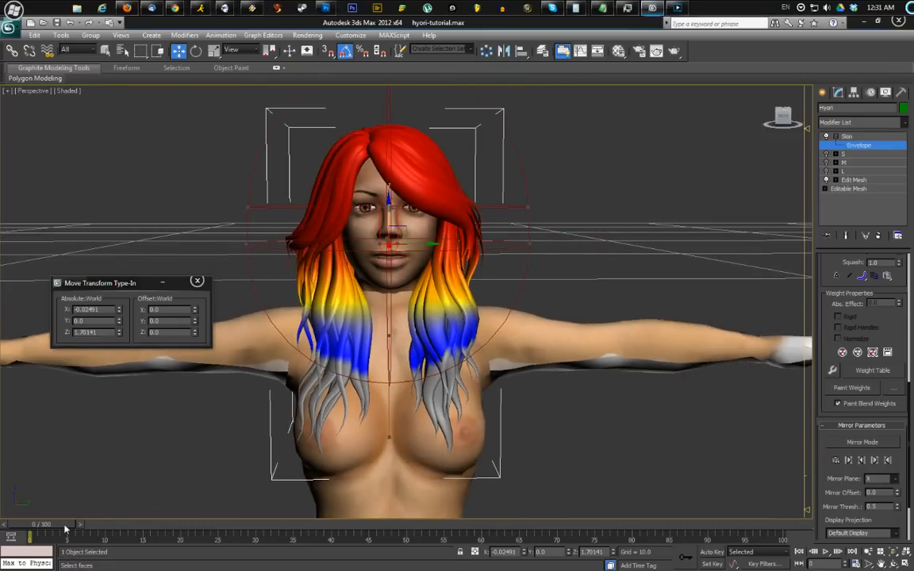
{"action": "left_click_drag", "start_coordinate": [66, 528], "coordinate": [32, 533]}
{"action": "key", "text": "w"}
{"action": "left_click", "coordinate": [885, 138]}
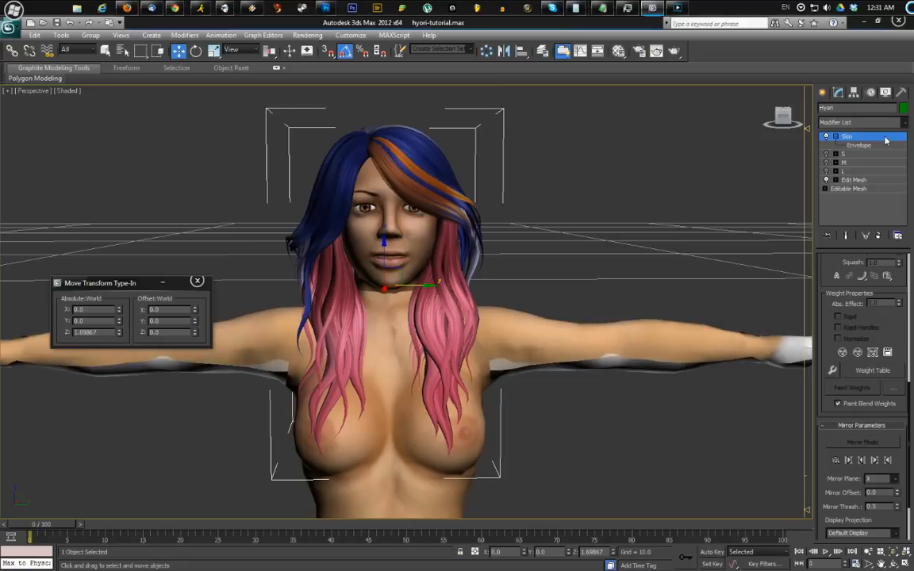
{"action": "left_click", "coordinate": [822, 92]}
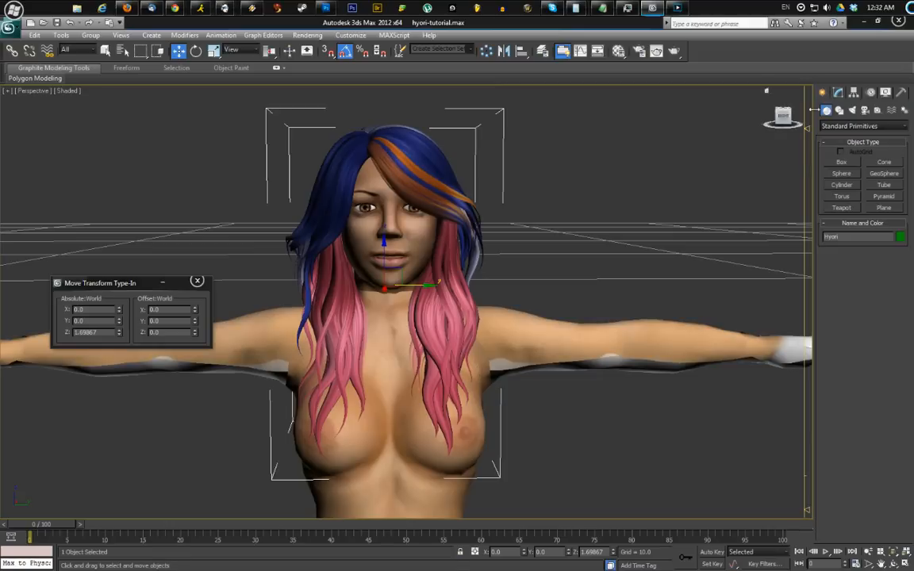
Scrub through the animation to examine how the skinned hair deforms with the head and chest, ending at frame 0
{"action": "mouse_move", "coordinate": [516, 252]}
{"action": "middle_mouse_down"}
{"action": "mouse_move", "coordinate": [573, 253]}
{"action": "mouse_move", "coordinate": [401, 277]}
{"action": "mouse_move", "coordinate": [327, 261]}
{"action": "mouse_move", "coordinate": [483, 238]}
{"action": "mouse_move", "coordinate": [514, 246]}
{"action": "middle_mouse_up"}
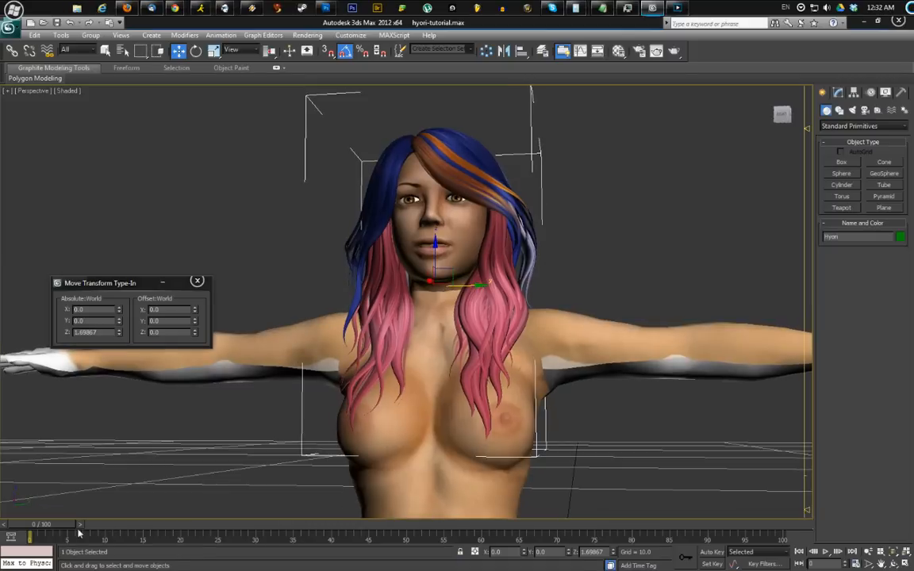
{"action": "left_click_drag", "start_coordinate": [79, 534], "coordinate": [53, 525]}
{"action": "key", "text": "w"}
{"action": "middle_click_drag", "start_coordinate": [353, 286], "coordinate": [387, 314], "text": "alt"}
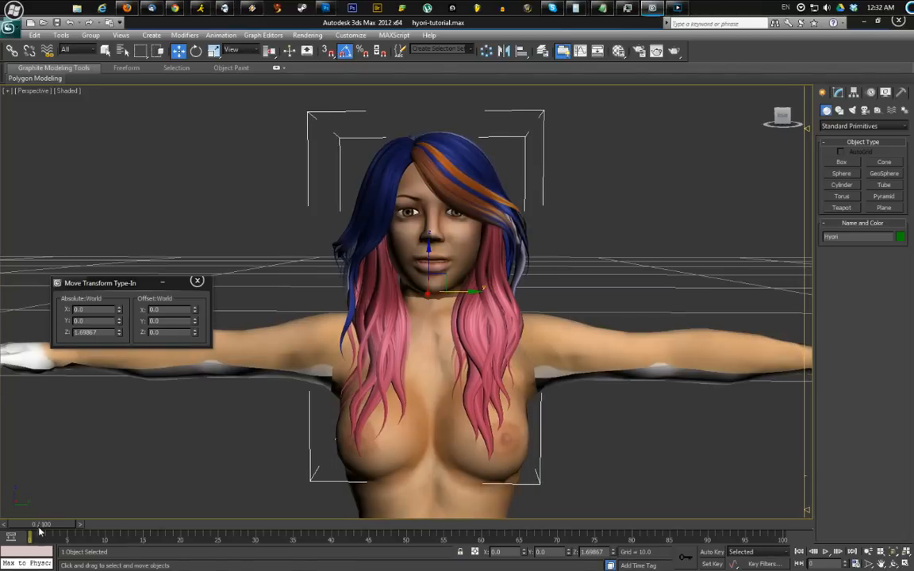
{"action": "left_click_drag", "start_coordinate": [52, 525], "coordinate": [29, 539]}
{"action": "key", "text": "w"}
{"action": "mouse_move", "coordinate": [410, 342]}
{"action": "middle_mouse_down"}
{"action": "mouse_move", "coordinate": [405, 349]}
{"action": "mouse_move", "coordinate": [411, 334]}
{"action": "middle_mouse_up"}
{"action": "scroll", "coordinate": [411, 334], "scroll_direction": "down", "scroll_amount": 1}
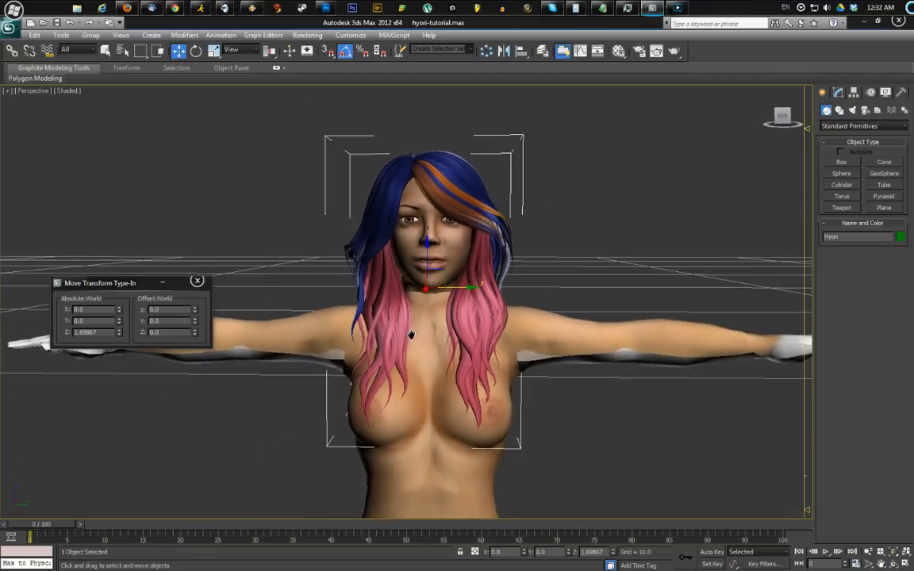
{"action": "middle_click_drag", "start_coordinate": [401, 283], "coordinate": [398, 291]}
{"action": "scroll", "coordinate": [398, 292], "scroll_direction": "up", "scroll_amount": 1}
{"action": "scroll", "coordinate": [396, 288], "scroll_direction": "up", "scroll_amount": 1}
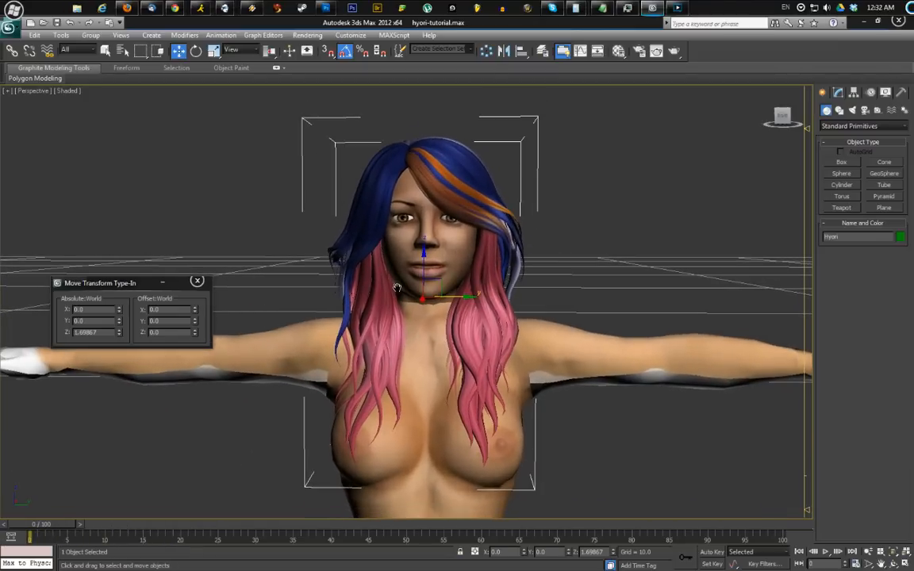